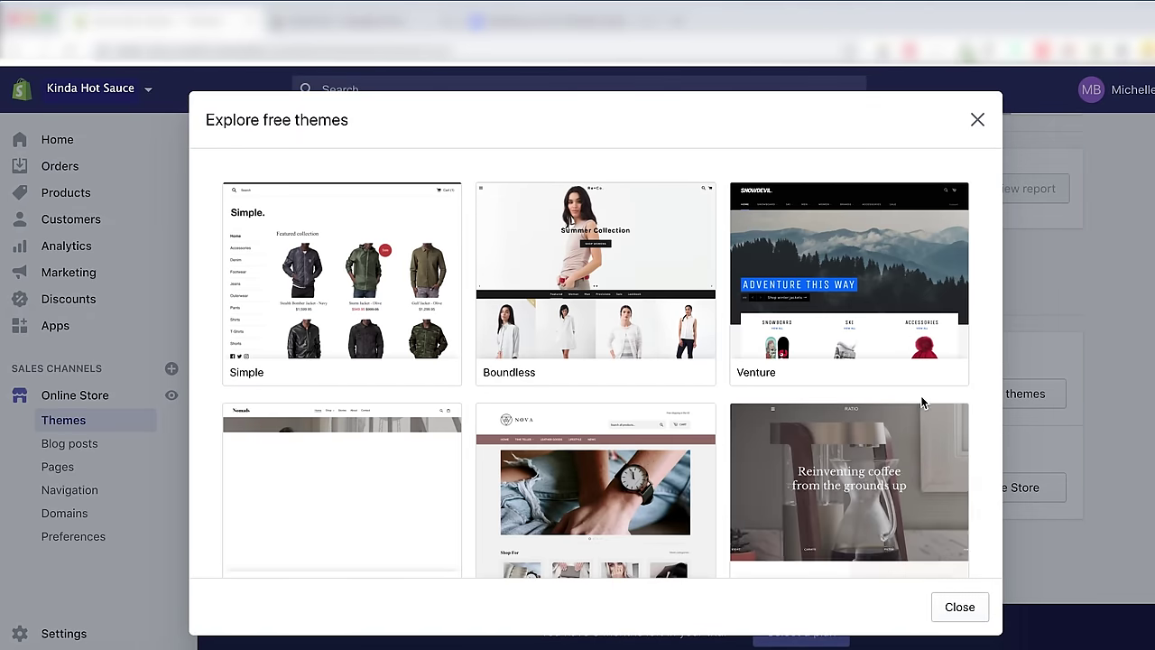
Look through the available free themes, including Debut, Supply, Brooklyn and Express, and close the list.
{"action": "scroll", "coordinate": [747, 498], "scroll_direction": "down", "scroll_amount": 3}
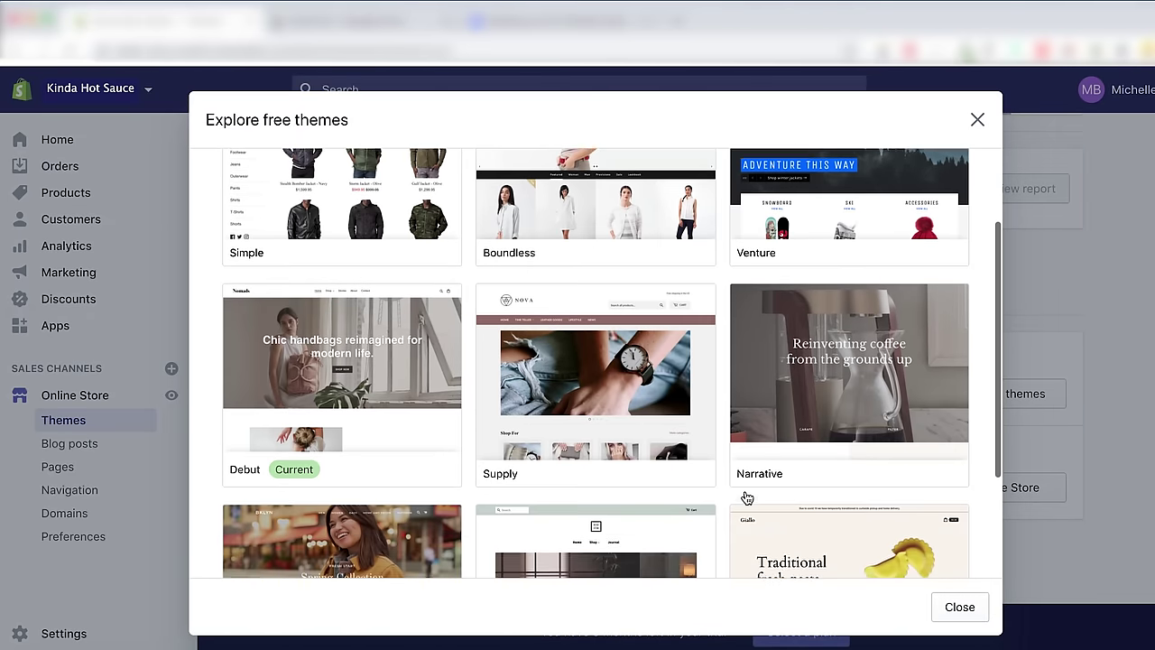
{"action": "scroll", "coordinate": [747, 497], "scroll_direction": "down", "scroll_amount": 3}
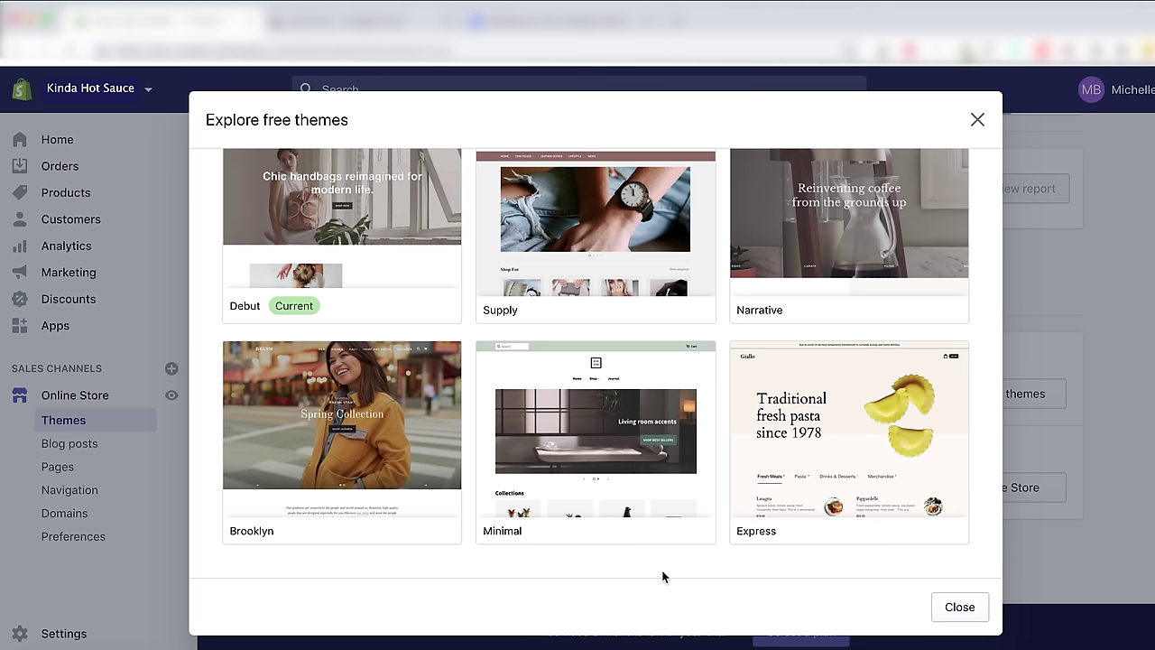
{"action": "left_click", "coordinate": [956, 614]}
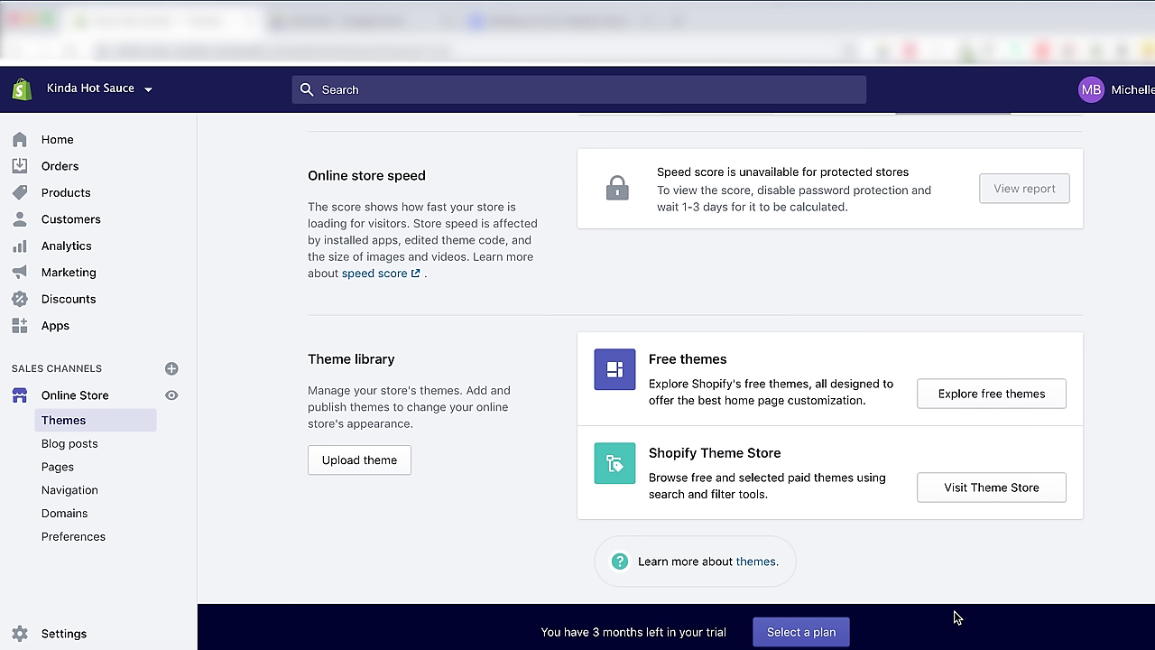
Visit the Shopify Theme Store and browse its themes for the Food & drink industry.
{"action": "left_click", "coordinate": [990, 488]}
{"action": "scroll", "coordinate": [684, 459], "scroll_direction": "down", "scroll_amount": 5}
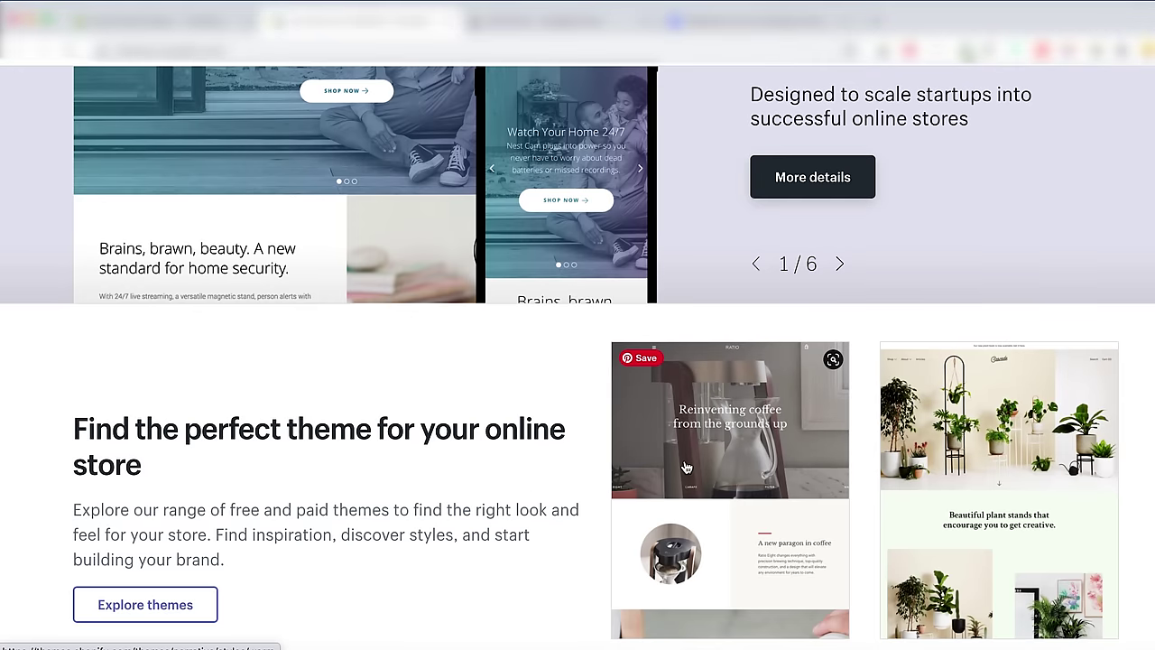
{"action": "scroll", "coordinate": [686, 467], "scroll_direction": "down", "scroll_amount": 3}
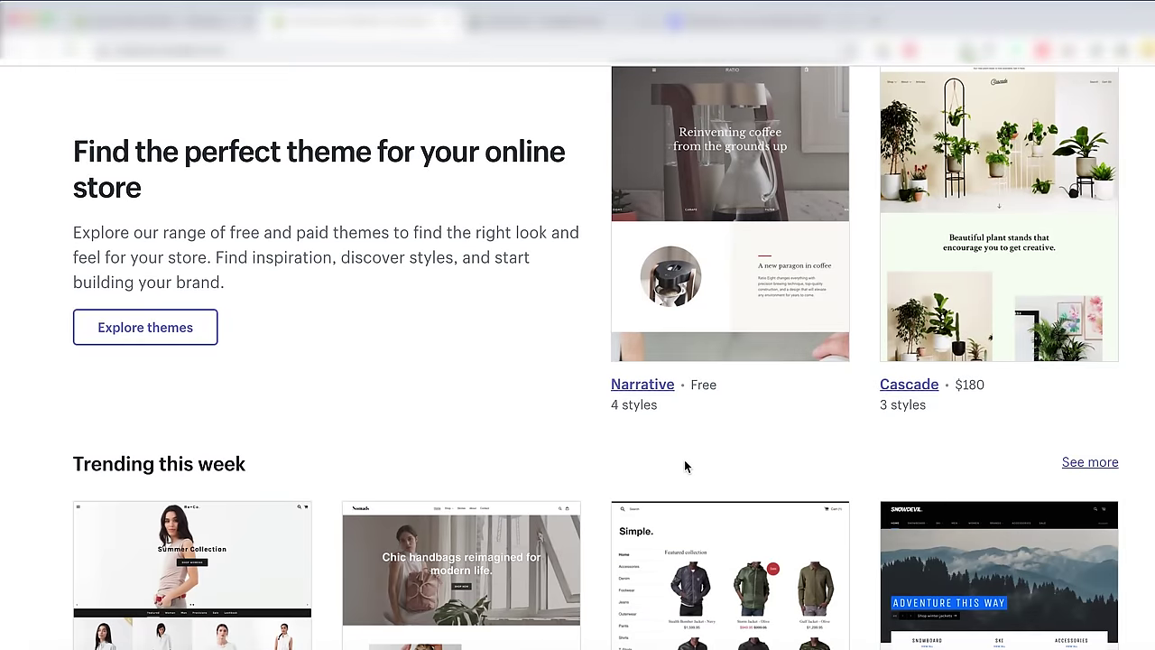
{"action": "scroll", "coordinate": [684, 466], "scroll_direction": "down", "scroll_amount": 3}
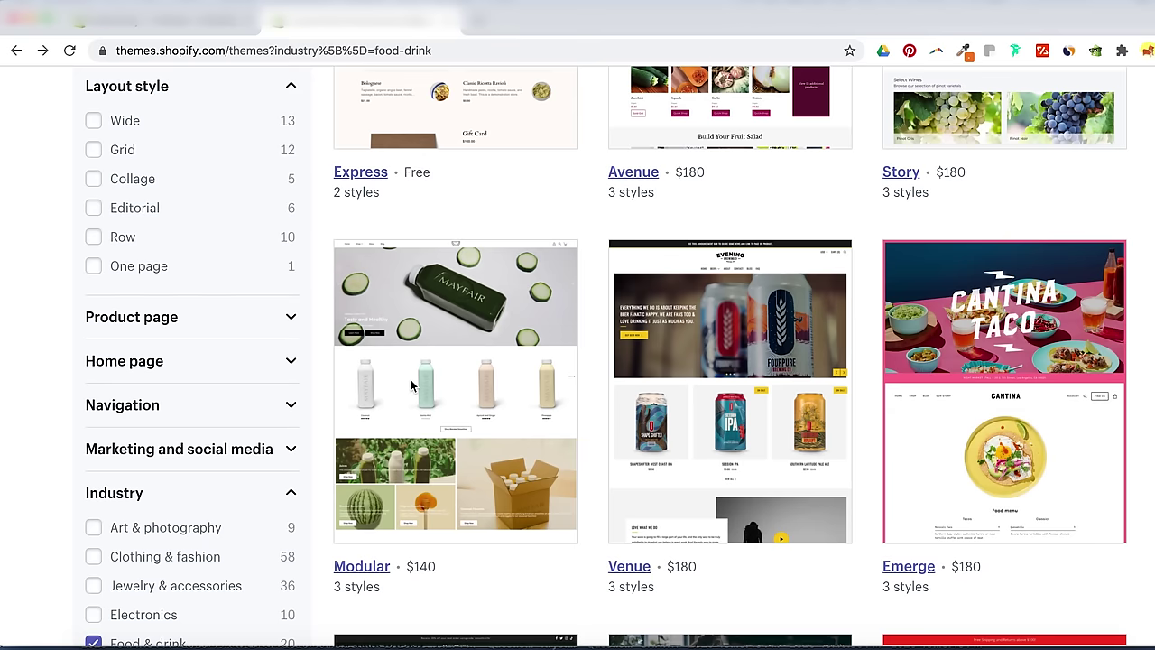
Open the Modular theme's page from its Mayfair listing and view its Hoxton and Chelsea styles.
{"action": "left_click", "coordinate": [413, 390]}
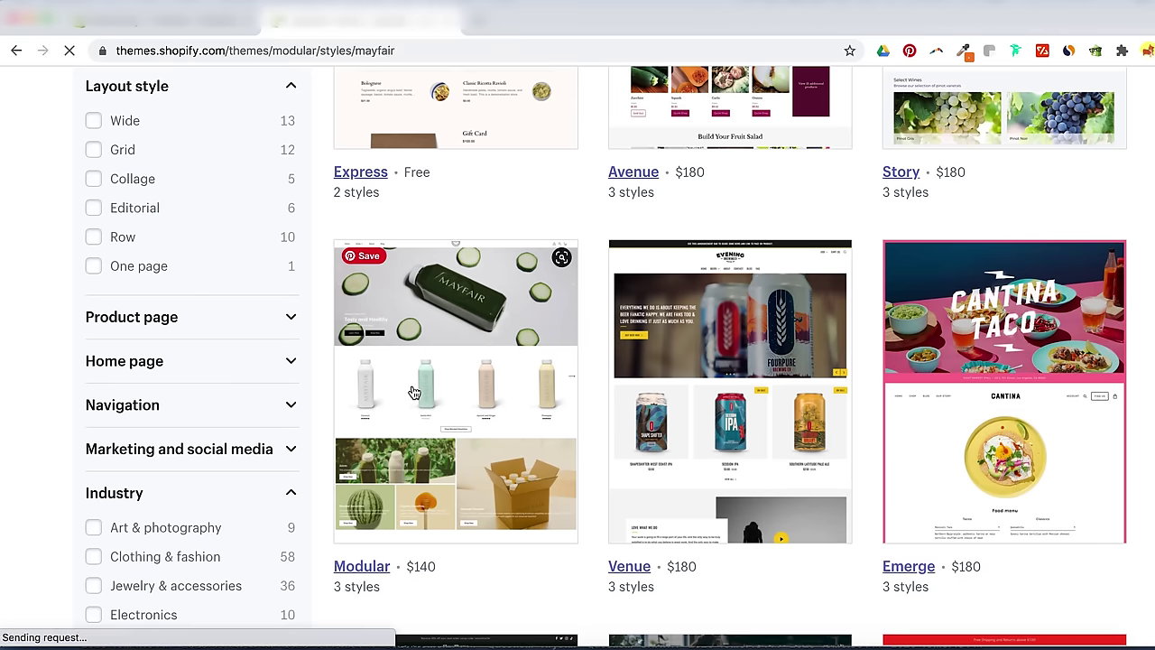
{"action": "scroll", "coordinate": [413, 392], "scroll_direction": "down", "scroll_amount": 1}
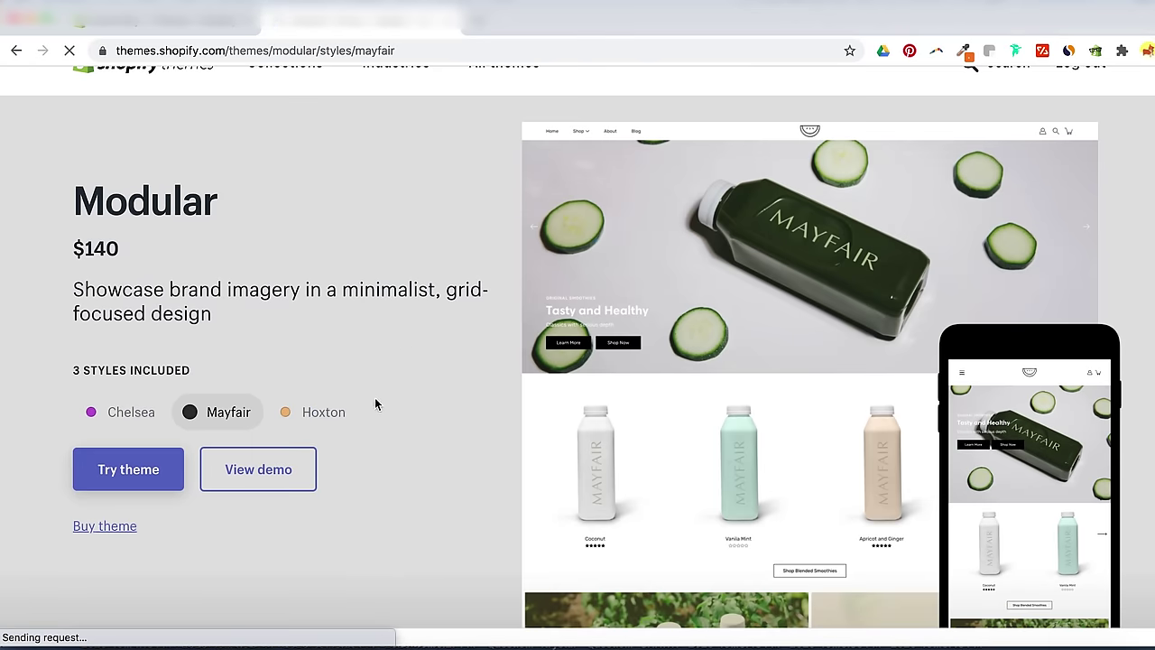
{"action": "left_click", "coordinate": [336, 411]}
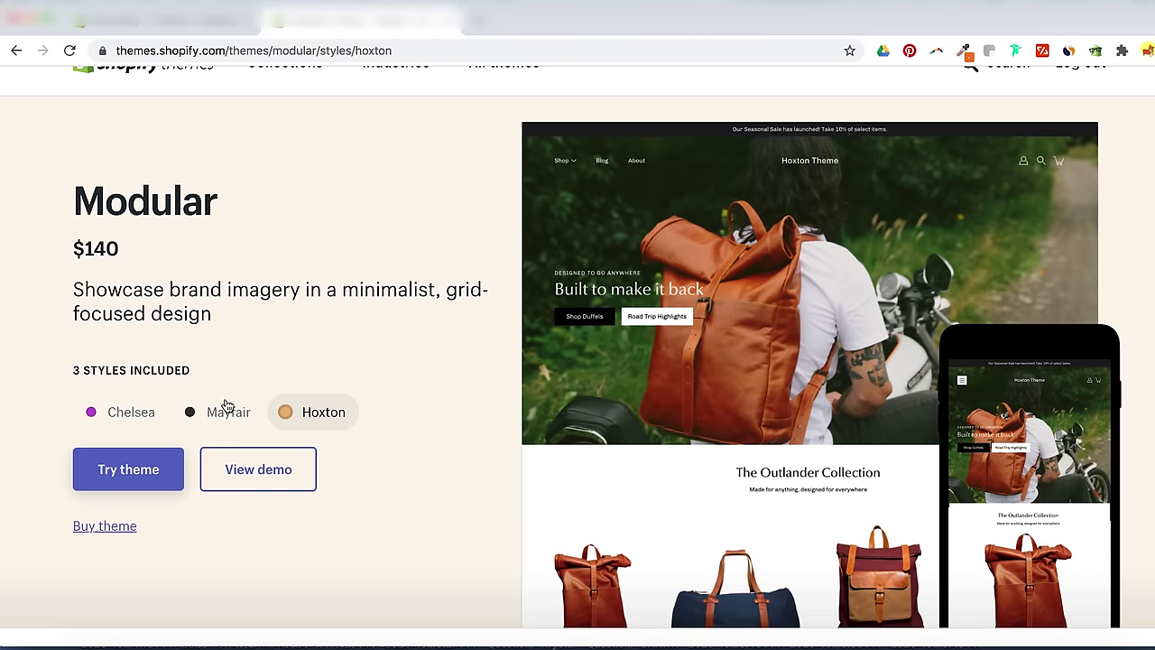
{"action": "left_click", "coordinate": [154, 410]}
Read the Modular theme's features, highlighting Quick buy and Customer testimonials.
{"action": "scroll", "coordinate": [466, 601], "scroll_direction": "down", "scroll_amount": 3}
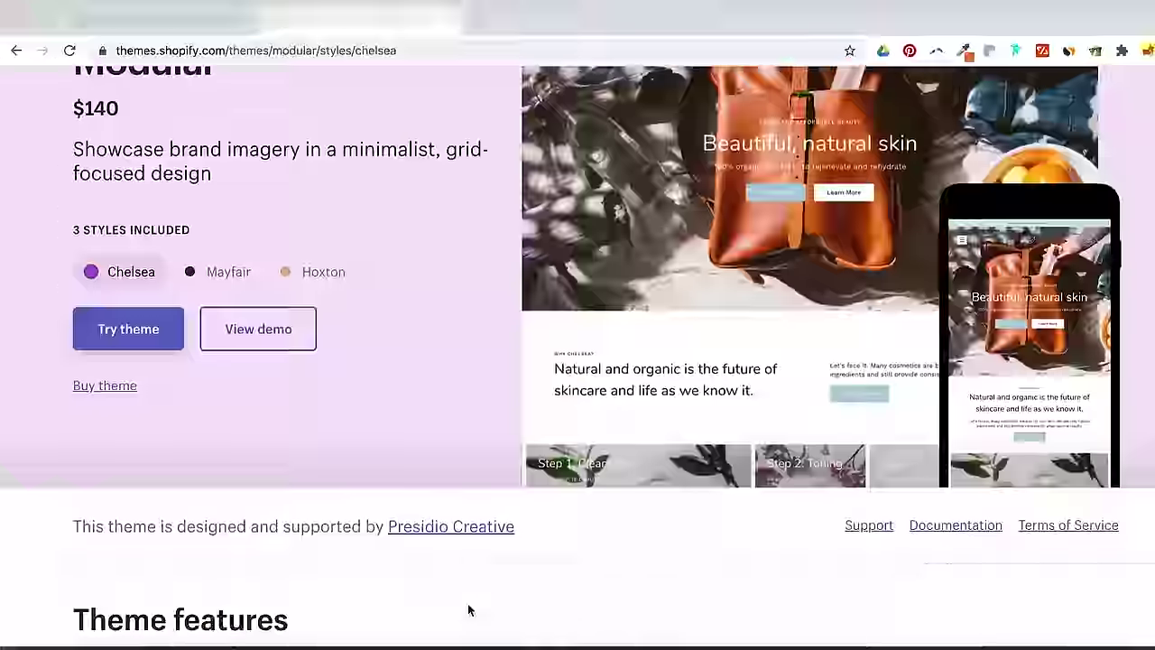
{"action": "scroll", "coordinate": [468, 610], "scroll_direction": "down", "scroll_amount": 5}
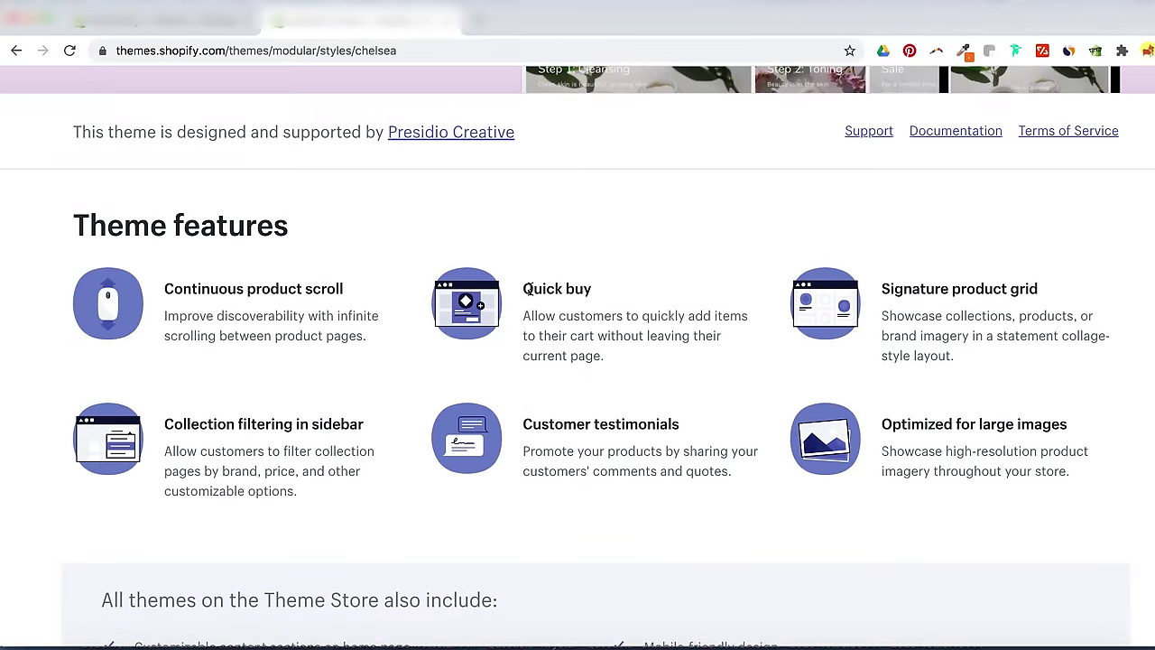
{"action": "left_click_drag", "start_coordinate": [529, 287], "coordinate": [581, 285]}
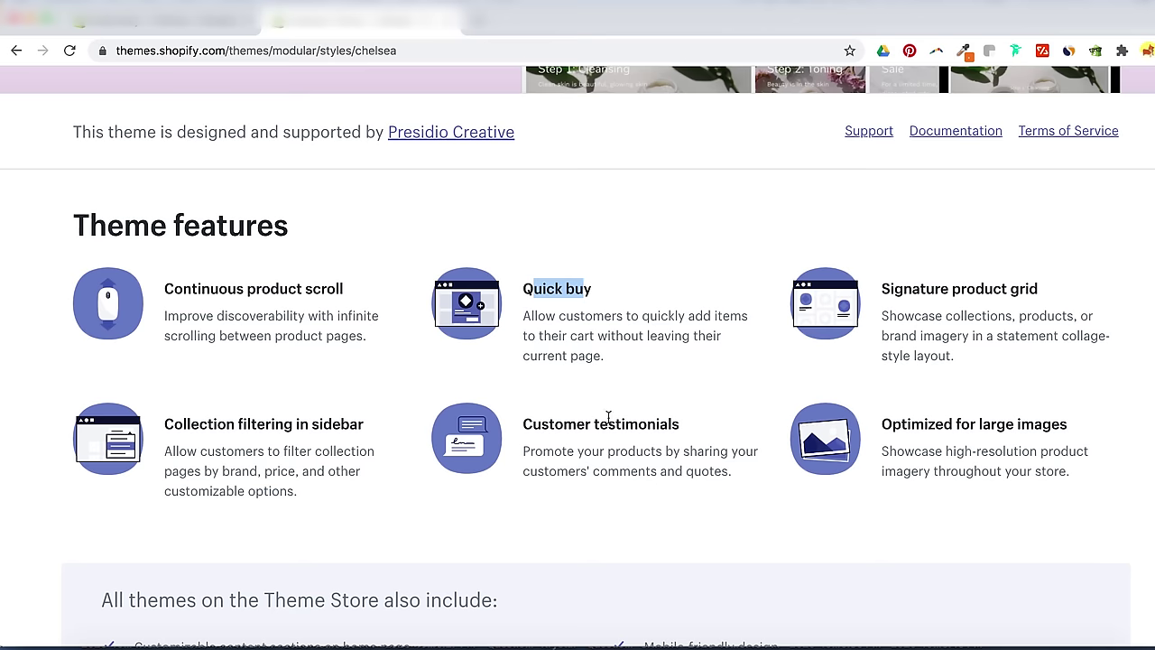
{"action": "left_click_drag", "start_coordinate": [581, 423], "coordinate": [639, 423]}
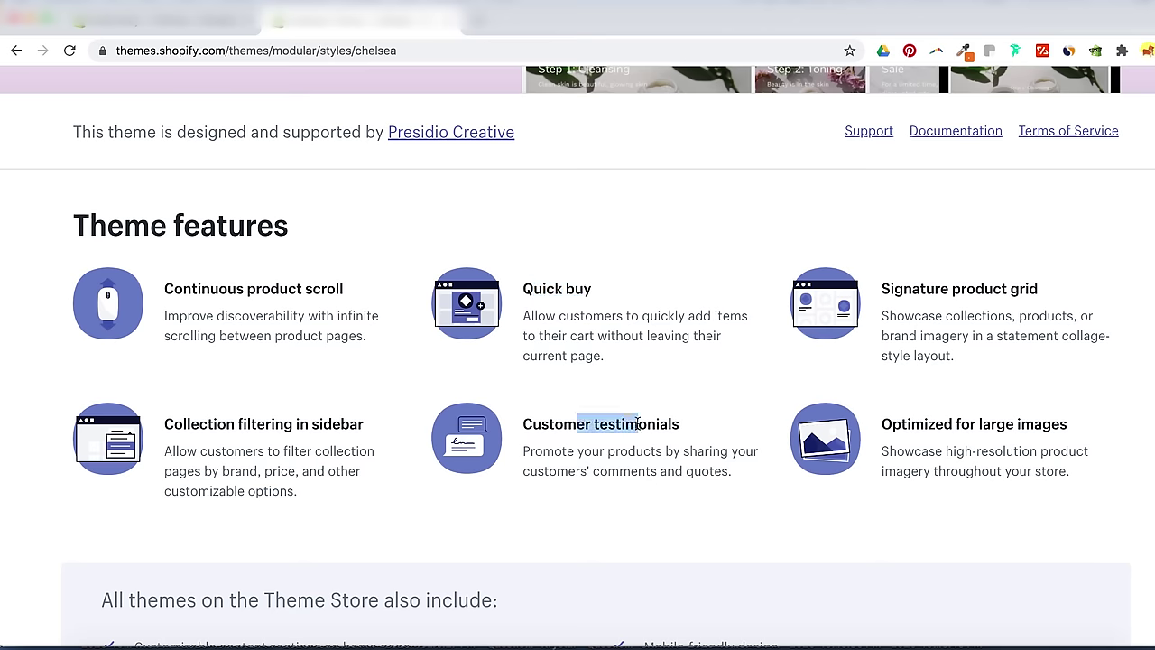
{"action": "scroll", "coordinate": [639, 423], "scroll_direction": "down", "scroll_amount": 6}
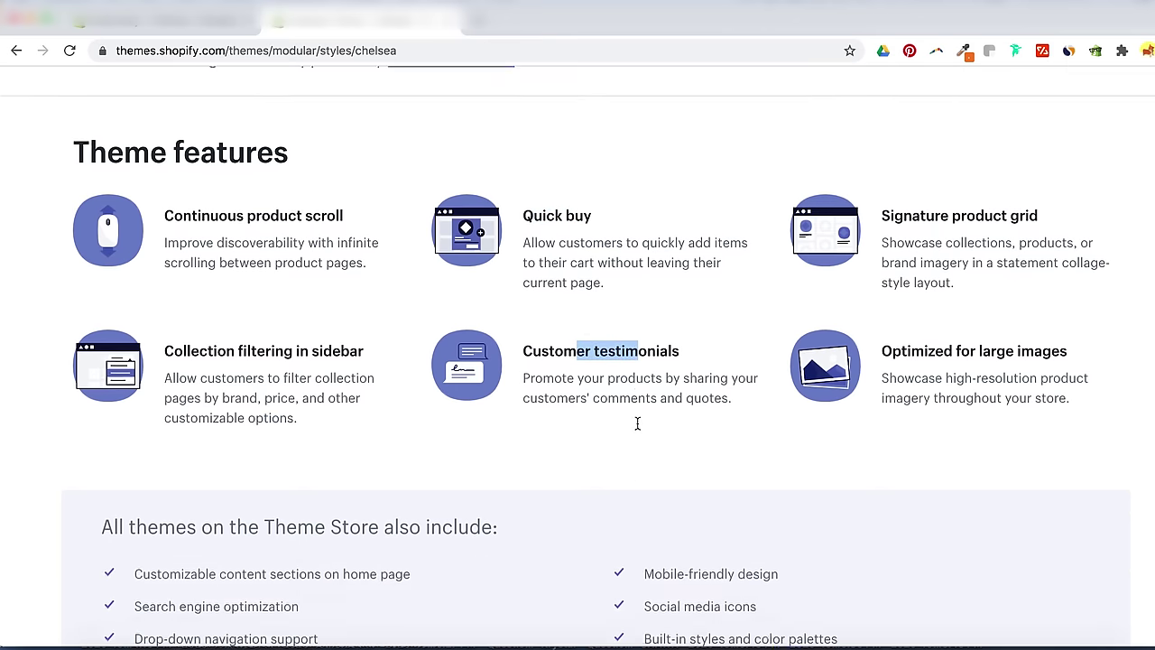
Read the Modular theme's customer reviews, highlighting the complaint about slow loading.
{"action": "scroll", "coordinate": [639, 429], "scroll_direction": "down", "scroll_amount": 2}
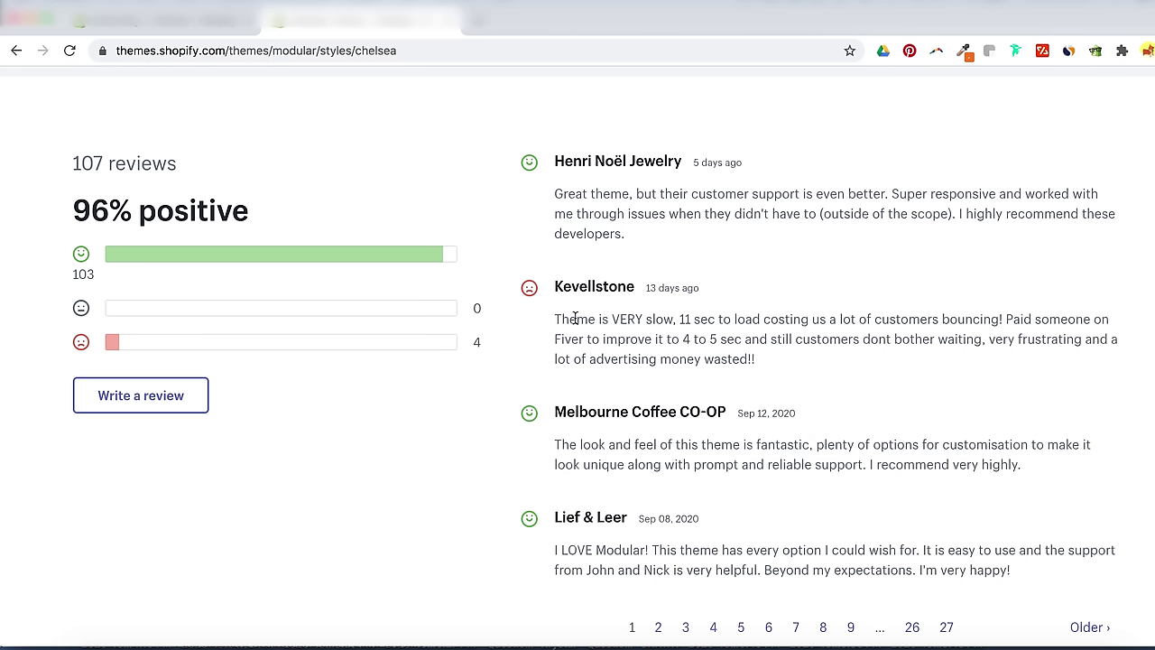
{"action": "left_click_drag", "start_coordinate": [554, 319], "coordinate": [680, 324]}
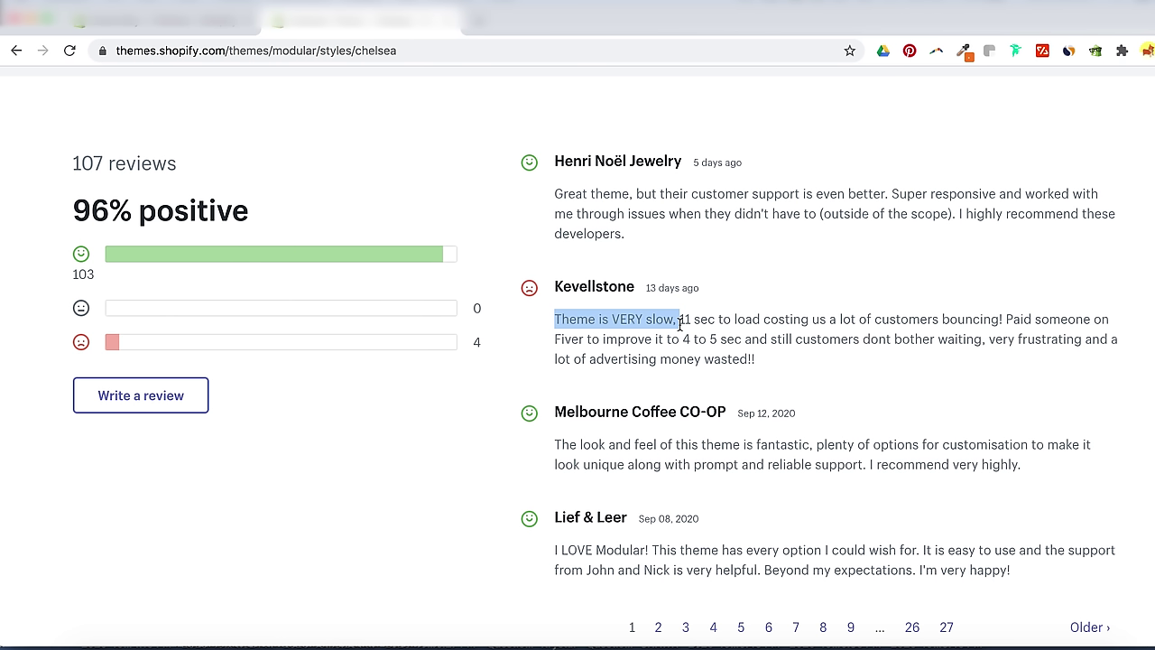
{"action": "left_click", "coordinate": [687, 330]}
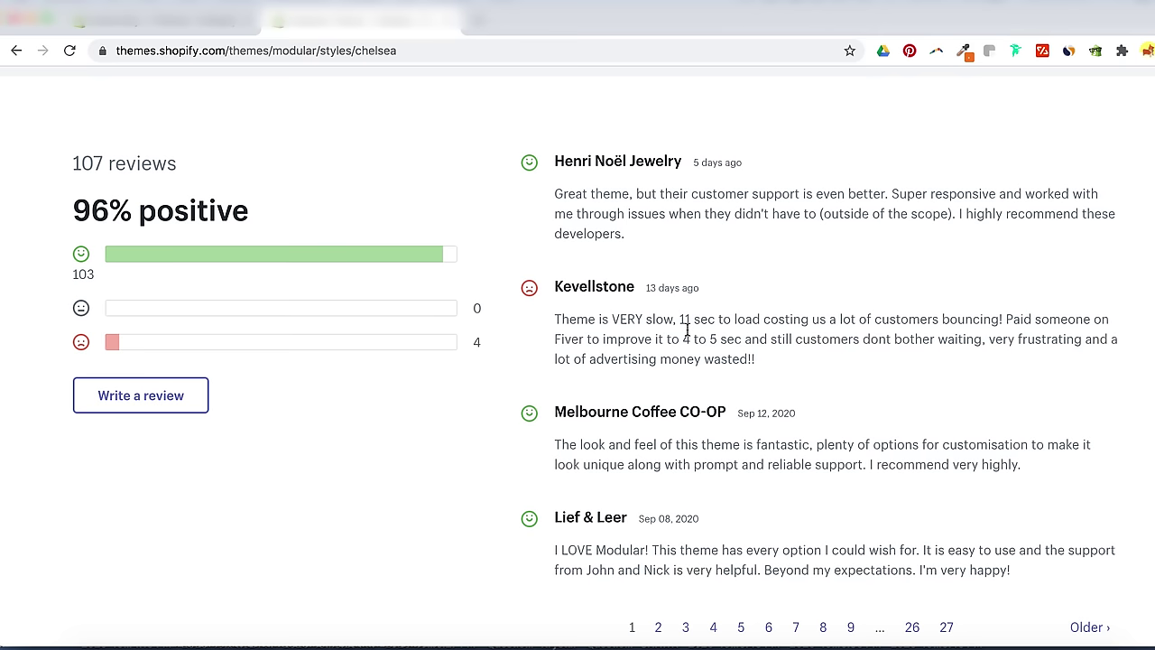
Try the Modular theme in its Chelsea style and look through the store preview.
{"action": "scroll", "coordinate": [686, 331], "scroll_direction": "up", "scroll_amount": 15}
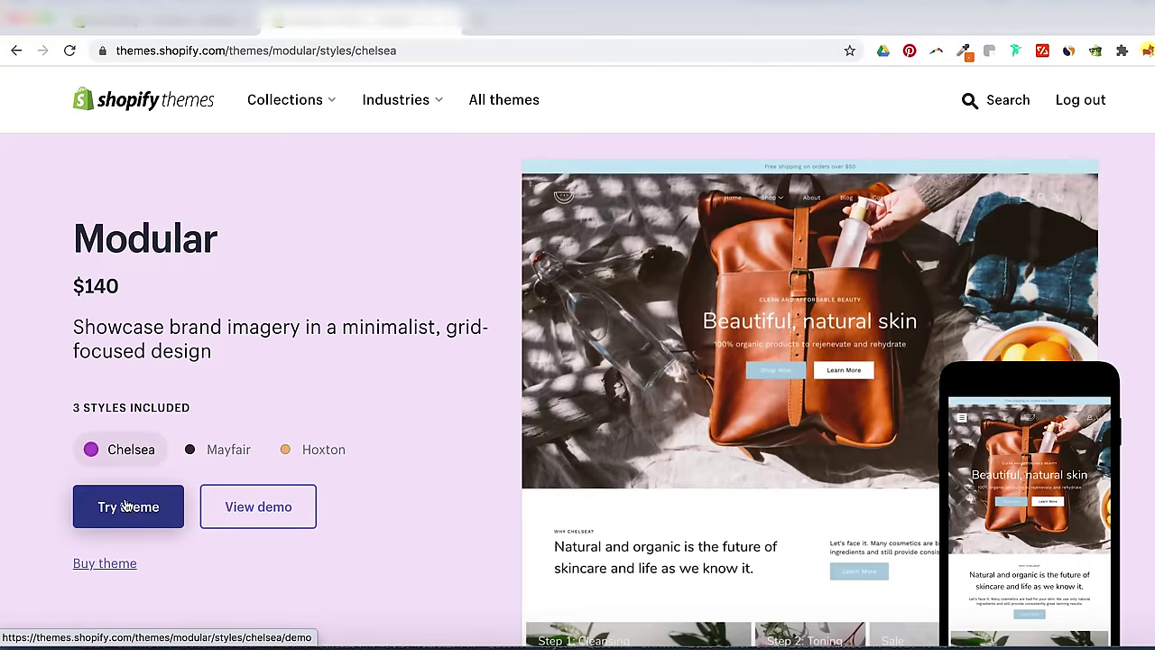
{"action": "left_click", "coordinate": [128, 507]}
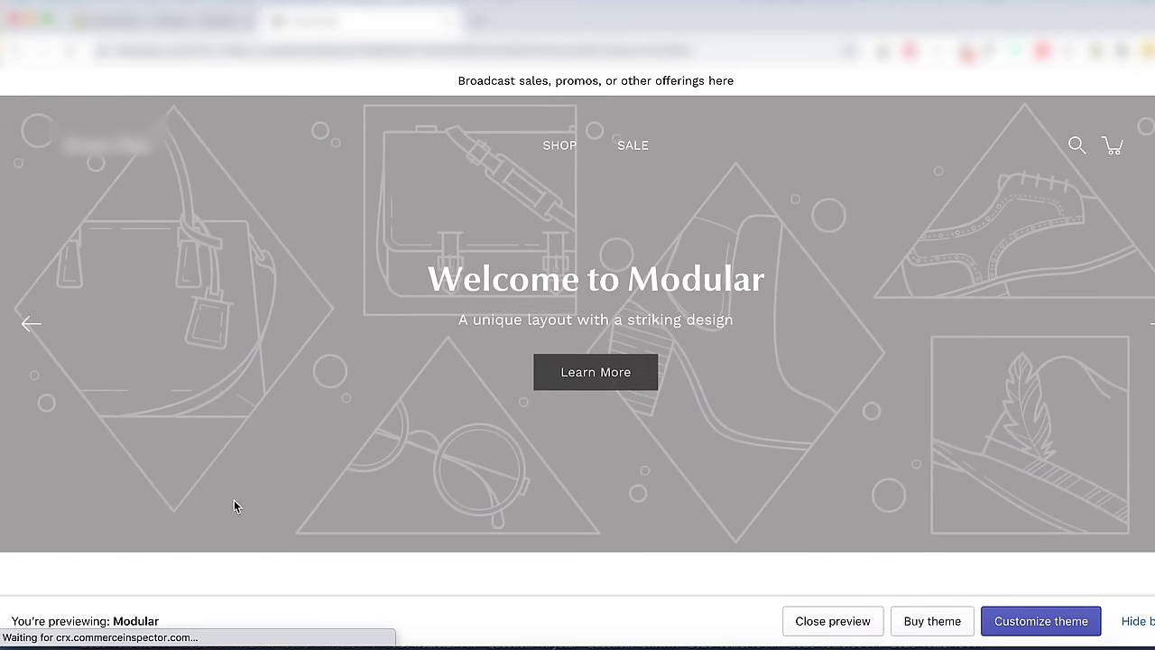
{"action": "scroll", "coordinate": [258, 510], "scroll_direction": "down", "scroll_amount": 3}
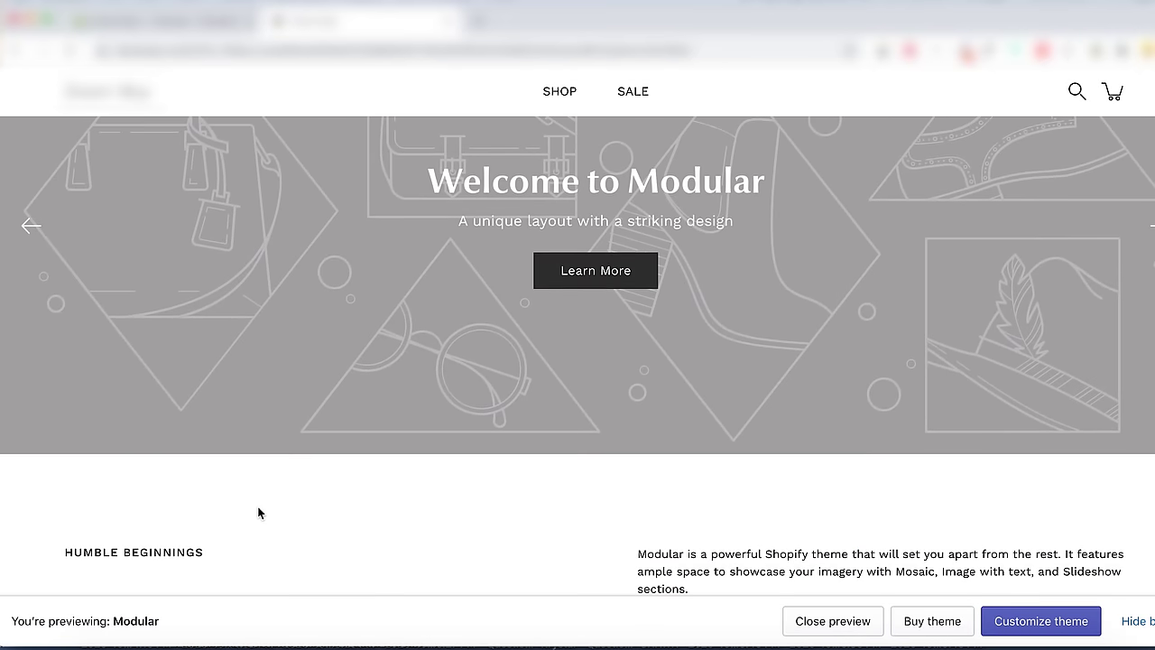
{"action": "scroll", "coordinate": [258, 512], "scroll_direction": "down", "scroll_amount": 1}
{"action": "scroll", "coordinate": [259, 512], "scroll_direction": "down", "scroll_amount": 4}
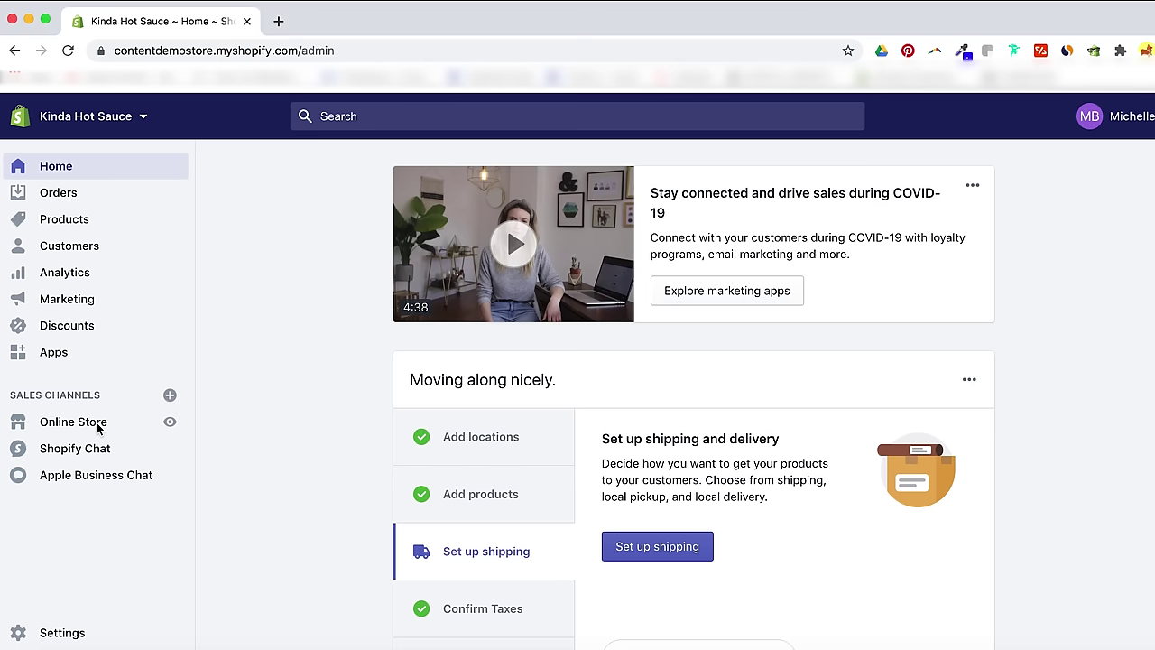
Open the online store's live Brooklyn theme in the theme editor.
{"action": "left_click", "coordinate": [99, 427]}
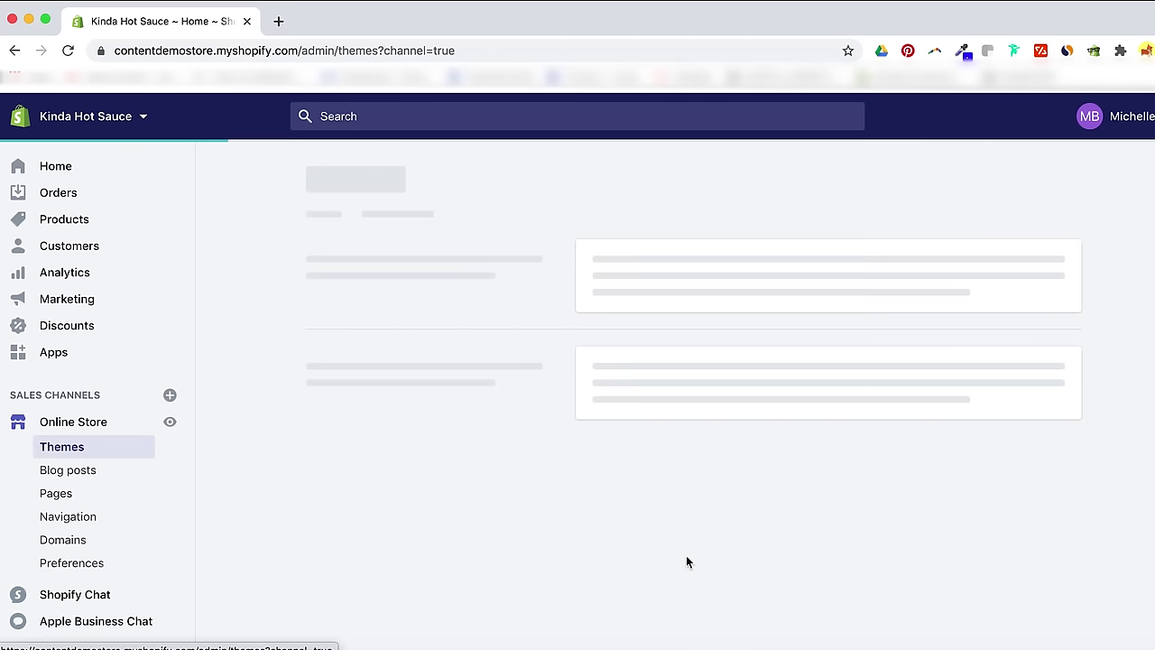
{"action": "left_click", "coordinate": [1054, 425]}
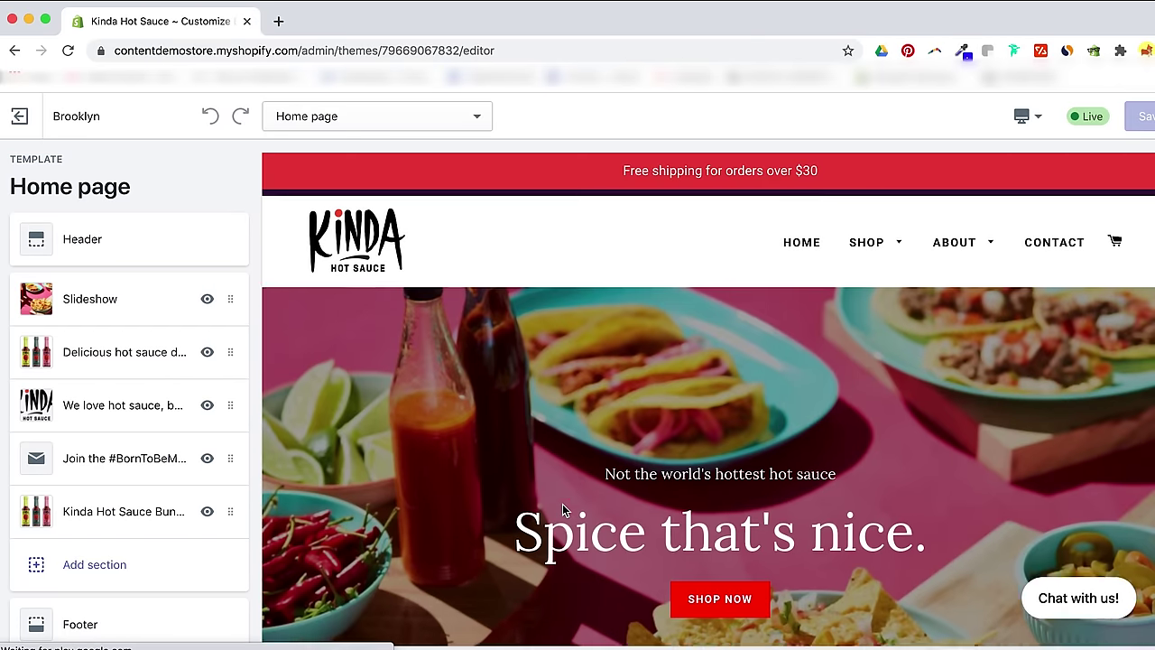
{"action": "scroll", "coordinate": [562, 503], "scroll_direction": "down", "scroll_amount": 3}
{"action": "scroll", "coordinate": [562, 511], "scroll_direction": "up", "scroll_amount": 3}
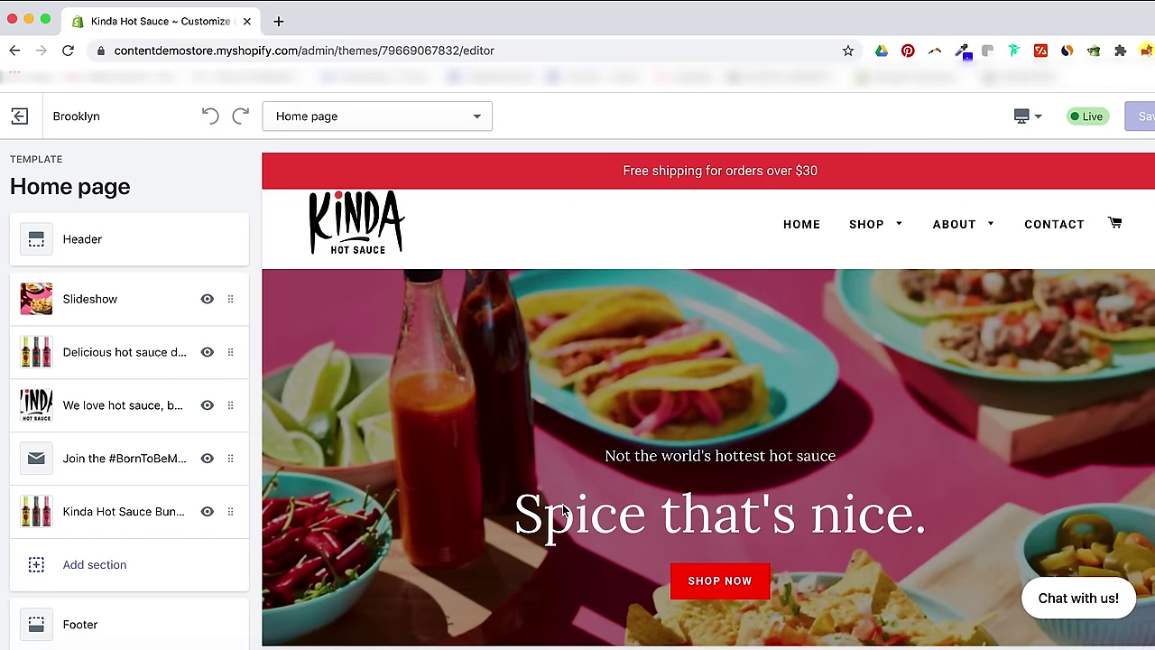
Examine the home page preview, comparing the slideshow and featured hot sauce products with the section list.
{"action": "scroll", "coordinate": [562, 511], "scroll_direction": "down", "scroll_amount": 5}
{"action": "scroll", "coordinate": [562, 505], "scroll_direction": "down", "scroll_amount": 8}
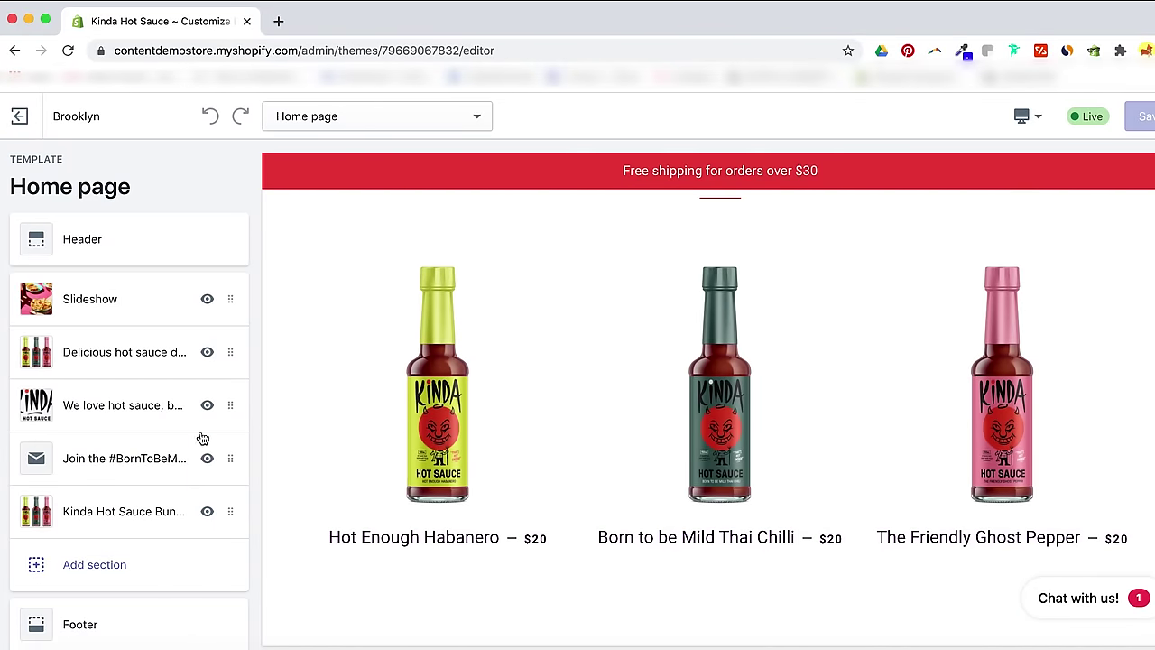
{"action": "scroll", "coordinate": [358, 299], "scroll_direction": "up", "scroll_amount": 5}
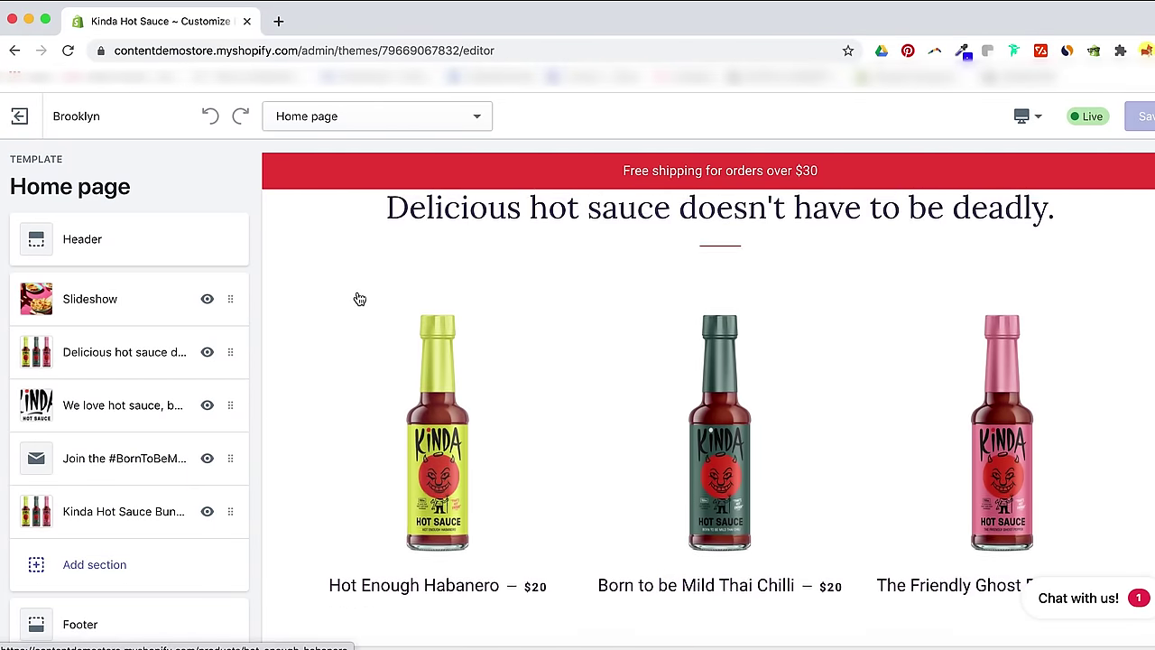
{"action": "scroll", "coordinate": [358, 299], "scroll_direction": "up", "scroll_amount": 3}
{"action": "left_click_drag", "start_coordinate": [117, 302], "coordinate": [142, 298]}
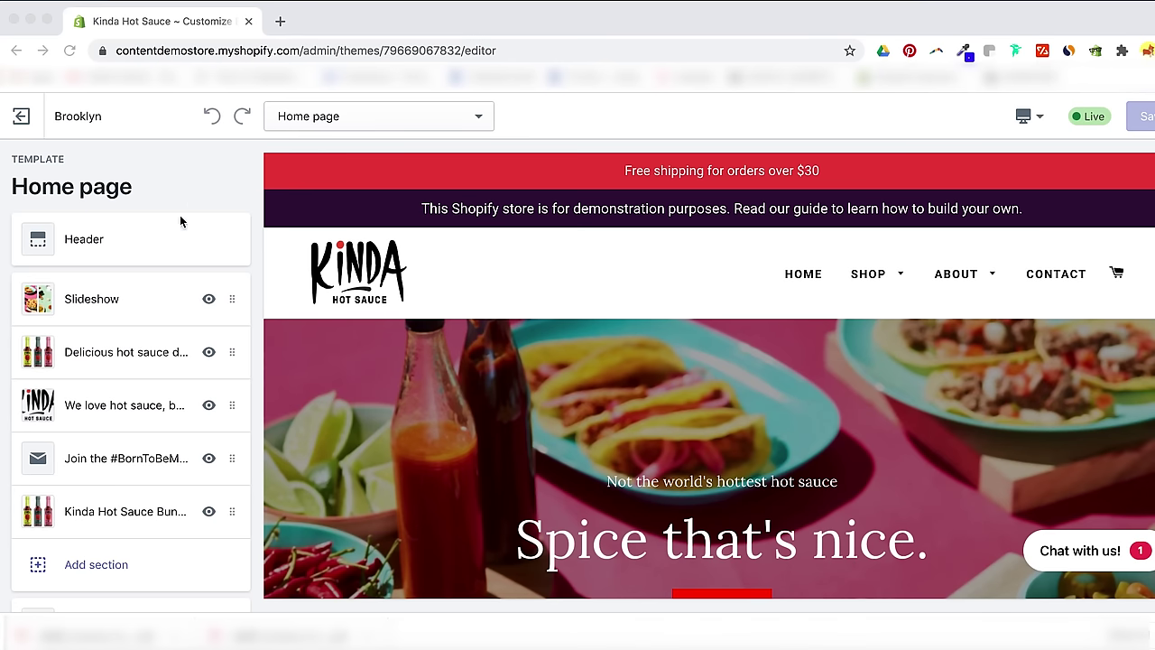
{"action": "left_click", "coordinate": [486, 383]}
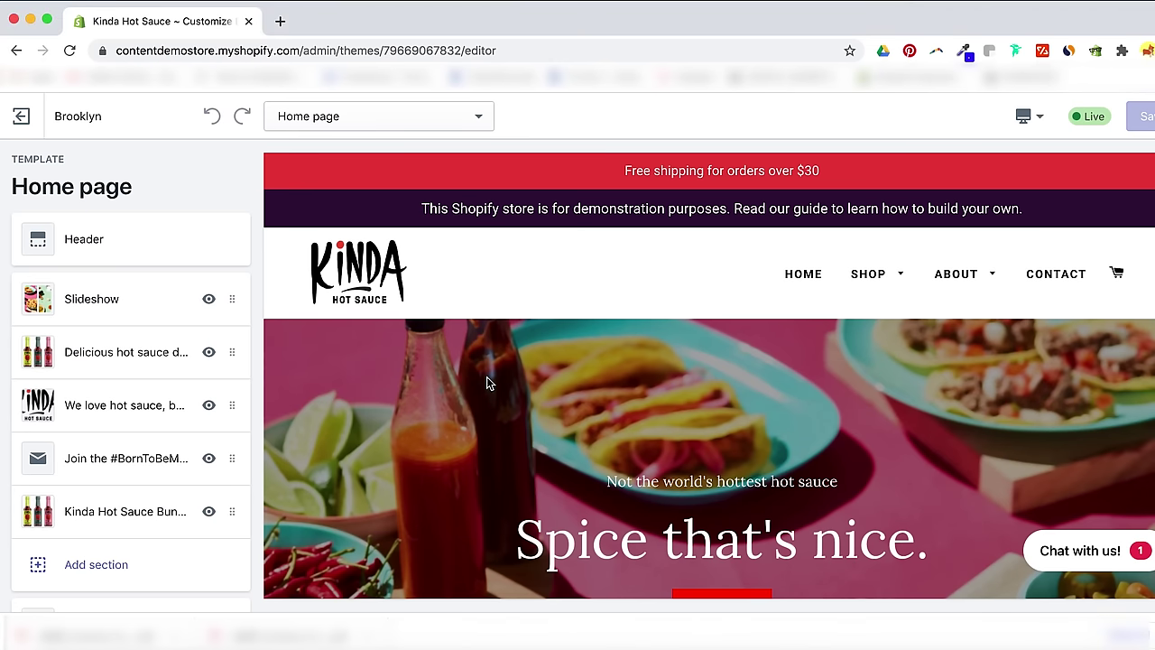
{"action": "scroll", "coordinate": [486, 383], "scroll_direction": "down", "scroll_amount": 3}
{"action": "scroll", "coordinate": [486, 379], "scroll_direction": "down", "scroll_amount": 1}
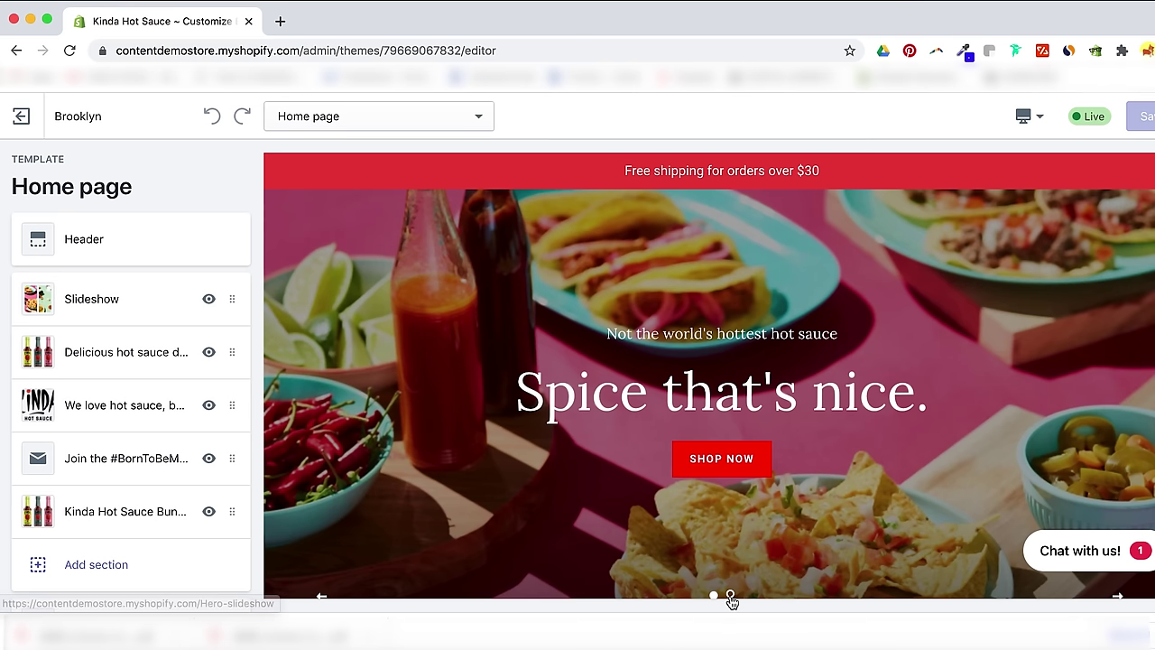
Open the first slide of the Slideshow section and review its image, overlay, heading and subheading settings.
{"action": "left_click", "coordinate": [146, 299]}
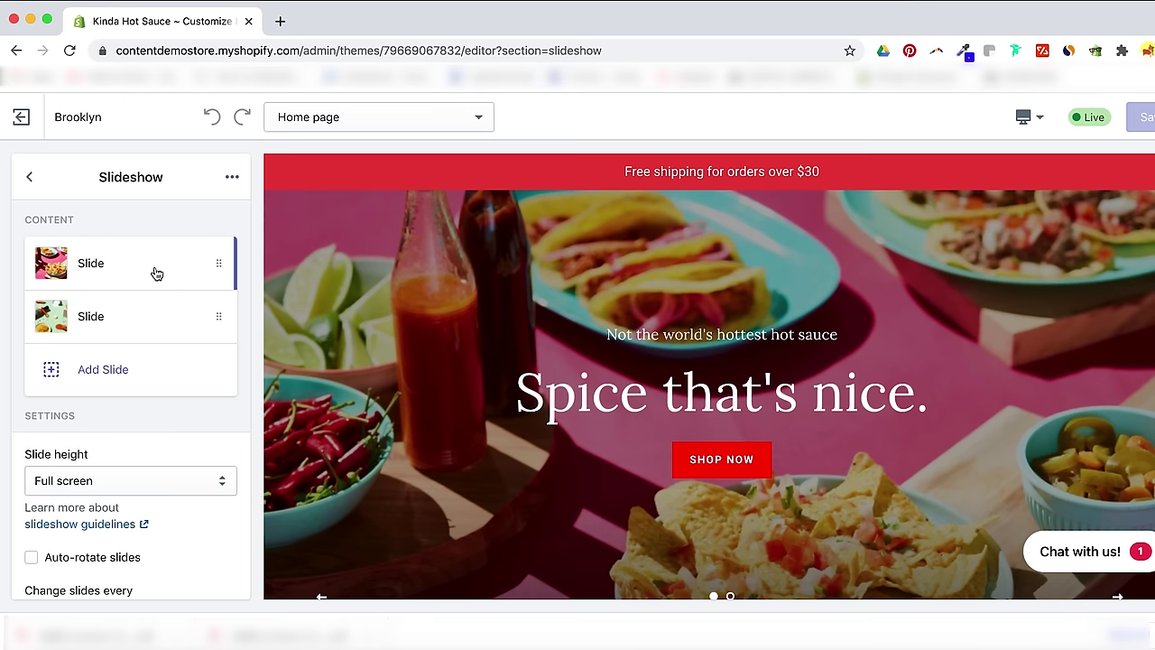
{"action": "left_click", "coordinate": [156, 270]}
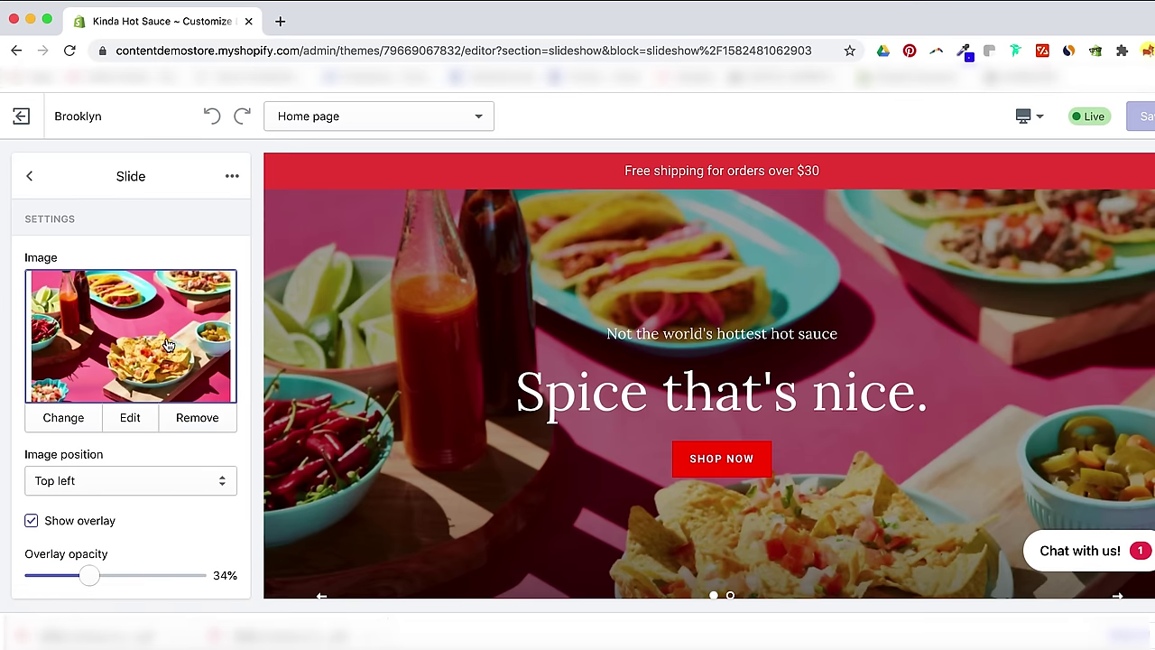
{"action": "scroll", "coordinate": [167, 344], "scroll_direction": "down", "scroll_amount": 5}
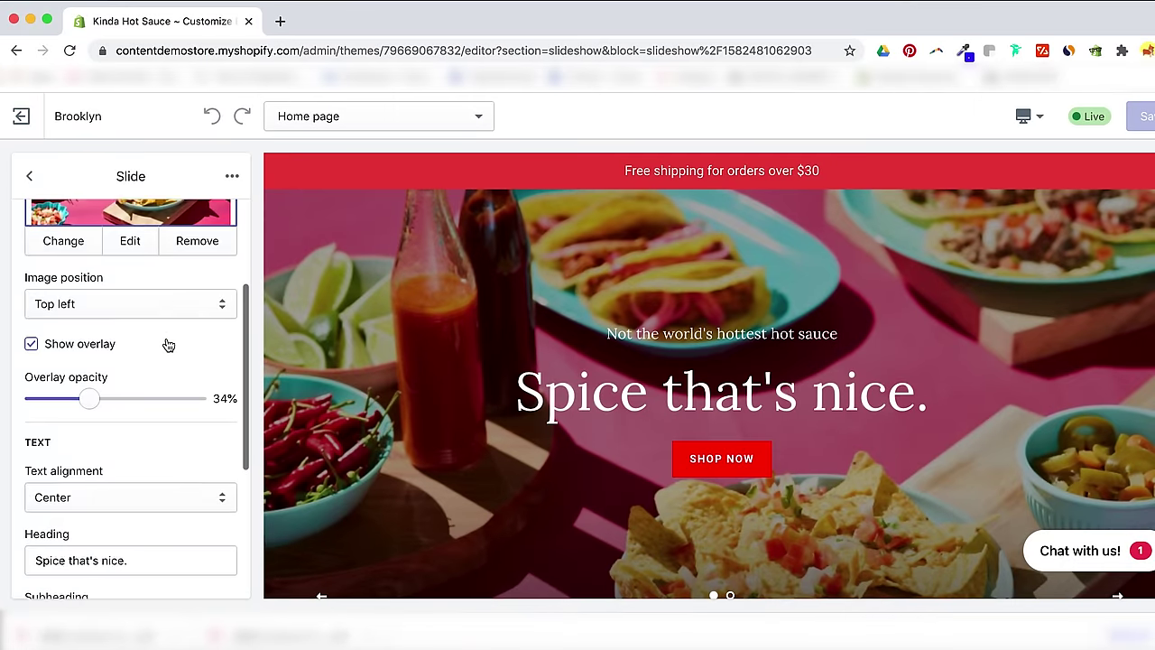
{"action": "scroll", "coordinate": [167, 344], "scroll_direction": "down", "scroll_amount": 3}
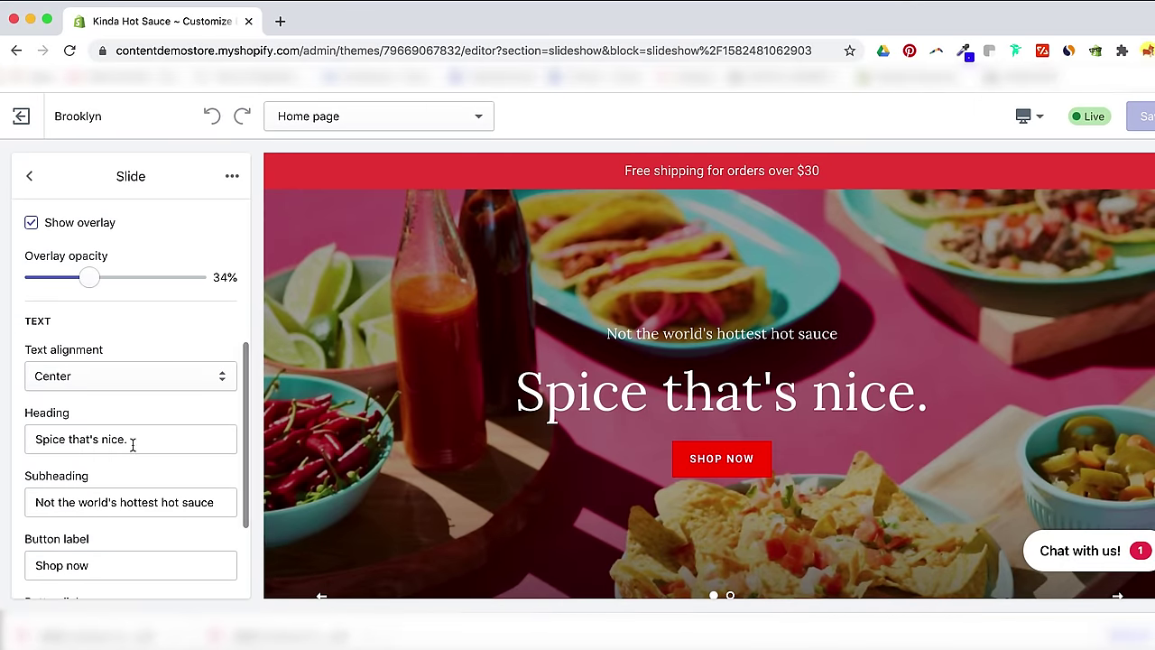
{"action": "left_click_drag", "start_coordinate": [168, 442], "coordinate": [35, 443]}
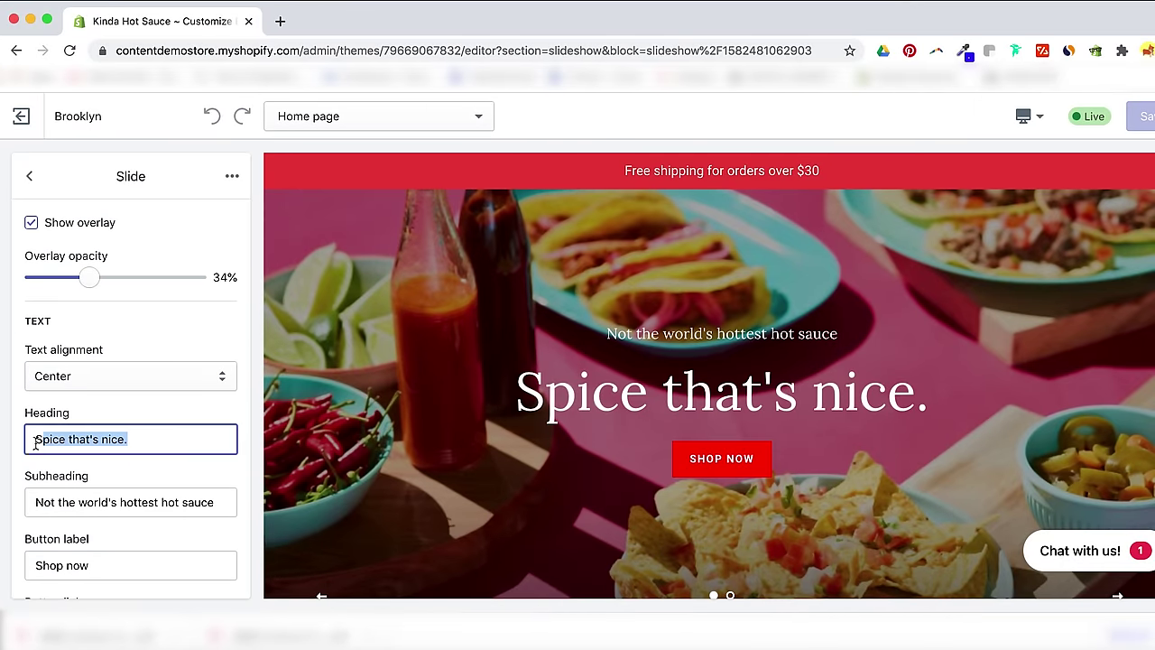
{"action": "left_click", "coordinate": [218, 508]}
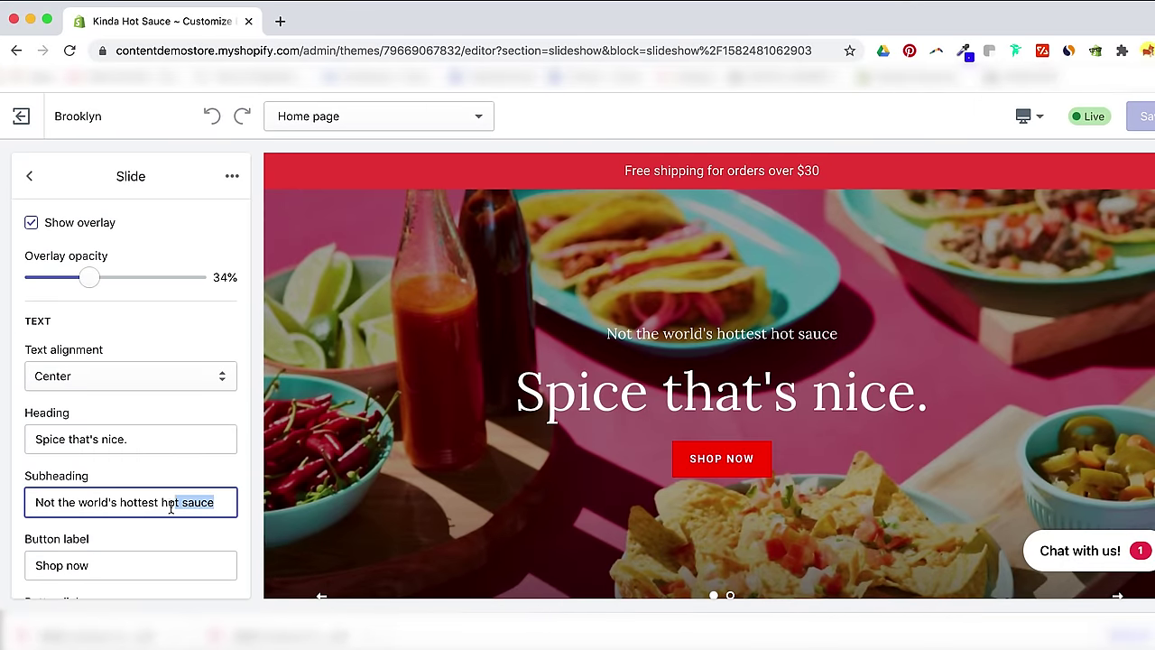
Try "Learn more" as the button label of the first slideshow slide.
{"action": "left_click", "coordinate": [32, 508], "text": "shift"}
{"action": "double_click", "coordinate": [132, 568]}
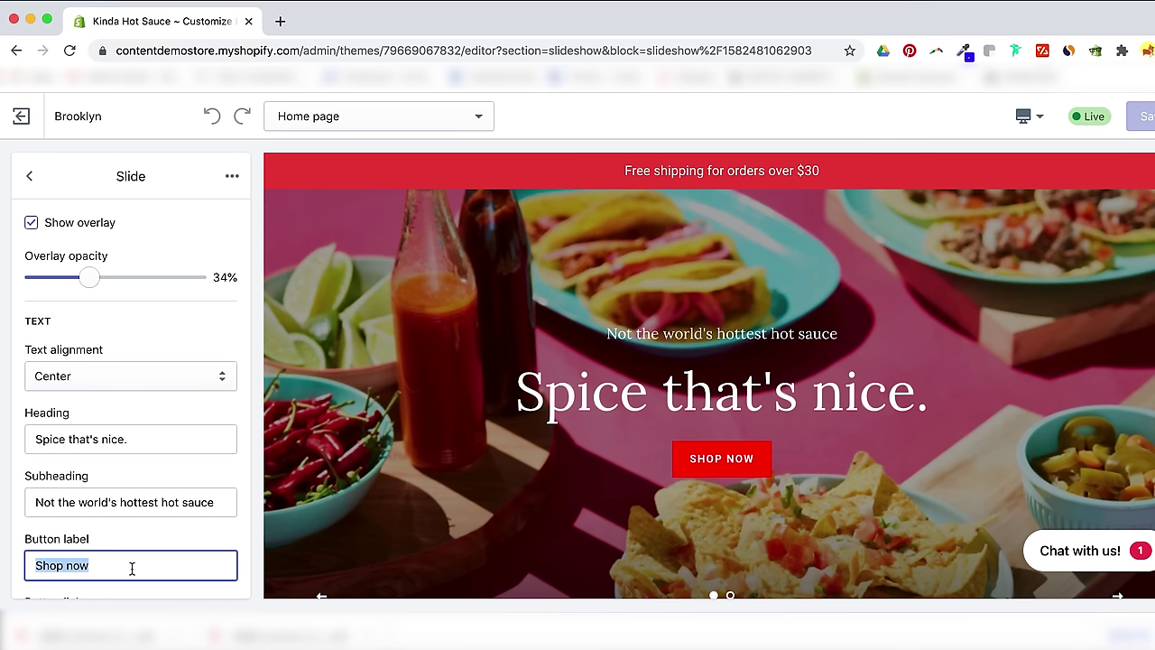
{"action": "type", "text": "Lear"}
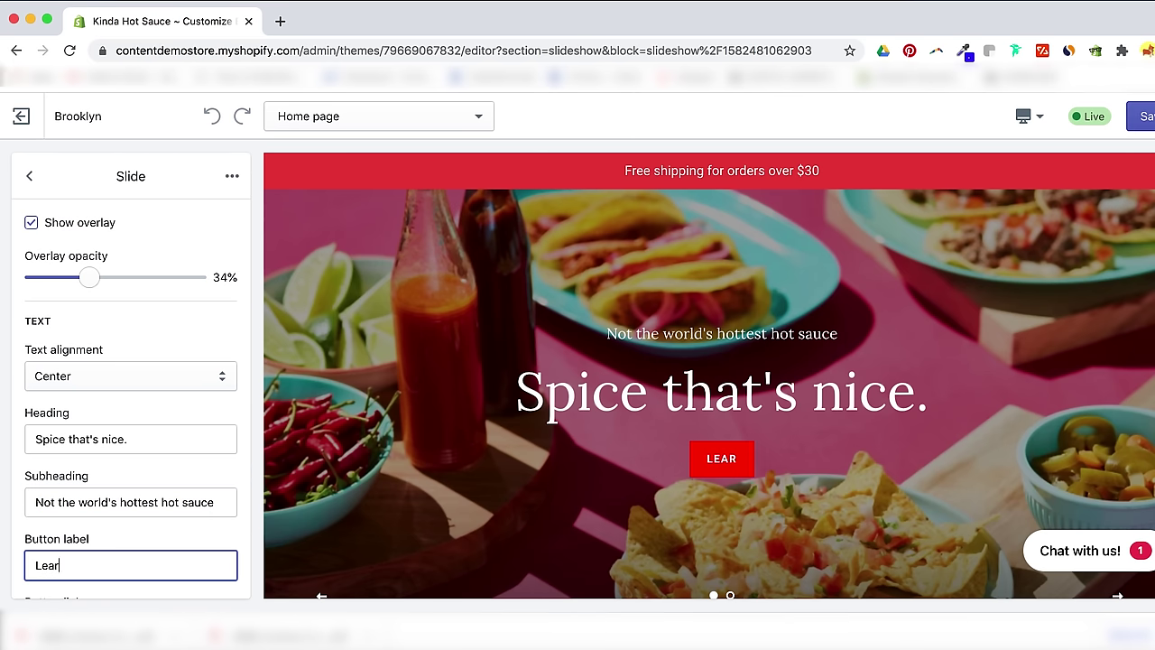
{"action": "type", "text": "n more"}
Restore the slide's button label to "Shop now".
{"action": "key", "text": "super+a"}
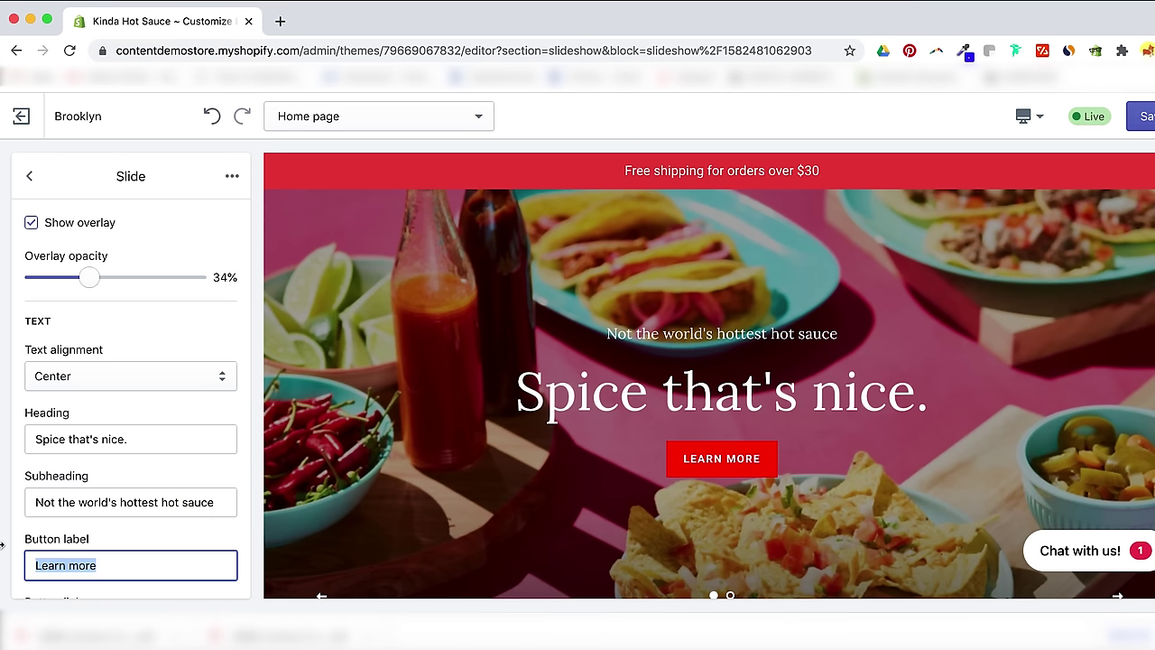
{"action": "key", "text": "BackSpace"}
{"action": "type", "text": "Shope"}
{"action": "key", "text": "BackSpace"}
{"action": "key", "text": "BackSpace"}
{"action": "type", "text": "now"}
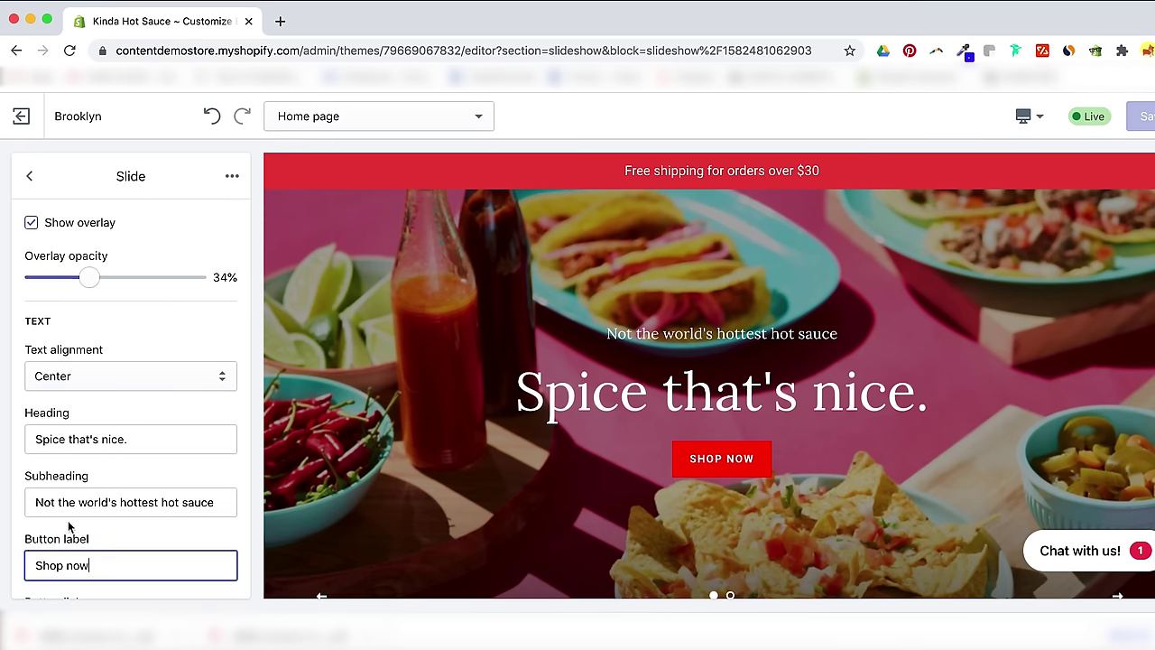
Replace the slide's All Products button link with "#".
{"action": "scroll", "coordinate": [68, 526], "scroll_direction": "down", "scroll_amount": 3}
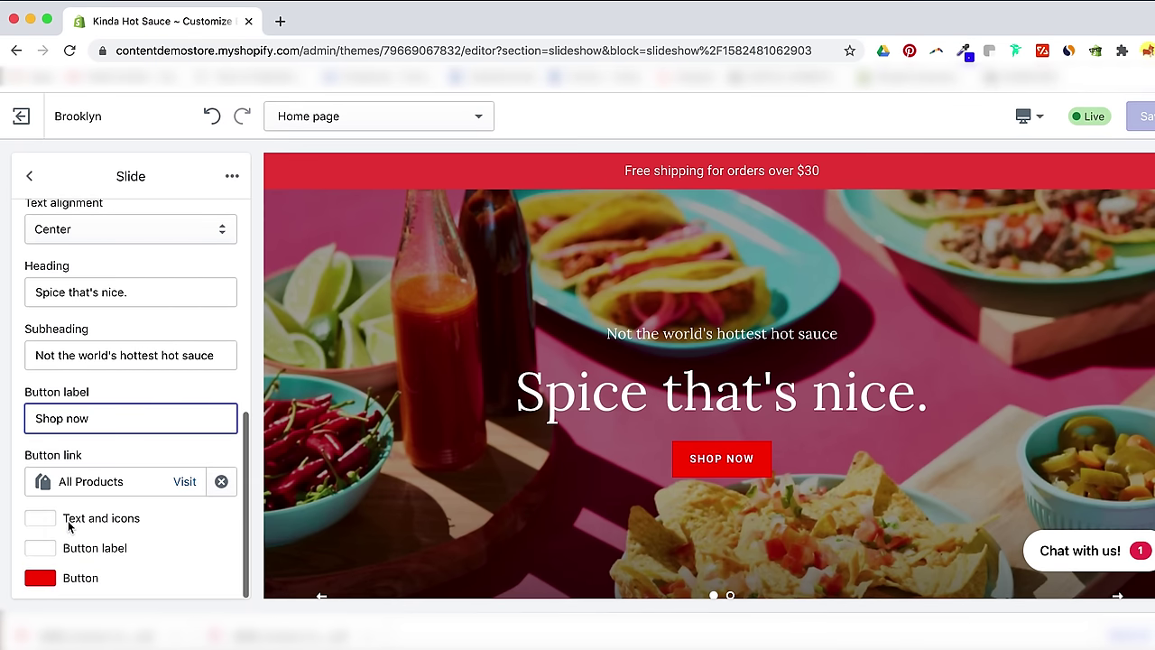
{"action": "left_click", "coordinate": [120, 488]}
{"action": "double_click", "coordinate": [121, 489]}
{"action": "key", "text": "BackSpace"}
{"action": "type", "text": "#"}
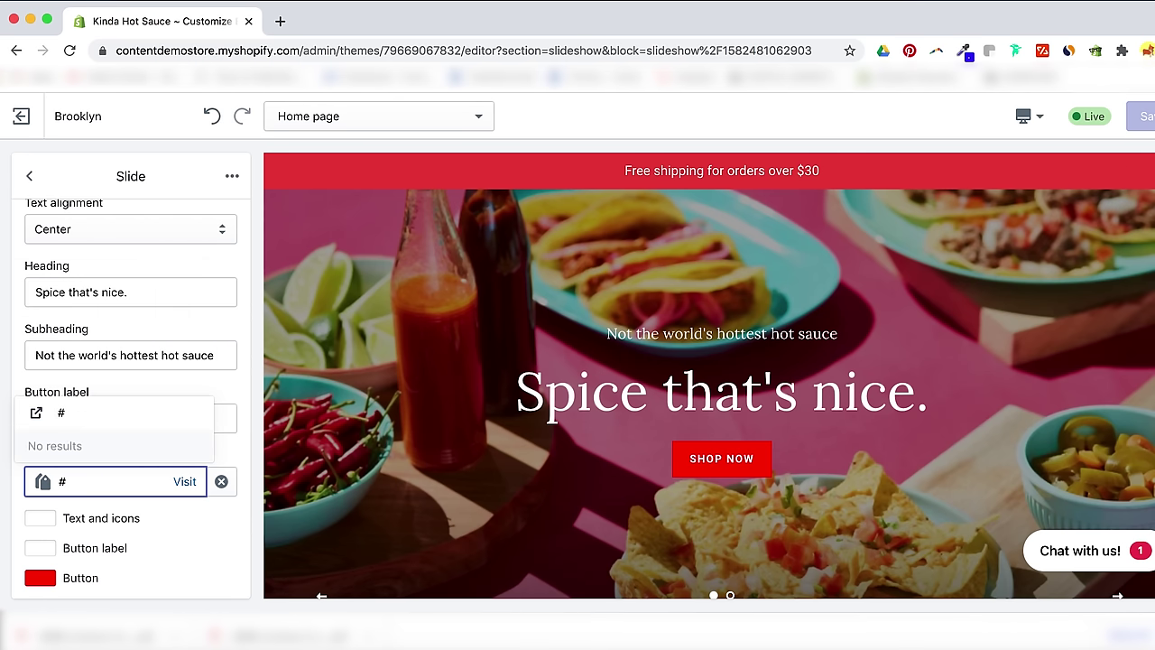
{"action": "left_click", "coordinate": [90, 418]}
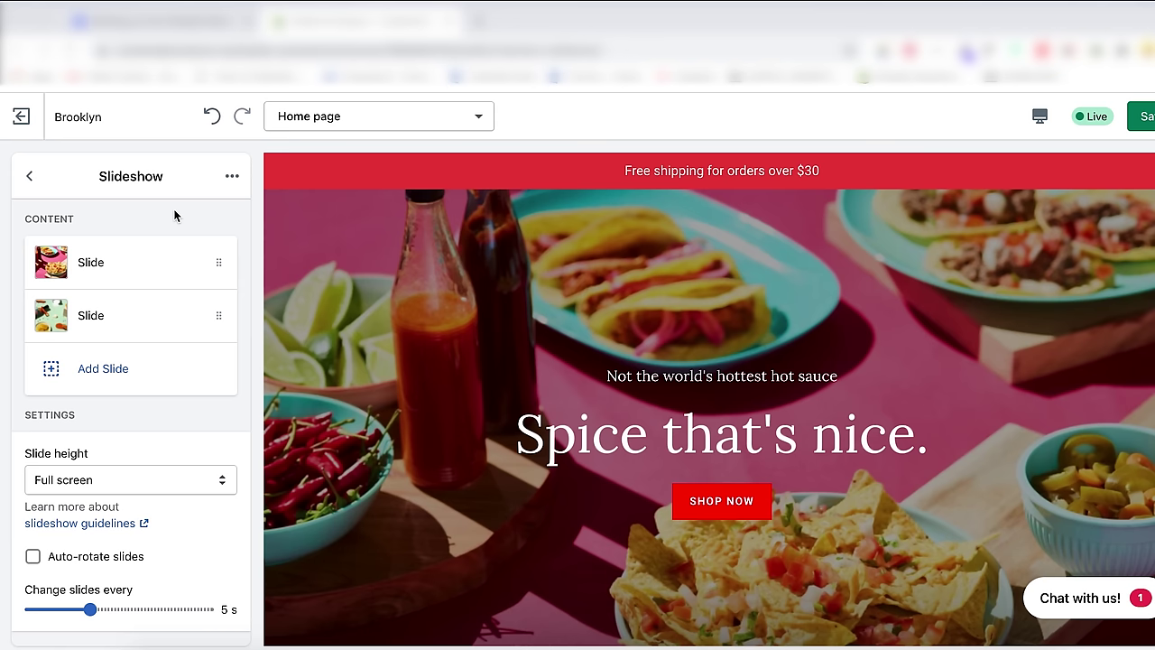
Return to the home page sections, toggle the visibility of the "Delicious hot sauce" product section, and leave it hidden.
{"action": "left_click", "coordinate": [29, 178]}
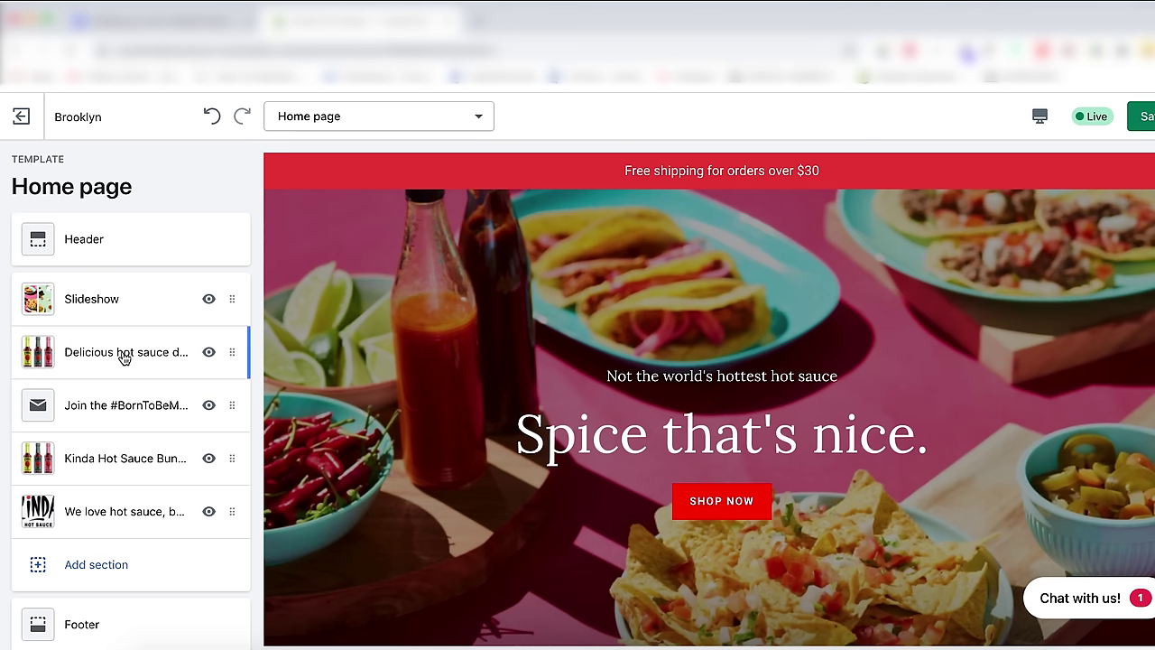
{"action": "scroll", "coordinate": [470, 484], "scroll_direction": "down", "scroll_amount": 5}
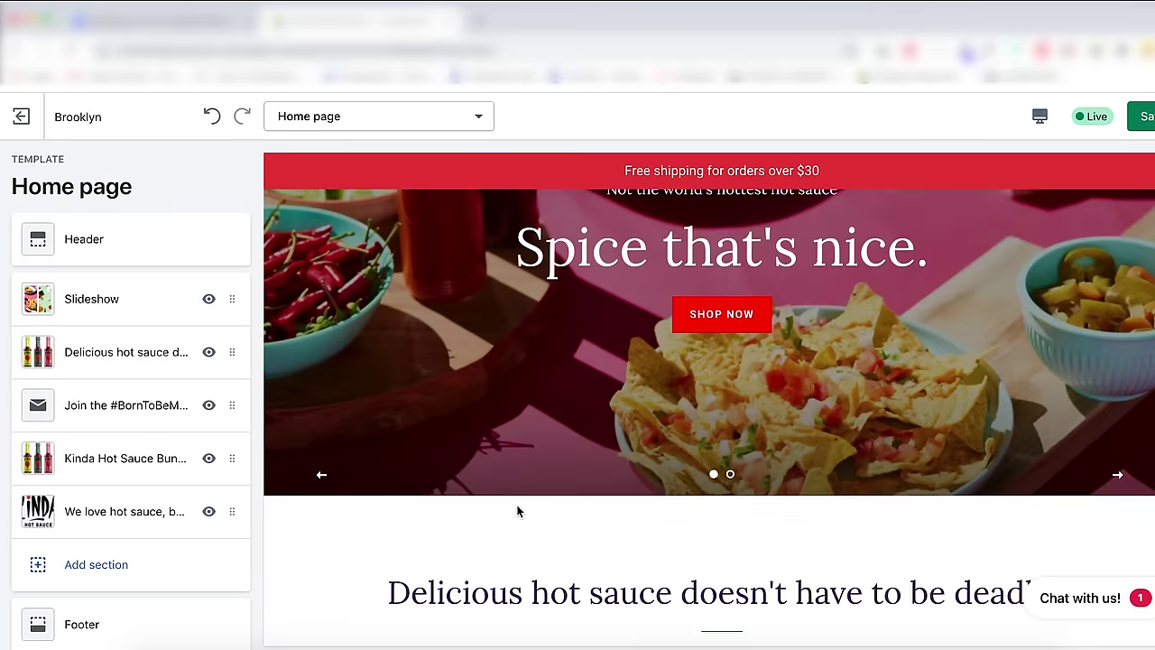
{"action": "left_click", "coordinate": [211, 354]}
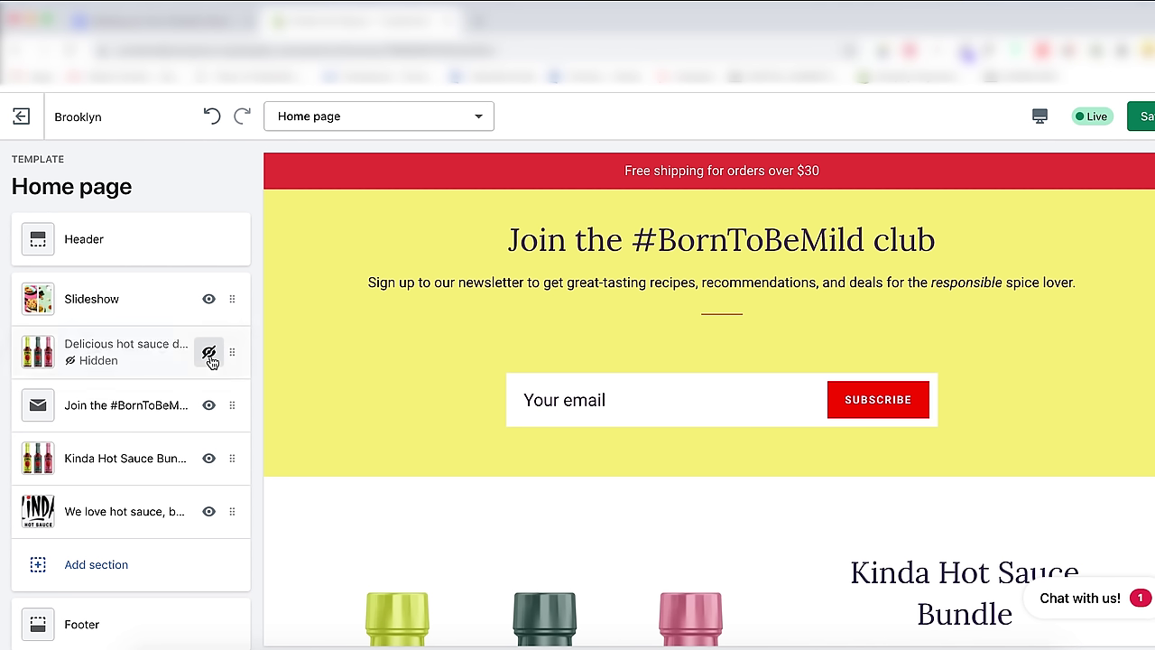
{"action": "left_click", "coordinate": [208, 354]}
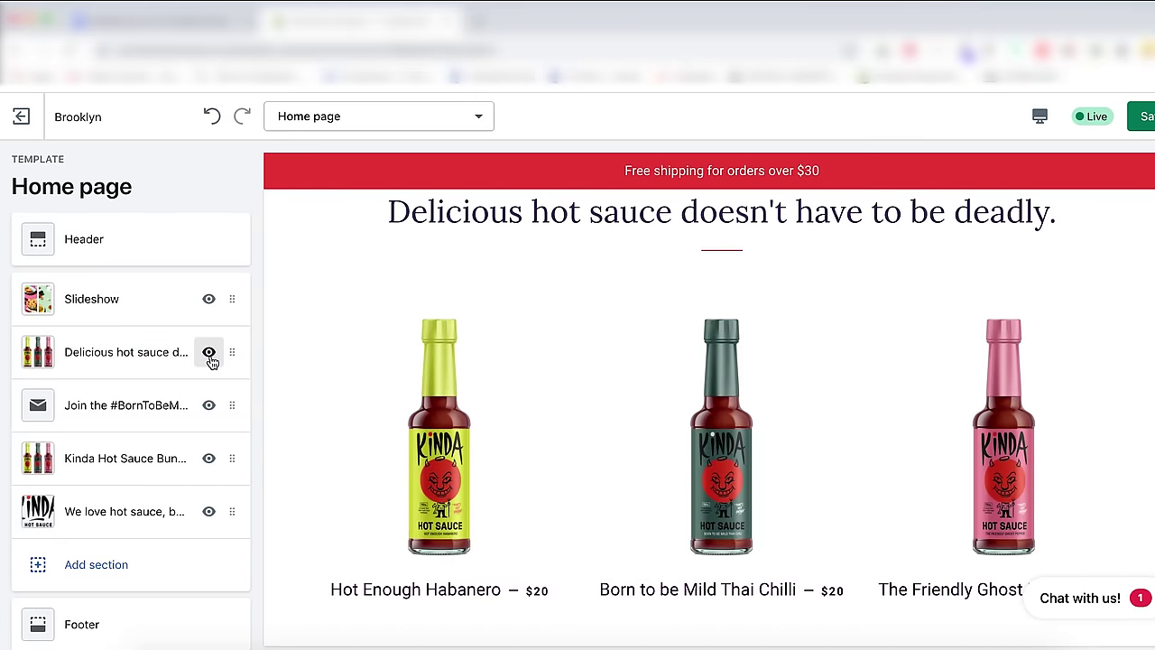
{"action": "left_click", "coordinate": [209, 353]}
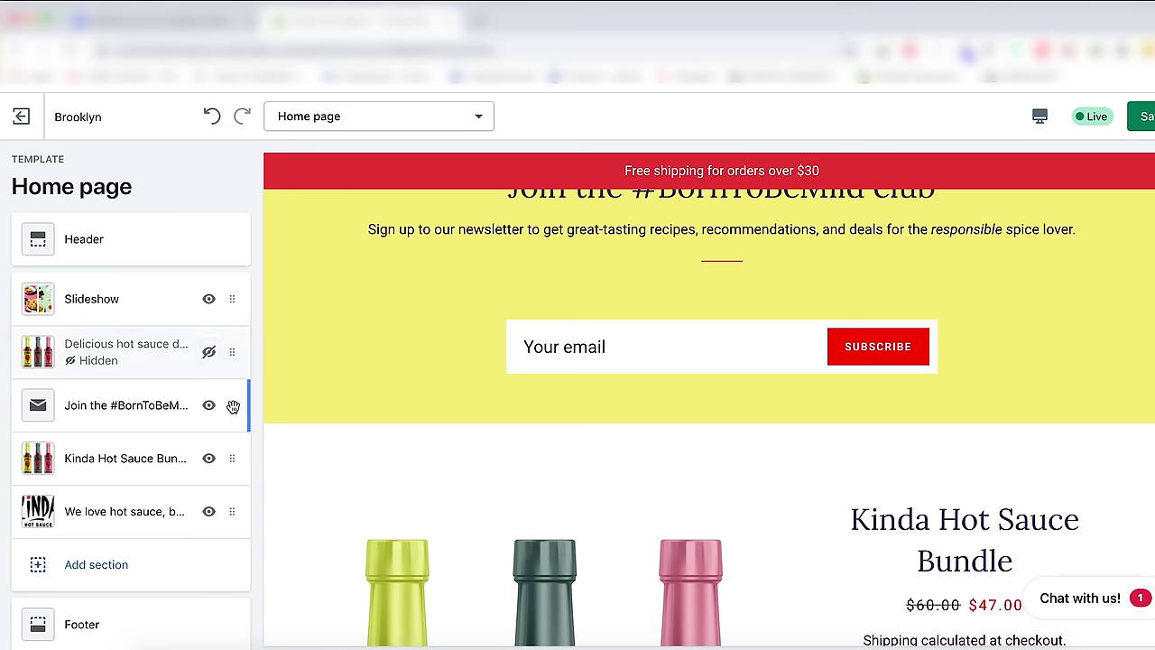
Move the #BornToBeMild newsletter section below the "We love hot sauce" section.
{"action": "left_click_drag", "start_coordinate": [233, 407], "coordinate": [238, 516]}
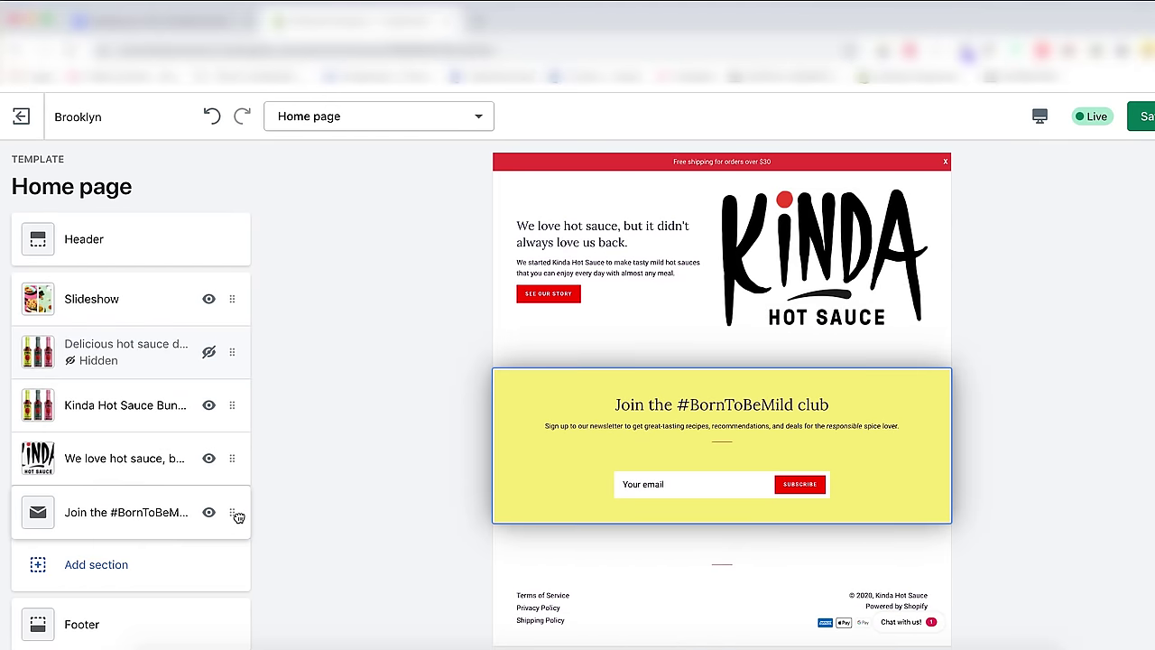
{"action": "left_click_drag", "start_coordinate": [237, 515], "coordinate": [238, 515]}
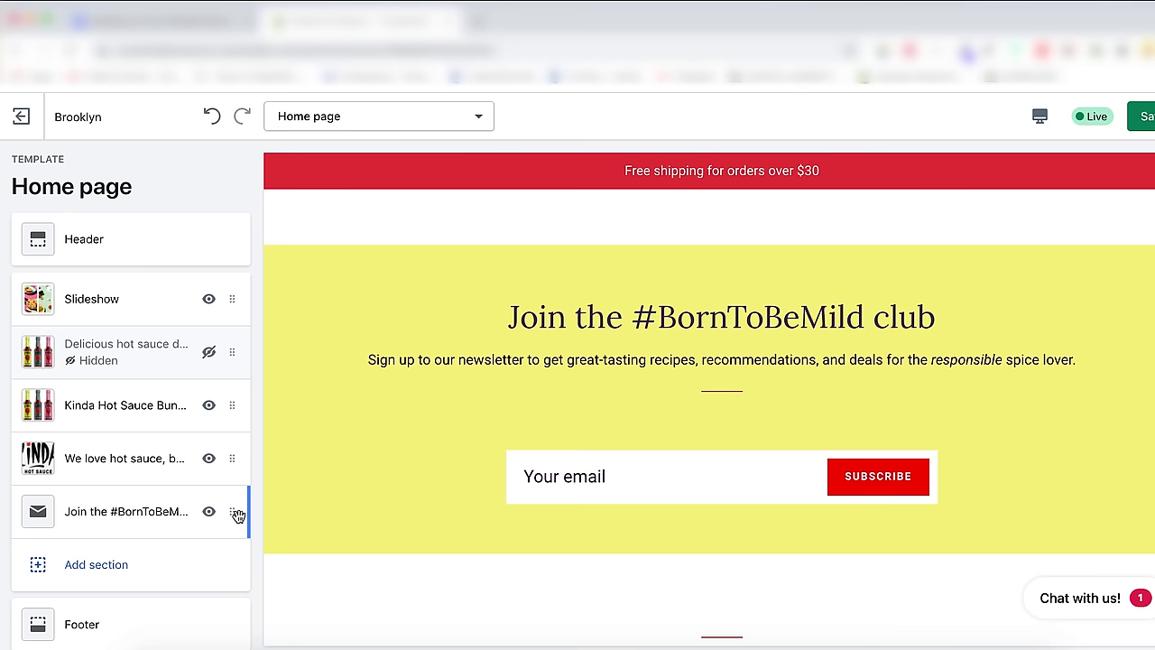
Look through the available section types and add a Map section to the home page.
{"action": "left_click", "coordinate": [126, 569]}
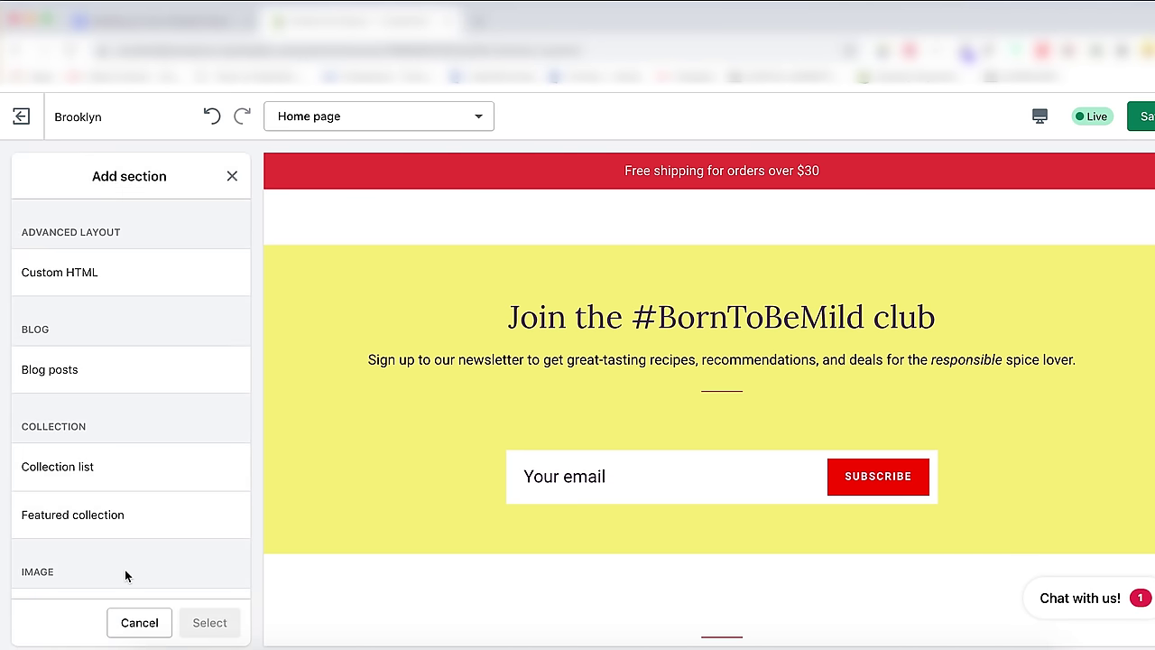
{"action": "left_click", "coordinate": [123, 513]}
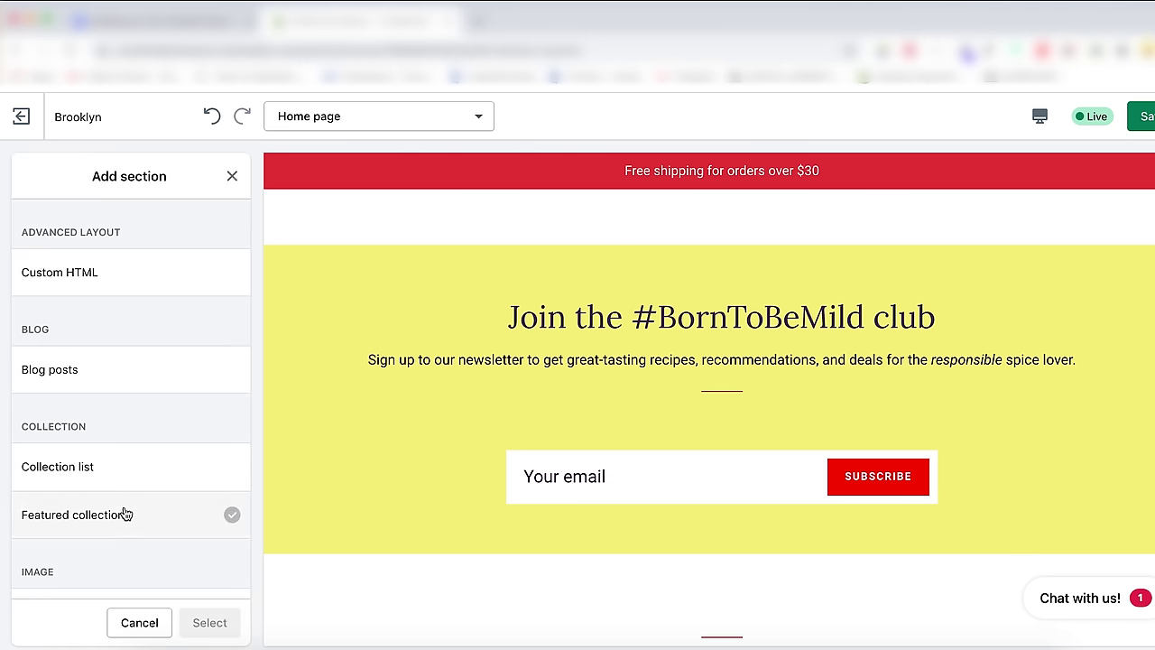
{"action": "scroll", "coordinate": [126, 513], "scroll_direction": "down", "scroll_amount": 3}
{"action": "left_click", "coordinate": [126, 513]}
{"action": "scroll", "coordinate": [127, 513], "scroll_direction": "down", "scroll_amount": 3}
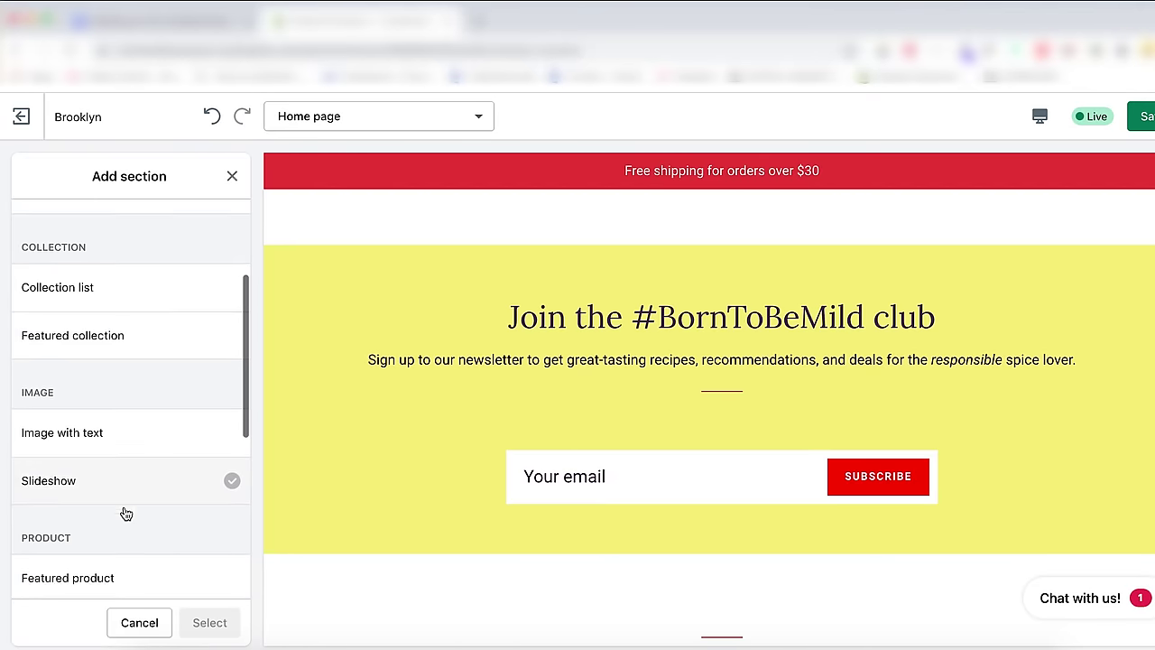
{"action": "scroll", "coordinate": [127, 513], "scroll_direction": "down", "scroll_amount": 4}
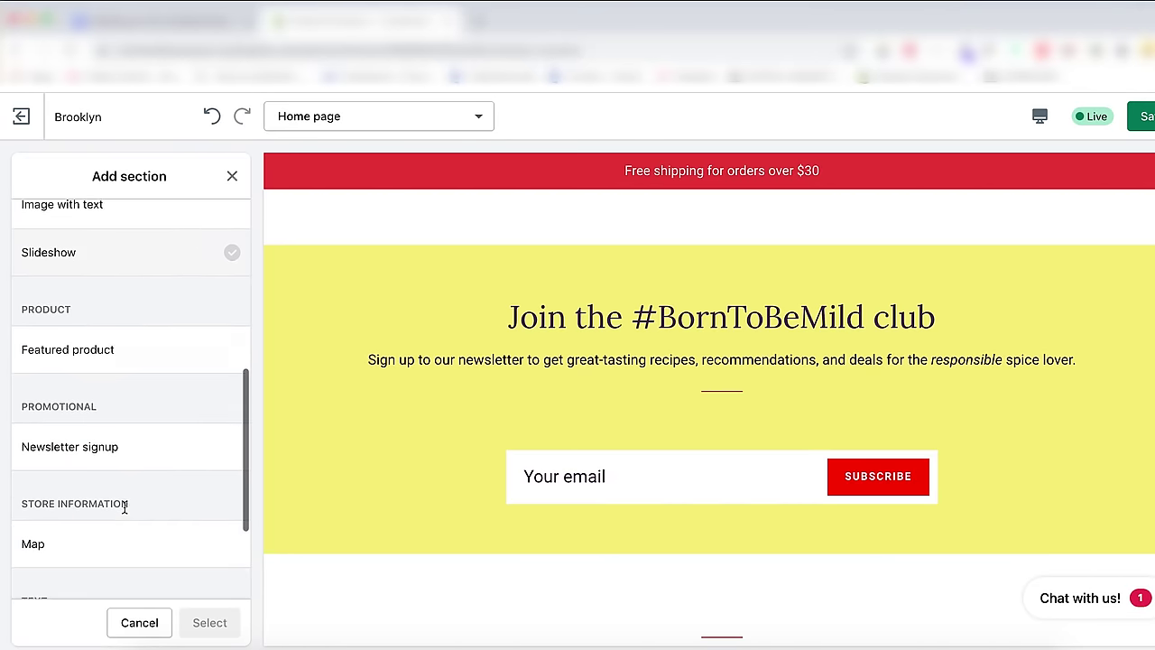
{"action": "left_click", "coordinate": [83, 487]}
{"action": "left_click", "coordinate": [83, 486]}
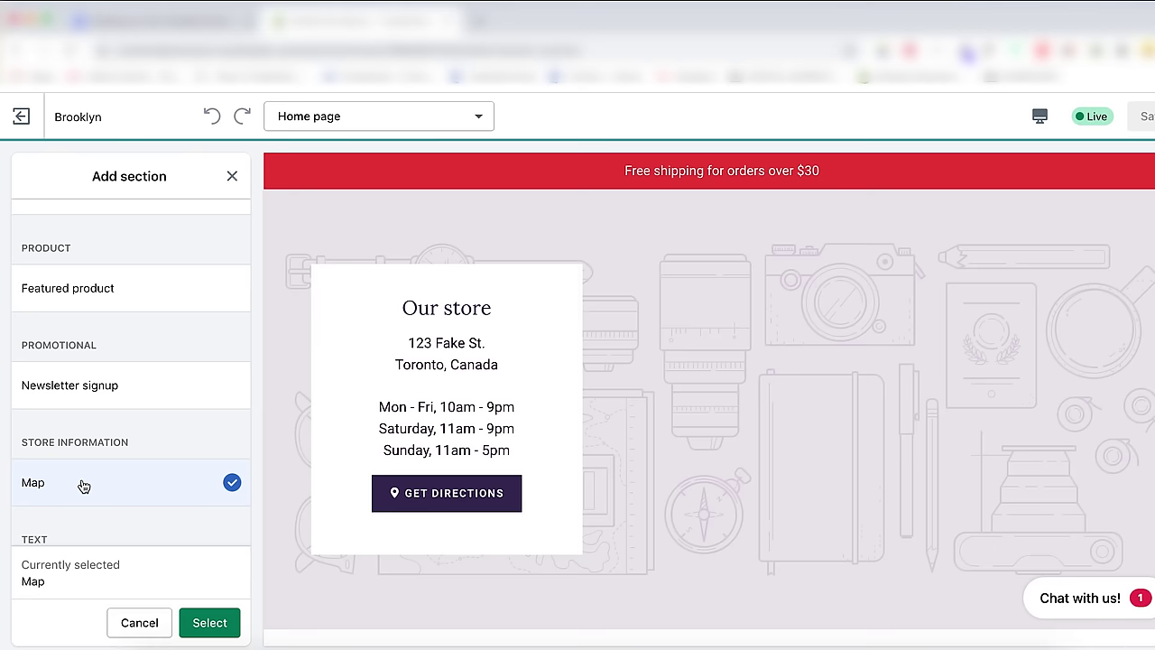
{"action": "left_click", "coordinate": [210, 623]}
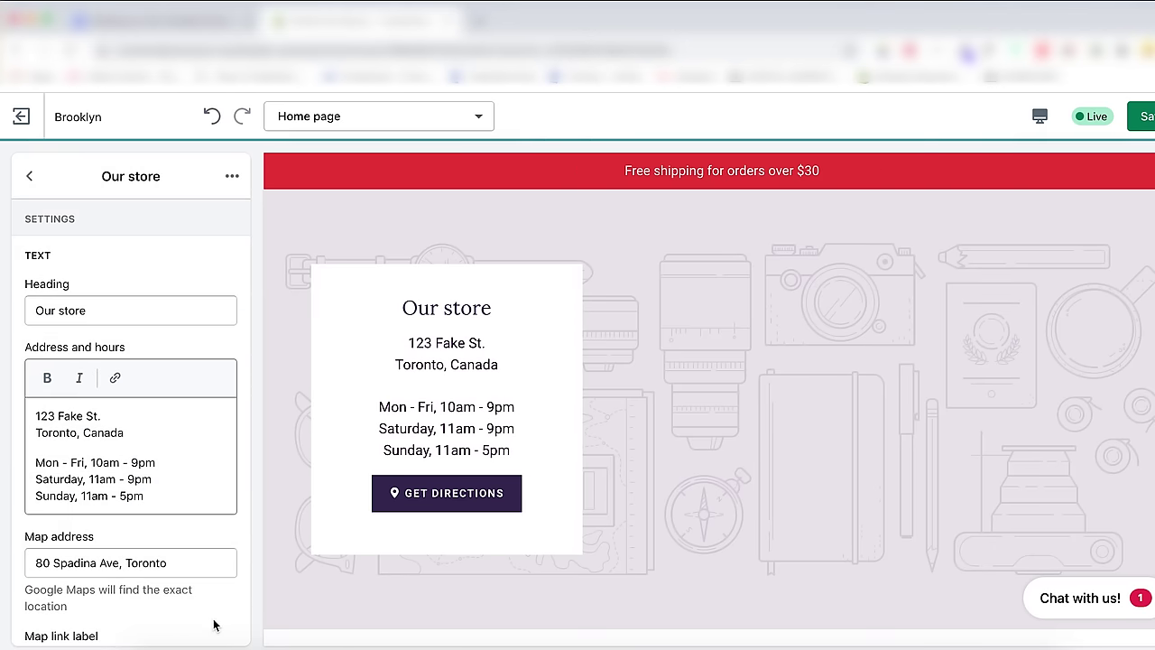
Remove the "Our store" map section from the home page.
{"action": "left_click", "coordinate": [232, 176]}
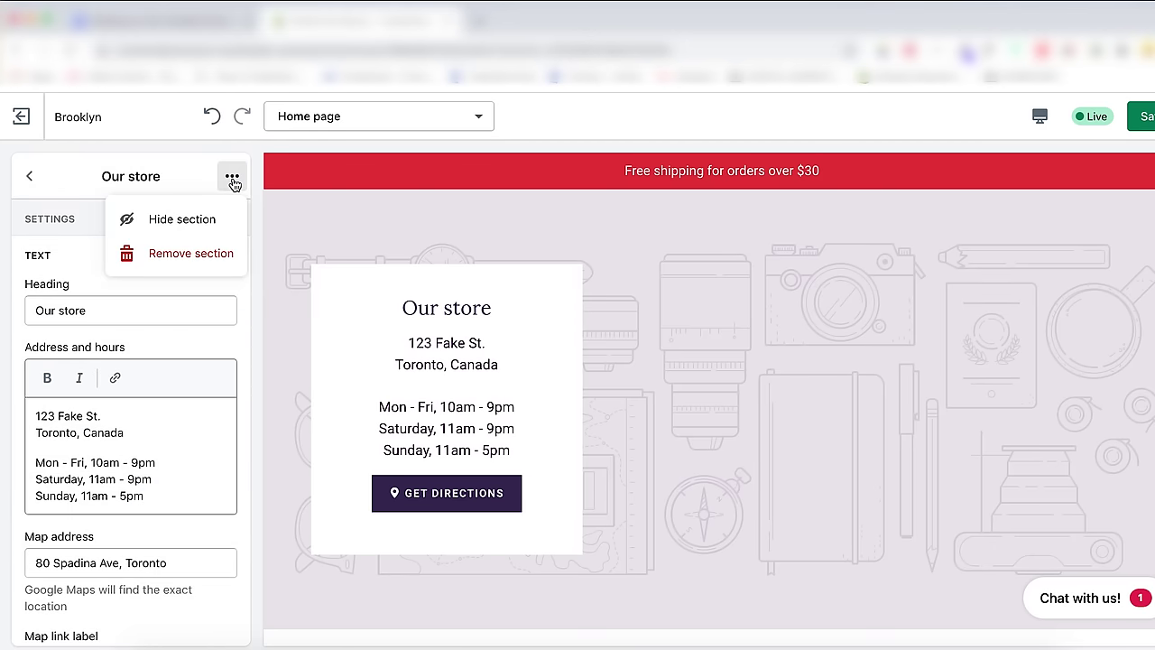
{"action": "left_click", "coordinate": [215, 258]}
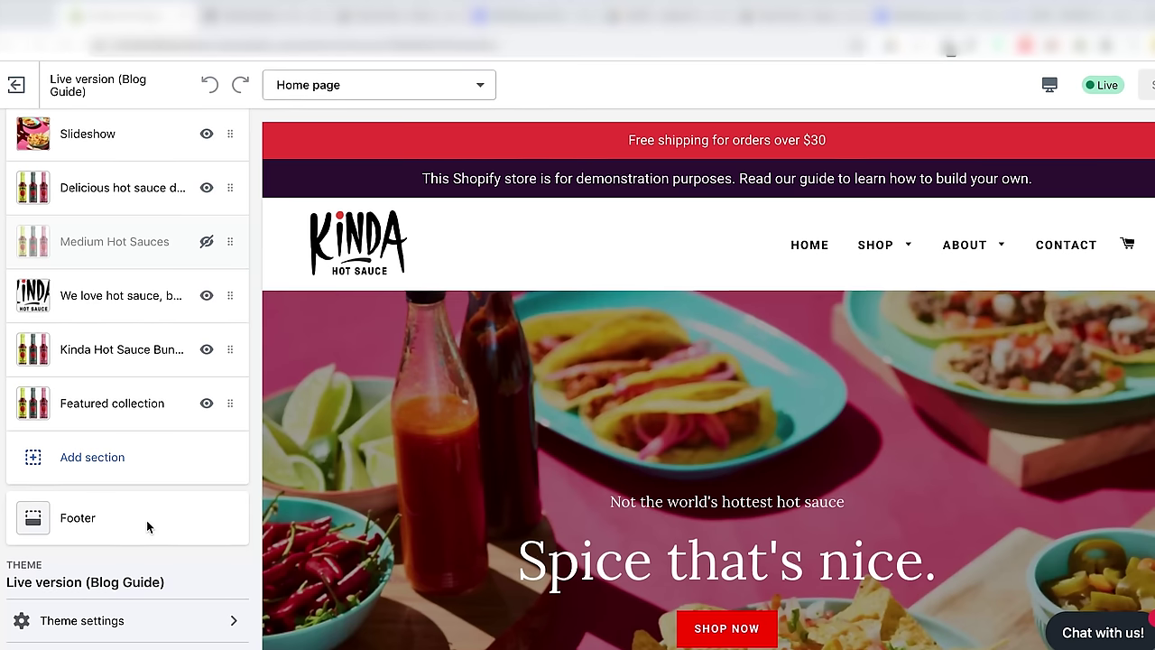
Review the theme's color settings, including the color choices for Buttons, and return to the home page sections.
{"action": "left_click", "coordinate": [110, 628]}
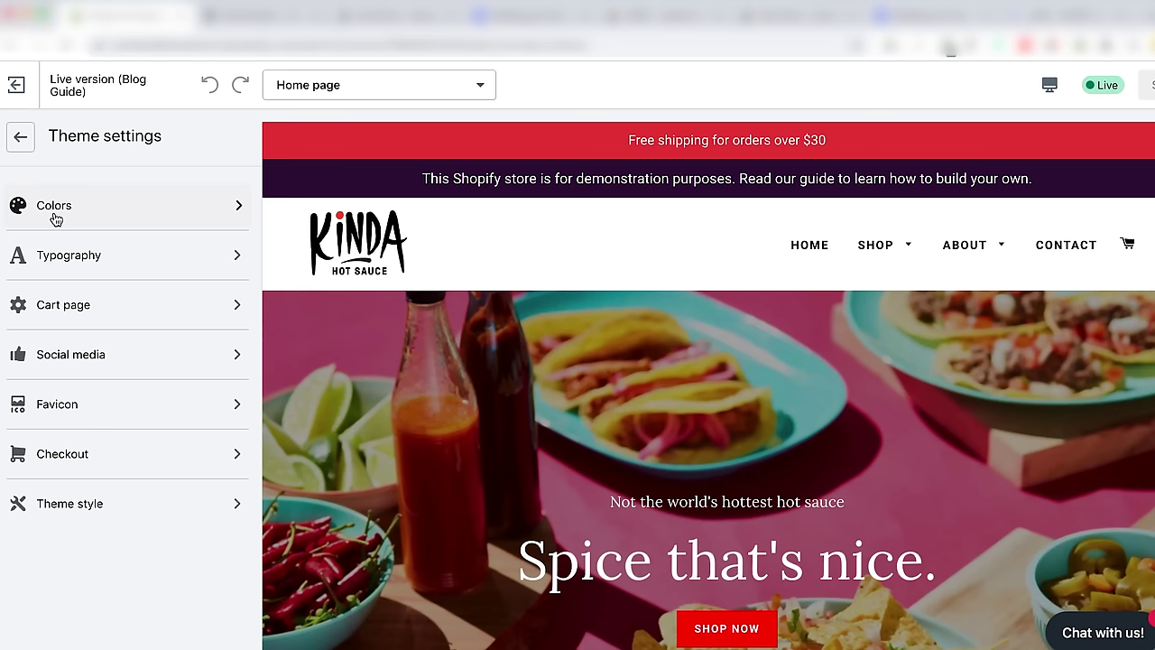
{"action": "left_click", "coordinate": [55, 212]}
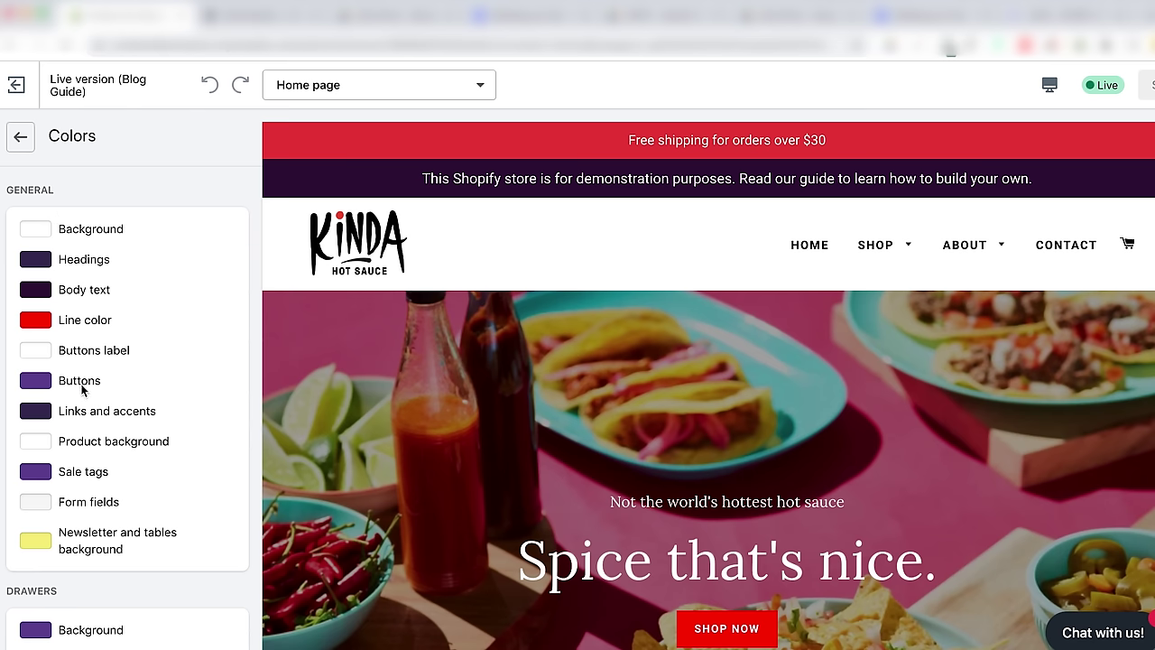
{"action": "scroll", "coordinate": [81, 388], "scroll_direction": "down", "scroll_amount": 1}
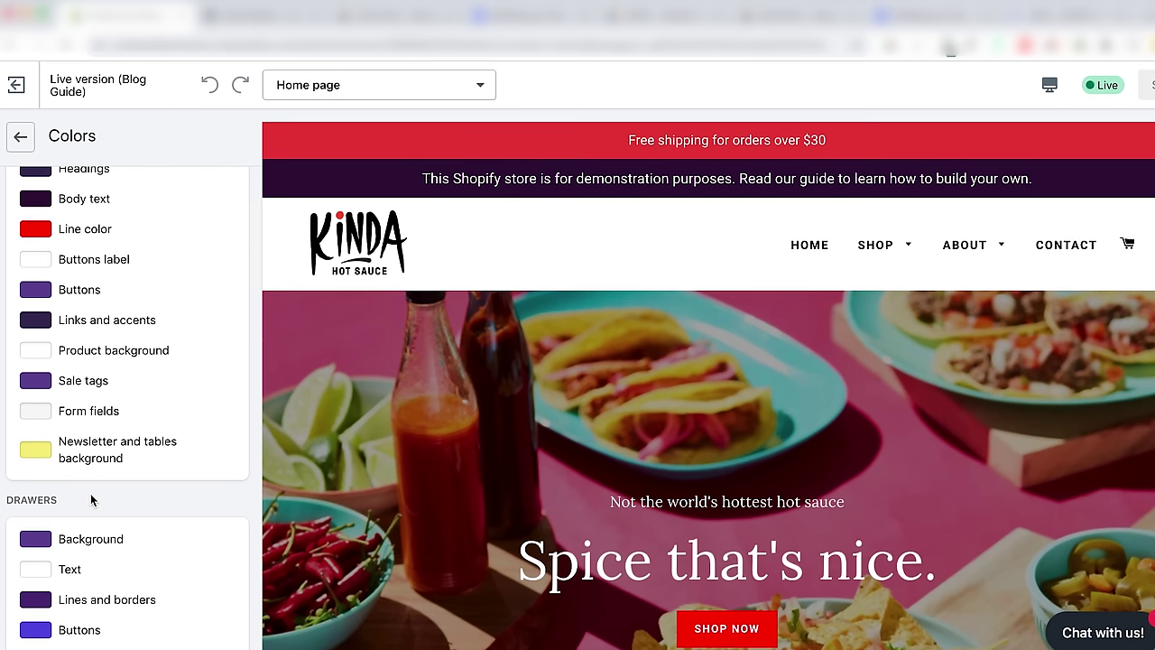
{"action": "left_click", "coordinate": [34, 291]}
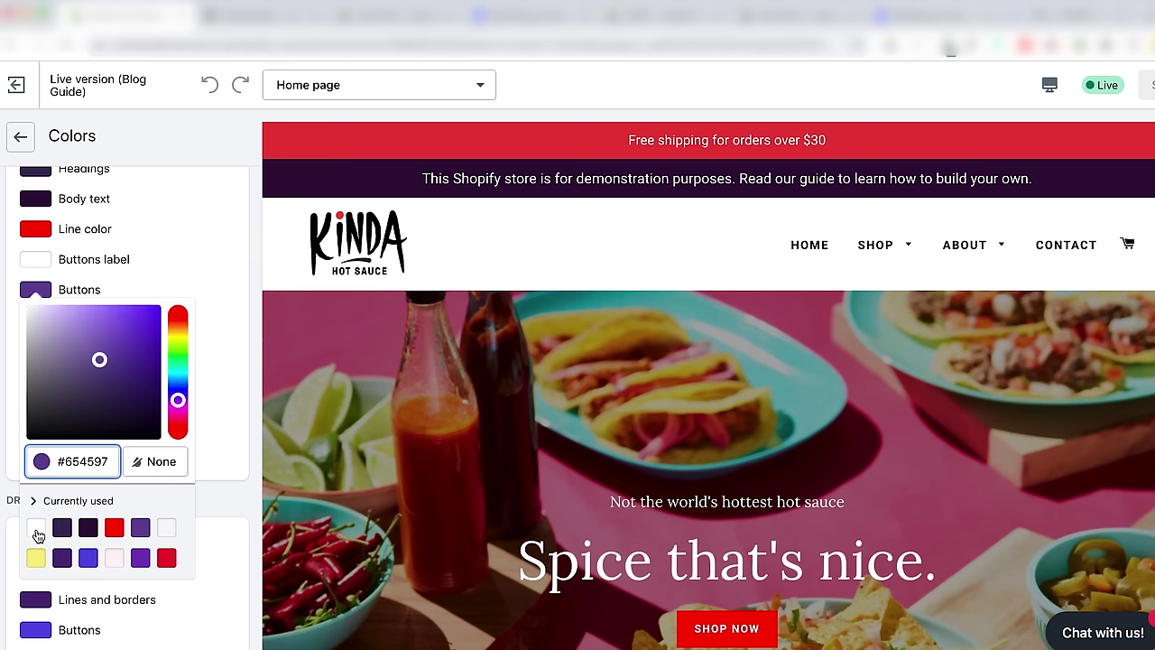
{"action": "left_click", "coordinate": [36, 529]}
{"action": "left_click", "coordinate": [204, 480]}
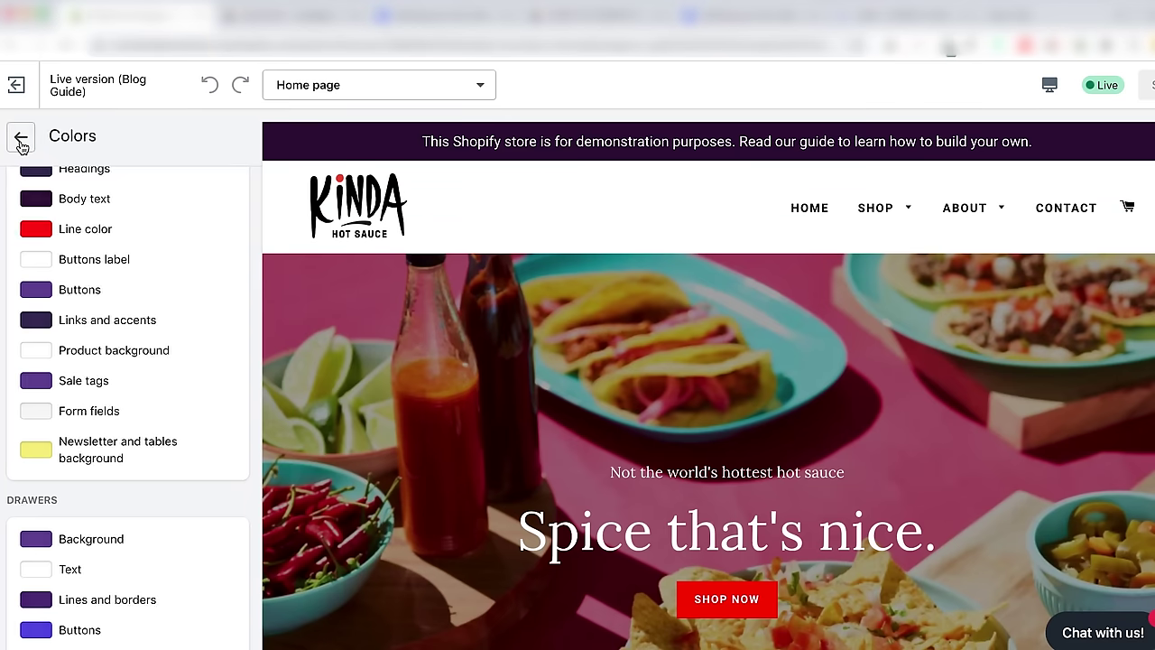
{"action": "left_click", "coordinate": [22, 142]}
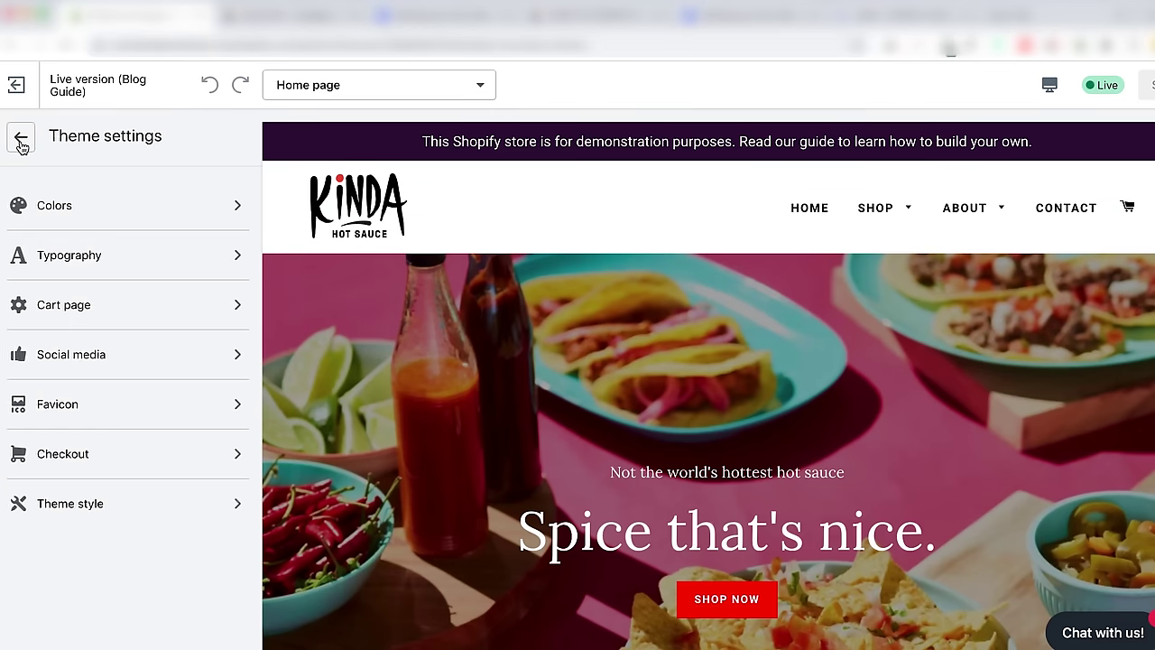
{"action": "left_click", "coordinate": [22, 140]}
{"action": "scroll", "coordinate": [22, 146], "scroll_direction": "up", "scroll_amount": 2}
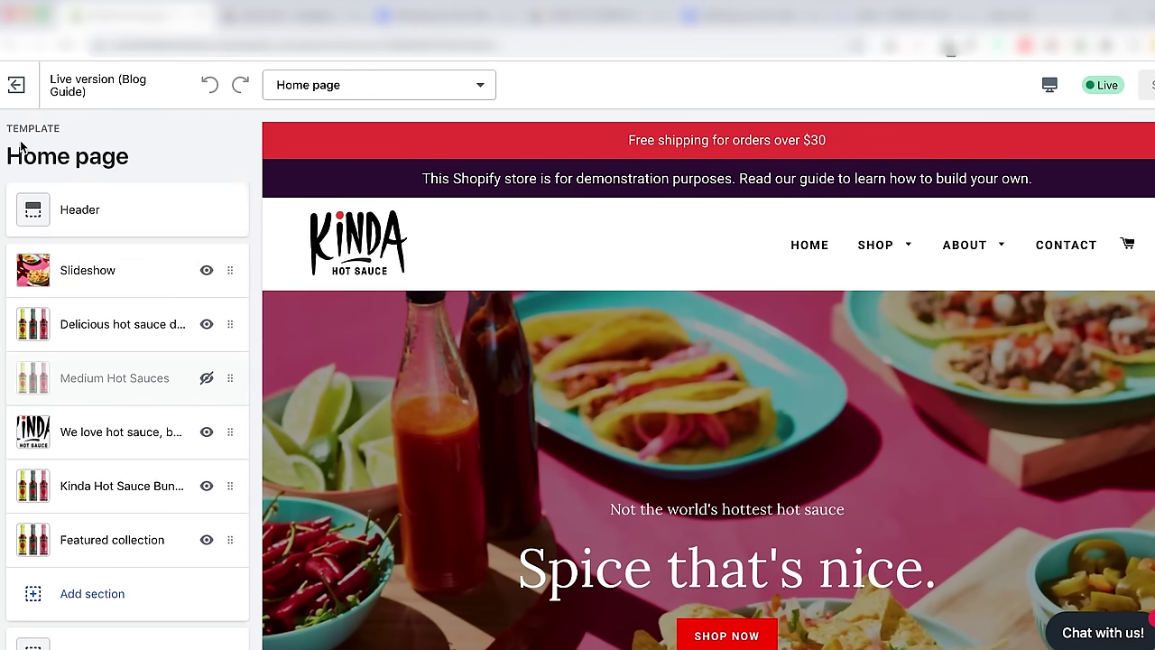
Look through the image library for the header logo and increase the header's custom logo width.
{"action": "left_click", "coordinate": [98, 230]}
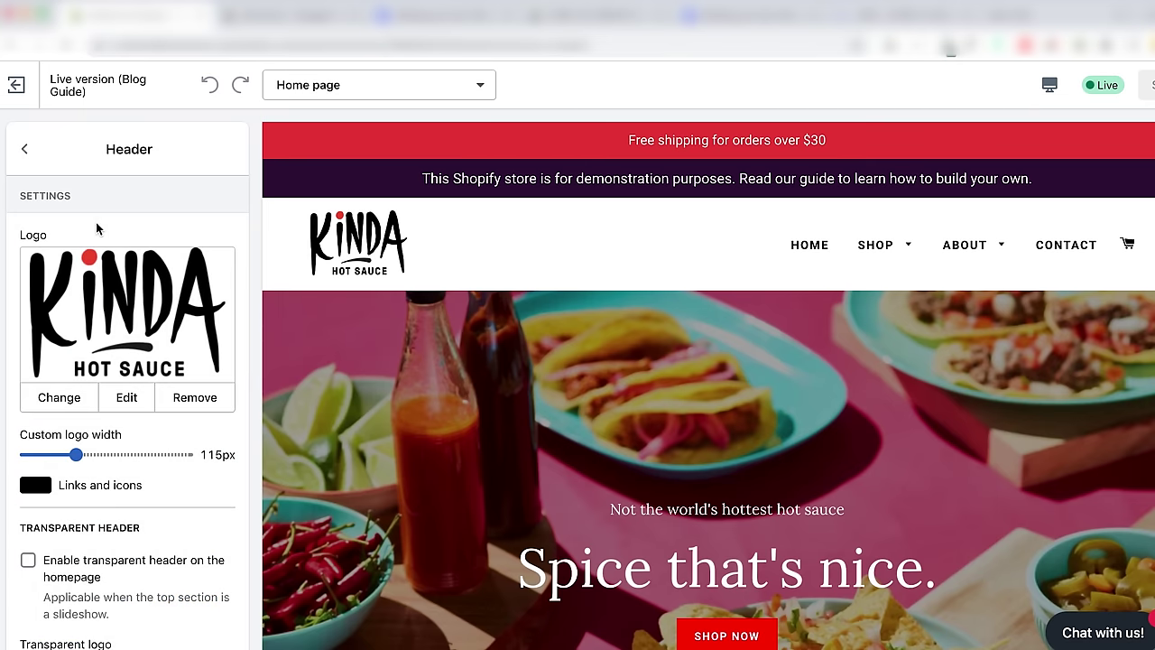
{"action": "left_click", "coordinate": [112, 351]}
{"action": "scroll", "coordinate": [112, 351], "scroll_direction": "down", "scroll_amount": 6}
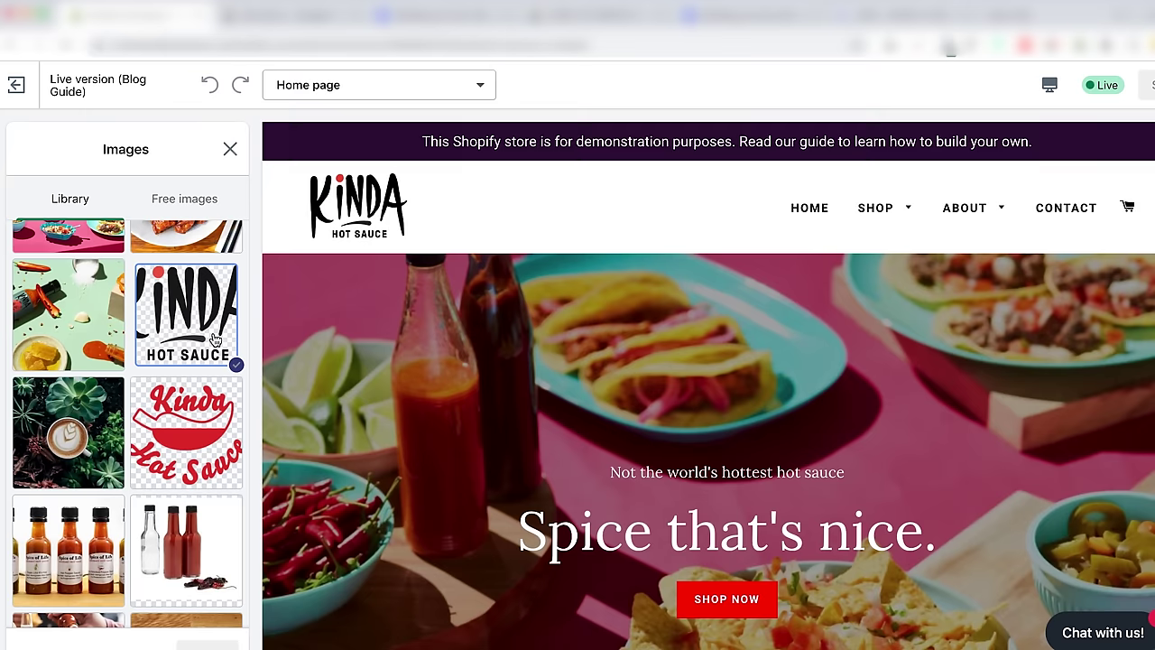
{"action": "left_click", "coordinate": [231, 150]}
{"action": "left_click_drag", "start_coordinate": [74, 453], "coordinate": [148, 456]}
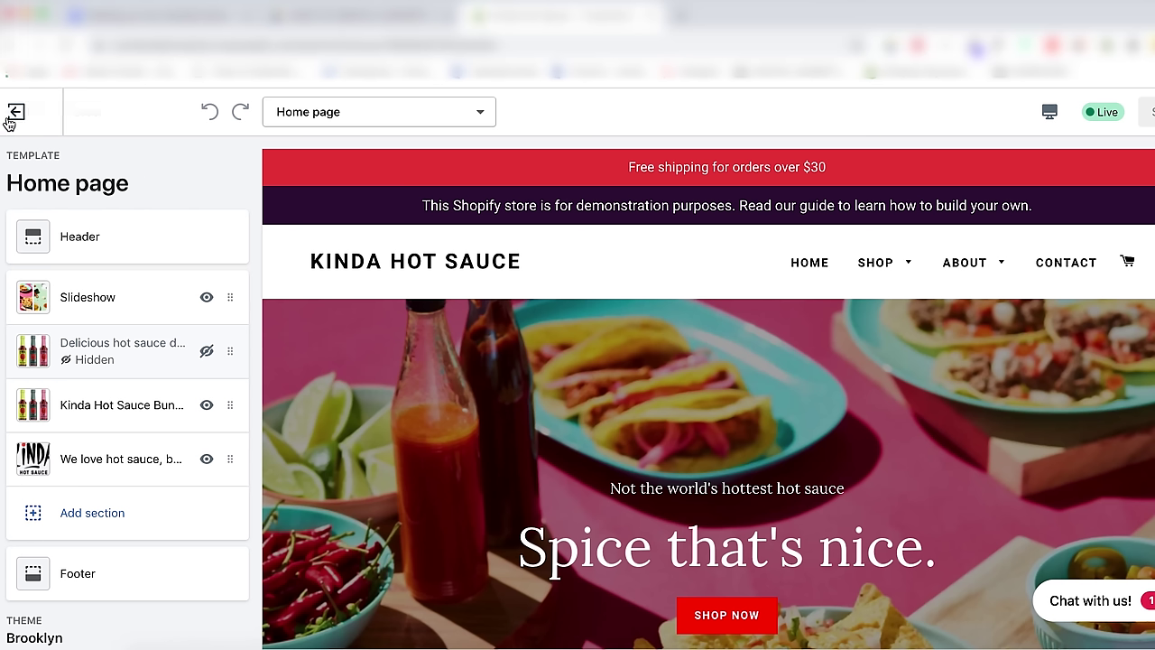
Leave the theme editor and look through the store's full product list.
{"action": "left_click", "coordinate": [16, 114]}
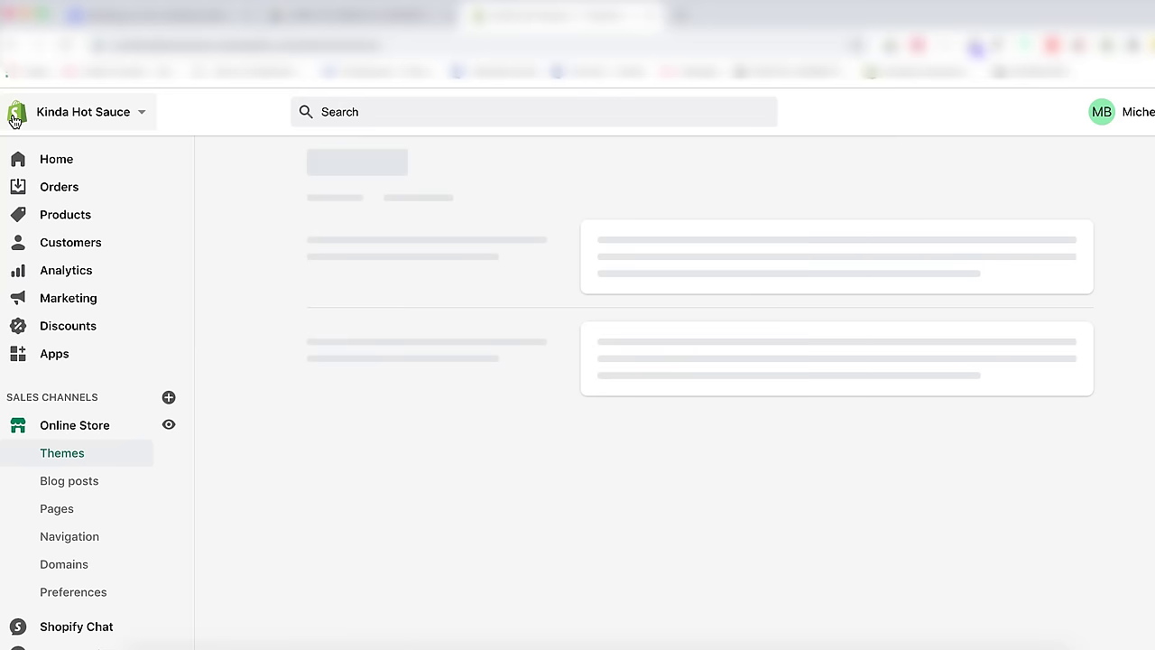
{"action": "left_click", "coordinate": [76, 223]}
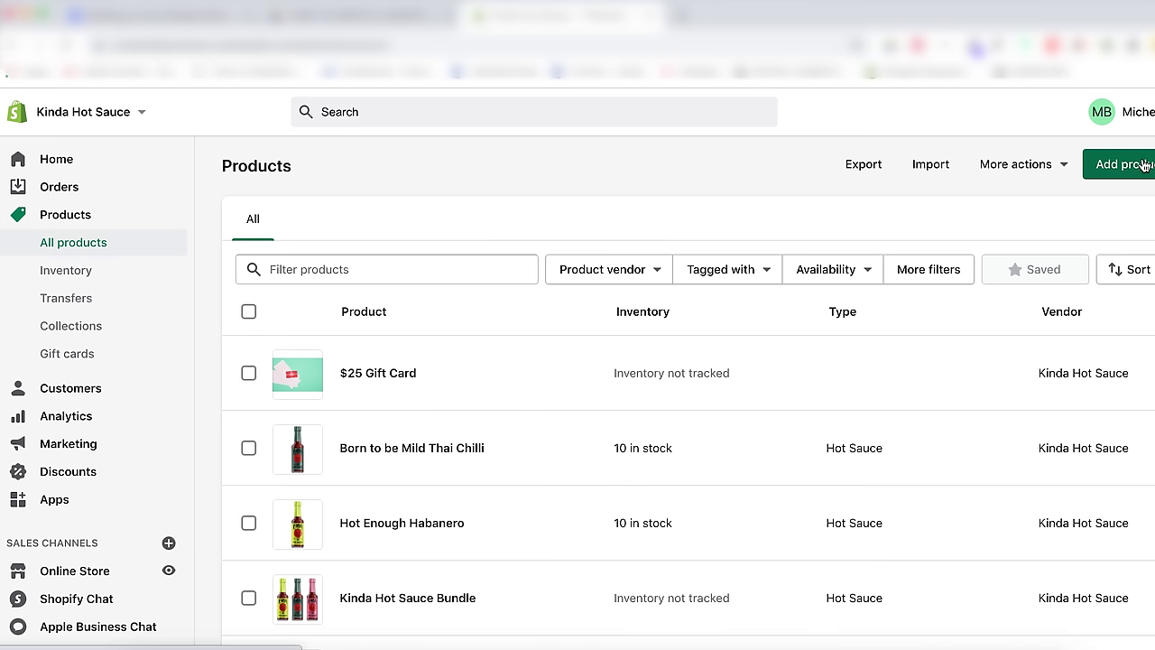
{"action": "scroll", "coordinate": [696, 367], "scroll_direction": "down", "scroll_amount": 3}
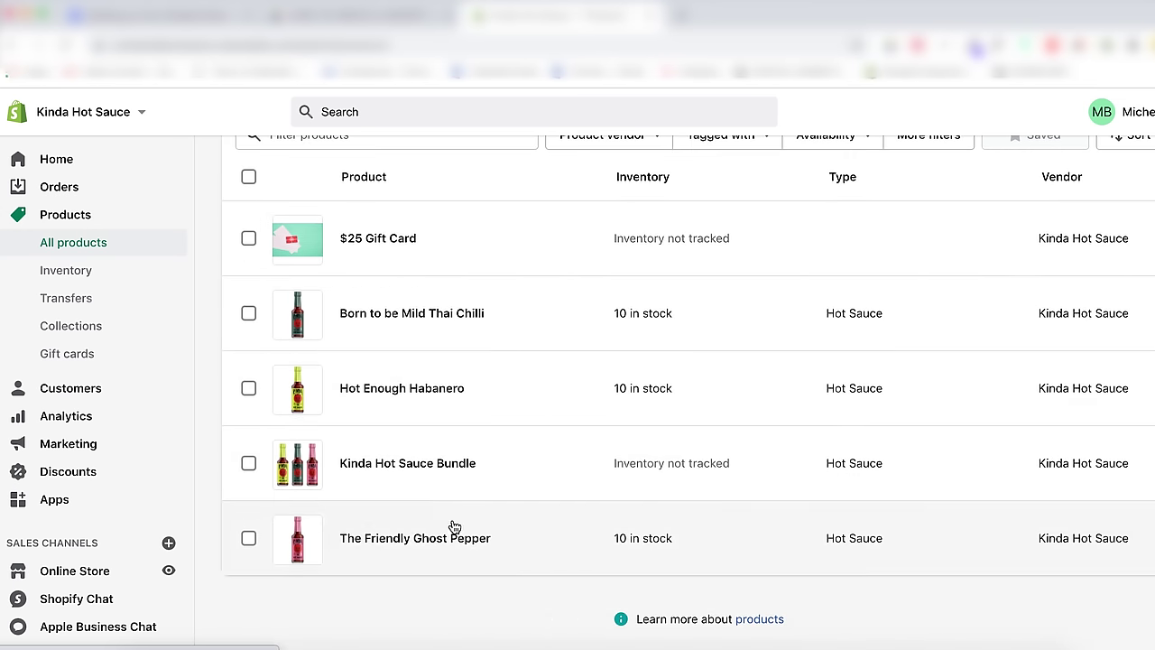
Open The Friendly Ghost Pepper product for editing and review its title.
{"action": "left_click", "coordinate": [451, 534]}
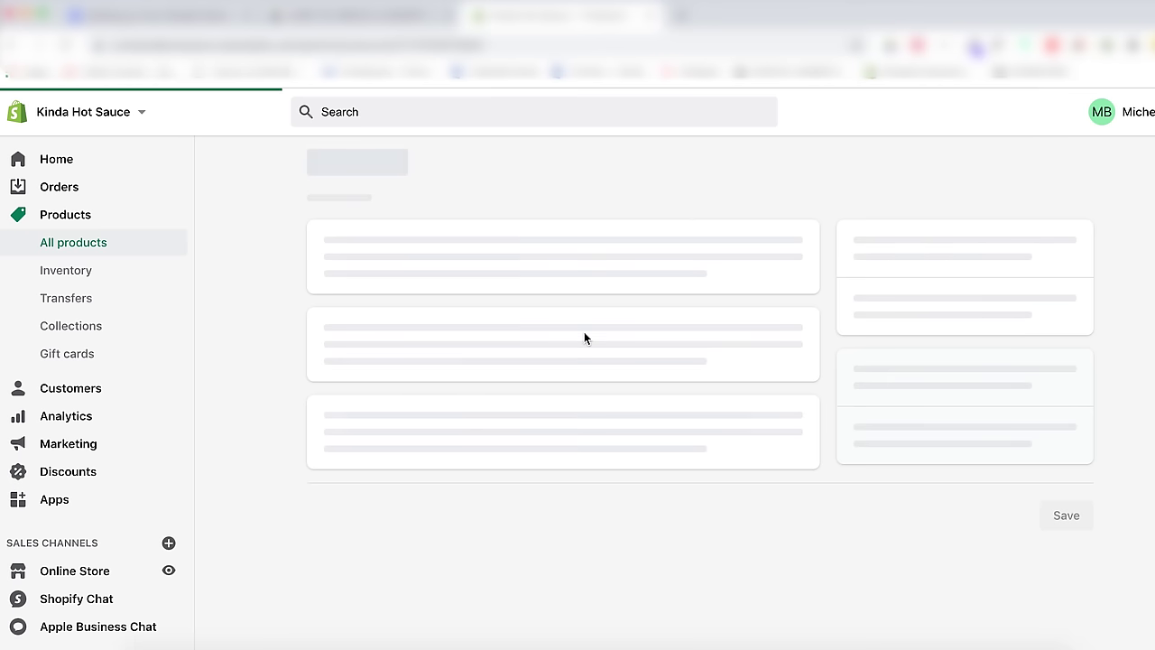
{"action": "left_click", "coordinate": [509, 269]}
{"action": "left_click_drag", "start_coordinate": [482, 267], "coordinate": [353, 267]}
{"action": "triple_click", "coordinate": [327, 270]}
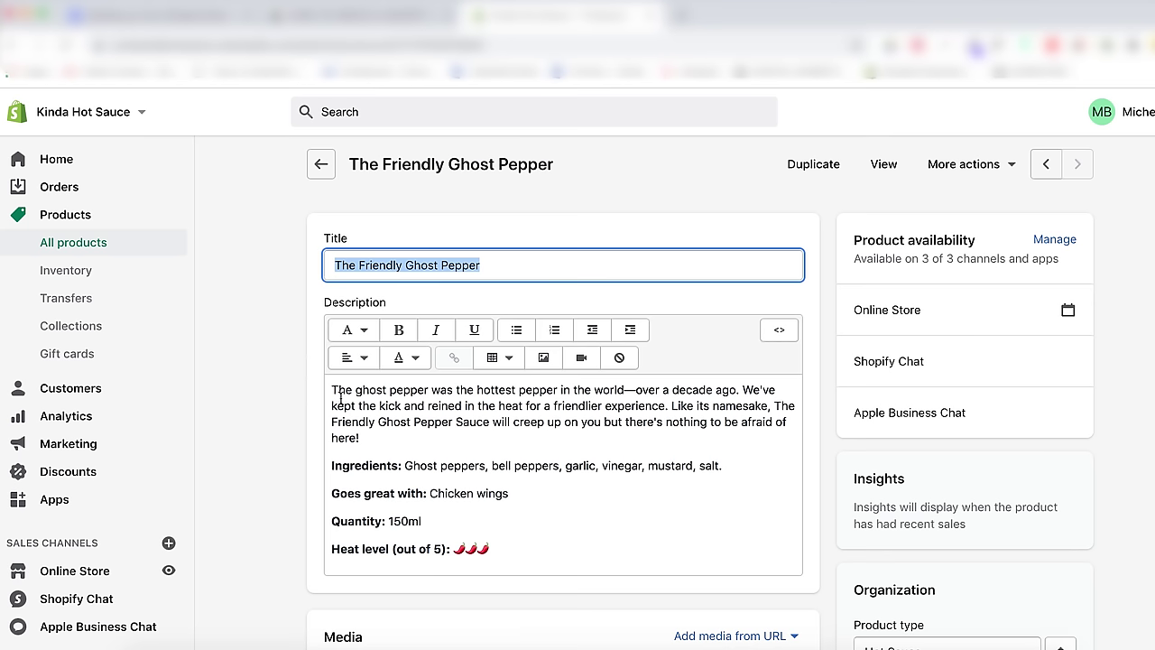
Review the product's description text, including the intro paragraph and the Ingredients and Quantity lines, then examine its media.
{"action": "left_click_drag", "start_coordinate": [333, 390], "coordinate": [527, 542]}
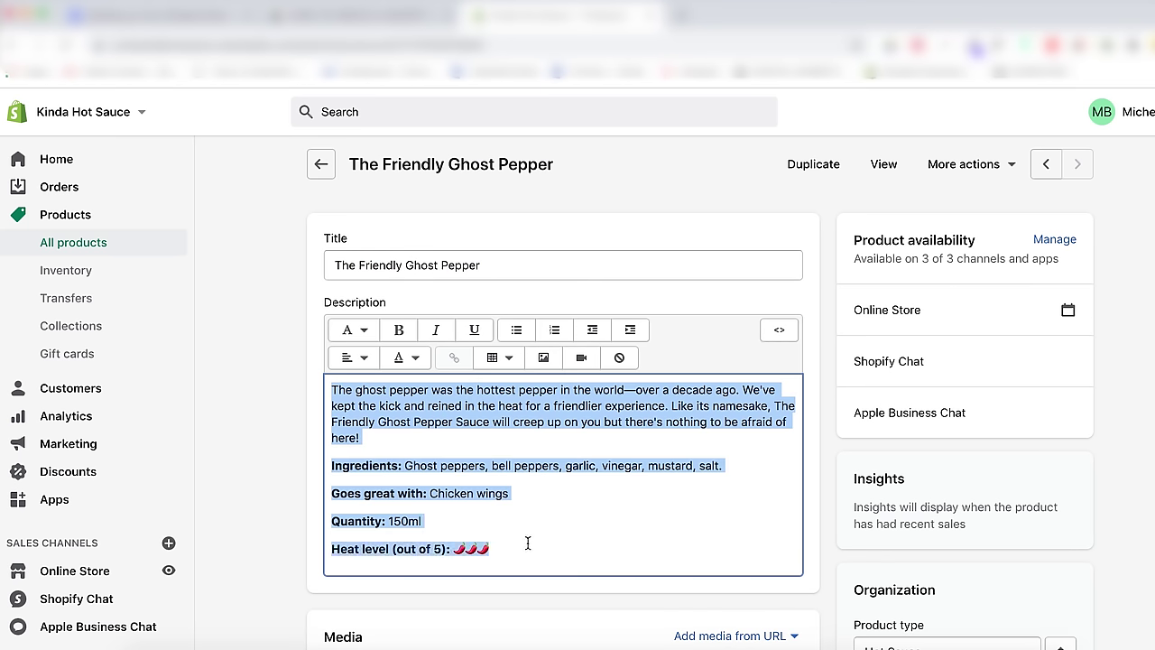
{"action": "left_click", "coordinate": [519, 466]}
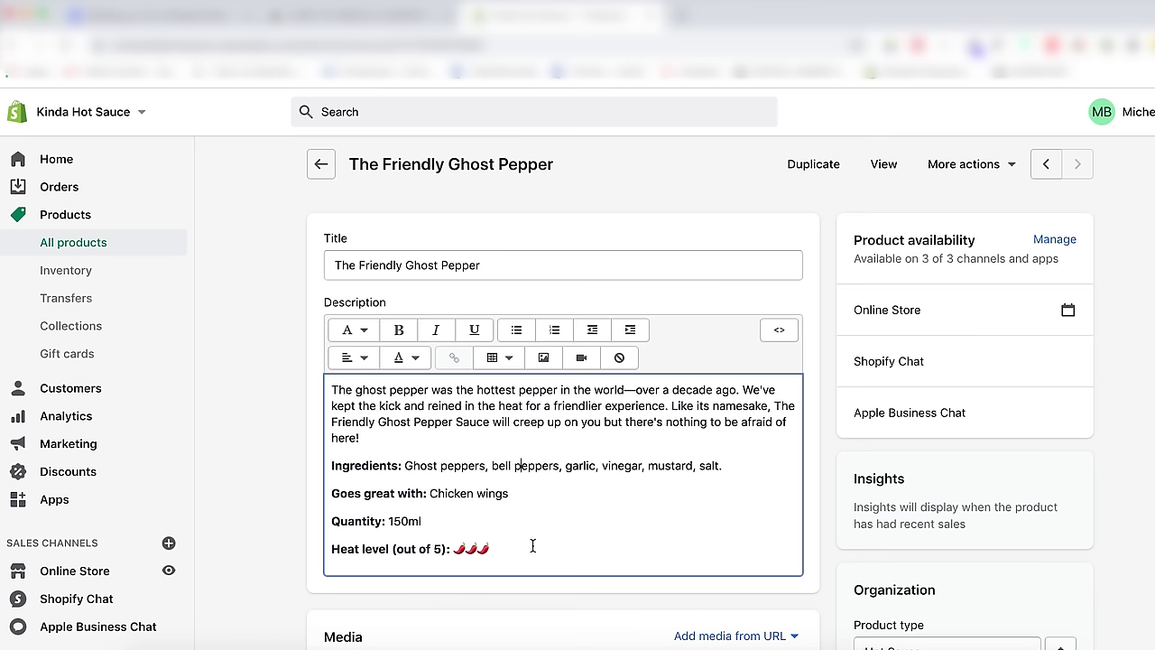
{"action": "left_click", "coordinate": [345, 467]}
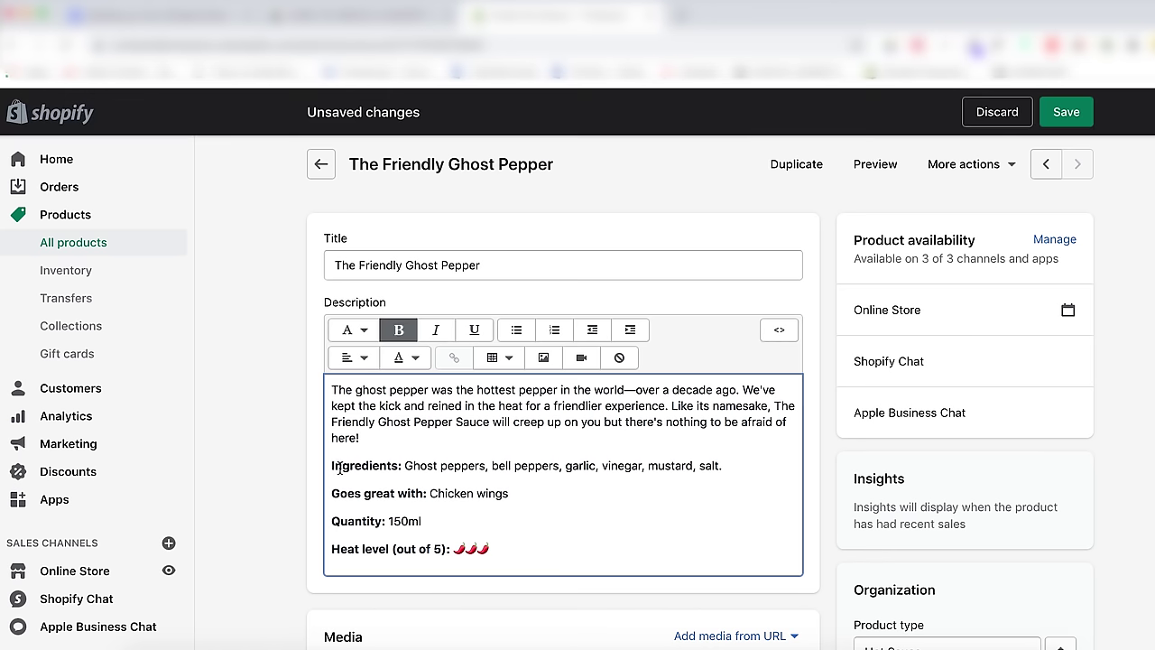
{"action": "left_click_drag", "start_coordinate": [334, 467], "coordinate": [373, 524]}
{"action": "left_click", "coordinate": [449, 524]}
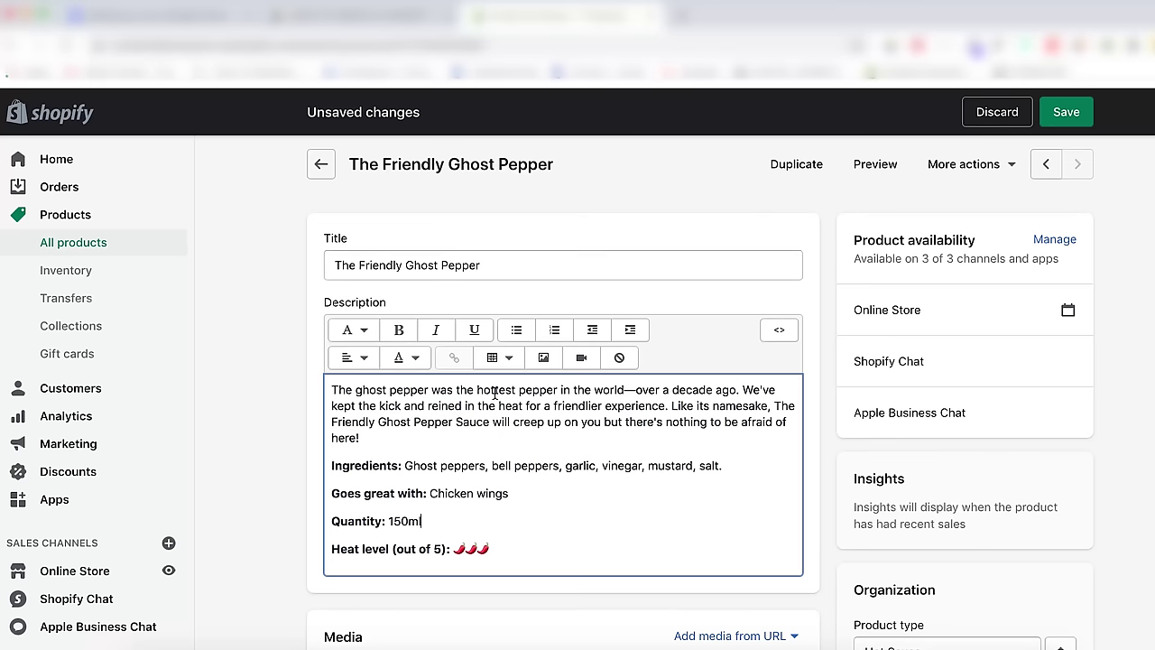
{"action": "left_click_drag", "start_coordinate": [378, 423], "coordinate": [453, 428]}
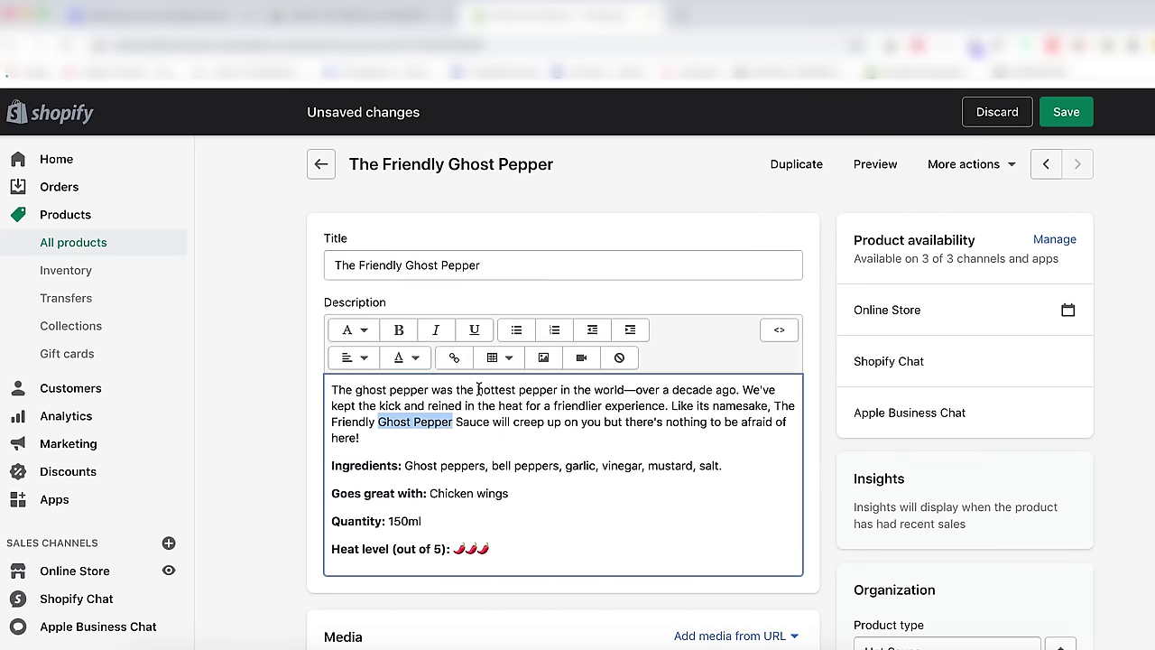
{"action": "left_click_drag", "start_coordinate": [478, 390], "coordinate": [555, 395]}
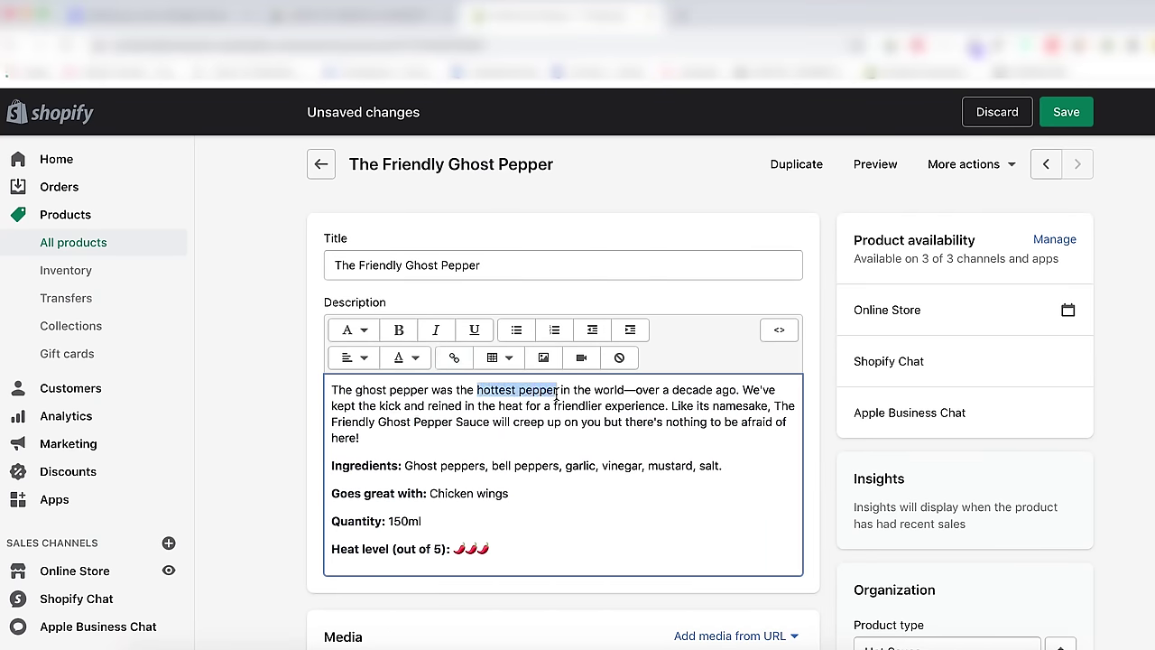
{"action": "left_click", "coordinate": [456, 407]}
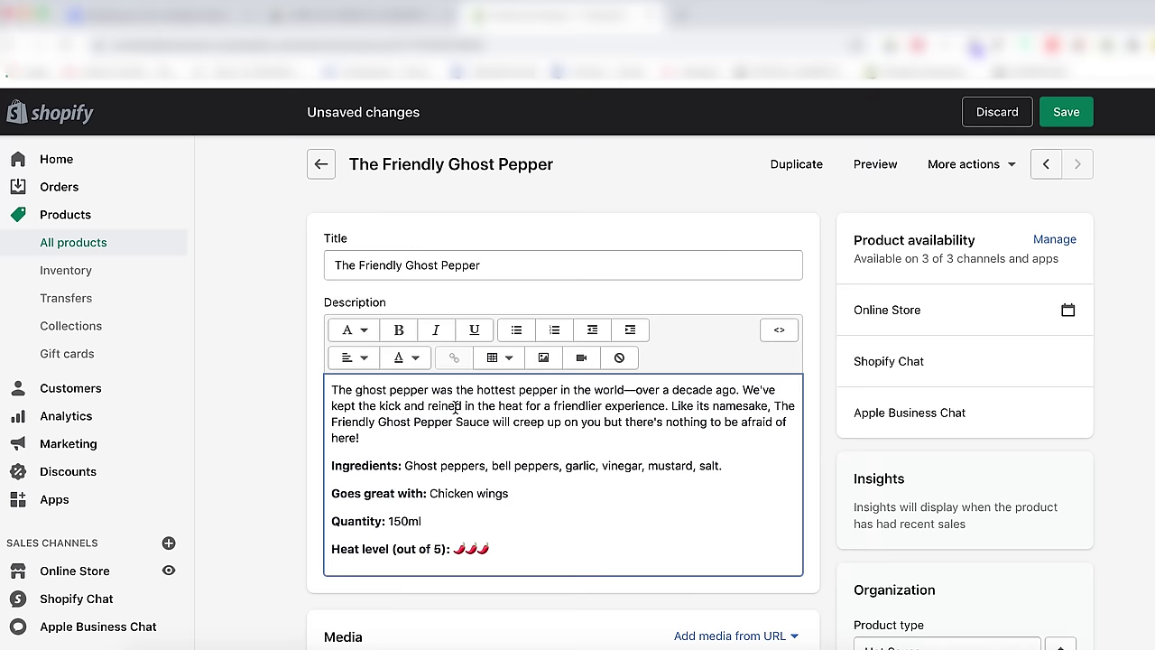
{"action": "scroll", "coordinate": [455, 407], "scroll_direction": "down", "scroll_amount": 4}
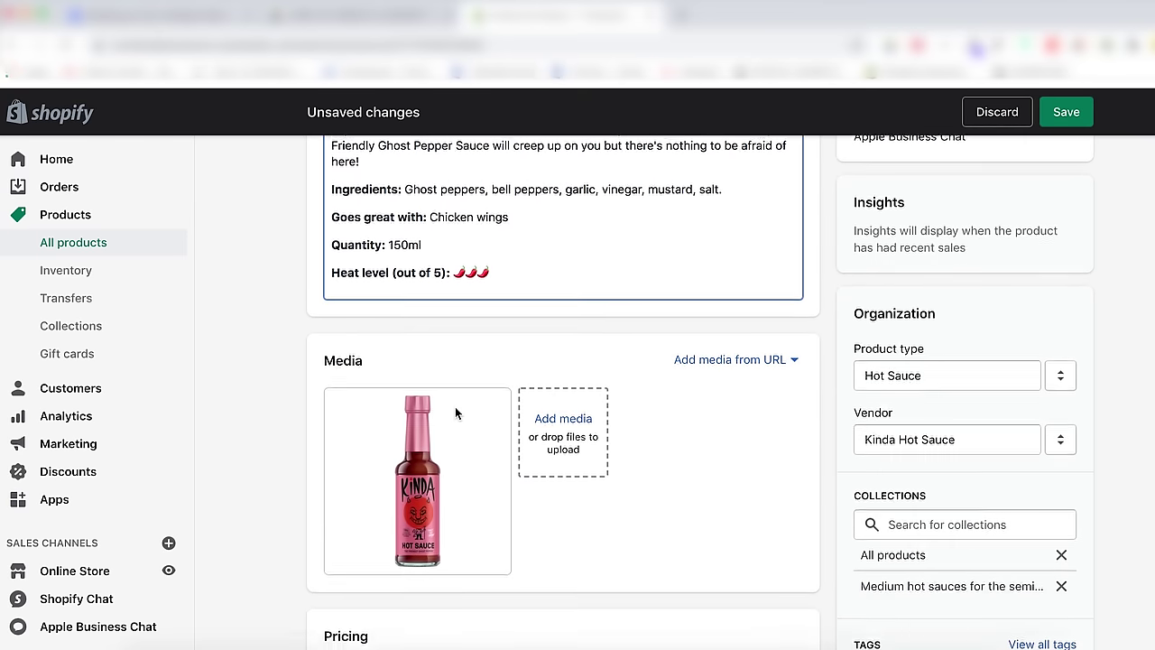
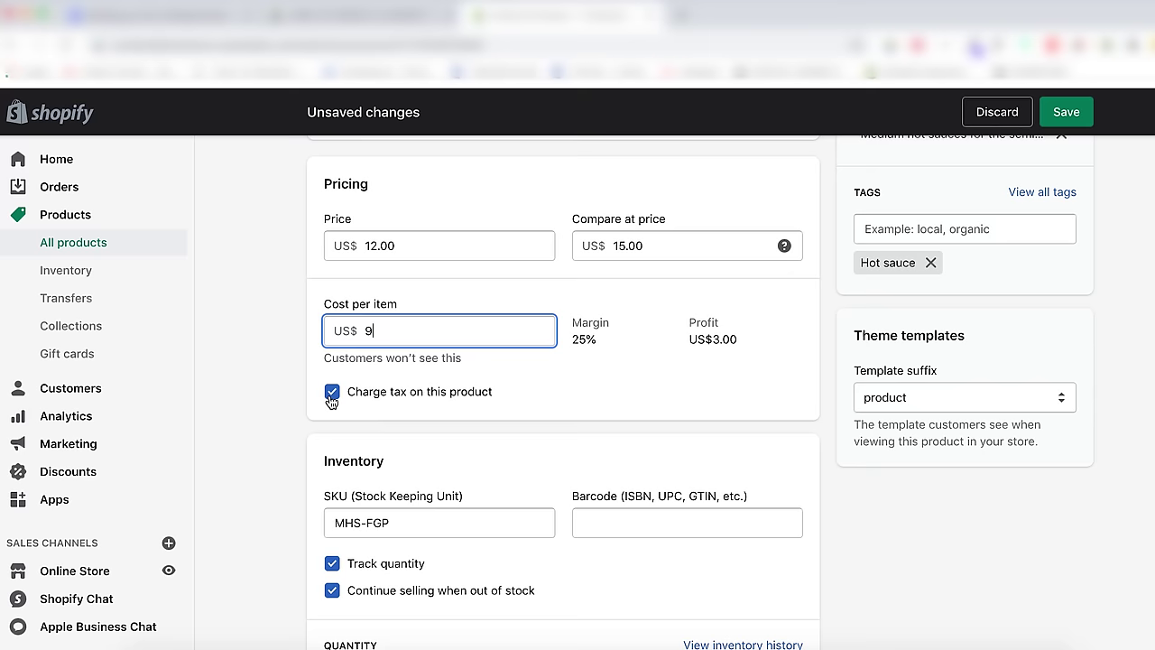
Examine the product's inventory settings, including the SKU and barcode fields.
{"action": "scroll", "coordinate": [331, 400], "scroll_direction": "down", "scroll_amount": 3}
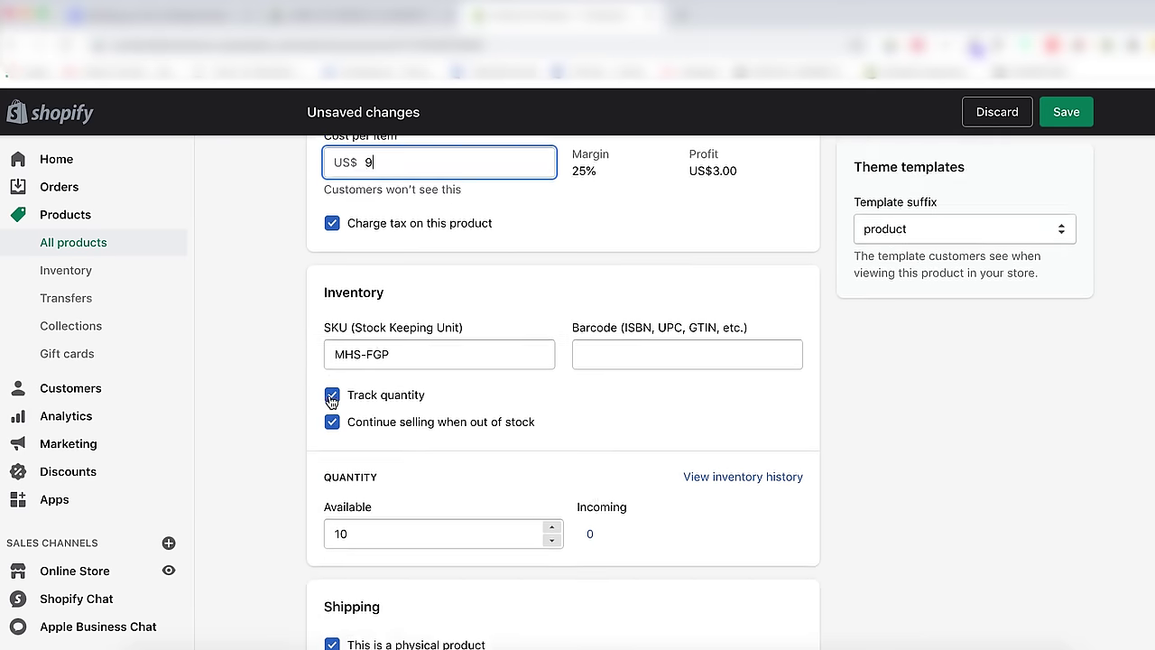
{"action": "scroll", "coordinate": [331, 401], "scroll_direction": "down", "scroll_amount": 1}
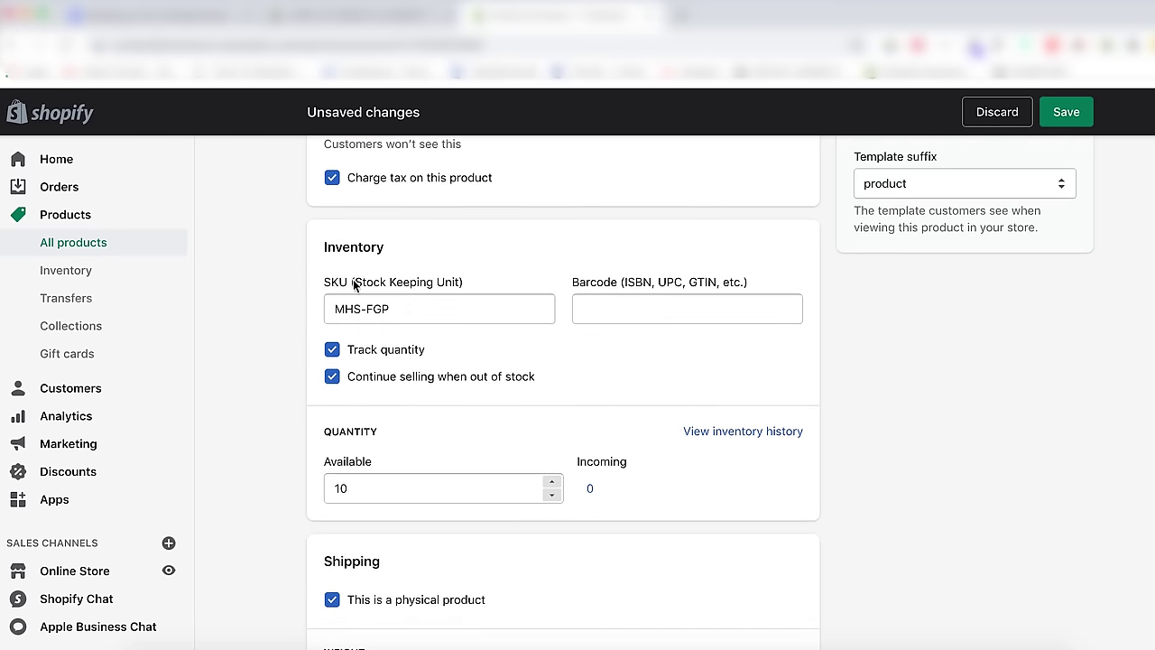
{"action": "left_click_drag", "start_coordinate": [324, 282], "coordinate": [454, 285]}
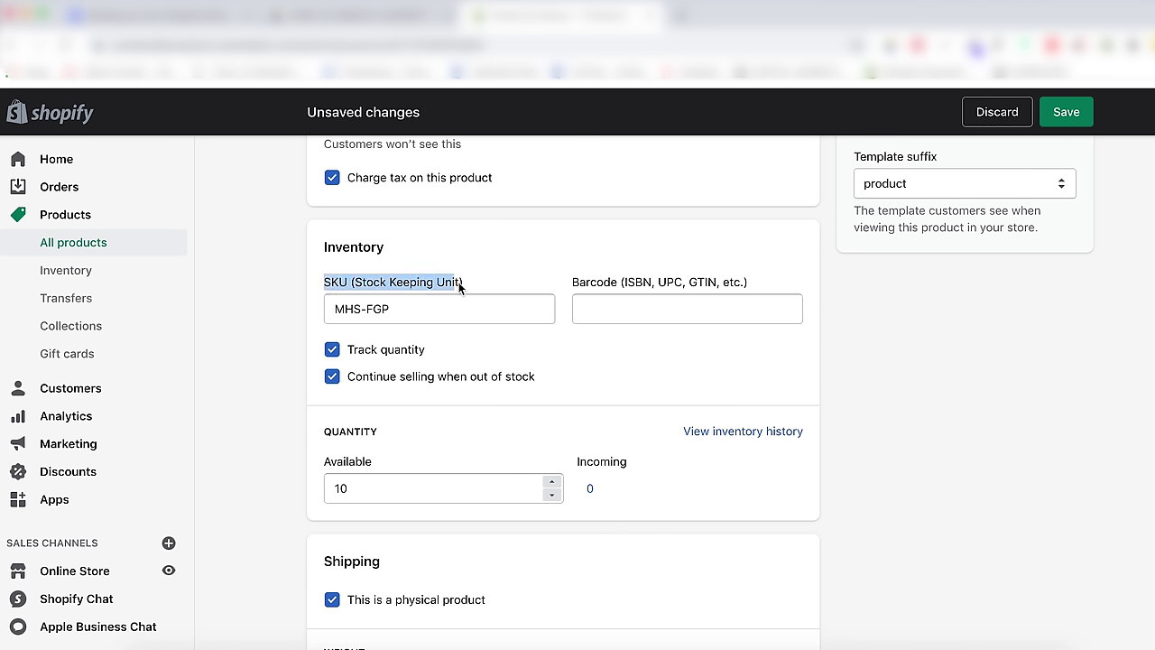
{"action": "left_click", "coordinate": [431, 304]}
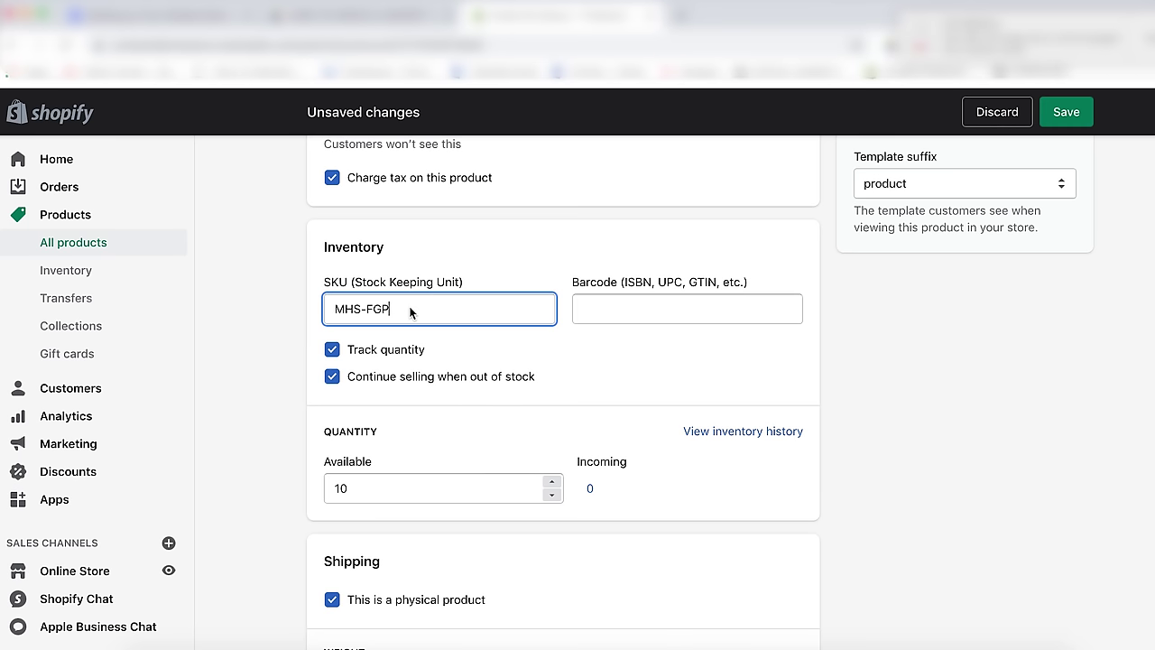
{"action": "left_click_drag", "start_coordinate": [388, 312], "coordinate": [369, 311]}
{"action": "left_click", "coordinate": [416, 314]}
{"action": "left_click", "coordinate": [608, 314]}
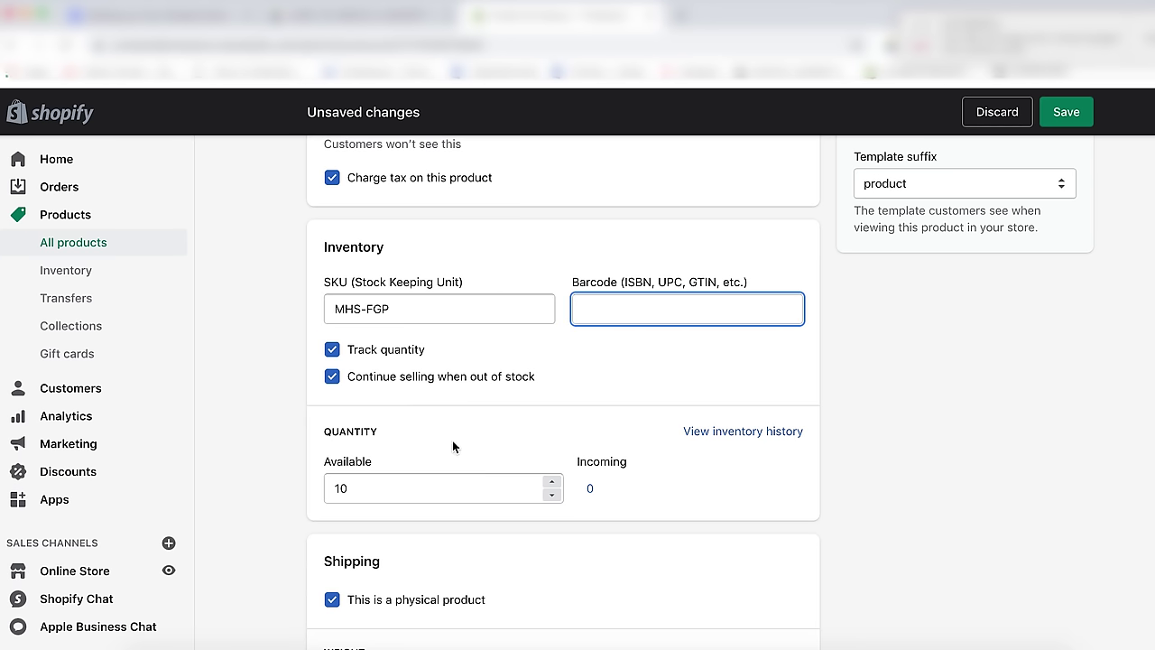
Raise the available quantity of The Friendly Ghost Pepper to 14.
{"action": "scroll", "coordinate": [453, 446], "scroll_direction": "down", "scroll_amount": 1}
{"action": "left_click", "coordinate": [551, 471]}
{"action": "left_click", "coordinate": [551, 470]}
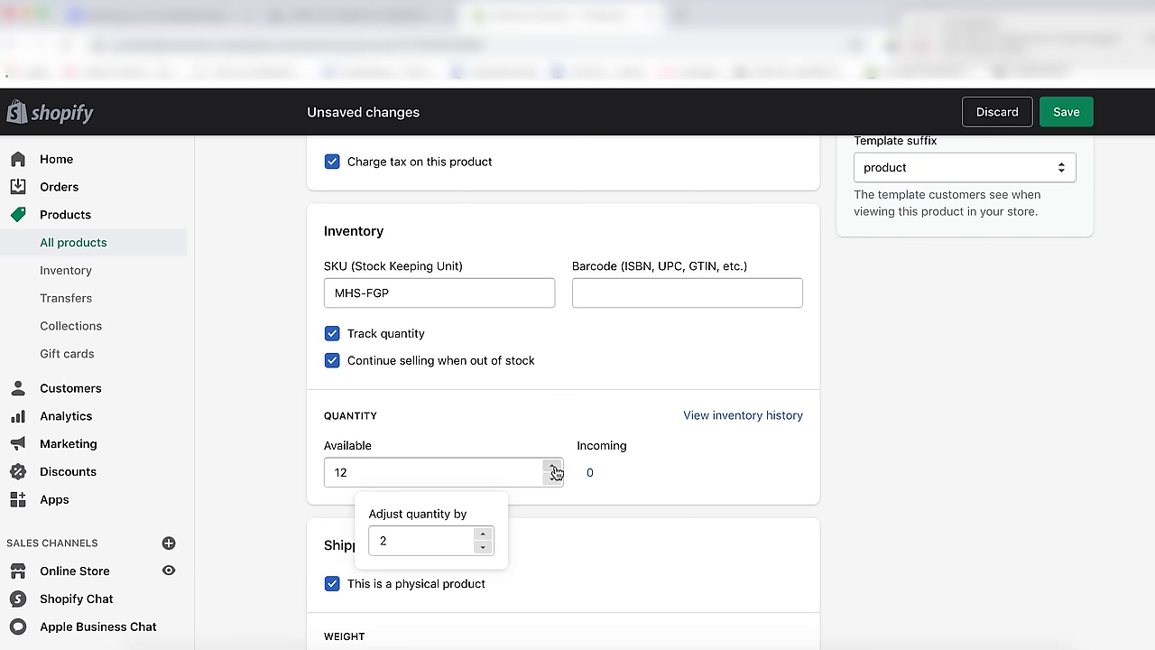
{"action": "left_click", "coordinate": [554, 470]}
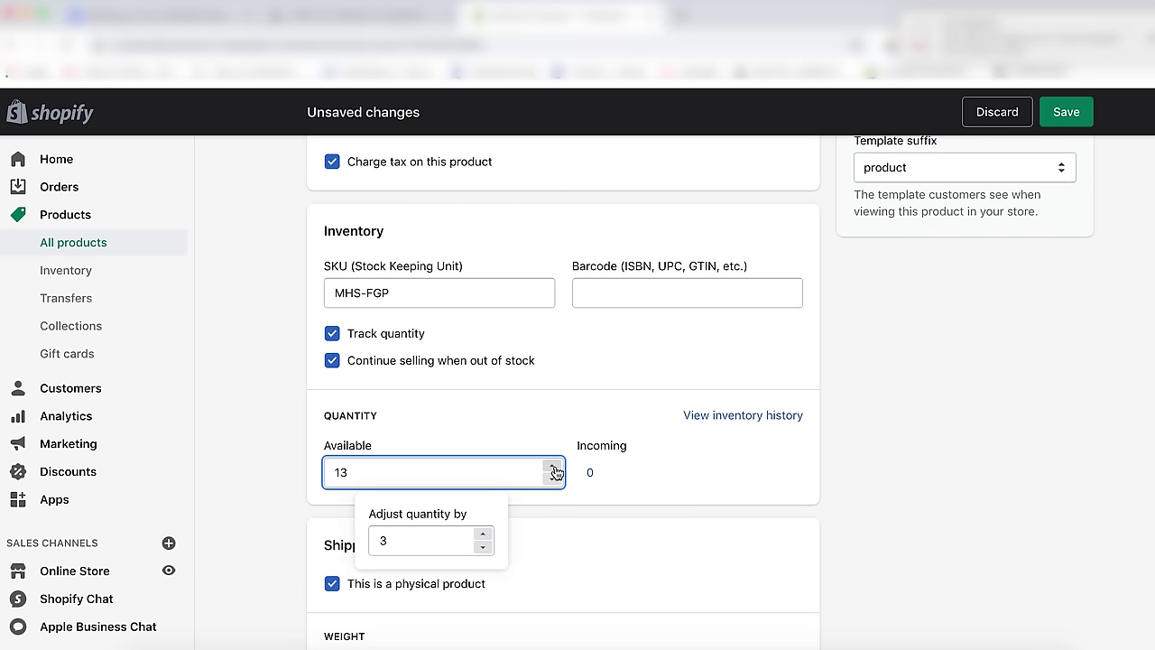
{"action": "left_click", "coordinate": [554, 470]}
{"action": "left_click", "coordinate": [527, 430]}
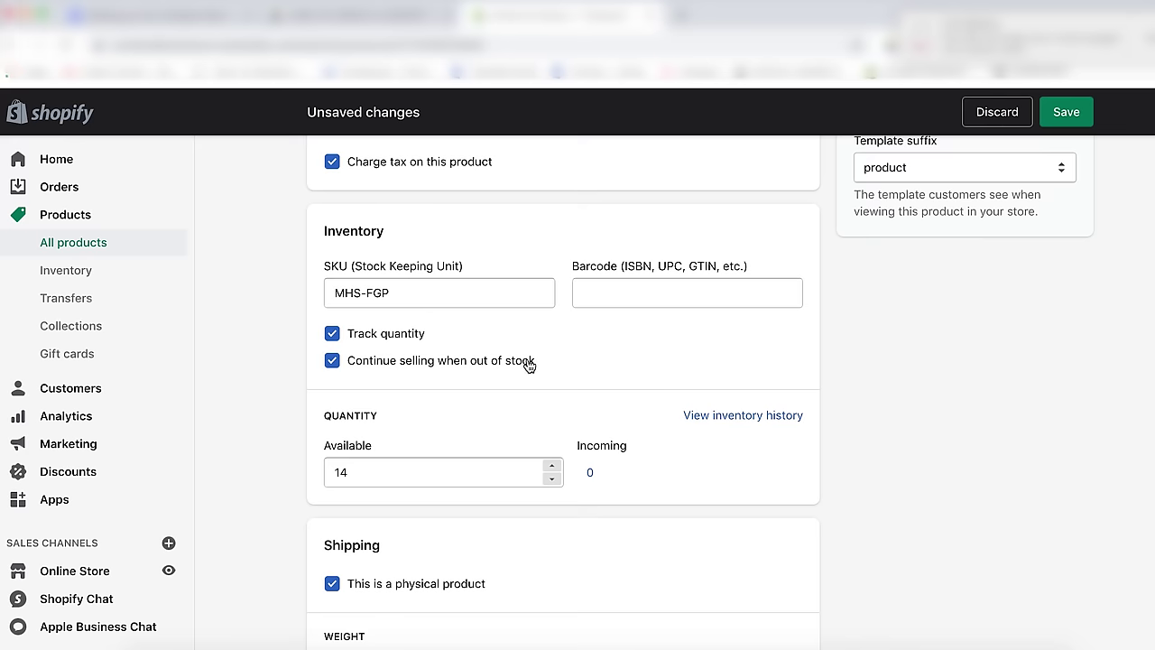
Switch the product's physical product setting off and back on, and review its shipping weight.
{"action": "scroll", "coordinate": [528, 363], "scroll_direction": "down", "scroll_amount": 5}
{"action": "scroll", "coordinate": [528, 363], "scroll_direction": "down", "scroll_amount": 4}
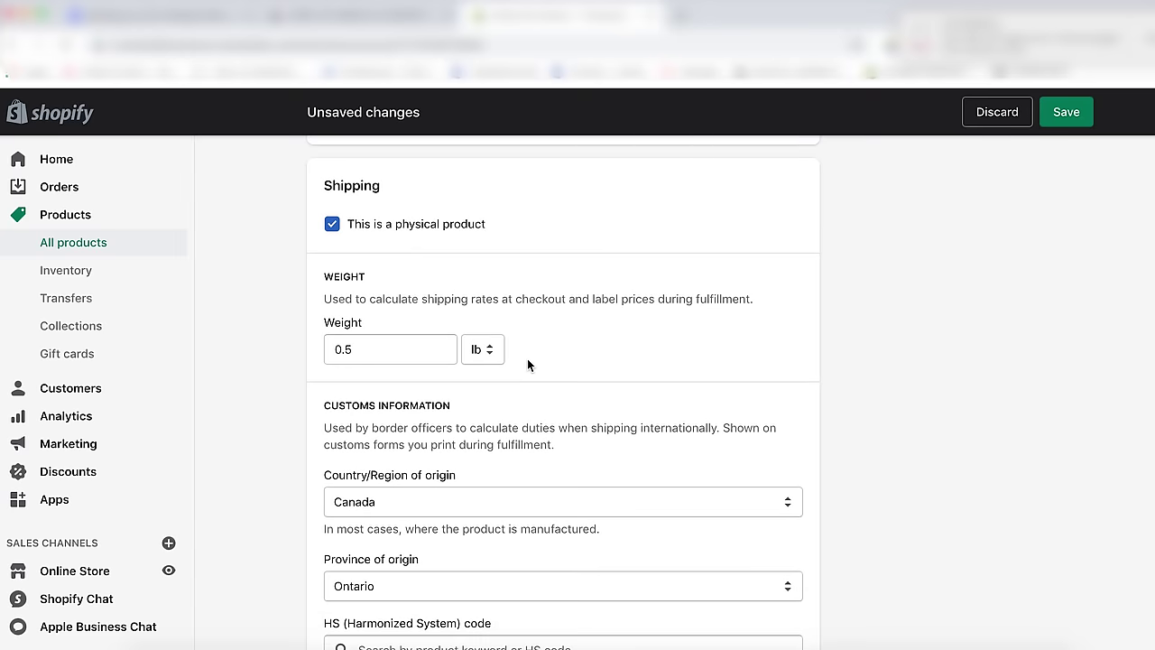
{"action": "left_click", "coordinate": [332, 226]}
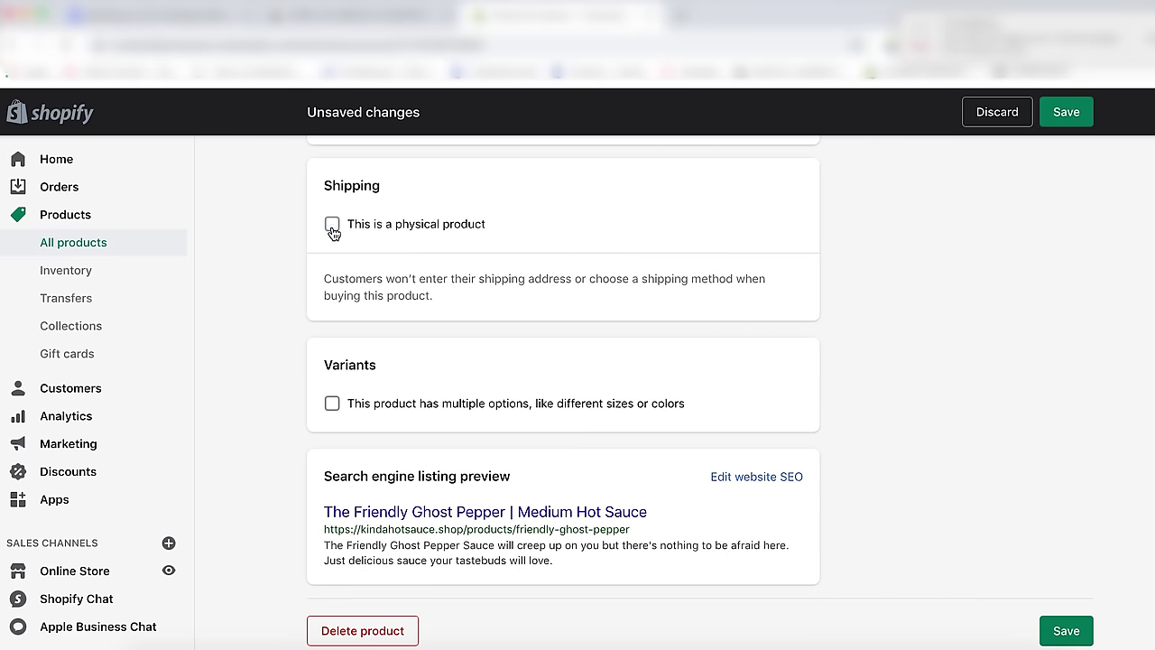
{"action": "left_click", "coordinate": [332, 225]}
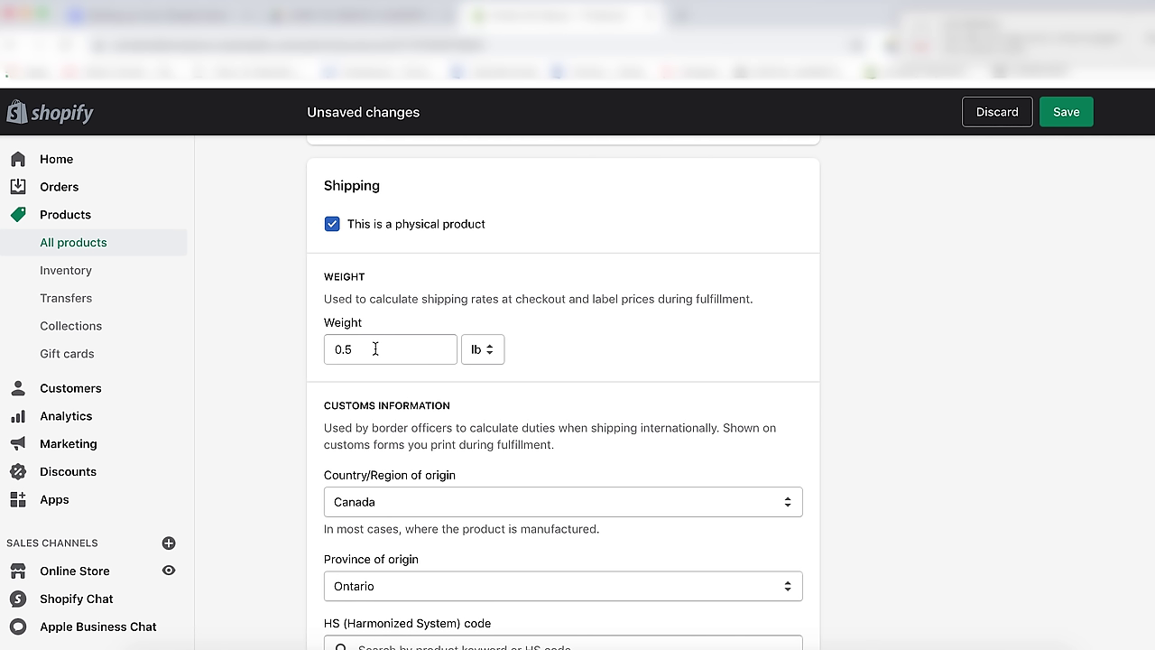
{"action": "left_click_drag", "start_coordinate": [376, 348], "coordinate": [327, 346]}
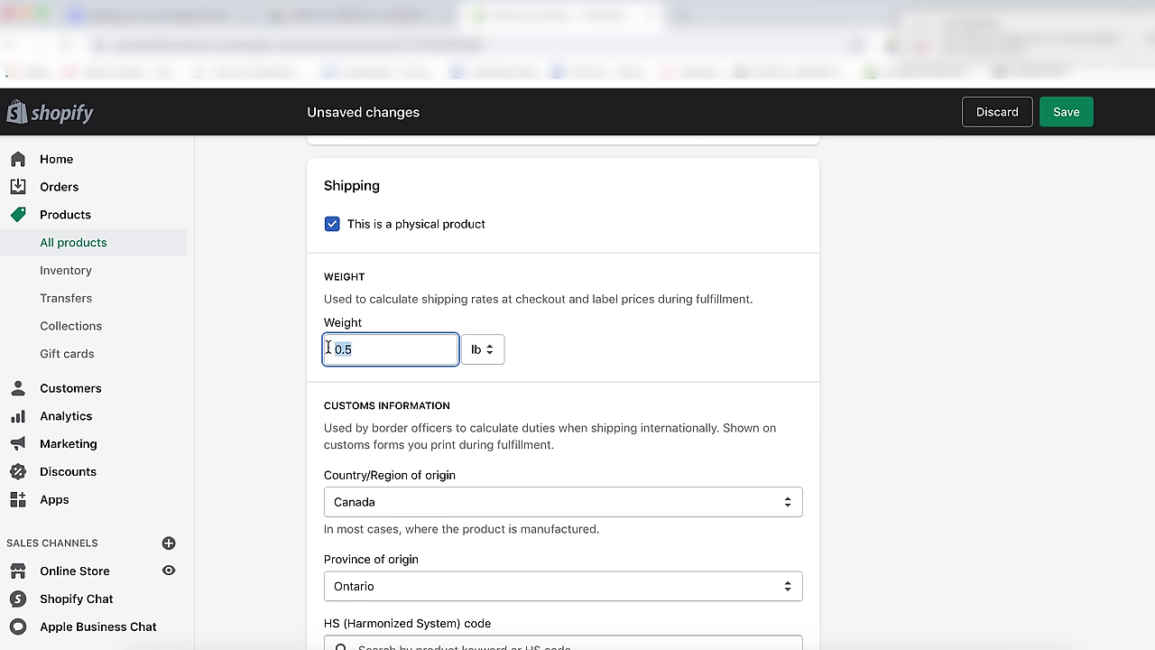
{"action": "left_click", "coordinate": [595, 365]}
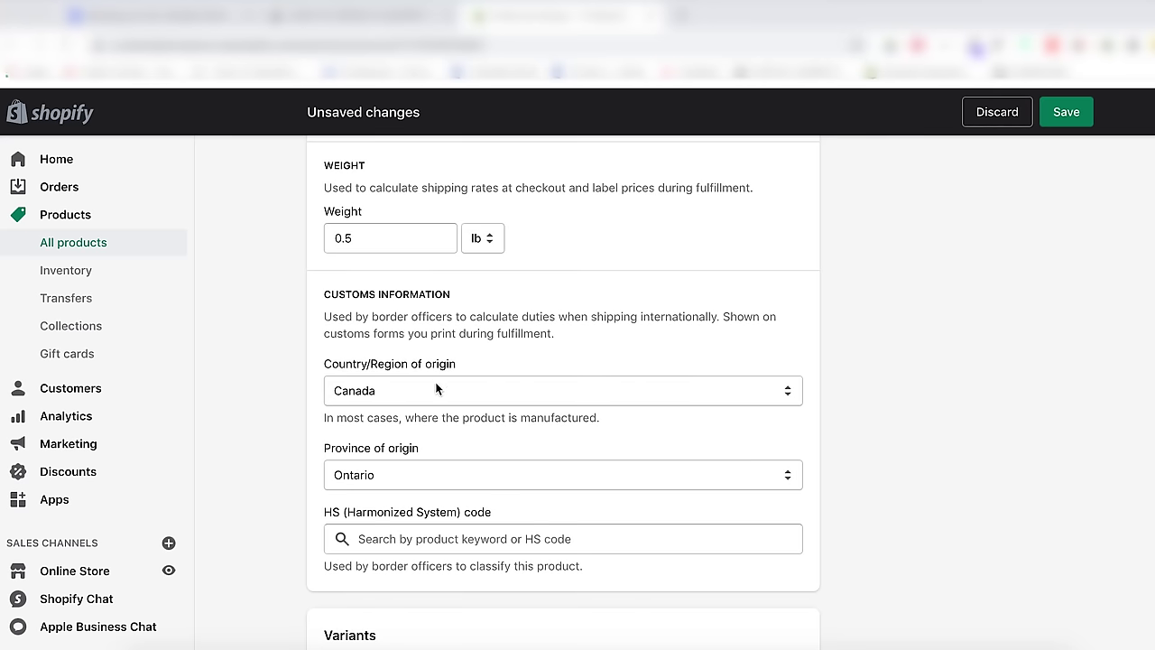
Search the HS codes for "Condiment" and assign 210390, sauces and mixed condiments, to the product's customs information.
{"action": "key", "text": "Tab"}
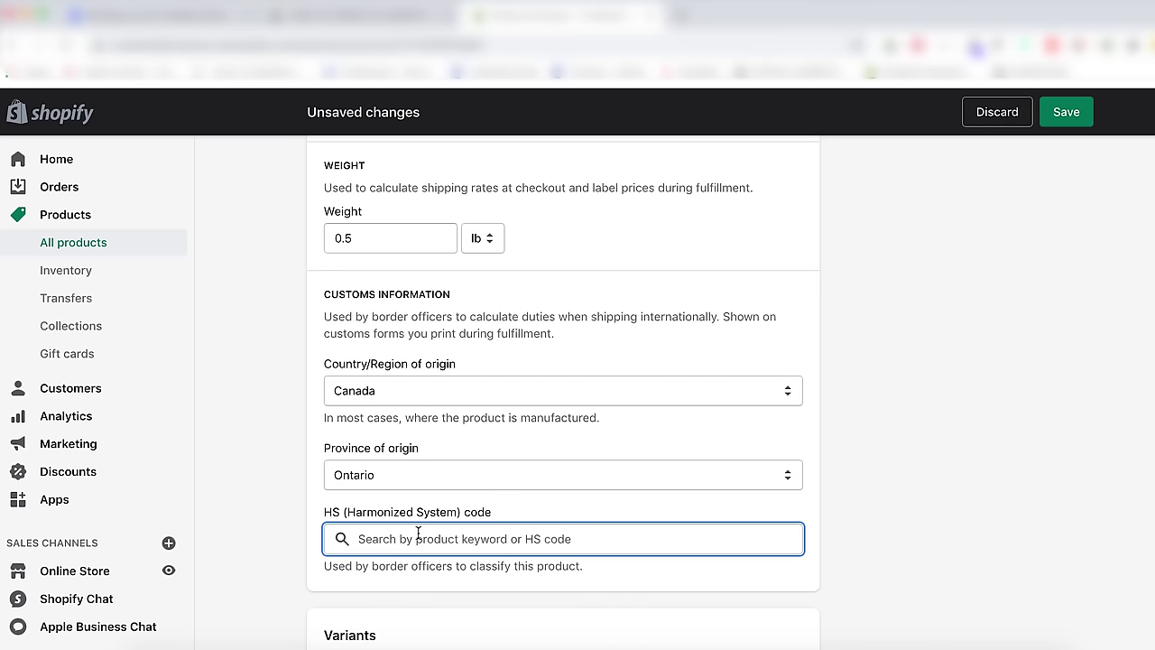
{"action": "type", "text": "Condiment"}
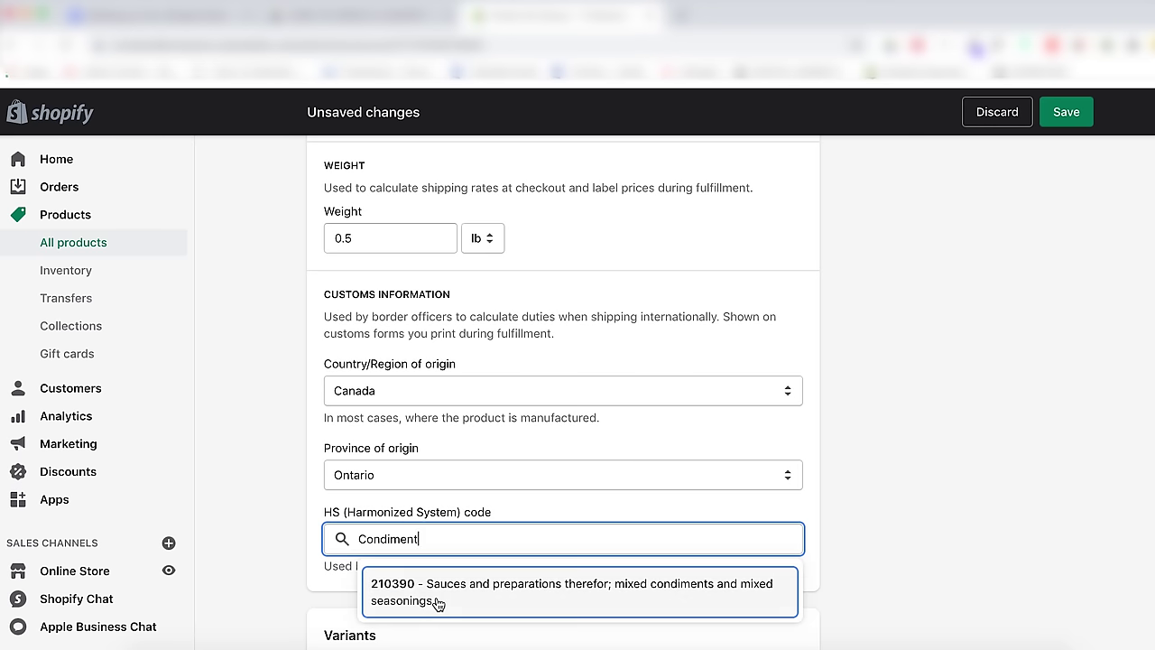
{"action": "left_click", "coordinate": [449, 596]}
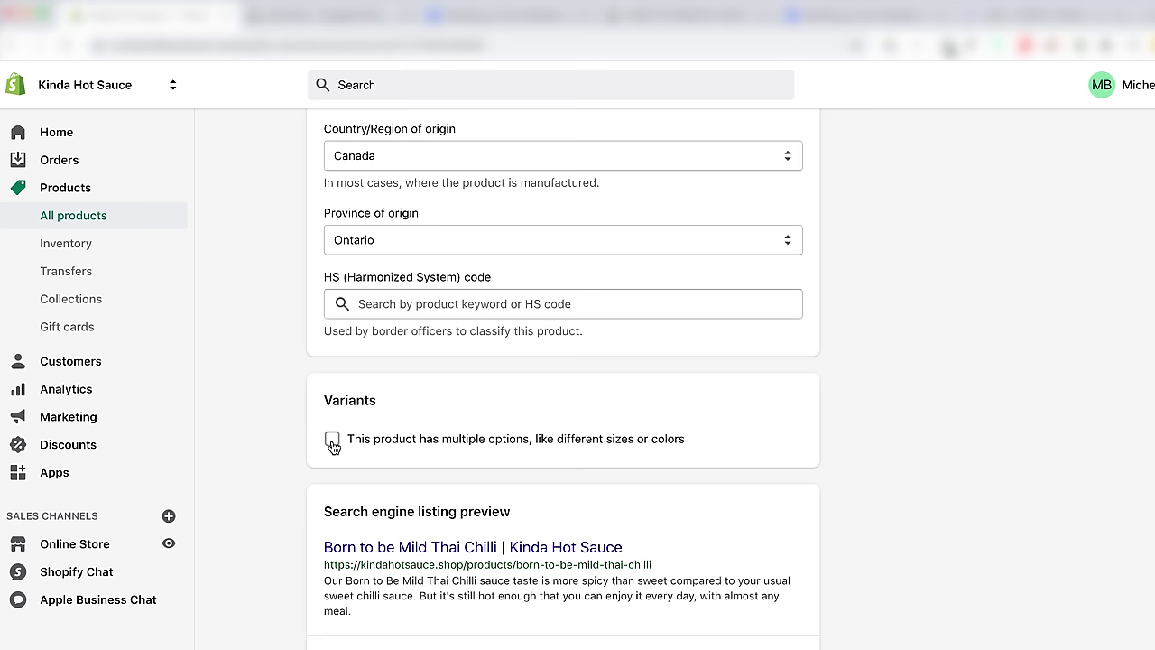
Enable multiple options for Born to be Mild Thai Chilli and add the Size values Travel Size (2 Oz) and Regular Size (4 Oz).
{"action": "left_click", "coordinate": [332, 439]}
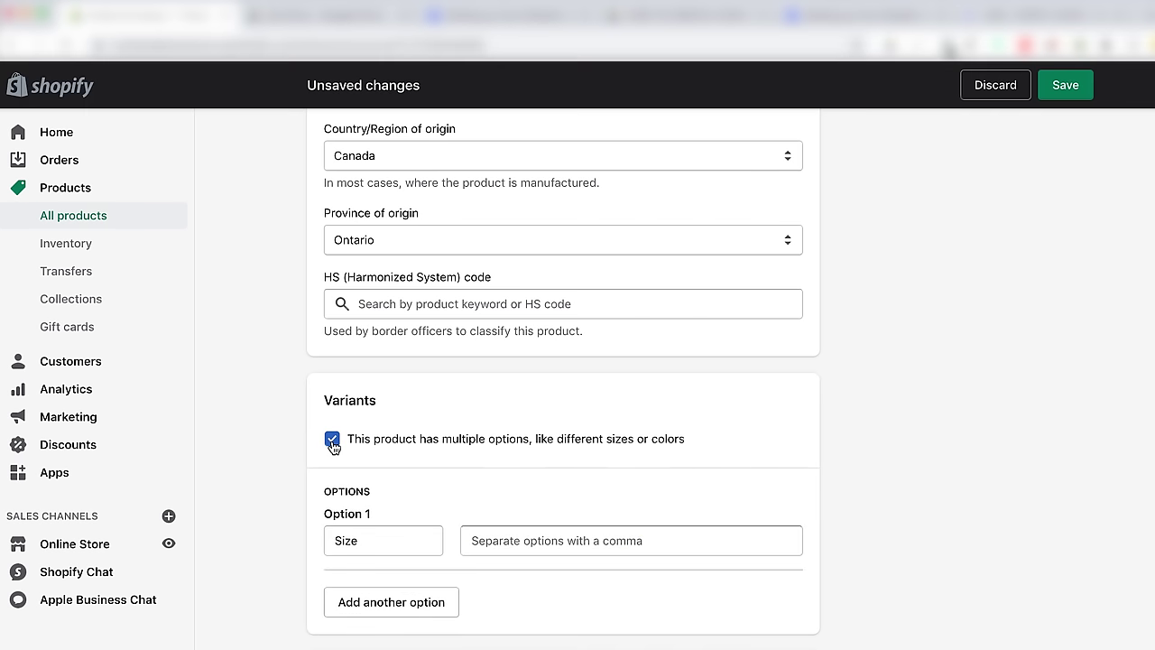
{"action": "double_click", "coordinate": [363, 539]}
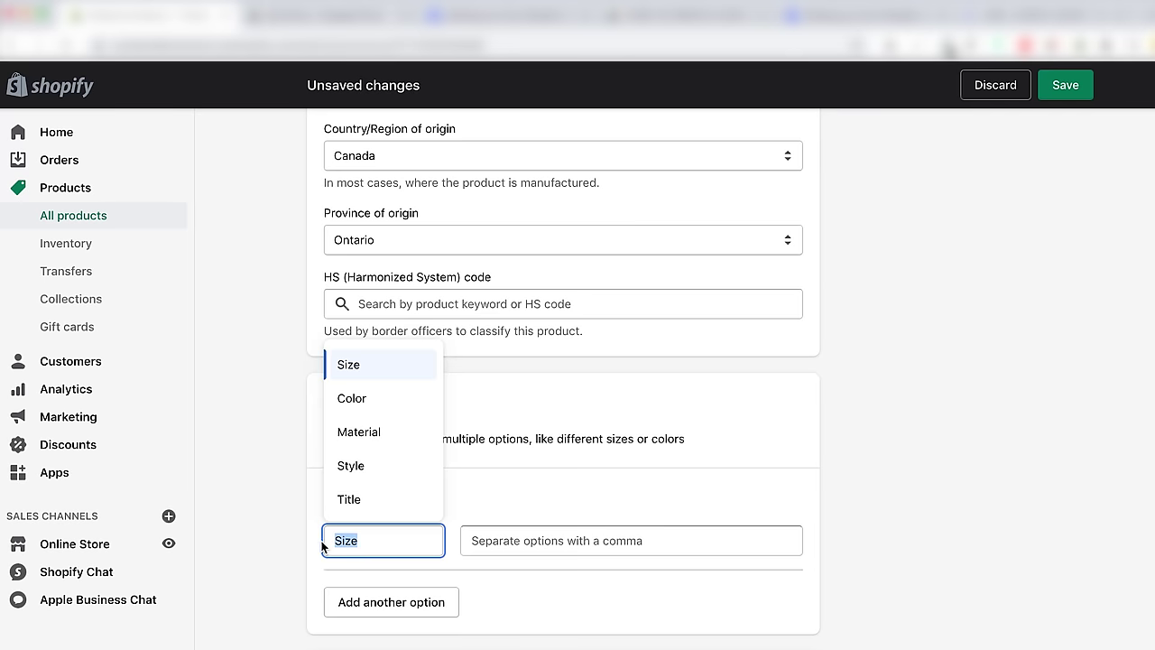
{"action": "key", "text": "Escape"}
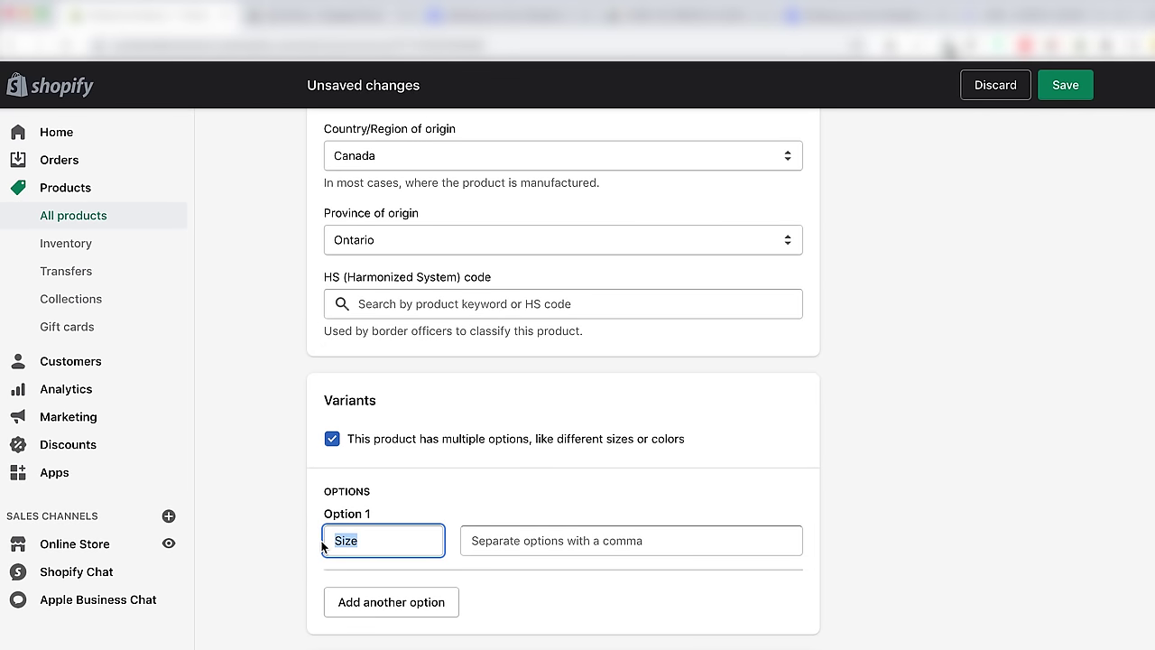
{"action": "left_click", "coordinate": [515, 541]}
{"action": "type", "text": "Tra"}
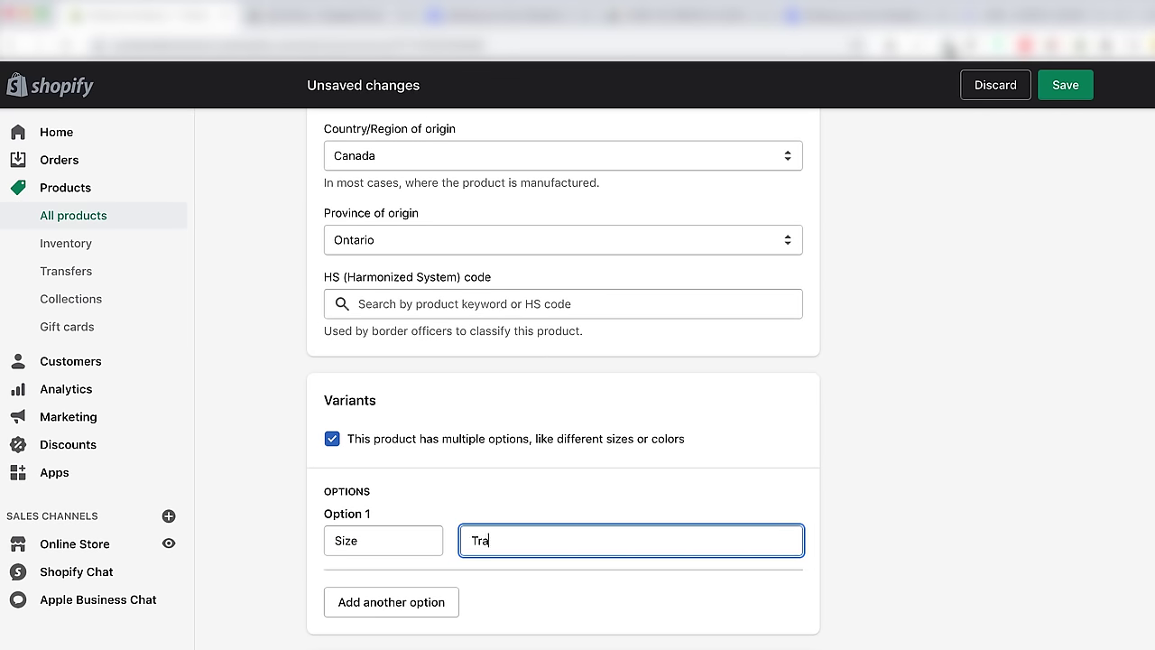
{"action": "type", "text": "vel Size (2 Oz)"}
{"action": "key", "text": "Return"}
{"action": "type", "text": "R"}
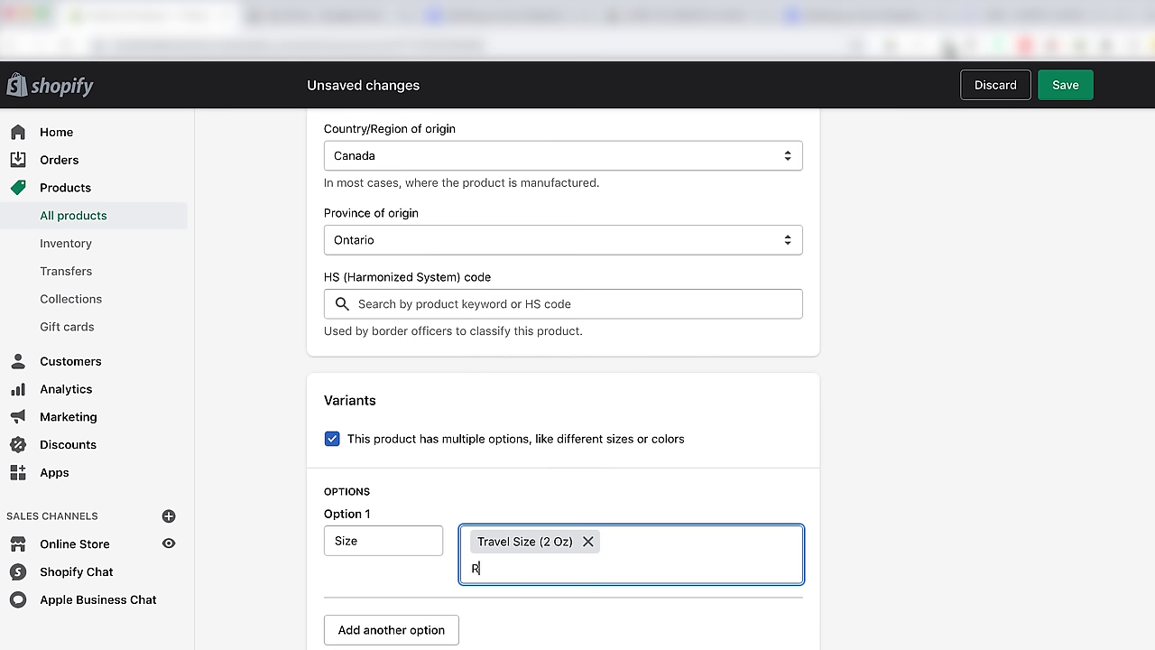
{"action": "type", "text": "egular Size (4 Oz)"}
{"action": "key", "text": "Return"}
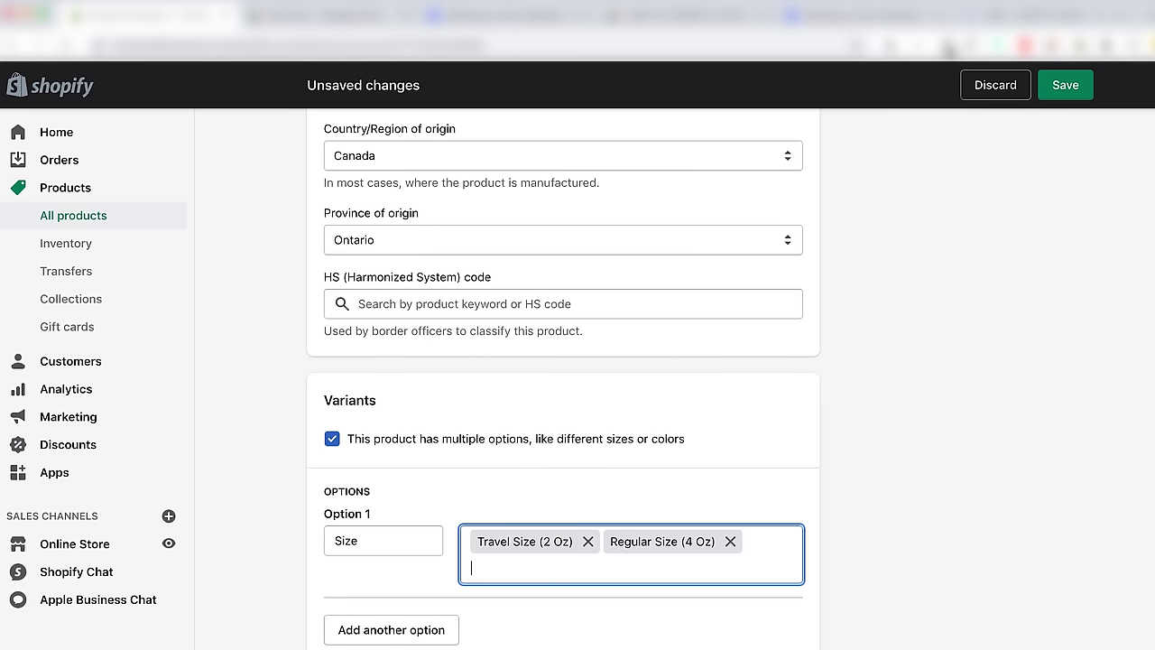
Set the quantity of the Travel Size (2 Oz) variant to 15.
{"action": "scroll", "coordinate": [729, 545], "scroll_direction": "down", "scroll_amount": 5}
{"action": "scroll", "coordinate": [731, 540], "scroll_direction": "down", "scroll_amount": 1}
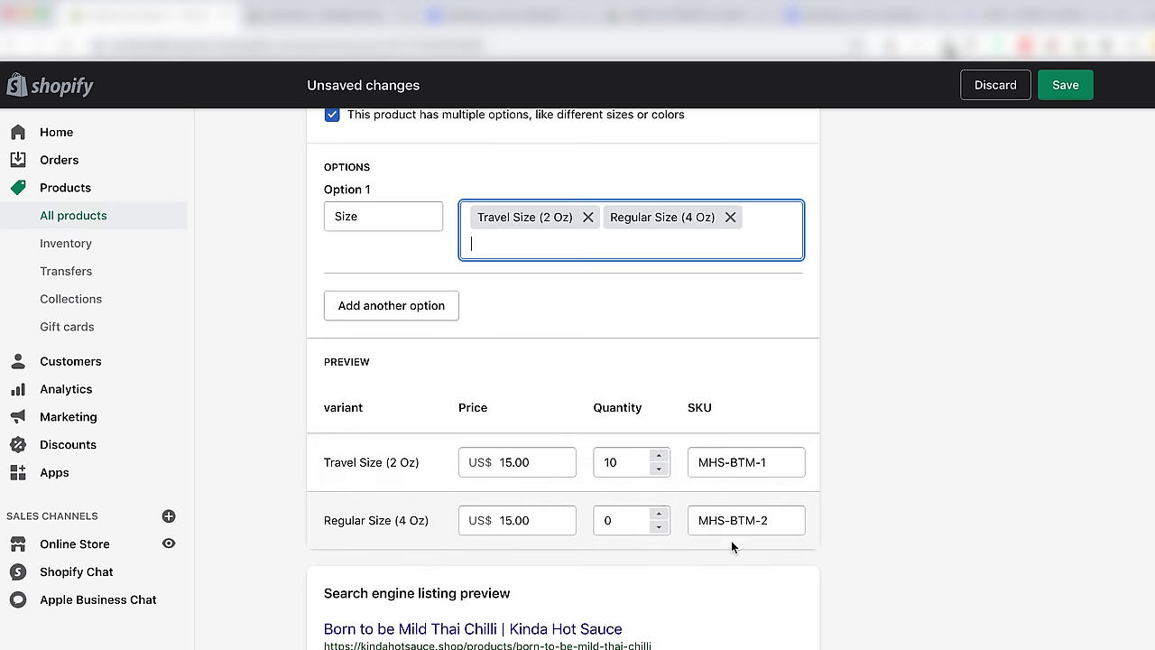
{"action": "left_click_drag", "start_coordinate": [633, 465], "coordinate": [582, 468]}
{"action": "type", "text": "15"}
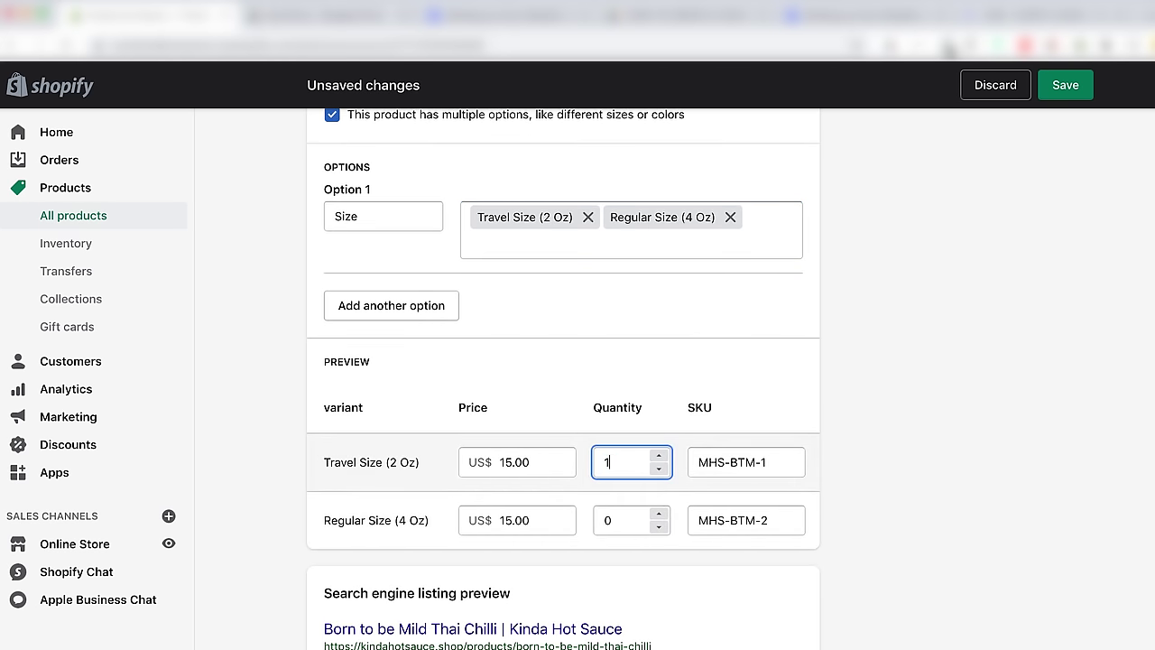
Set the Regular Size (4 Oz) variant's quantity to 15 and the Travel Size (2 Oz) variant's price to US$ 7.
{"action": "left_click", "coordinate": [622, 519]}
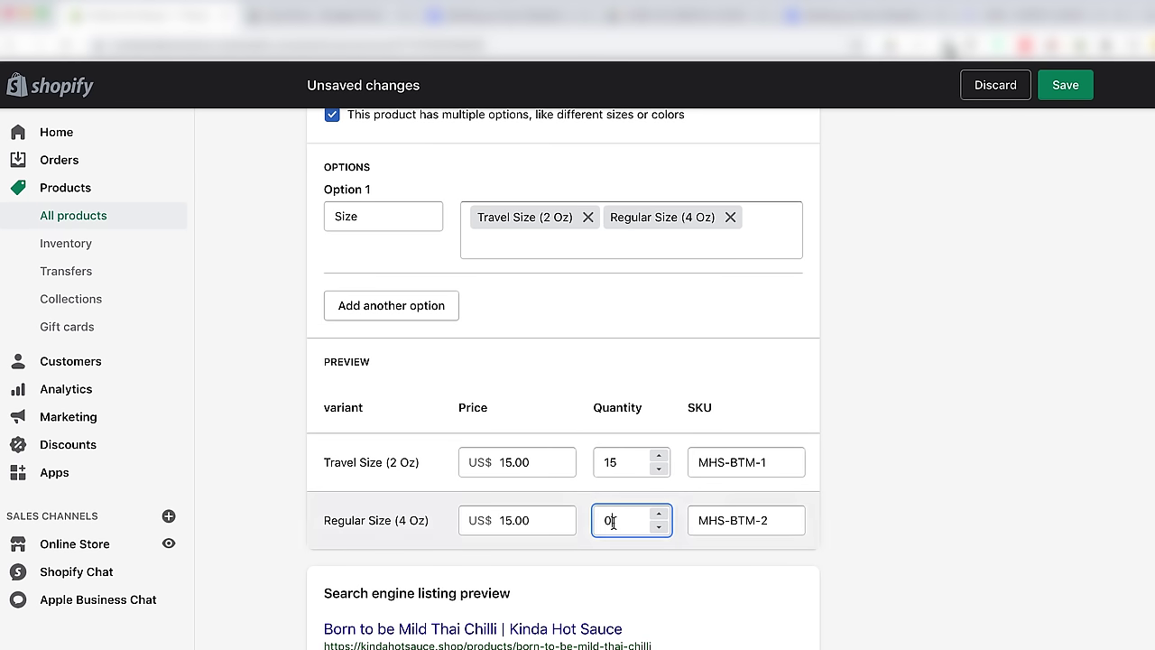
{"action": "key", "text": "BackSpace"}
{"action": "type", "text": "15"}
{"action": "left_click", "coordinate": [535, 461]}
{"action": "left_click_drag", "start_coordinate": [534, 461], "coordinate": [501, 464]}
{"action": "type", "text": "7"}
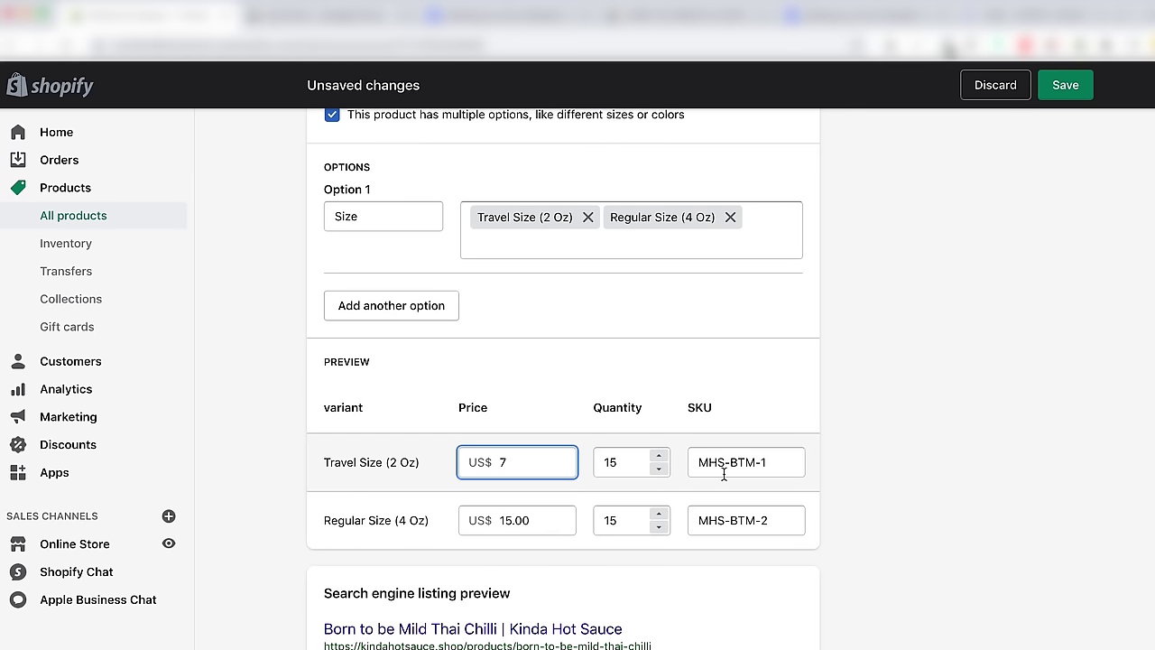
Review the page title and description in the product's search engine listing preview.
{"action": "scroll", "coordinate": [724, 474], "scroll_direction": "right", "scroll_amount": 1}
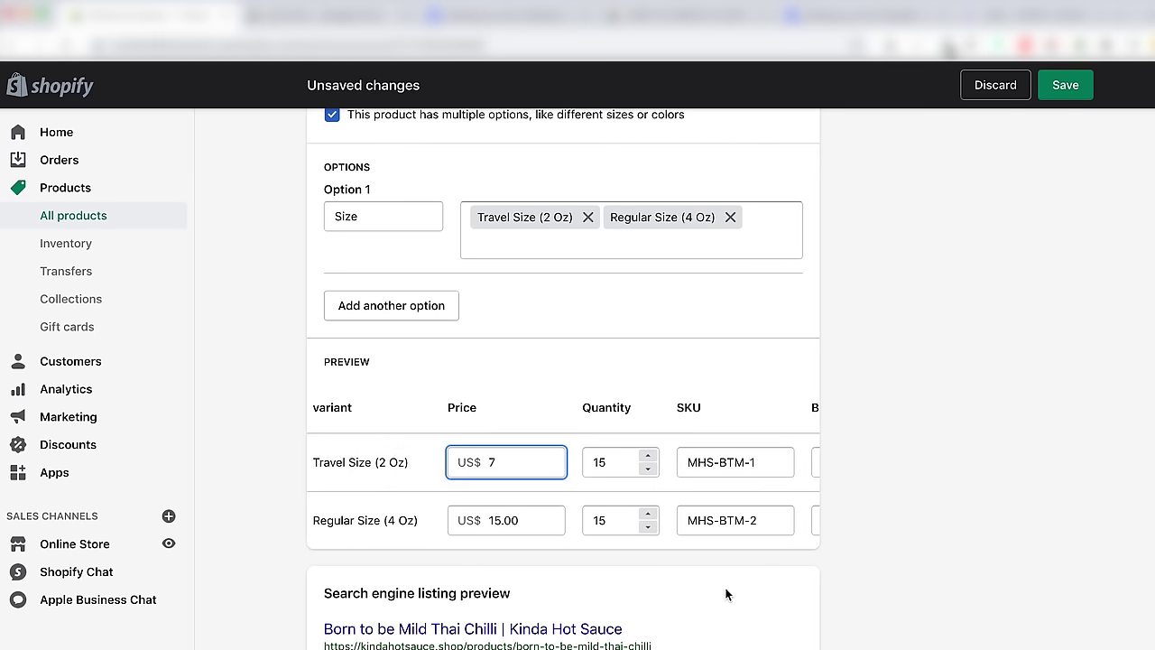
{"action": "scroll", "coordinate": [726, 594], "scroll_direction": "down", "scroll_amount": 4}
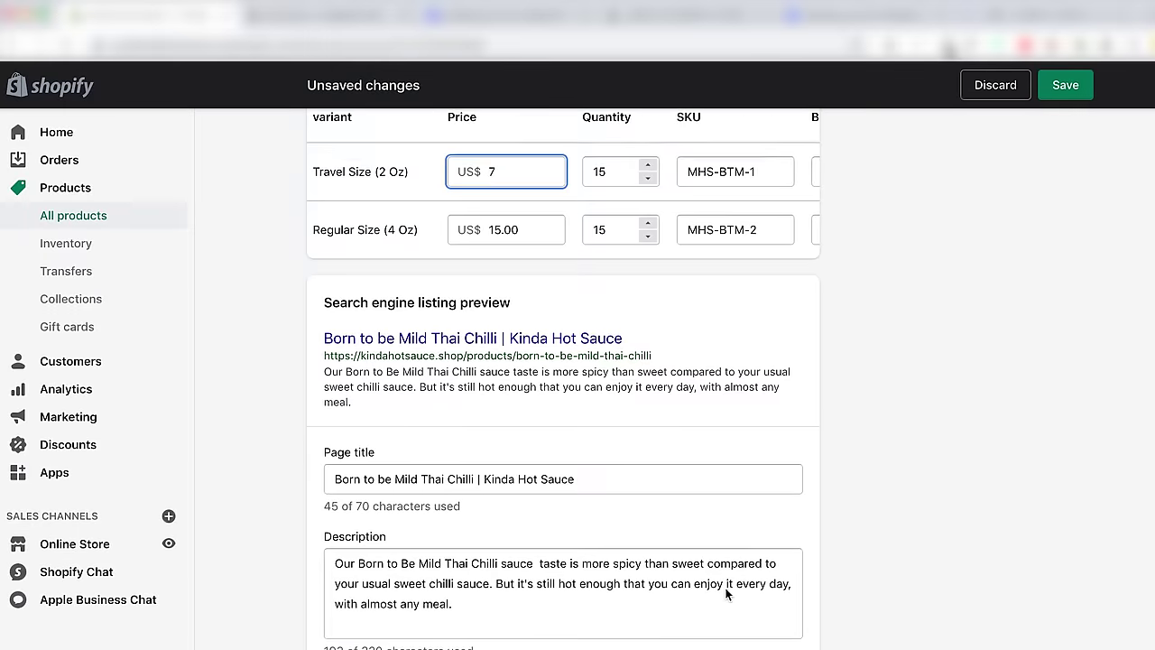
{"action": "scroll", "coordinate": [727, 594], "scroll_direction": "down", "scroll_amount": 1}
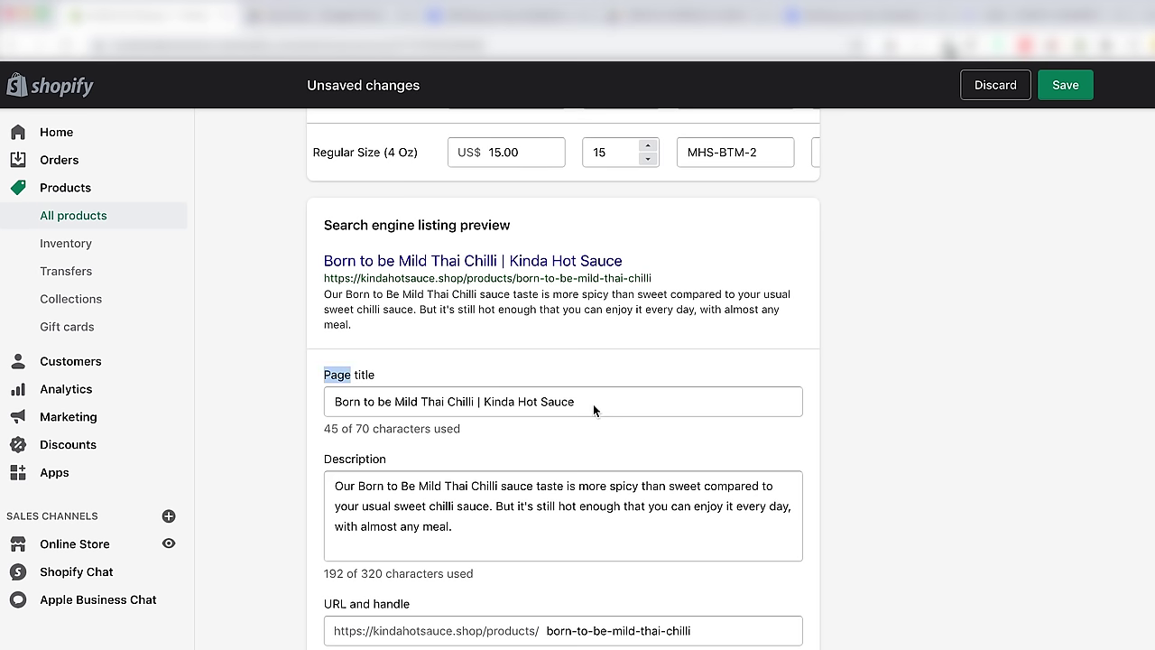
{"action": "left_click_drag", "start_coordinate": [594, 408], "coordinate": [330, 407]}
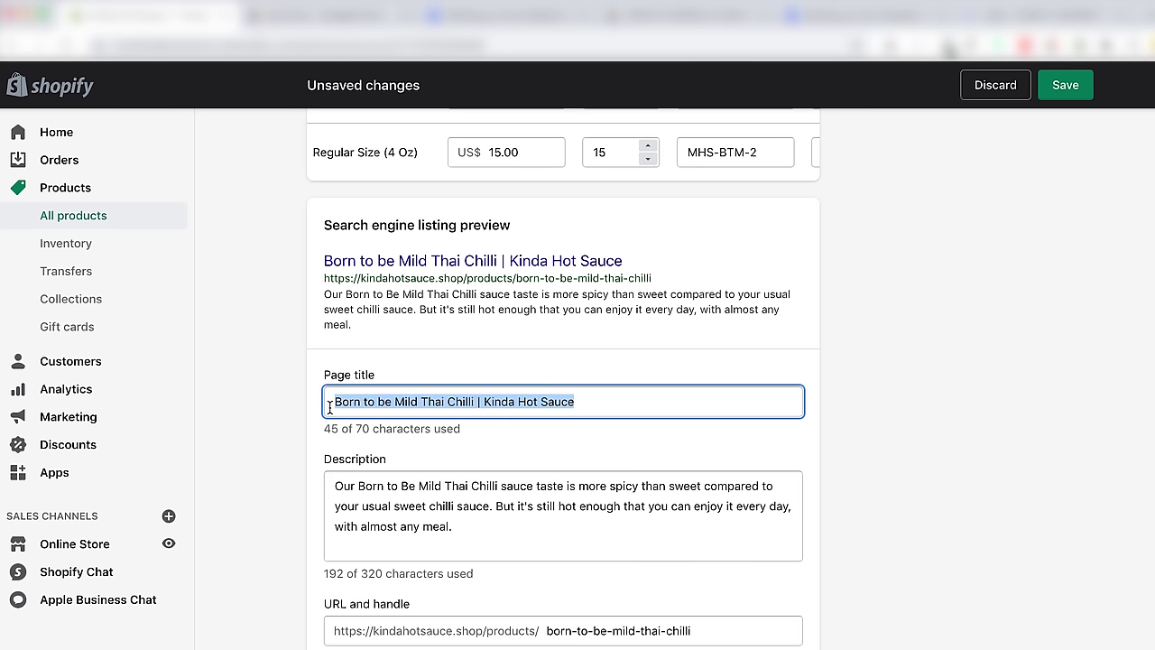
{"action": "double_click", "coordinate": [617, 487]}
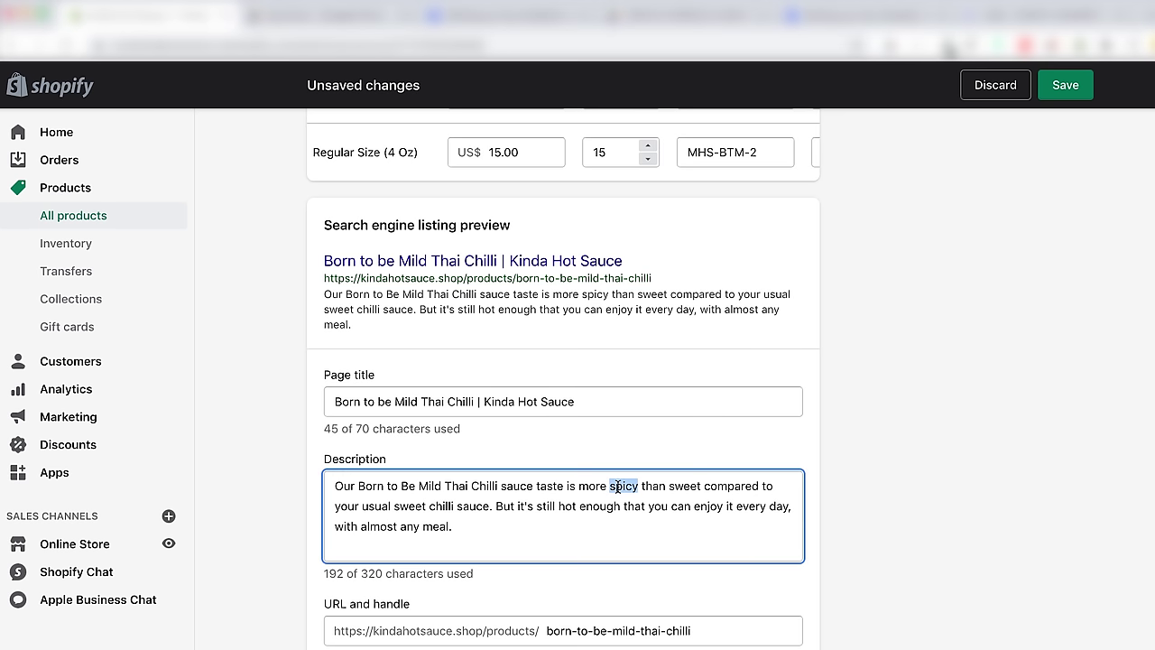
{"action": "double_click", "coordinate": [684, 485]}
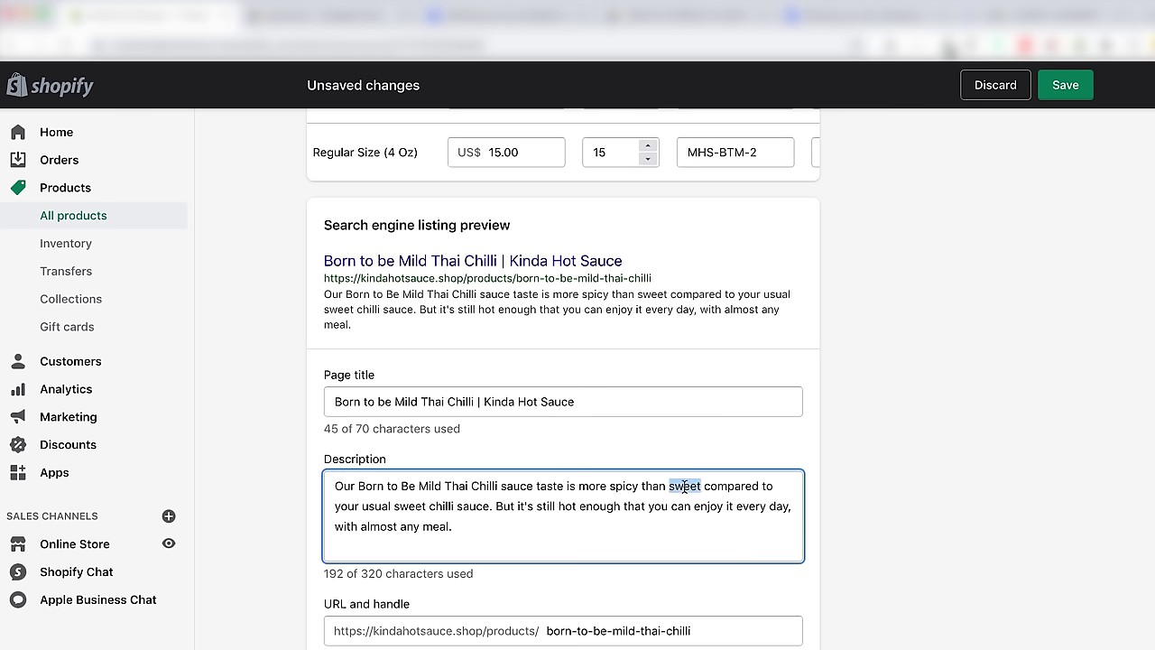
{"action": "left_click_drag", "start_coordinate": [490, 506], "coordinate": [427, 509]}
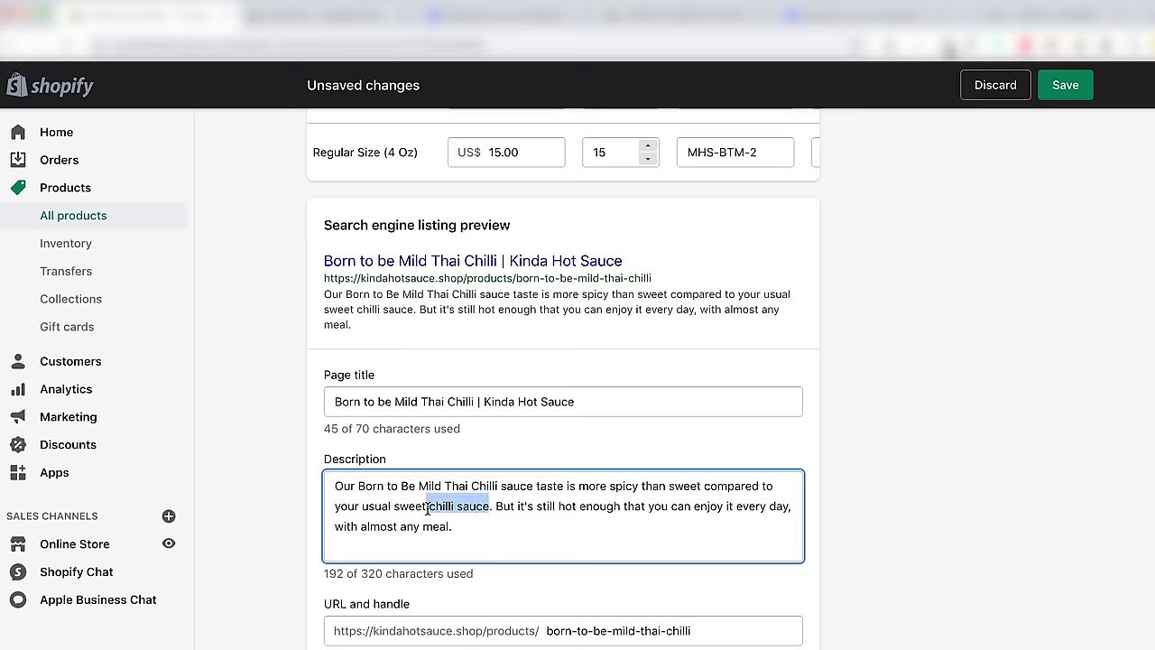
{"action": "double_click", "coordinate": [458, 483]}
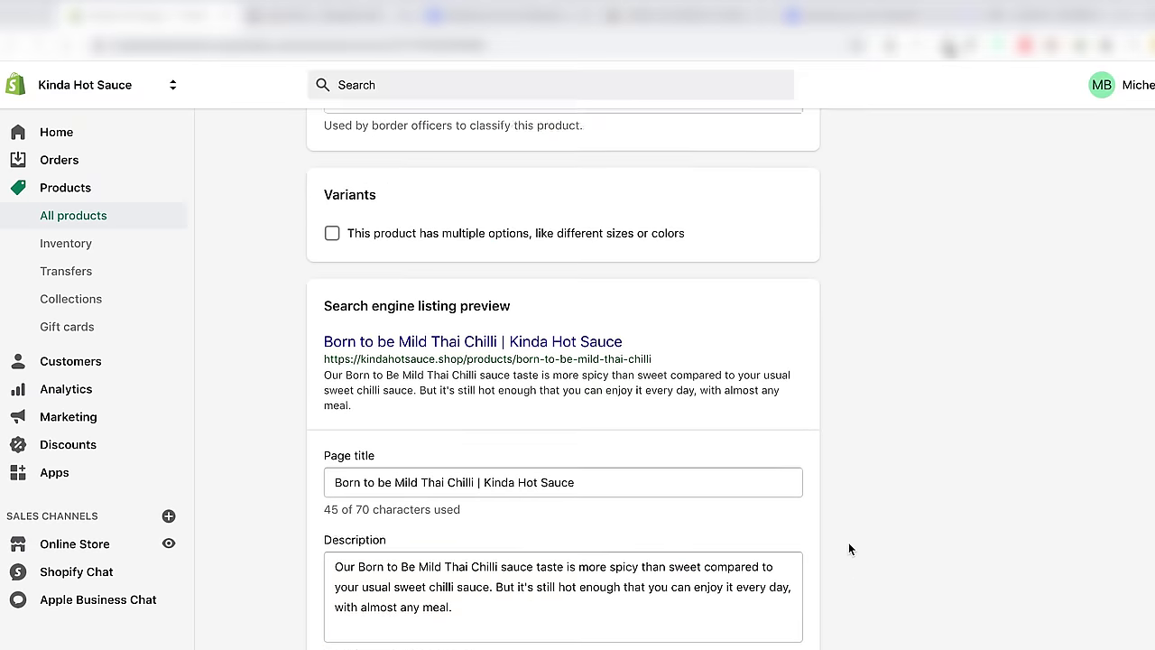
Limit Born to be Mild Thai Chilli's sales channels to Online Store by deselecting Shopify Chat and Apple Business Chat.
{"action": "scroll", "coordinate": [848, 543], "scroll_direction": "up", "scroll_amount": 20}
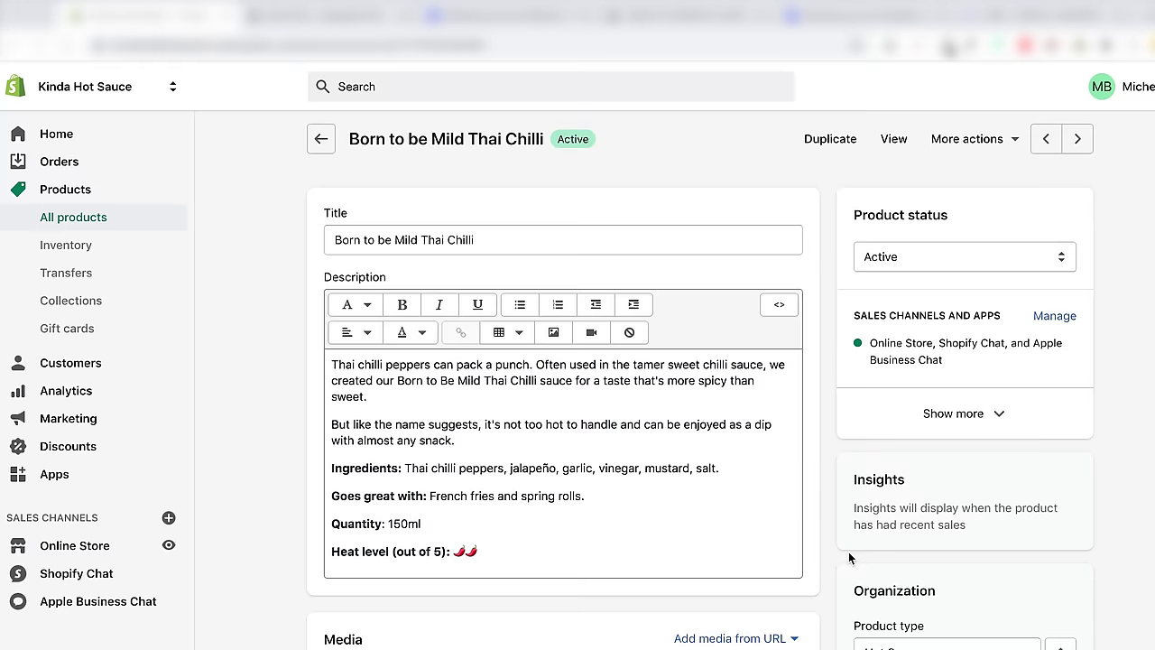
{"action": "left_click", "coordinate": [1052, 315]}
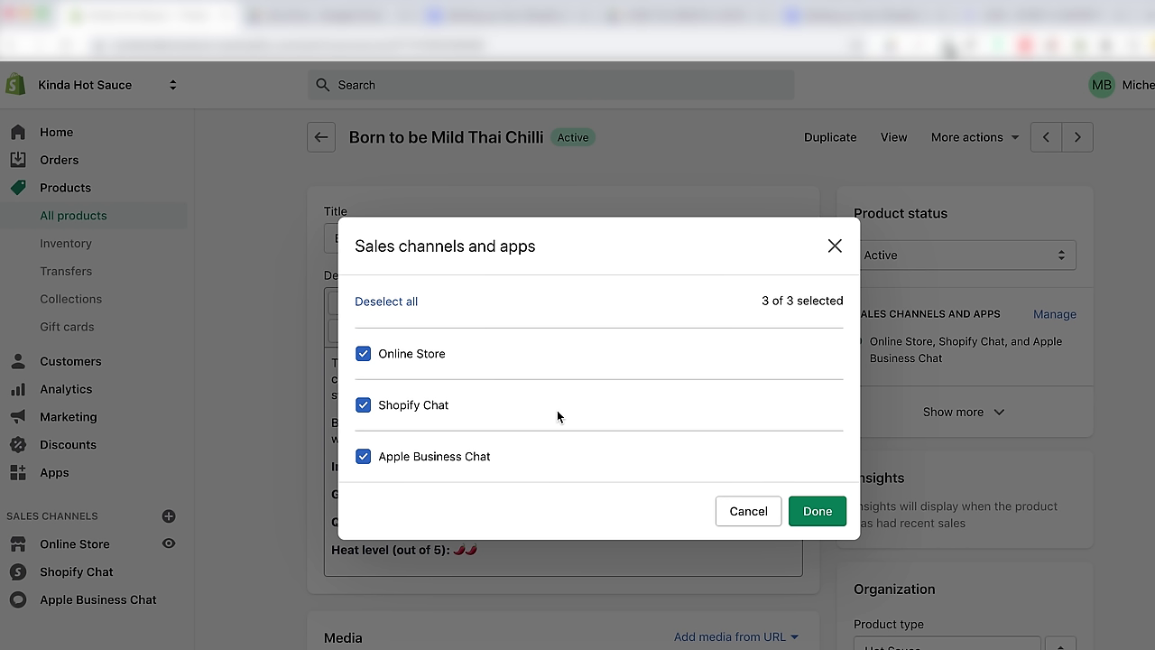
{"action": "left_click", "coordinate": [365, 467]}
{"action": "left_click", "coordinate": [365, 407]}
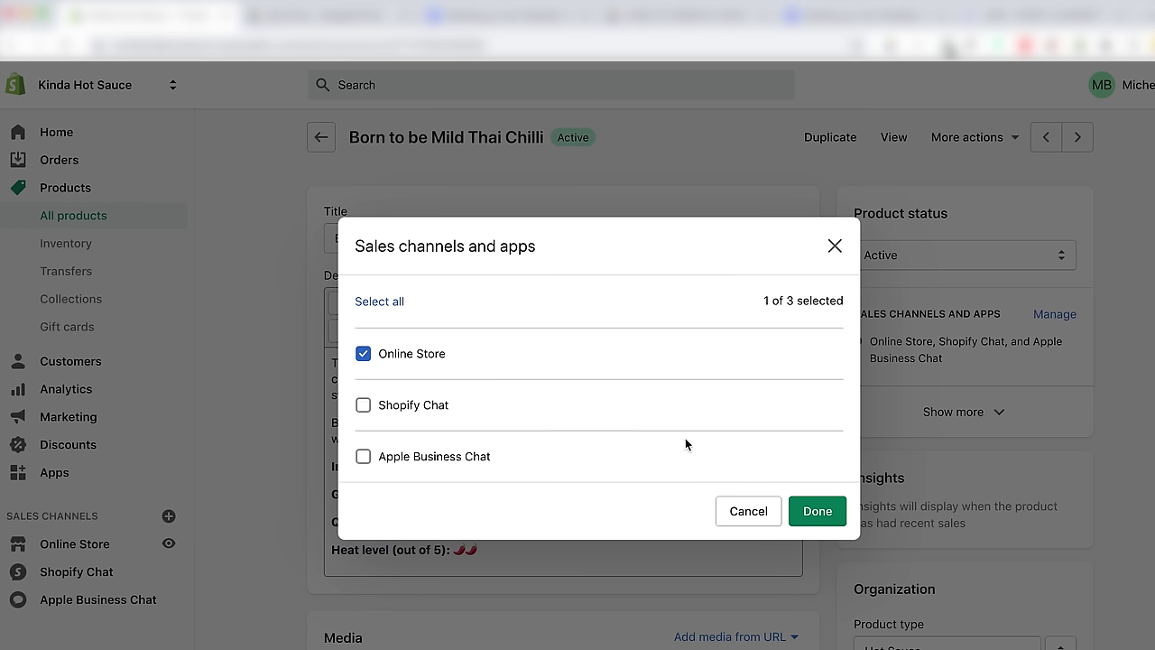
{"action": "left_click", "coordinate": [816, 510]}
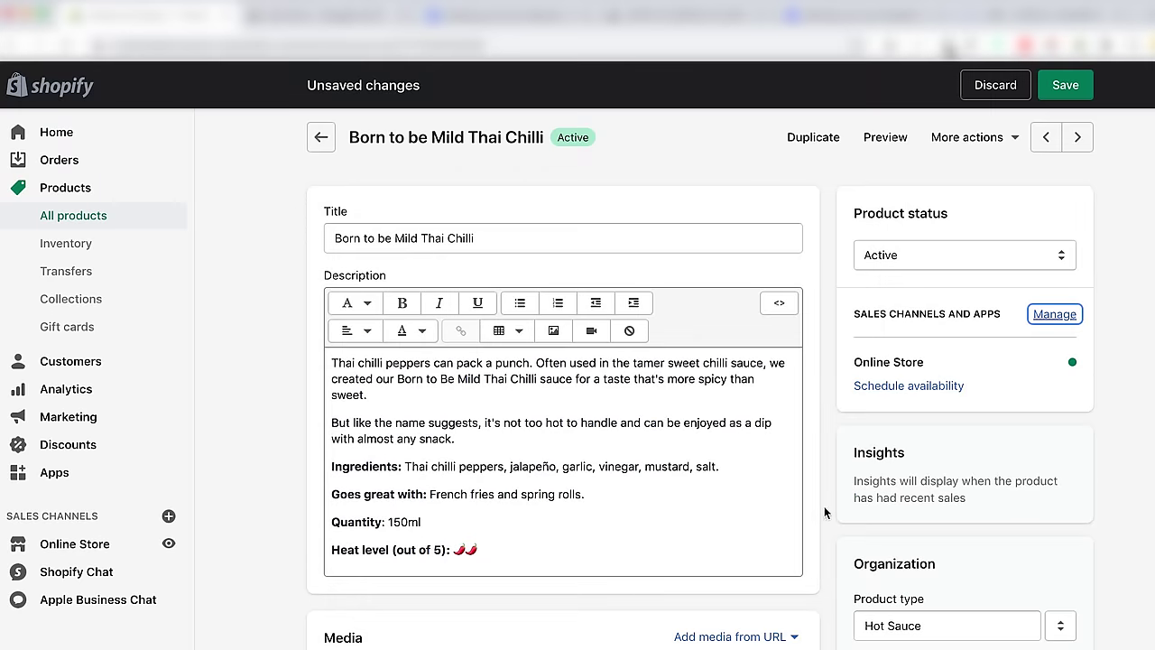
Check the product type in the Organization section and search the collections for "Summer Collection".
{"action": "scroll", "coordinate": [823, 512], "scroll_direction": "down", "scroll_amount": 3}
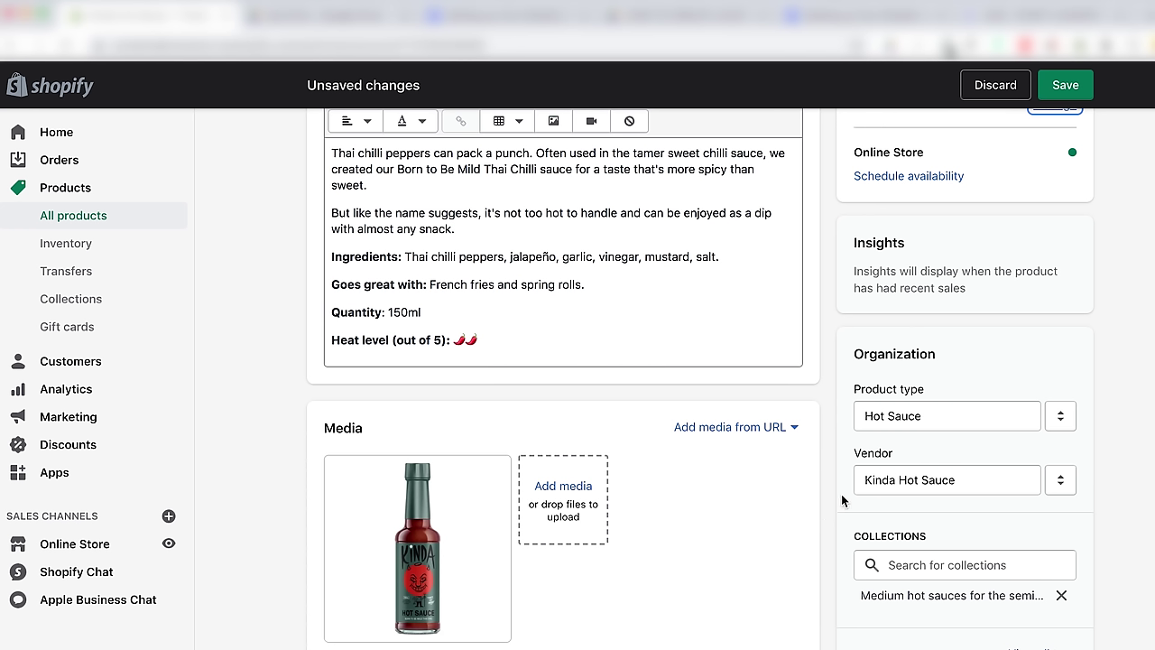
{"action": "left_click", "coordinate": [938, 418]}
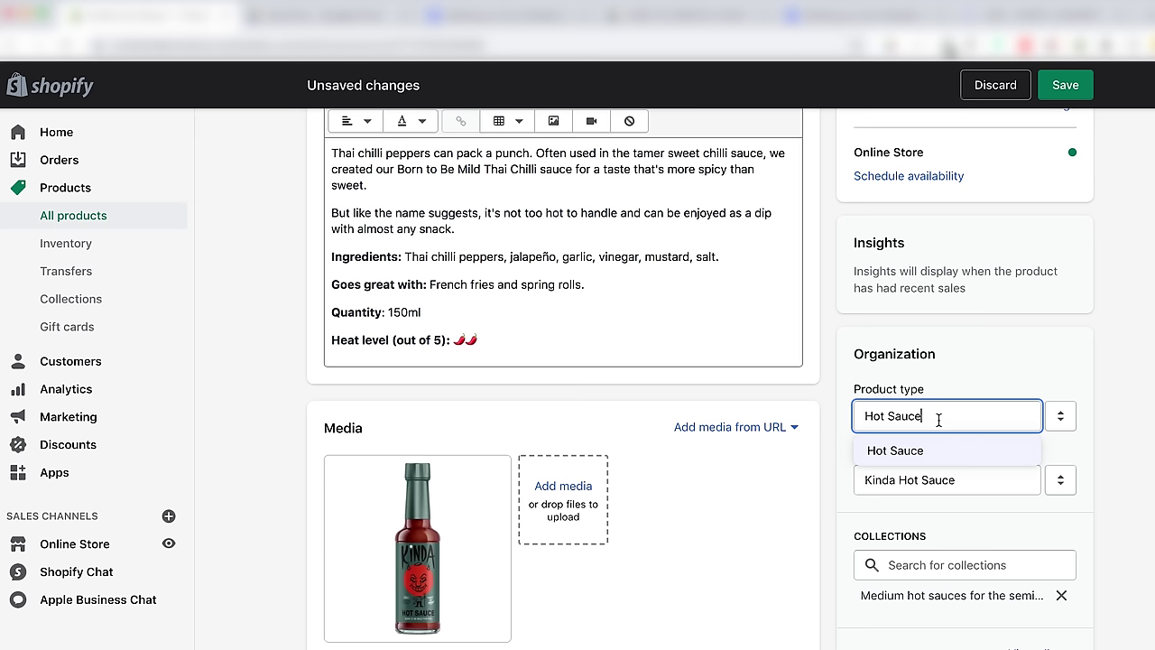
{"action": "left_click", "coordinate": [1106, 456]}
{"action": "scroll", "coordinate": [1107, 457], "scroll_direction": "down", "scroll_amount": 3}
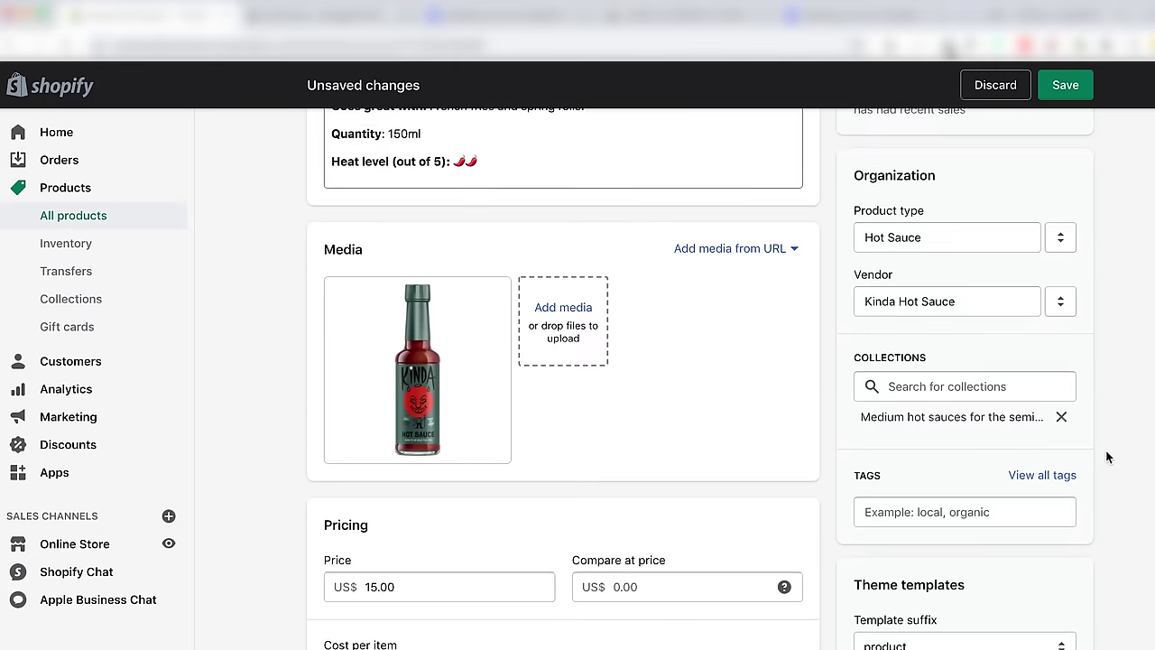
{"action": "left_click", "coordinate": [989, 371]}
{"action": "type", "text": "Summ"}
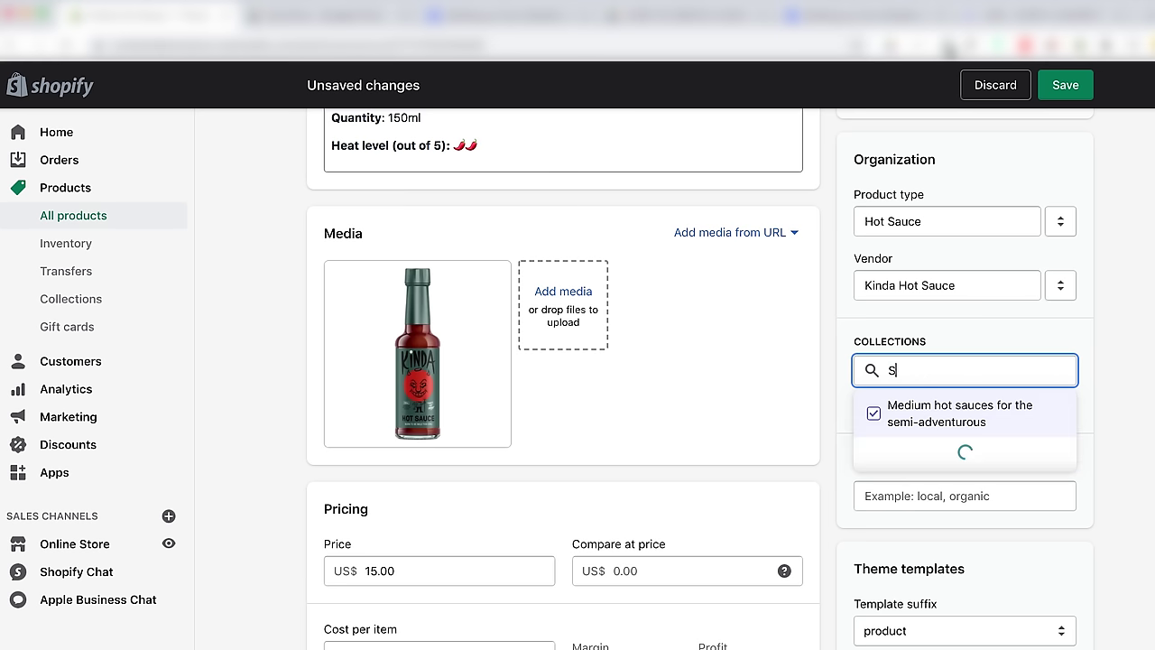
{"action": "type", "text": "er Collection"}
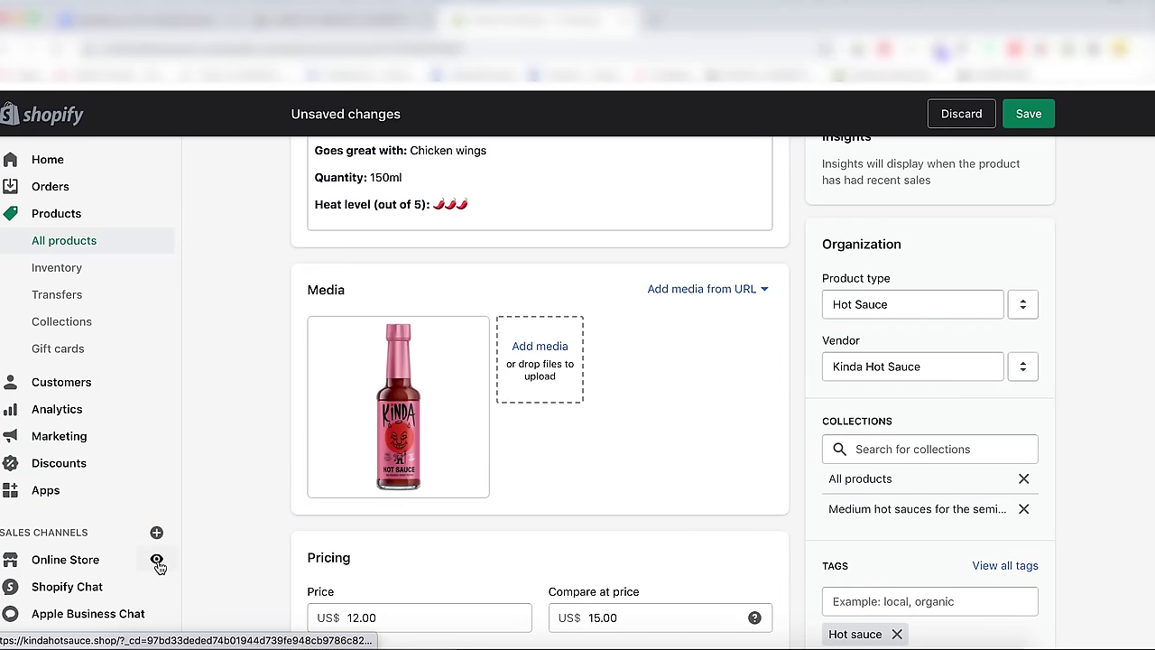
Preview the Kinda Hot Sauce online store's home page and look at the category navigation on the lululemon and Hudson's Bay sites.
{"action": "left_click", "coordinate": [157, 561]}
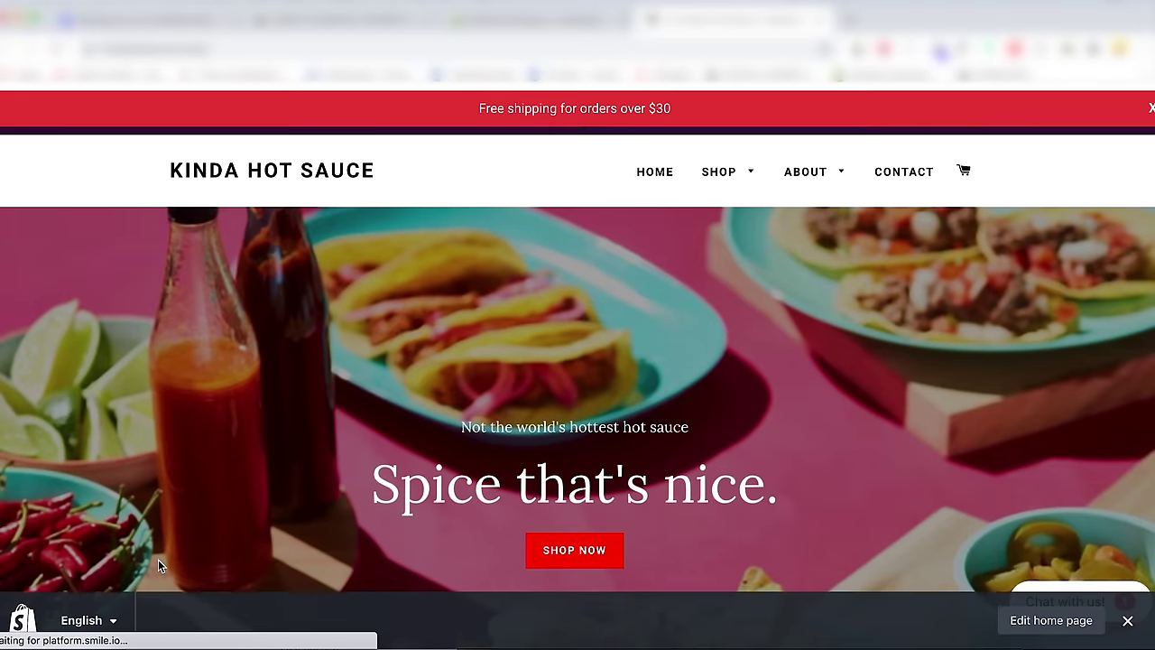
{"action": "scroll", "coordinate": [158, 565], "scroll_direction": "down", "scroll_amount": 2}
{"action": "scroll", "coordinate": [159, 566], "scroll_direction": "down", "scroll_amount": 5}
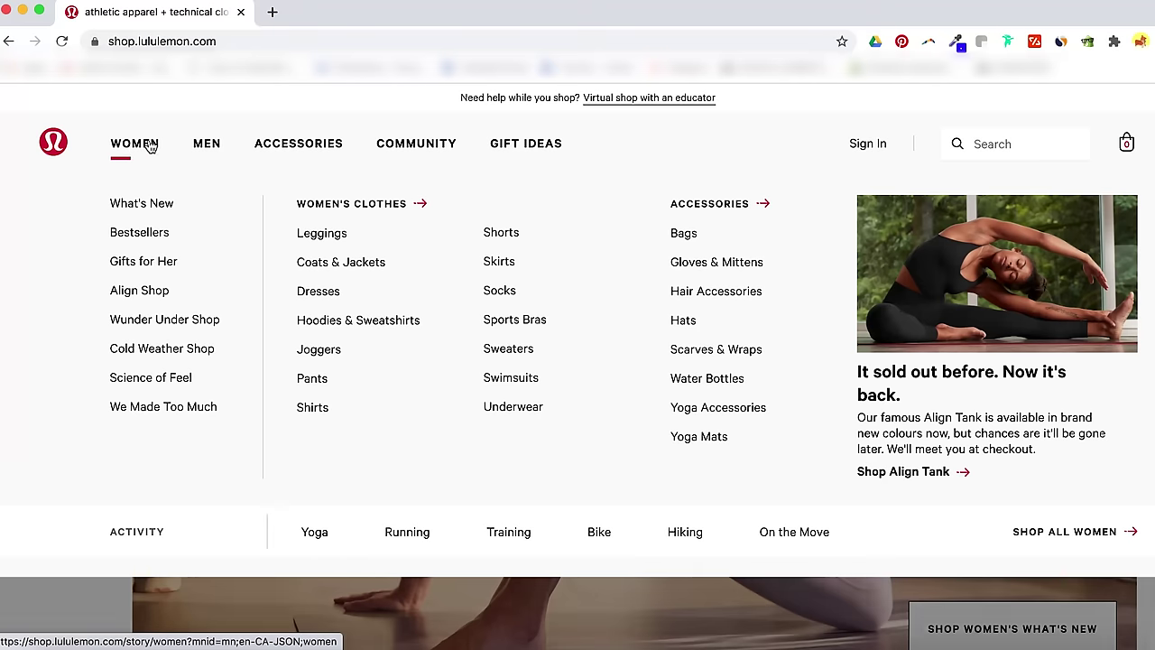
{"action": "mouse_move", "coordinate": [204, 150]}
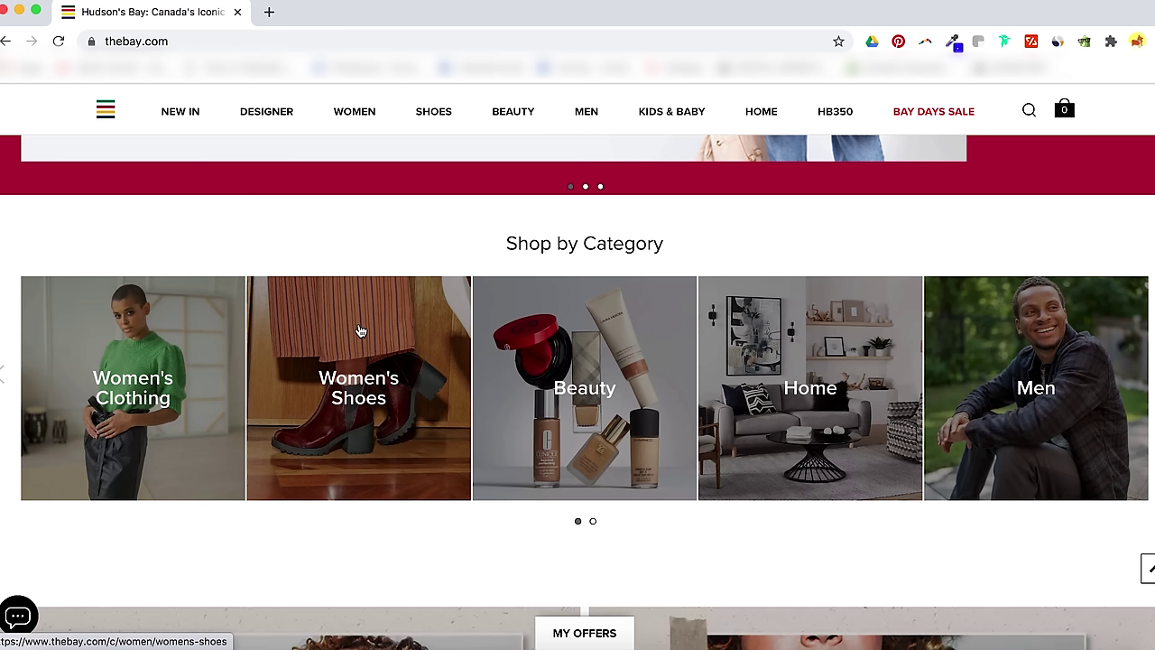
{"action": "mouse_move", "coordinate": [285, 121]}
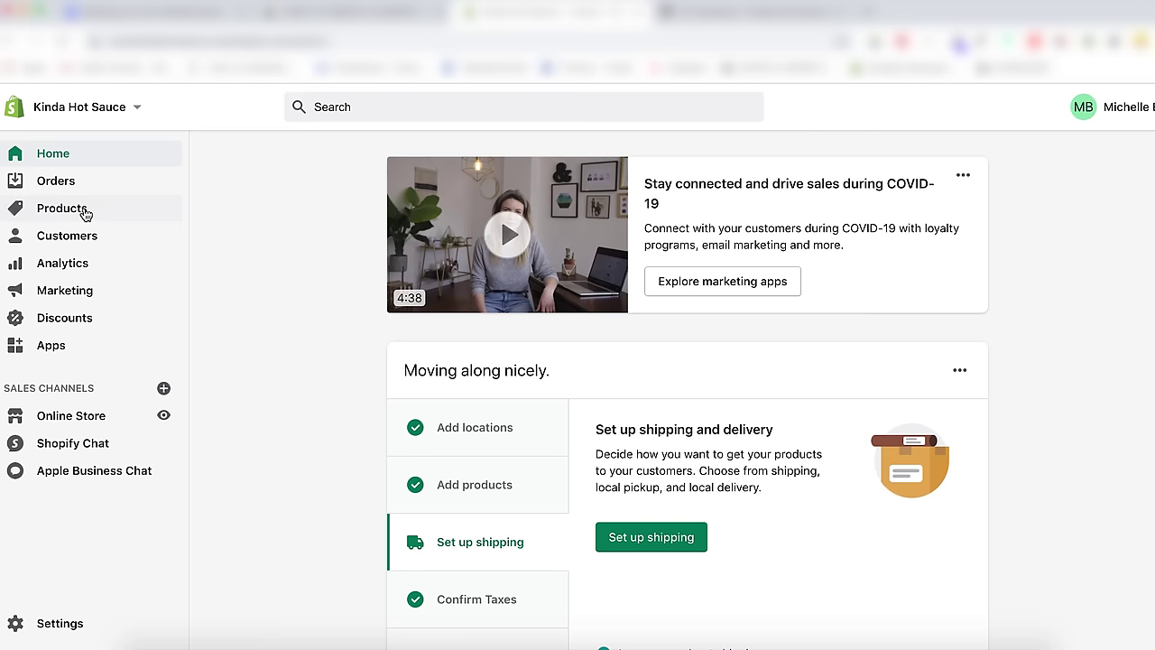
Start a new product collection titled SALE with the description "Hot sauces on sale!".
{"action": "left_click", "coordinate": [85, 211]}
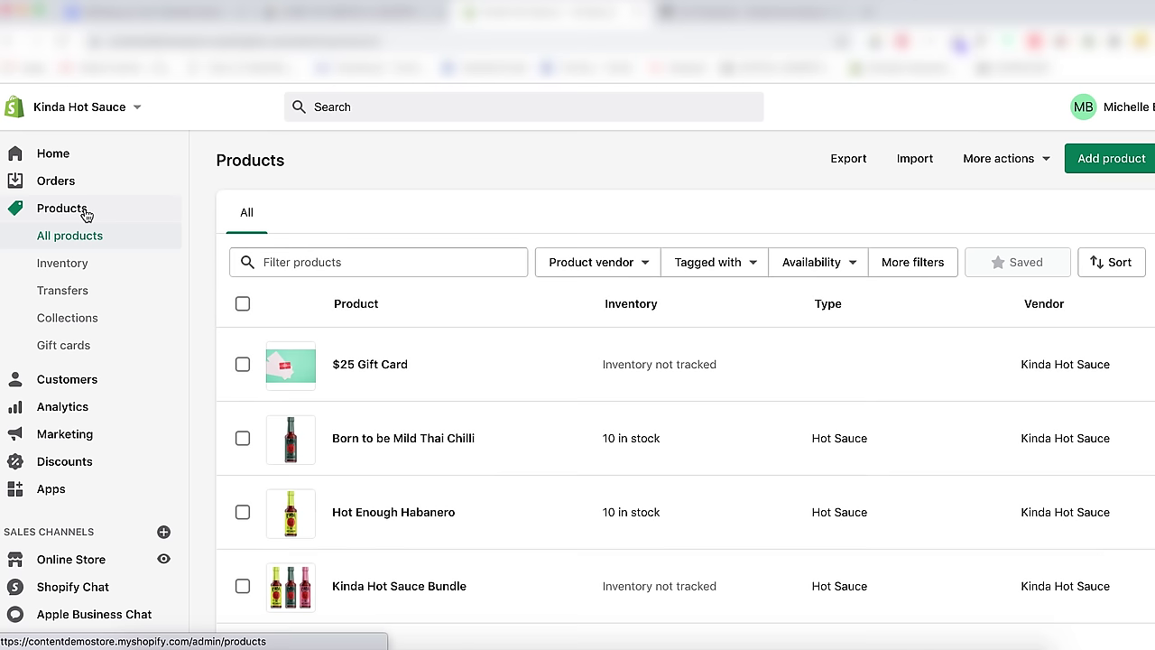
{"action": "left_click", "coordinate": [86, 323]}
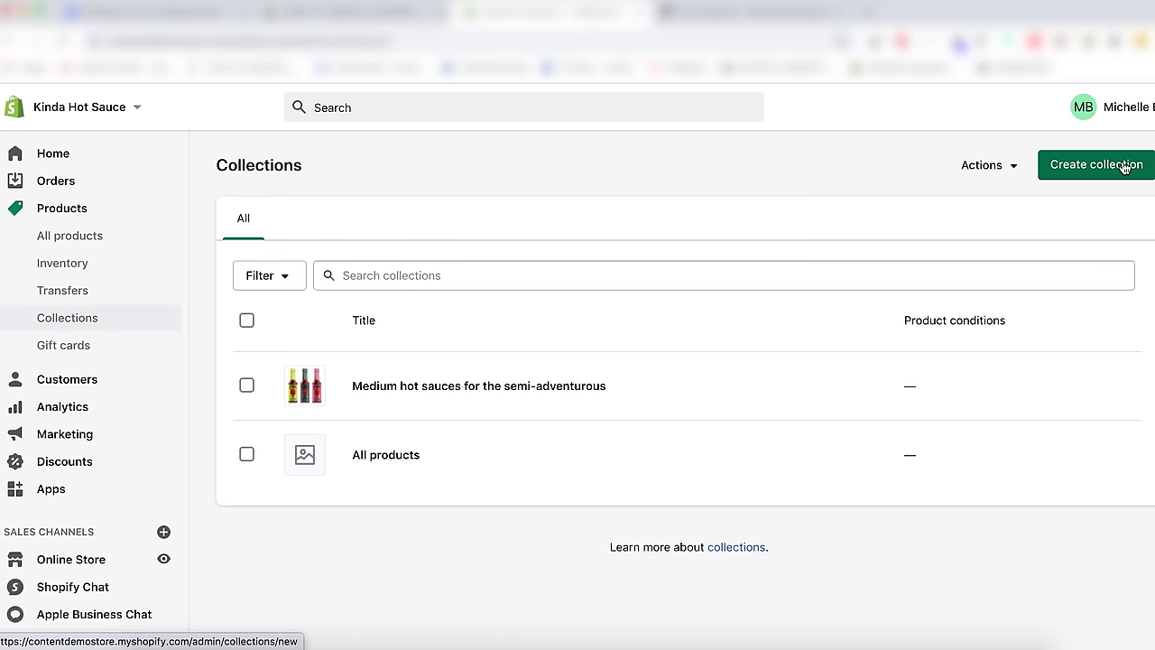
{"action": "left_click", "coordinate": [1124, 170]}
{"action": "left_click", "coordinate": [611, 239]}
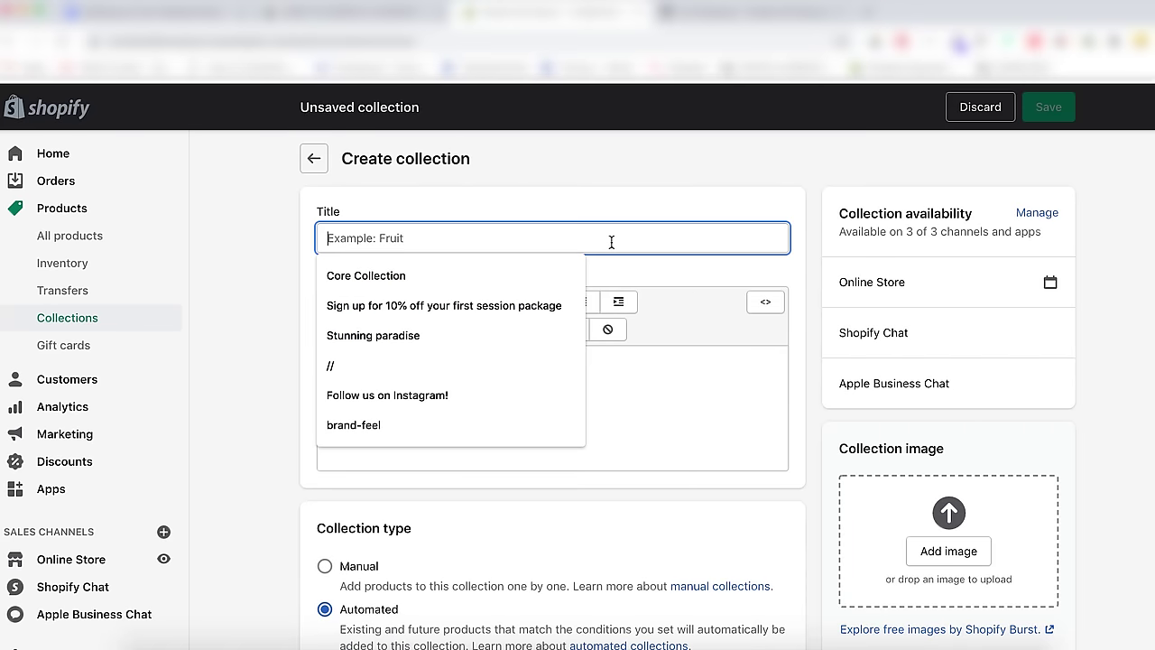
{"action": "type", "text": "SALE"}
{"action": "left_click", "coordinate": [545, 435]}
{"action": "type", "text": "Hot sauces on sale!"}
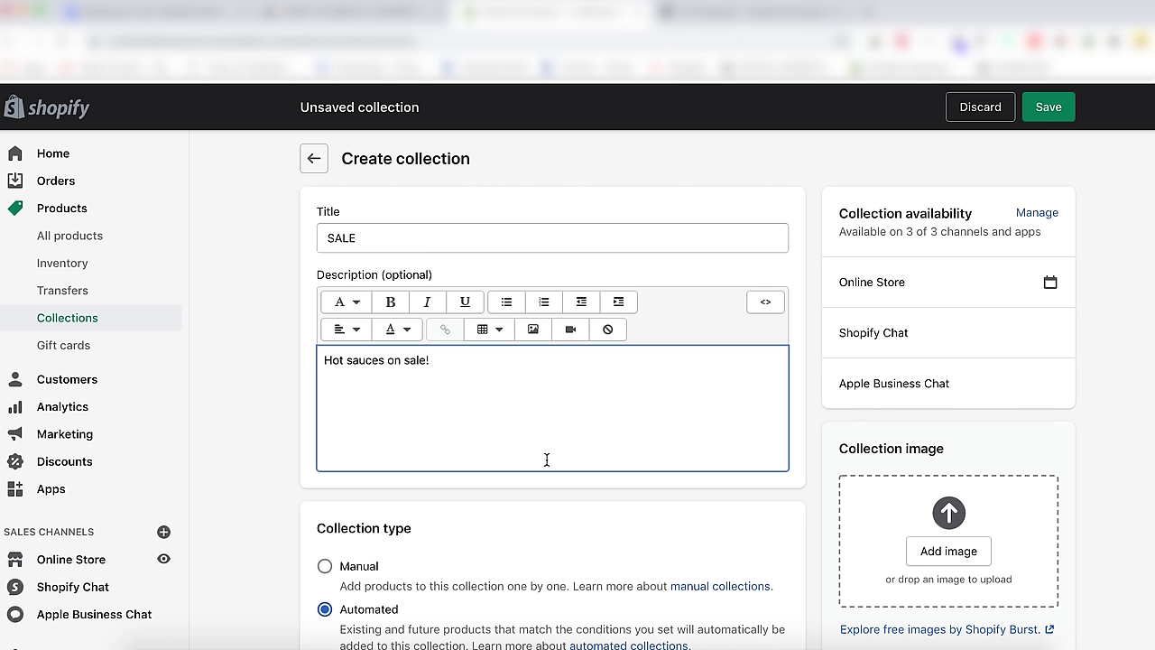
Switch the collection's Shopify Chat and Apple Business Chat visibility off and back on, keeping all three sales channels.
{"action": "left_click", "coordinate": [1032, 218]}
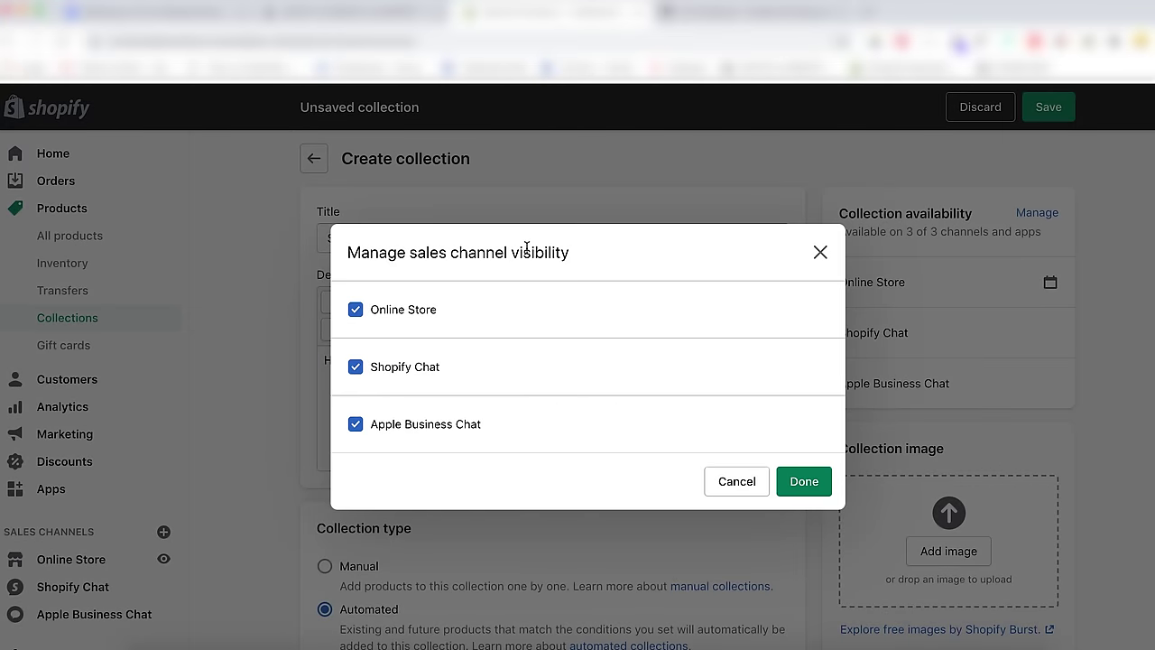
{"action": "left_click", "coordinate": [356, 366]}
{"action": "left_click", "coordinate": [357, 425]}
{"action": "left_click", "coordinate": [357, 425]}
{"action": "left_click", "coordinate": [356, 366]}
{"action": "left_click", "coordinate": [799, 481]}
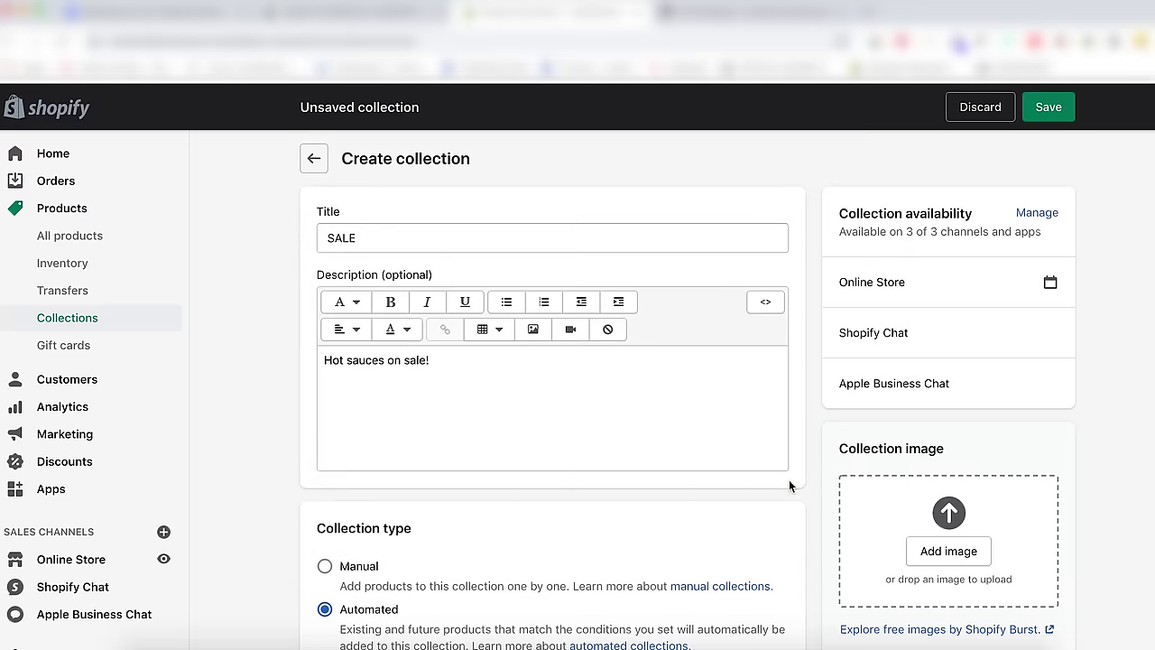
Switch the collection type to Manual and back to Automated.
{"action": "scroll", "coordinate": [609, 490], "scroll_direction": "down", "scroll_amount": 2}
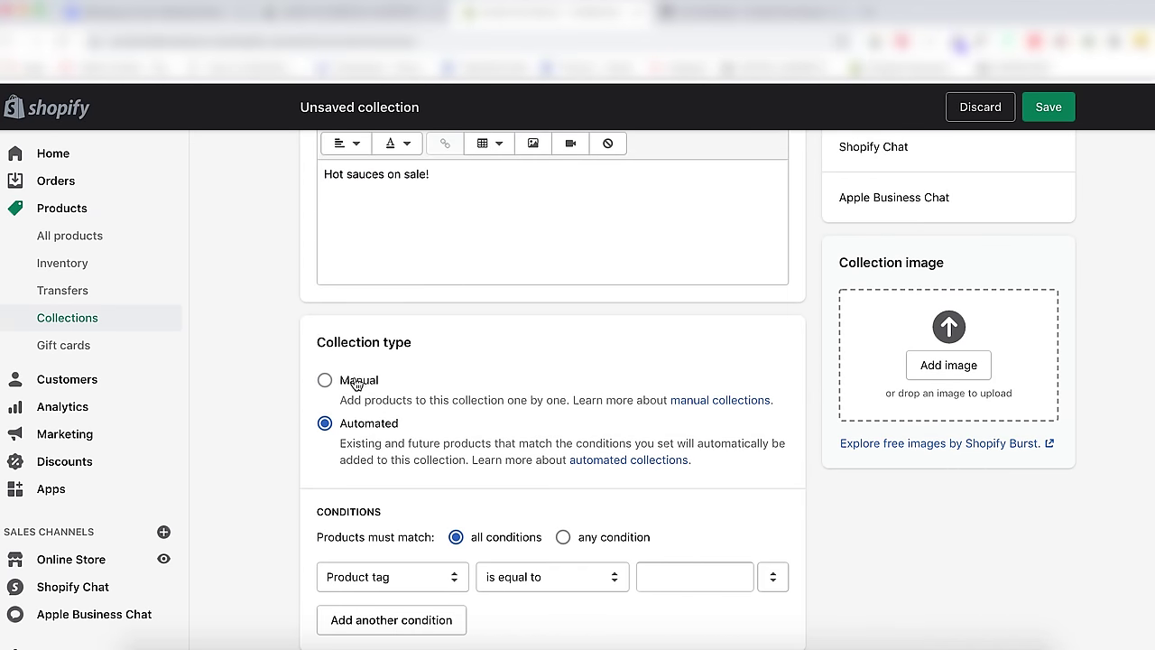
{"action": "left_click", "coordinate": [357, 383]}
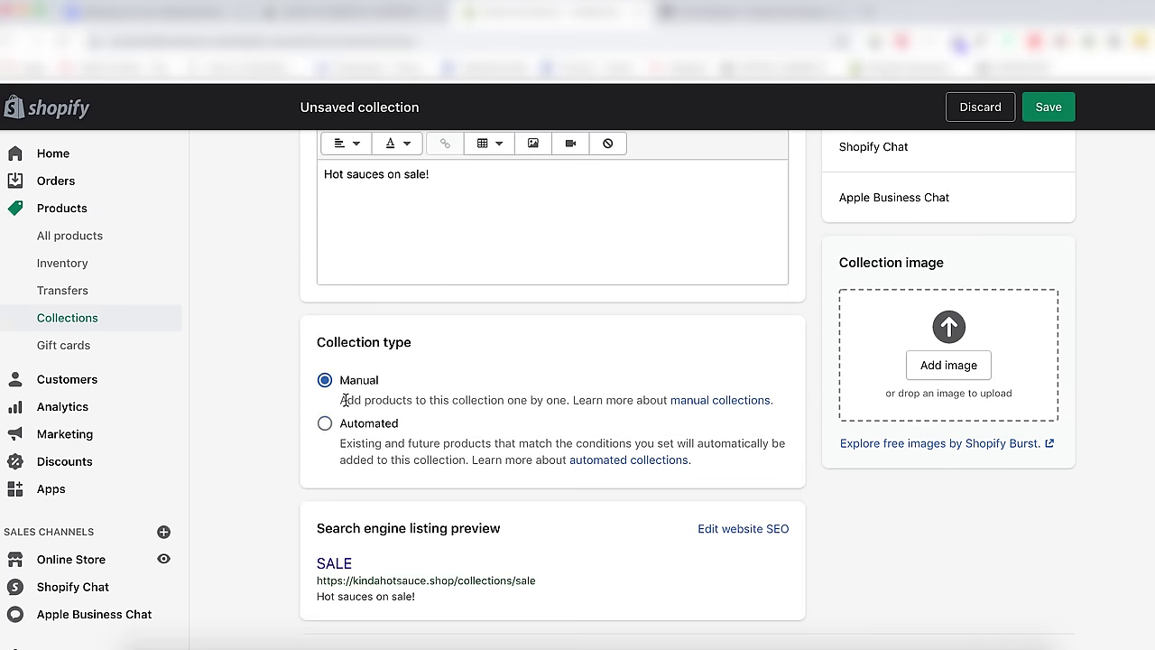
{"action": "left_click", "coordinate": [325, 424]}
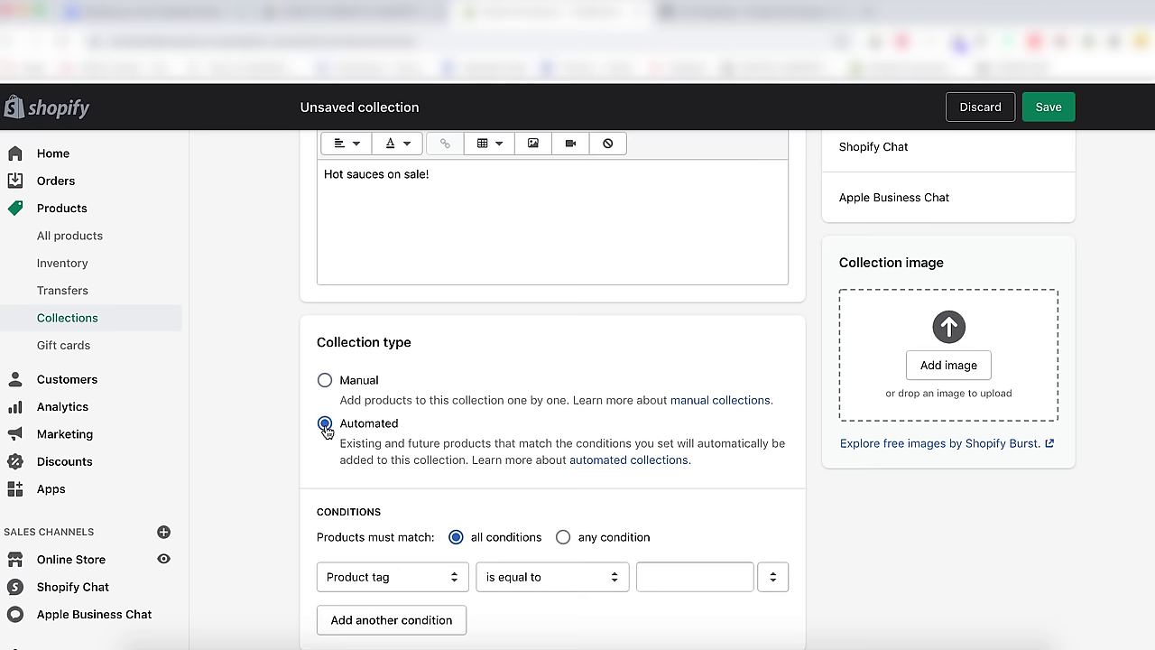
Add two more product tag conditions to the automated SALE collection.
{"action": "scroll", "coordinate": [326, 430], "scroll_direction": "down", "scroll_amount": 2}
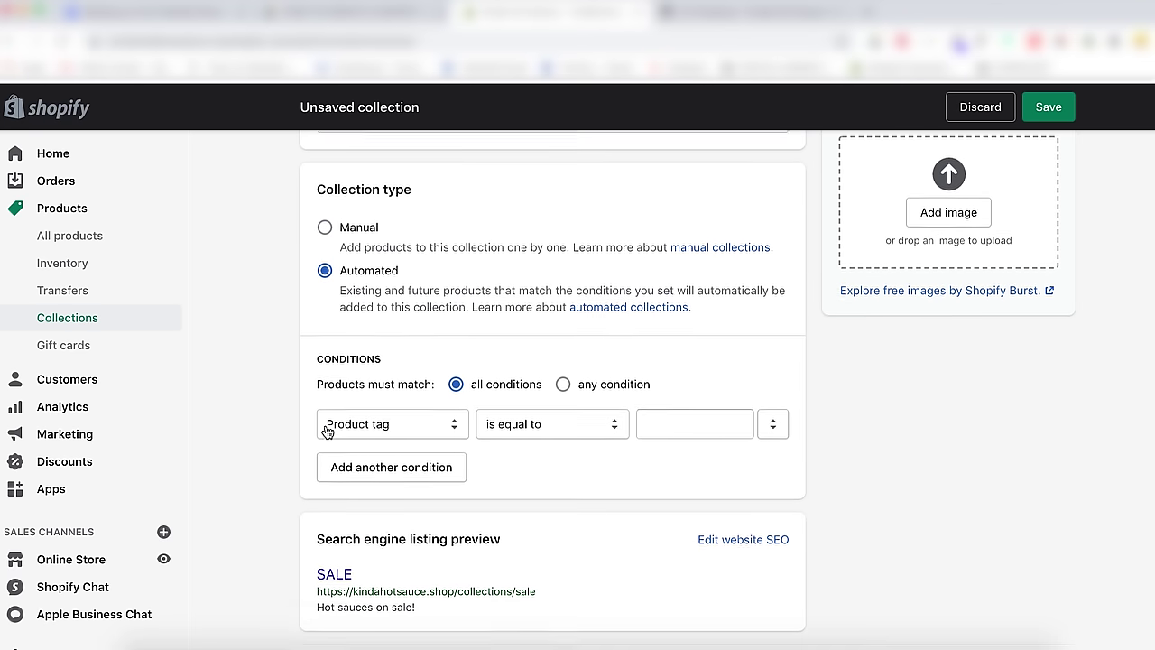
{"action": "left_click", "coordinate": [356, 466]}
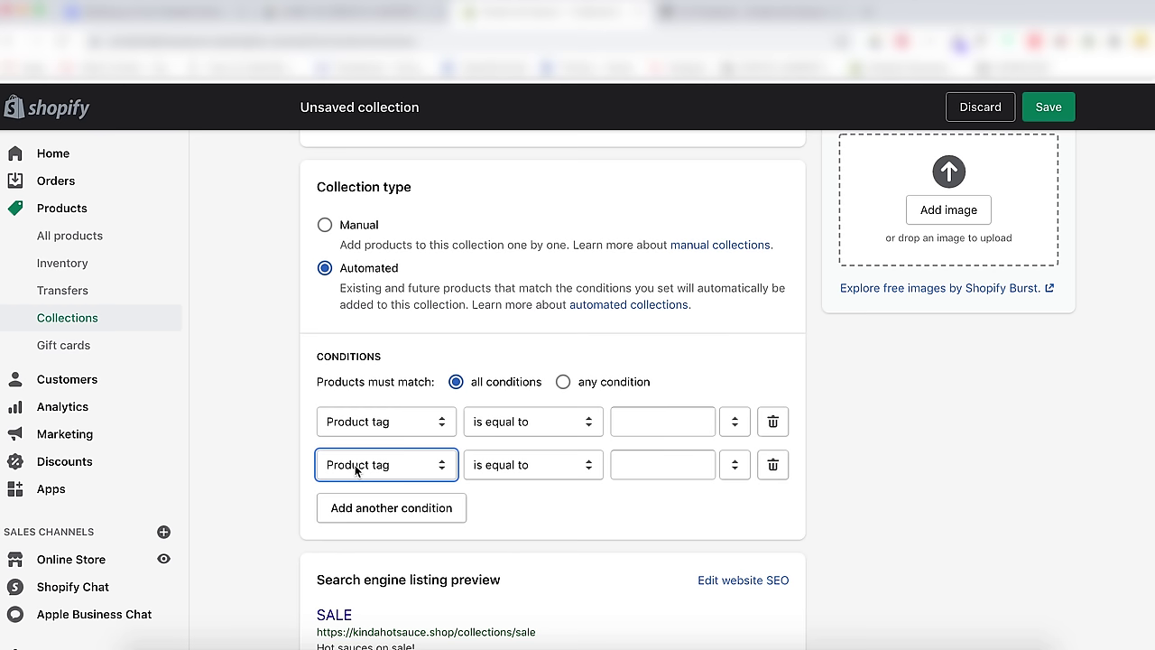
{"action": "left_click", "coordinate": [362, 507]}
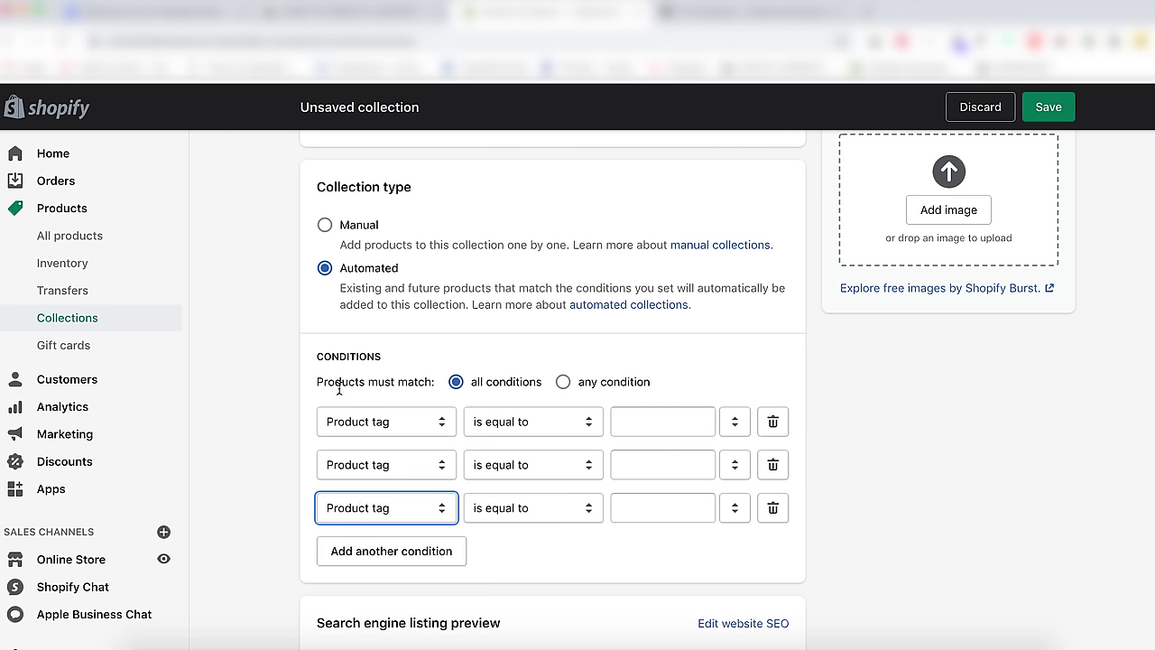
Make the collection's products match any condition and remove the two extra product tag conditions.
{"action": "left_click_drag", "start_coordinate": [318, 382], "coordinate": [448, 388]}
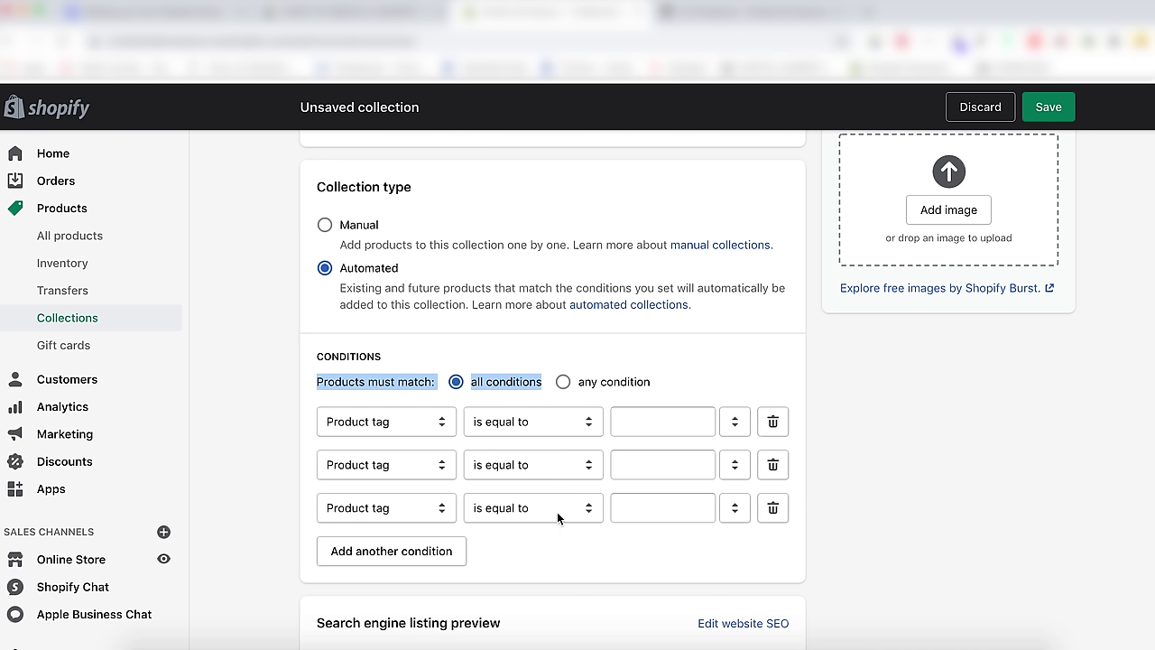
{"action": "left_click", "coordinate": [597, 386]}
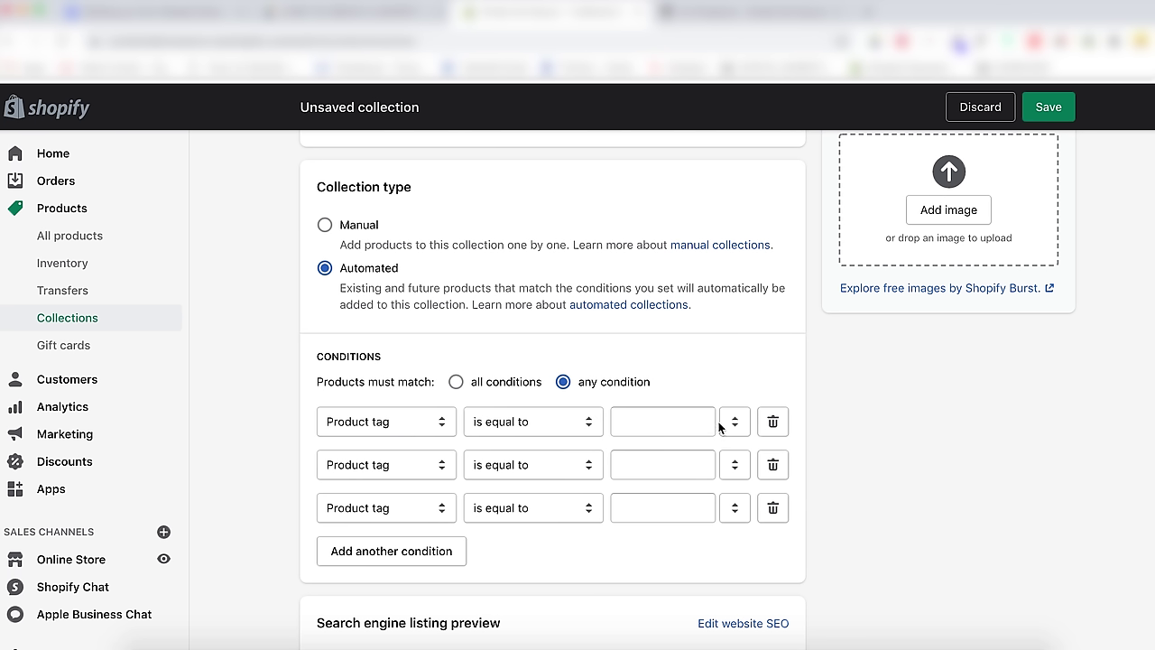
{"action": "left_click", "coordinate": [773, 508]}
{"action": "left_click", "coordinate": [773, 508]}
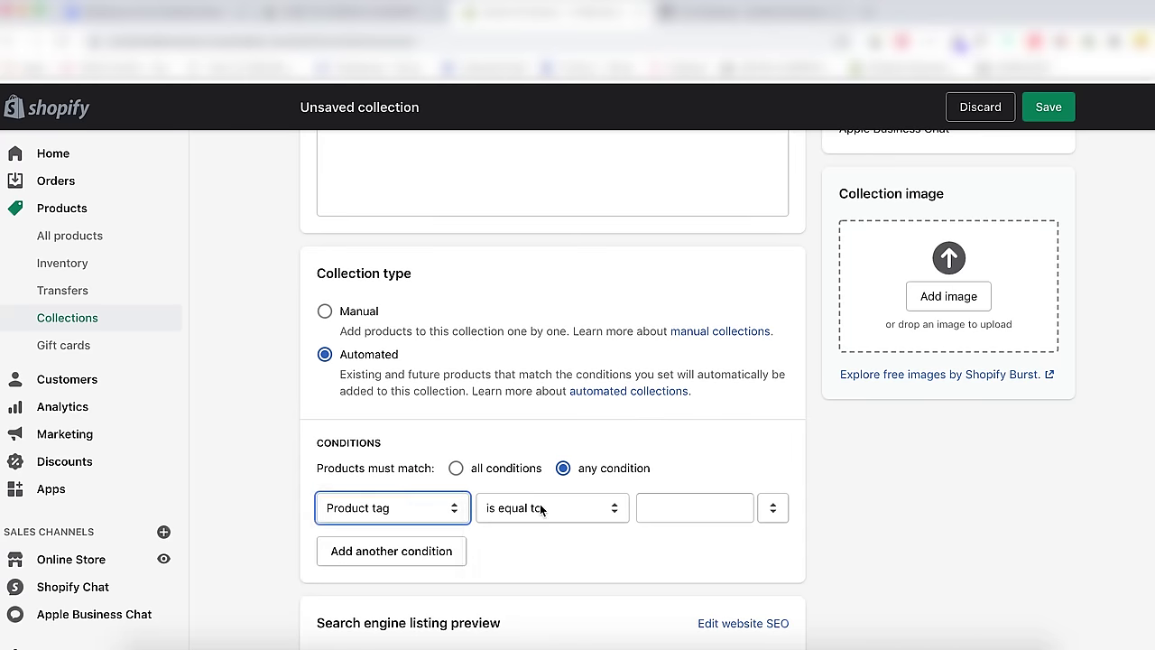
Set the remaining condition to Compare at price is greater than US$ 1 and save the SALE collection.
{"action": "left_click", "coordinate": [542, 510]}
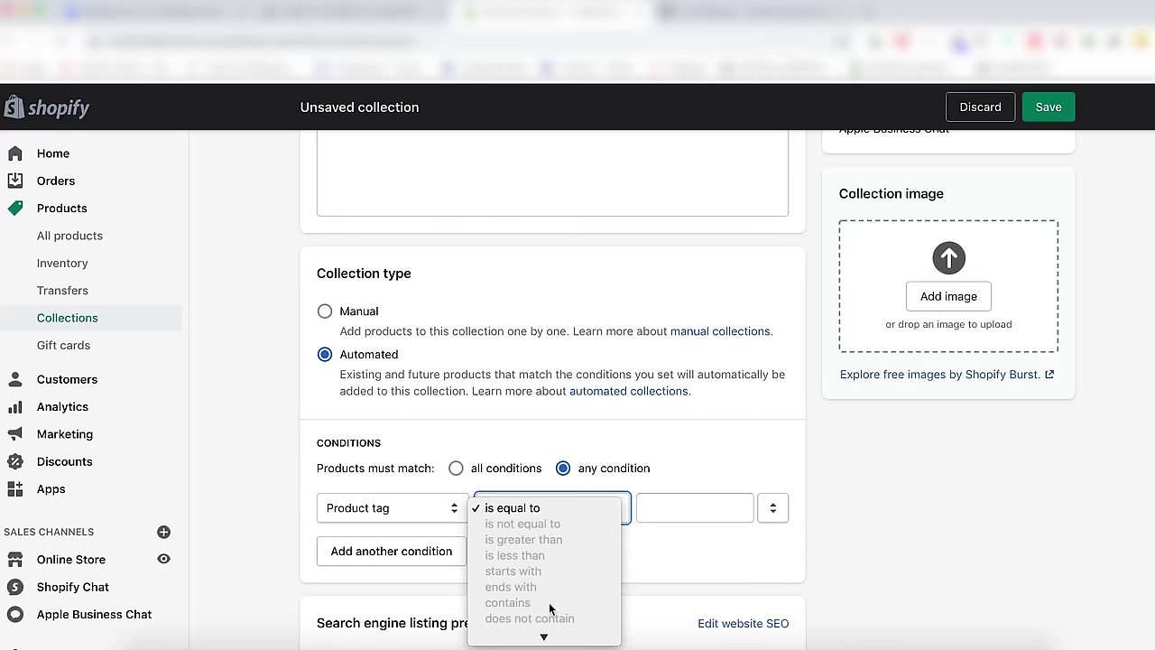
{"action": "left_click", "coordinate": [415, 507]}
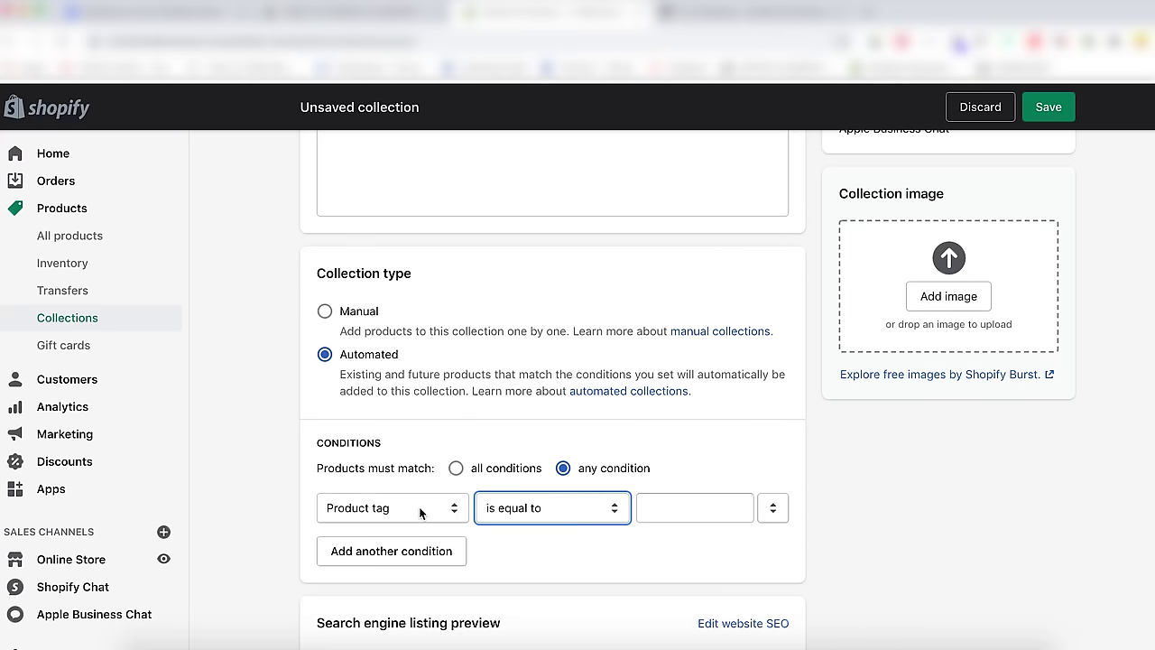
{"action": "left_click", "coordinate": [420, 506]}
{"action": "left_click", "coordinate": [422, 523]}
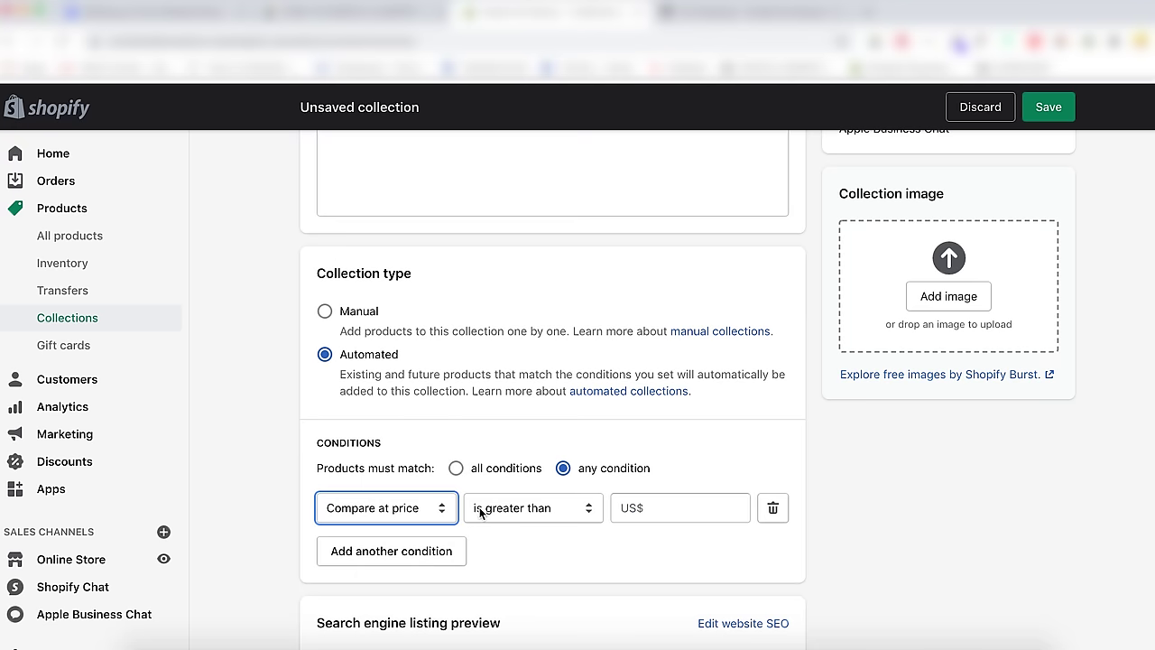
{"action": "left_click", "coordinate": [659, 502]}
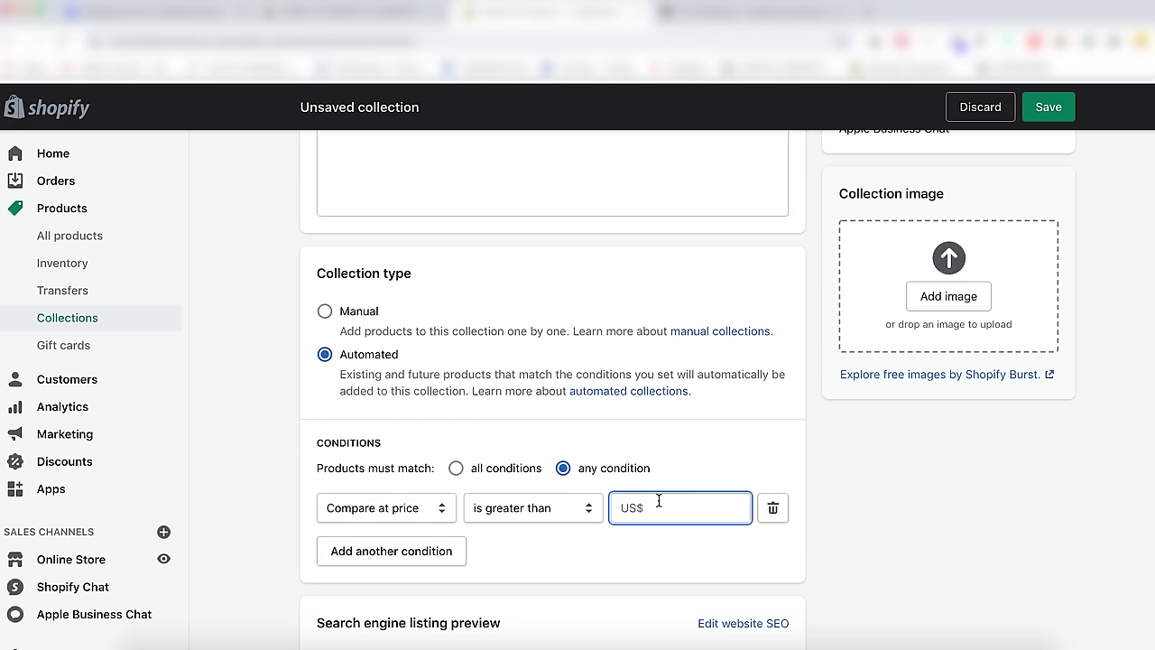
{"action": "left_click", "coordinate": [827, 547]}
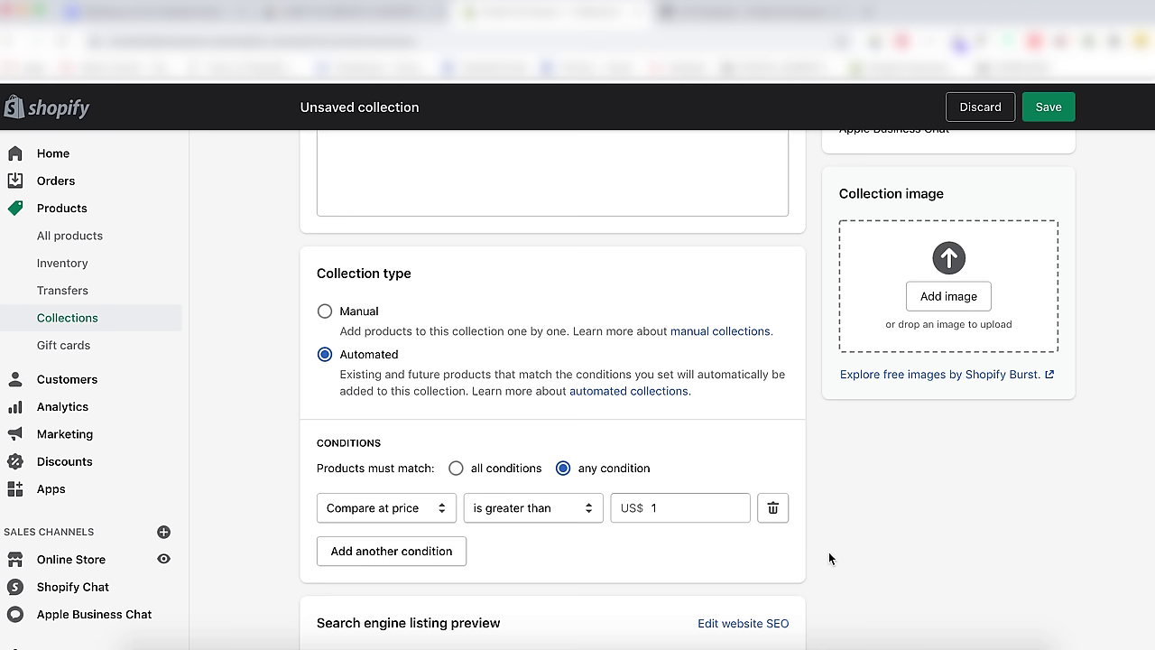
{"action": "left_click", "coordinate": [1065, 109]}
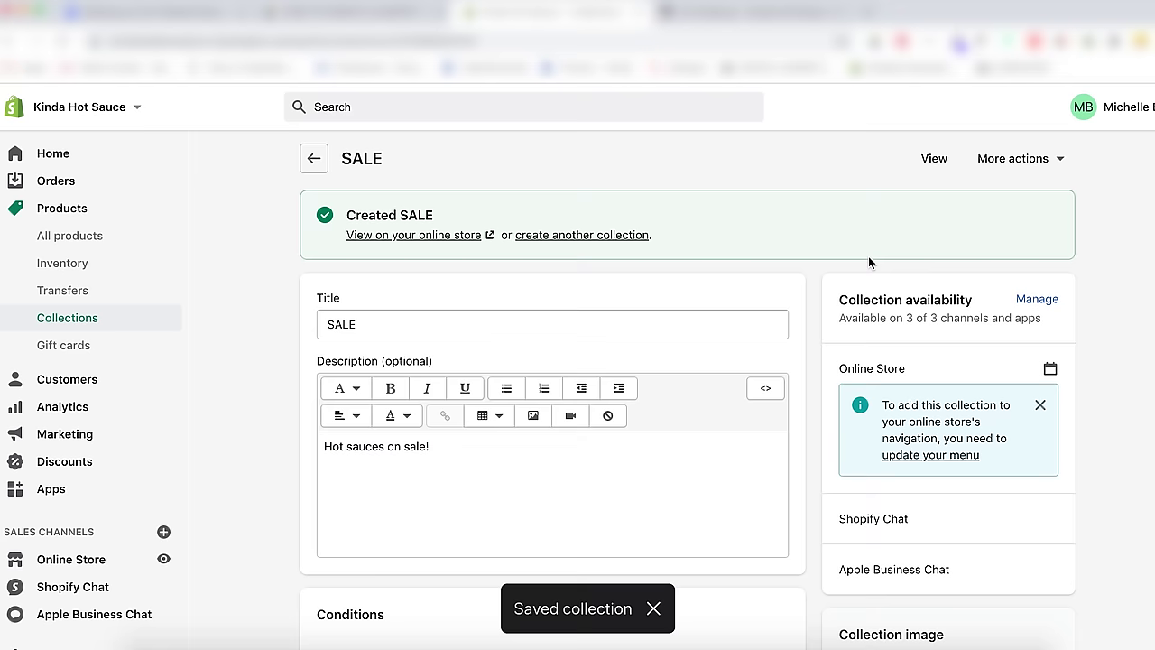
Set the SALE collection's product sort order to Manually and grab the Kinda Hot Sauce Bundle for reordering.
{"action": "scroll", "coordinate": [728, 451], "scroll_direction": "down", "scroll_amount": 3}
{"action": "scroll", "coordinate": [728, 449], "scroll_direction": "down", "scroll_amount": 4}
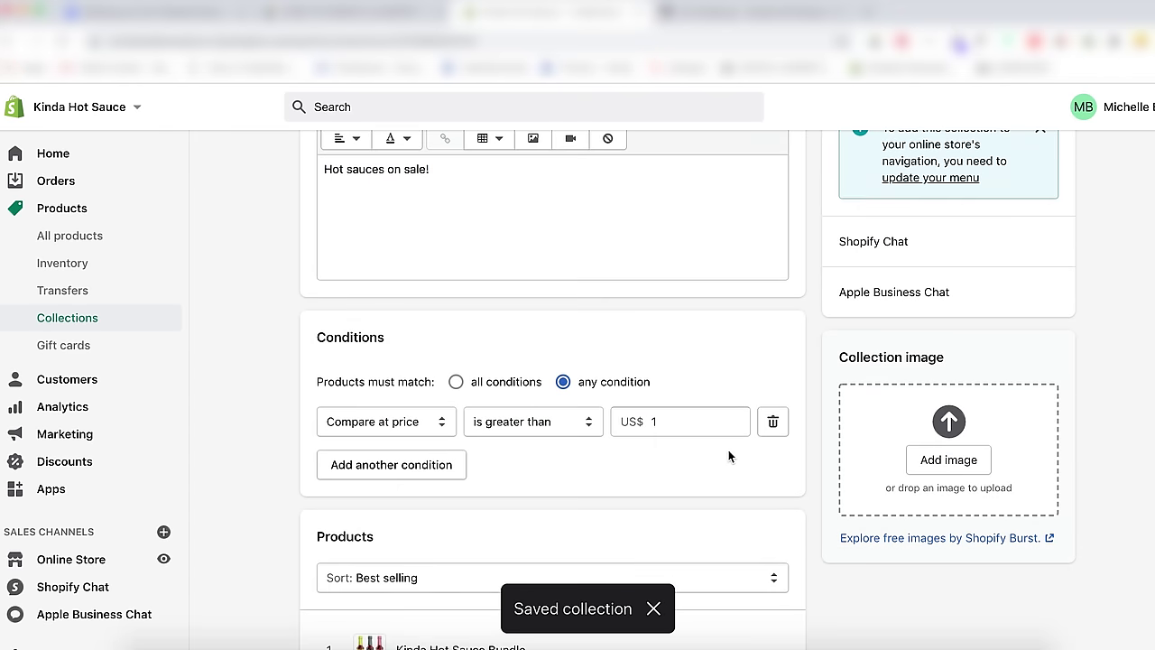
{"action": "left_click", "coordinate": [565, 298]}
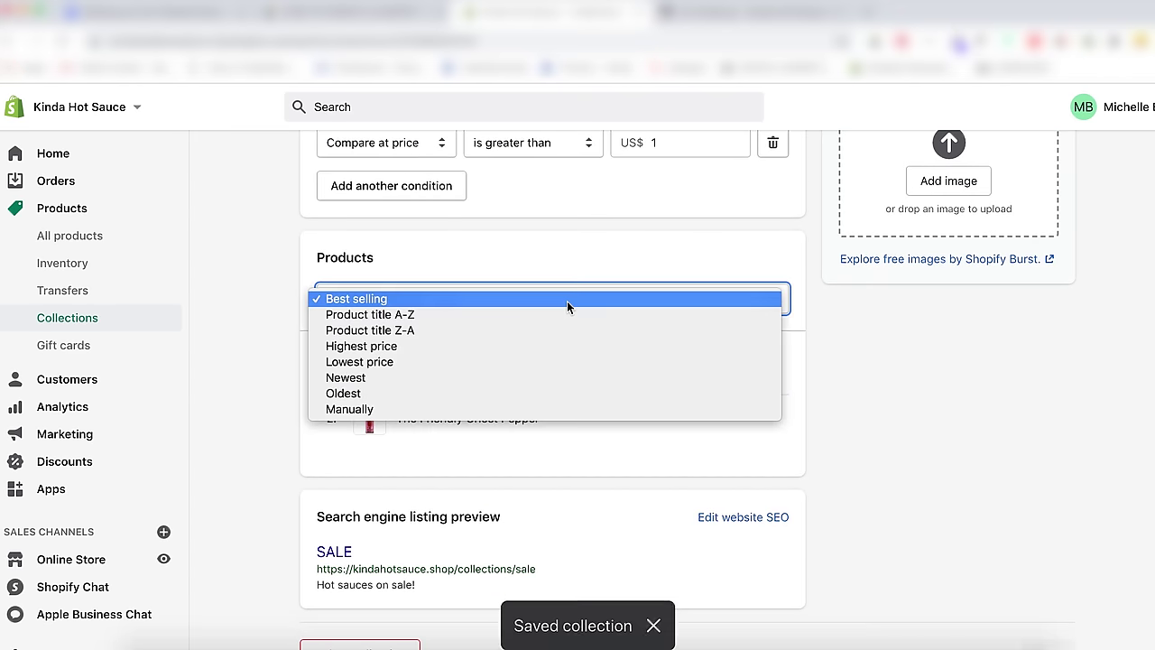
{"action": "left_click", "coordinate": [548, 411]}
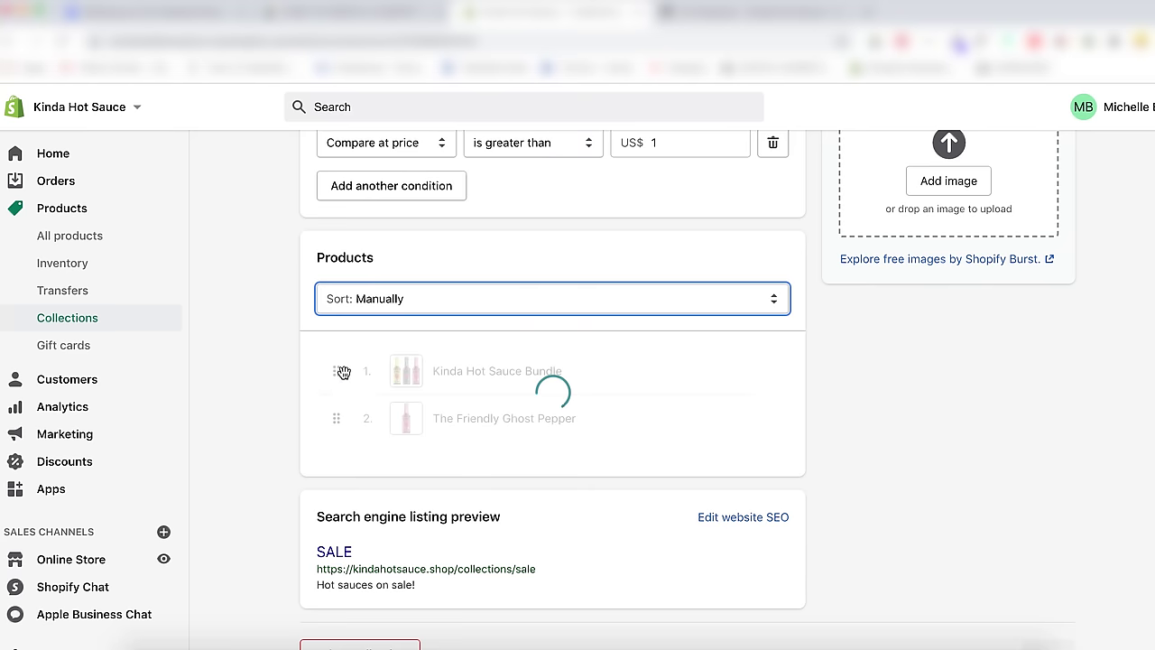
{"action": "mouse_move", "coordinate": [343, 371]}
{"action": "left_mouse_down"}
{"action": "mouse_move", "coordinate": [350, 430]}
{"action": "mouse_move", "coordinate": [350, 365]}
{"action": "left_mouse_up"}
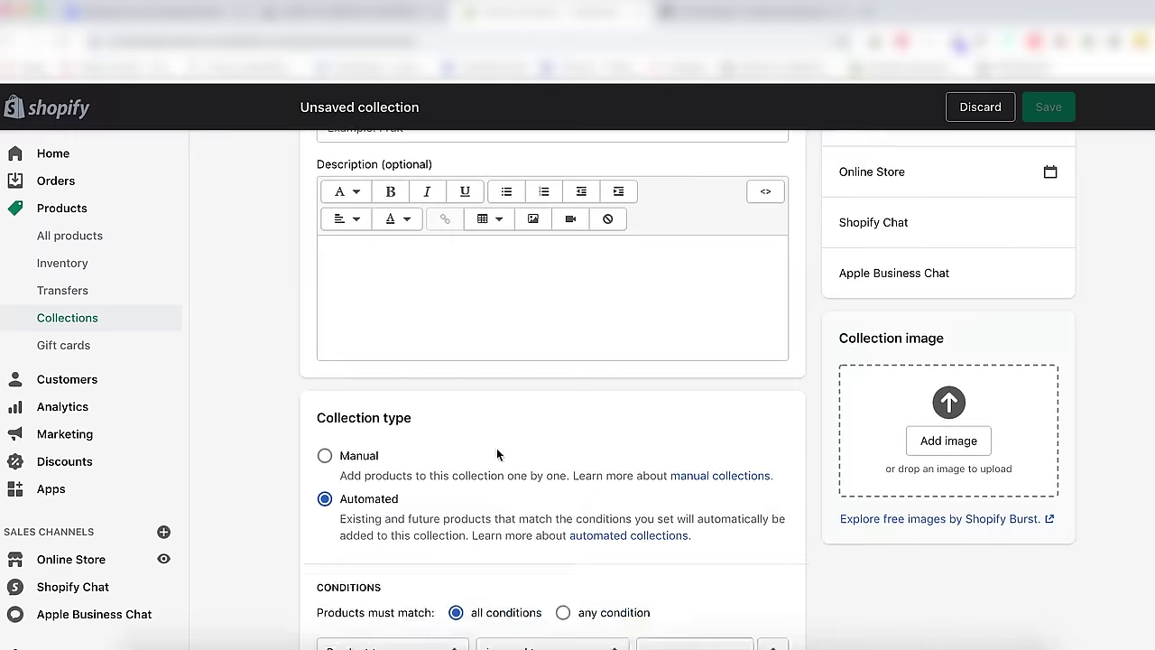
Create and save a Manual collection titled "Example of Mannual Collection".
{"action": "scroll", "coordinate": [497, 379], "scroll_direction": "up", "scroll_amount": 3}
{"action": "left_click", "coordinate": [443, 238]}
{"action": "type", "text": "Example of Manual Collection"}
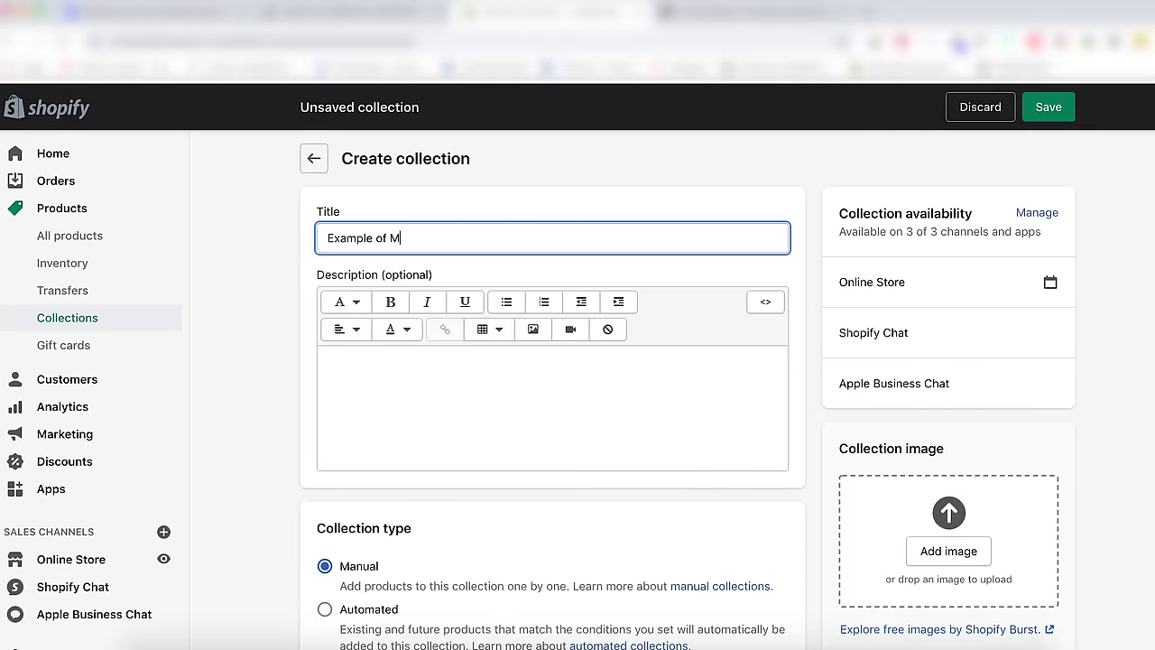
{"action": "left_click", "coordinate": [495, 392]}
{"action": "scroll", "coordinate": [496, 392], "scroll_direction": "down", "scroll_amount": 3}
{"action": "left_click", "coordinate": [1048, 106]}
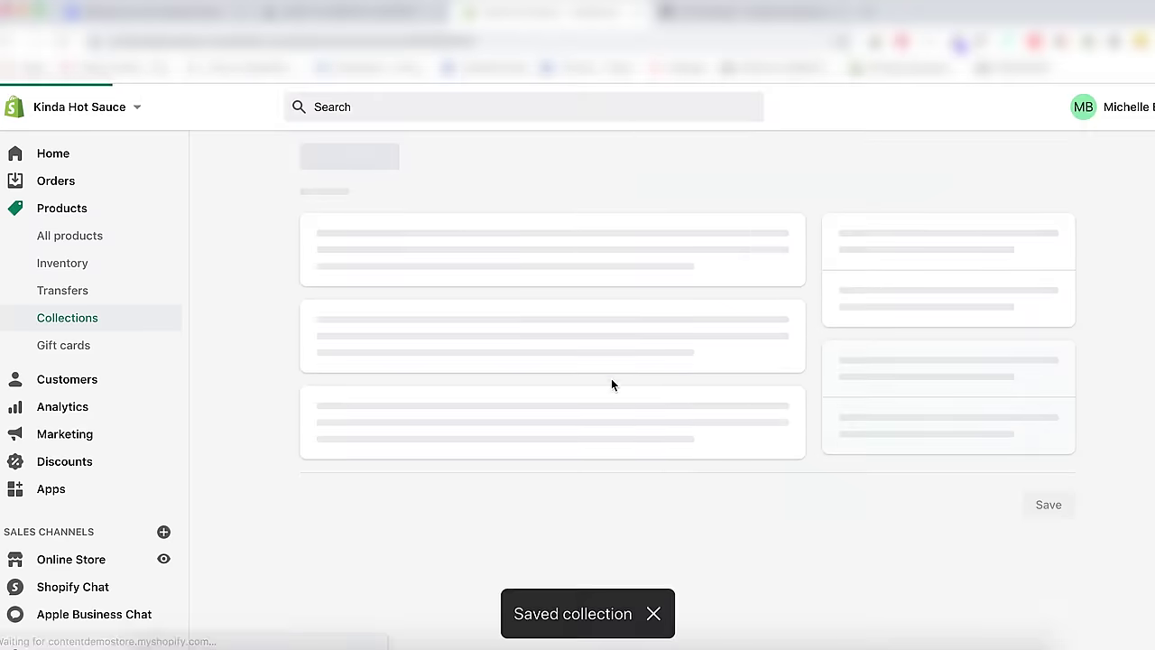
Set the new collection's search engine page title to "Kinda Hot Sauce Sale - Hot Sauces at great prices".
{"action": "scroll", "coordinate": [497, 420], "scroll_direction": "down", "scroll_amount": 2}
{"action": "left_click", "coordinate": [713, 501]}
{"action": "key", "text": "super+a"}
{"action": "type", "text": "Sale - Hot Sauces at great prices"}
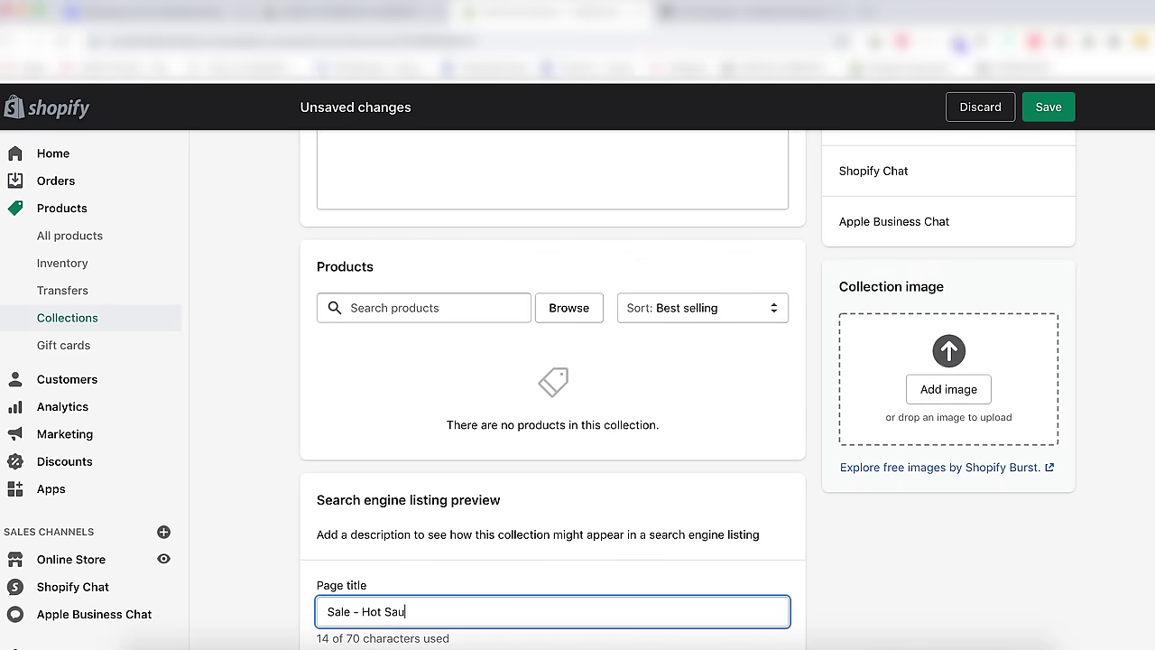
{"action": "scroll", "coordinate": [525, 620], "scroll_direction": "down", "scroll_amount": 2}
{"action": "key", "text": "super+Left"}
{"action": "type", "text": "K"}
Enter the SEO description "Make sure to include keywords like Ghost Pepper, Hot Sauce and Sale" and the URL handle kinda-hot-sauce-sale.
{"action": "type", "text": "Ghost Pepper, Hot Sauce "}
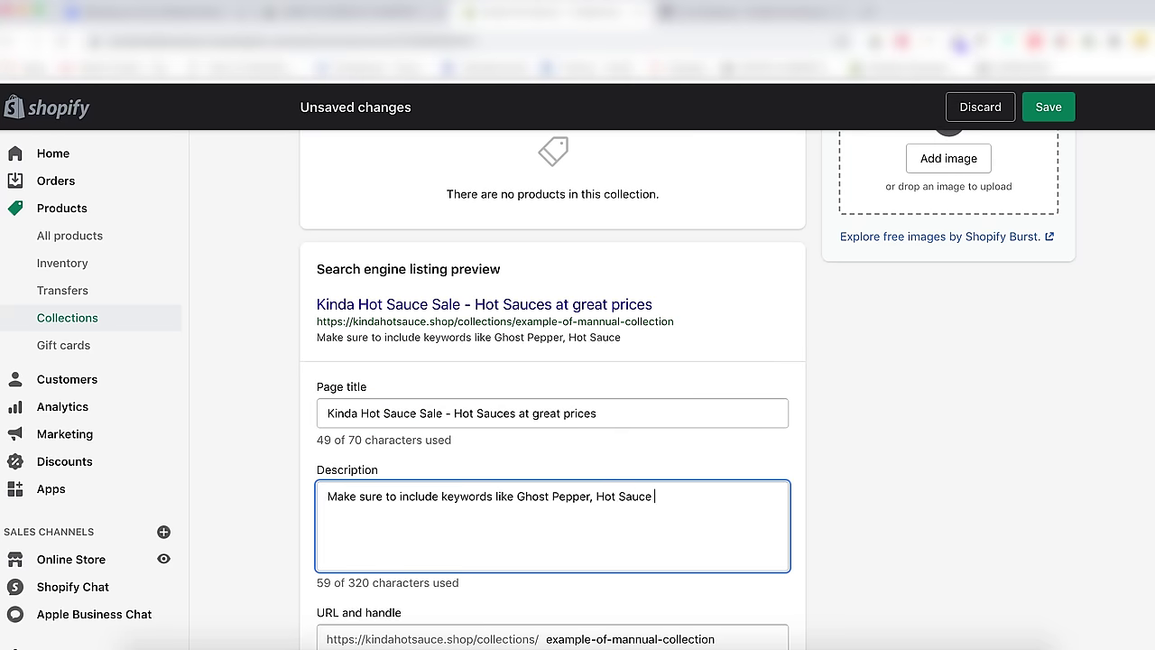
{"action": "type", "text": "and Sale"}
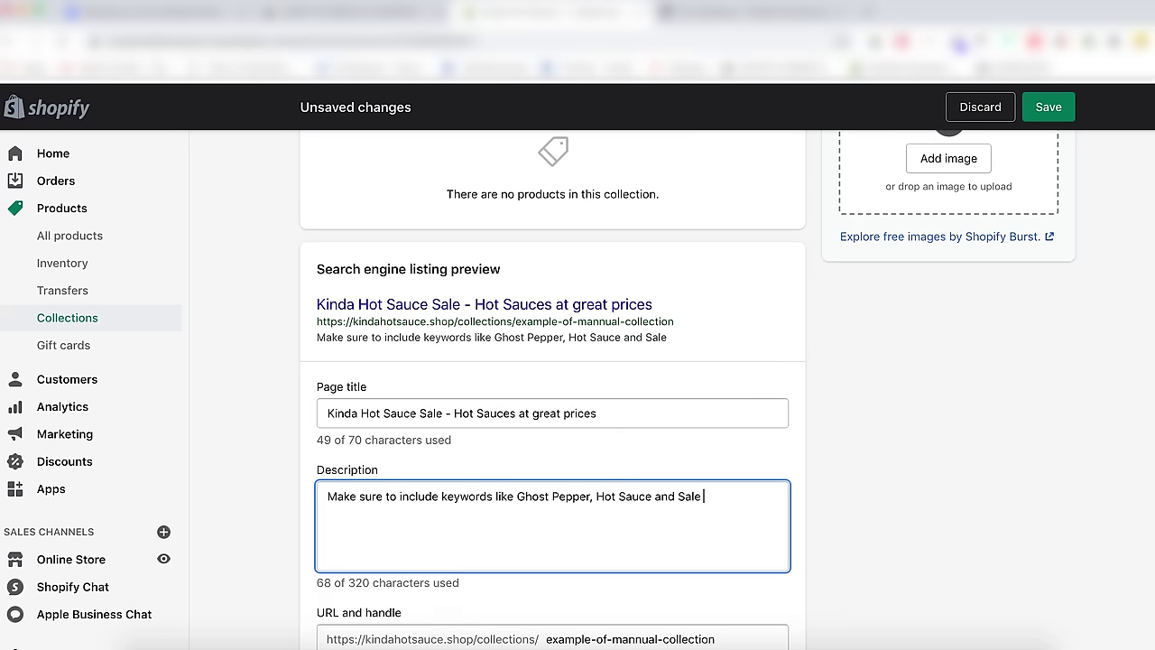
{"action": "scroll", "coordinate": [552, 388], "scroll_direction": "down", "scroll_amount": 1}
{"action": "triple_click", "coordinate": [747, 594]}
{"action": "type", "text": "kinda-hot-su"}
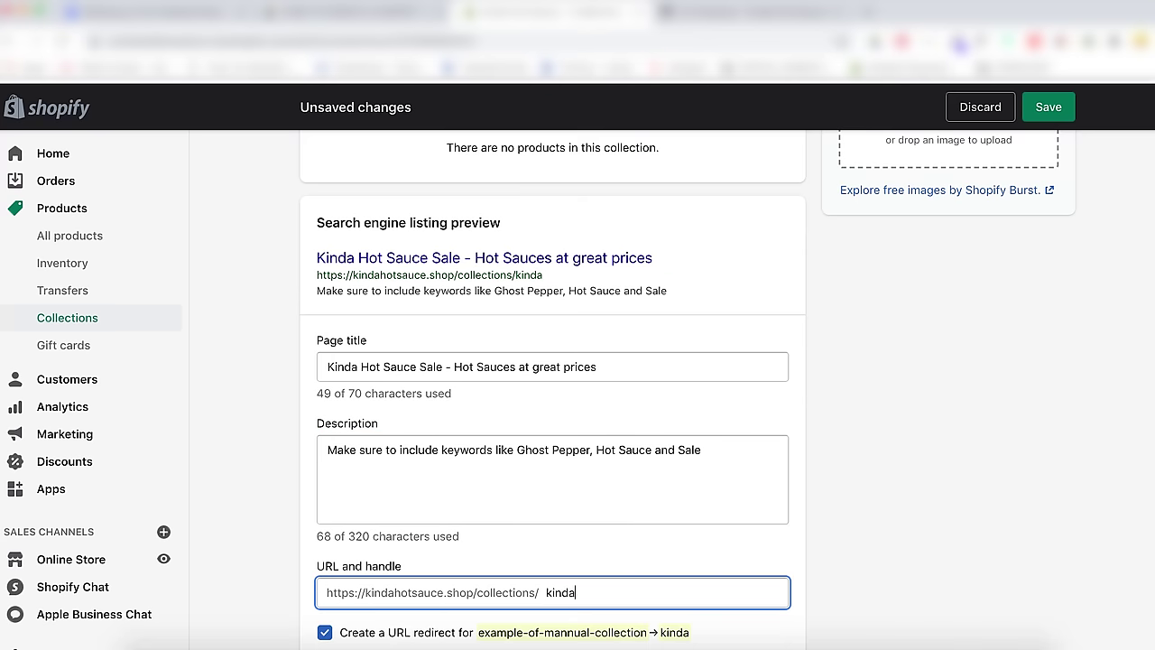
Check the manual collection's sales channel visibility settings and close them without changes.
{"action": "scroll", "coordinate": [706, 510], "scroll_direction": "up", "scroll_amount": 10}
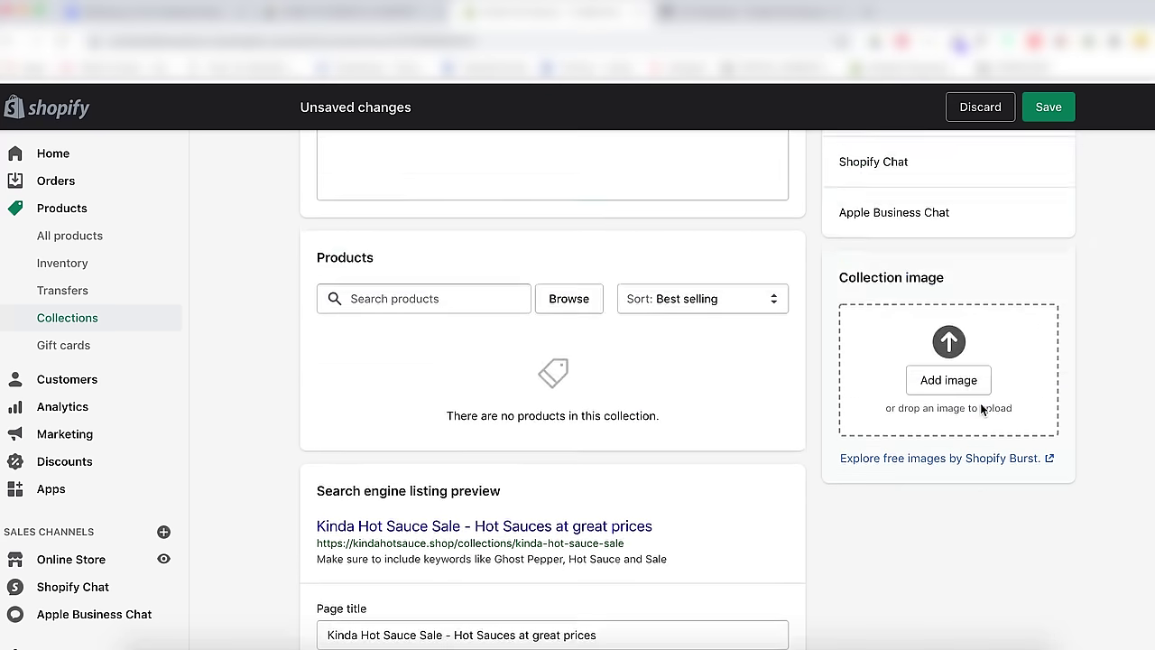
{"action": "left_click", "coordinate": [1035, 301]}
{"action": "left_click", "coordinate": [1037, 301]}
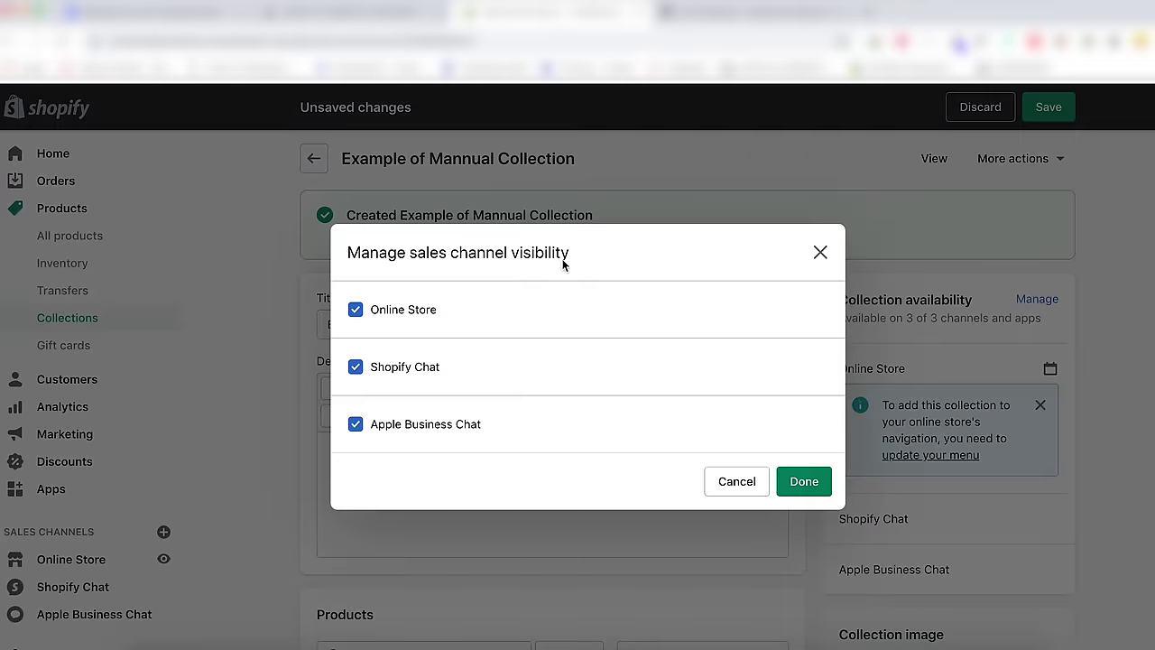
{"action": "left_click", "coordinate": [821, 253]}
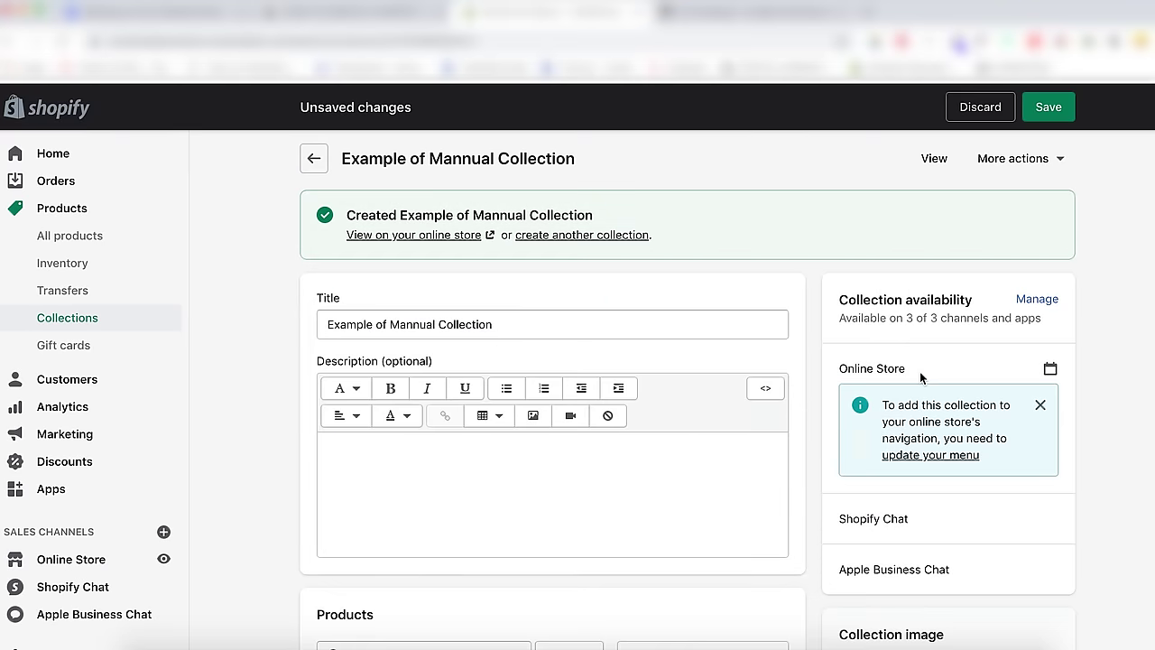
Open the Online Store publishing schedule for the collection, leaving date and time blank, and look over the collection image section.
{"action": "left_click", "coordinate": [1048, 286]}
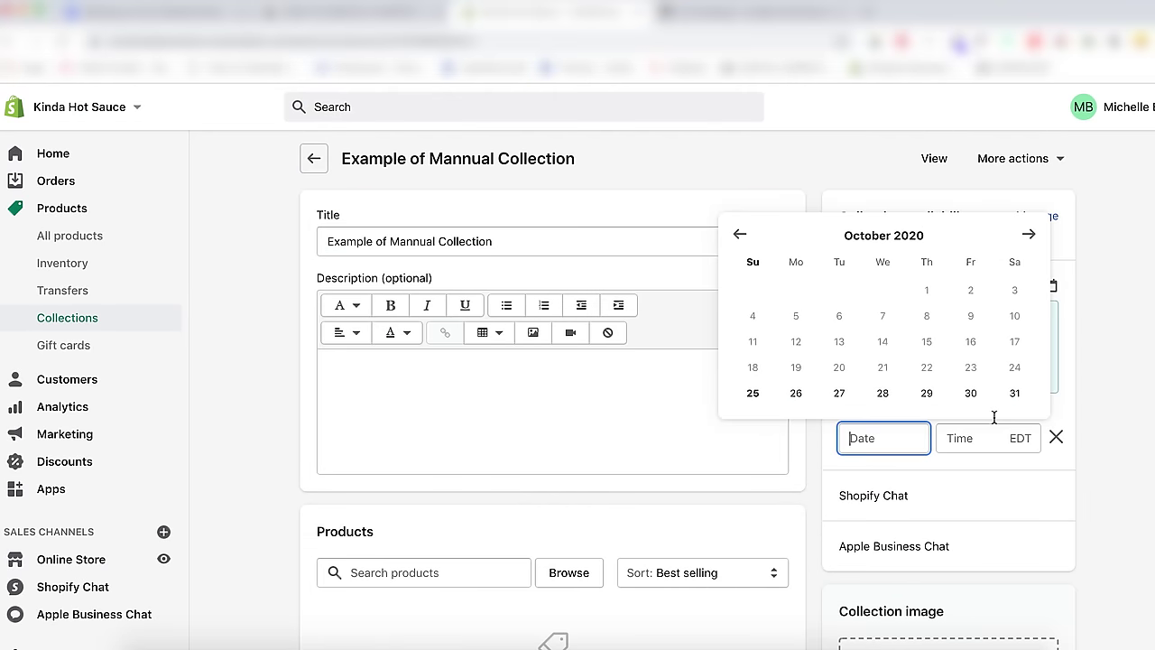
{"action": "left_click", "coordinate": [1072, 344]}
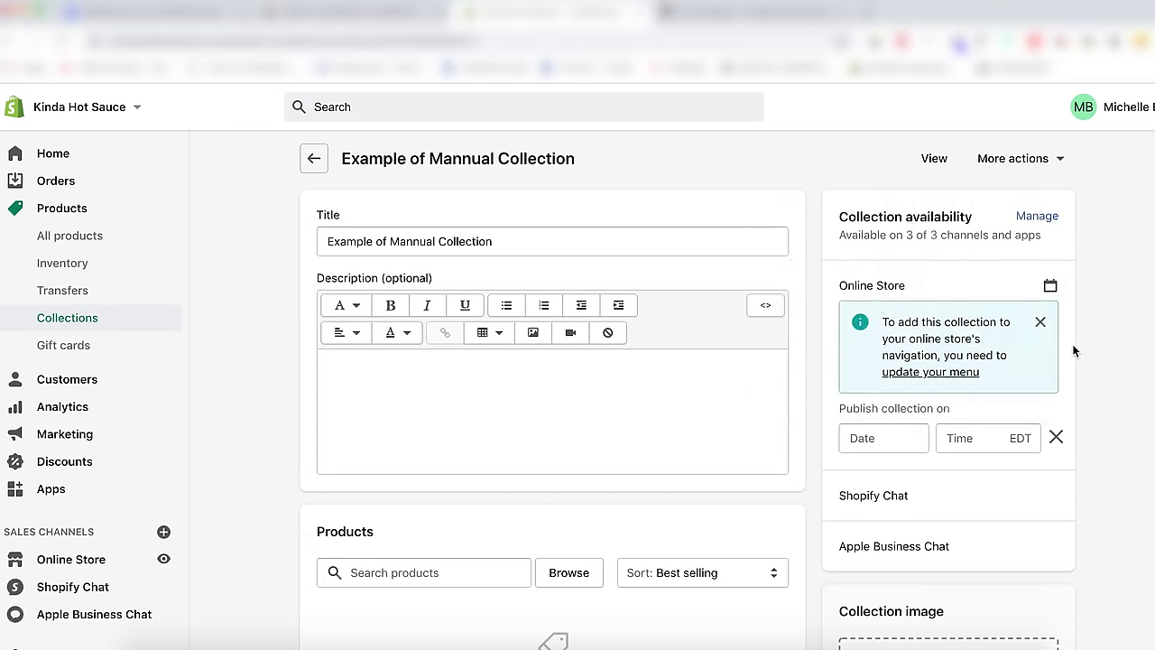
{"action": "scroll", "coordinate": [1072, 344], "scroll_direction": "down", "scroll_amount": 5}
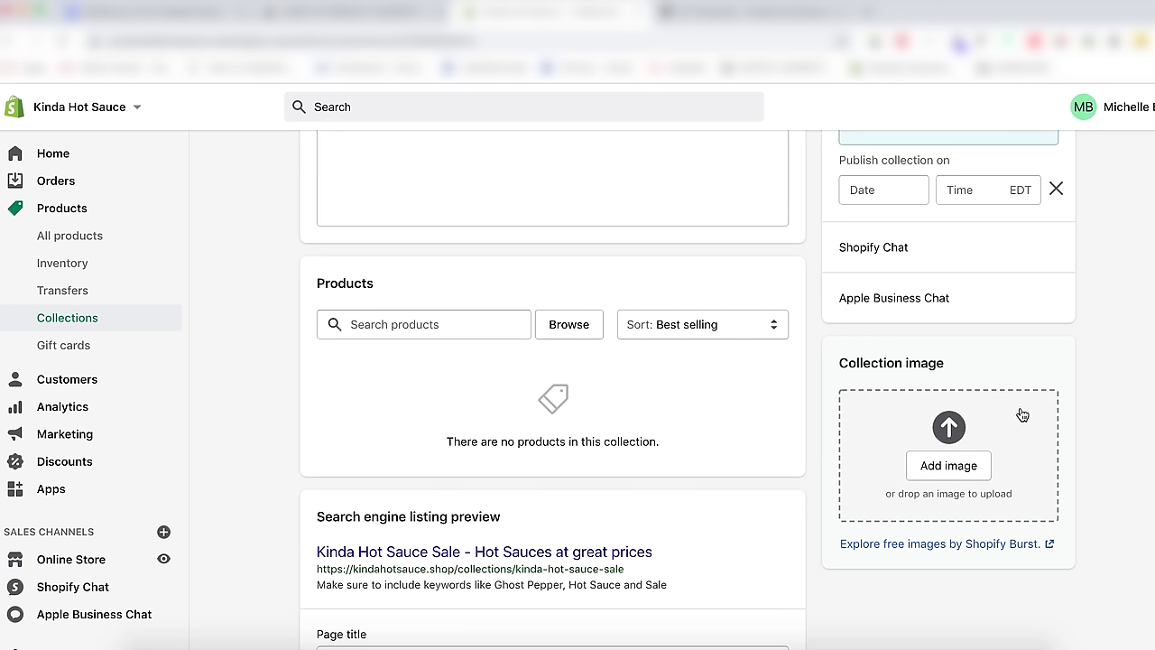
{"action": "scroll", "coordinate": [1021, 414], "scroll_direction": "up", "scroll_amount": 5}
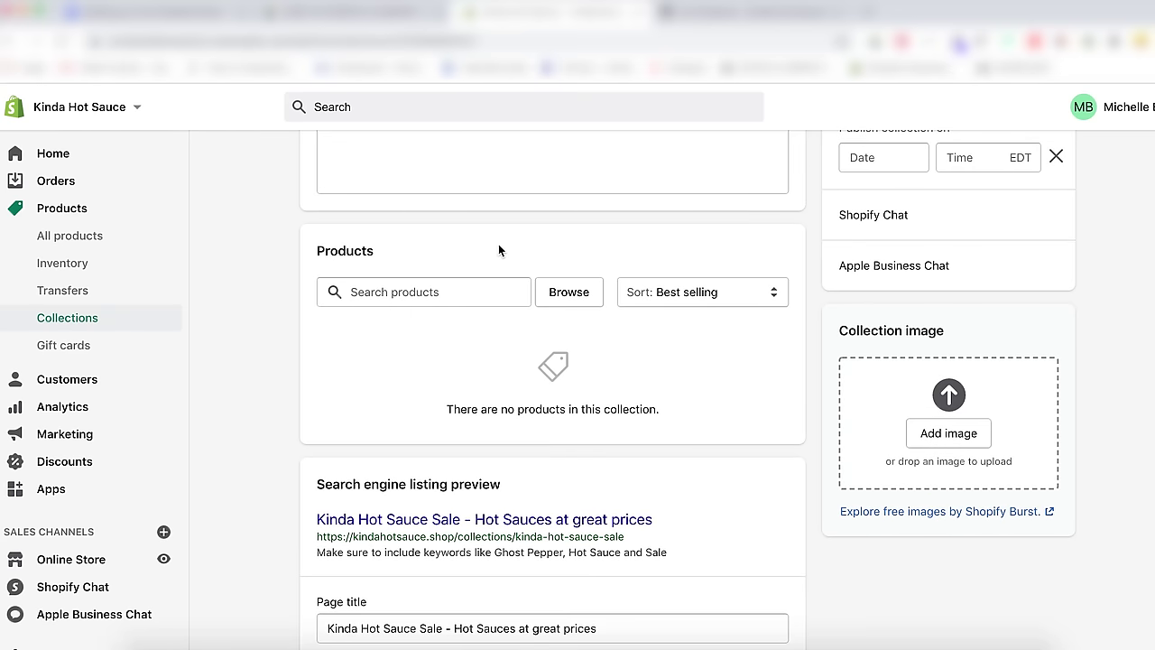
Add Born to be Mild Thai Chilli and Kinda Hot Sauce Bundle to the manual collection.
{"action": "left_click", "coordinate": [555, 297]}
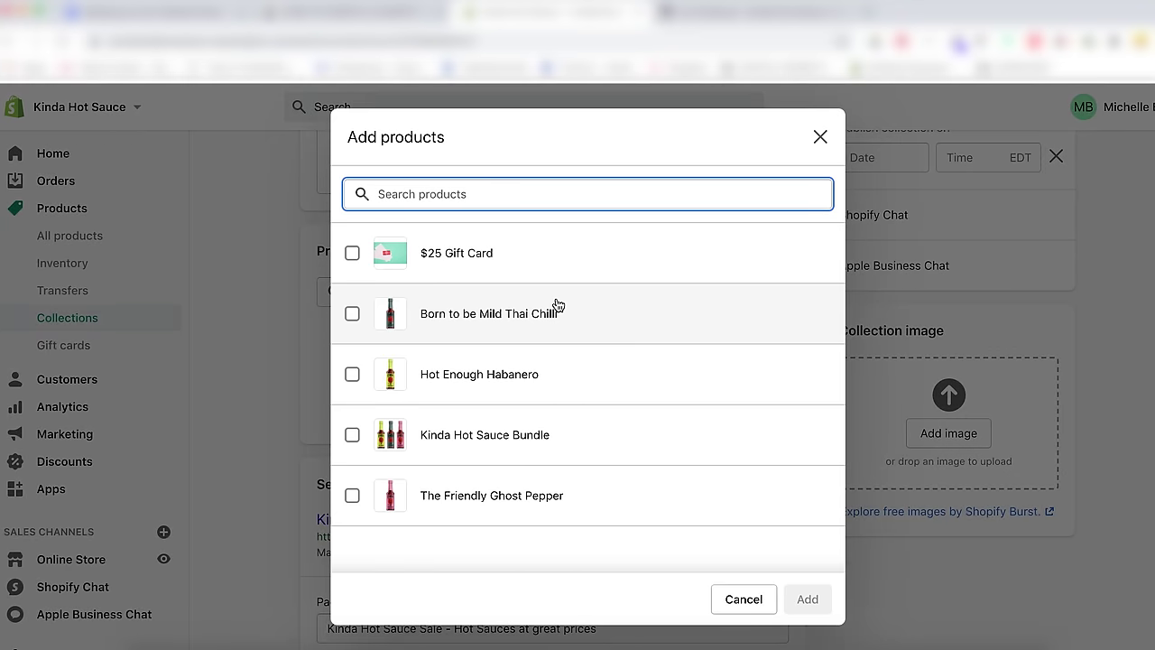
{"action": "left_click", "coordinate": [530, 318]}
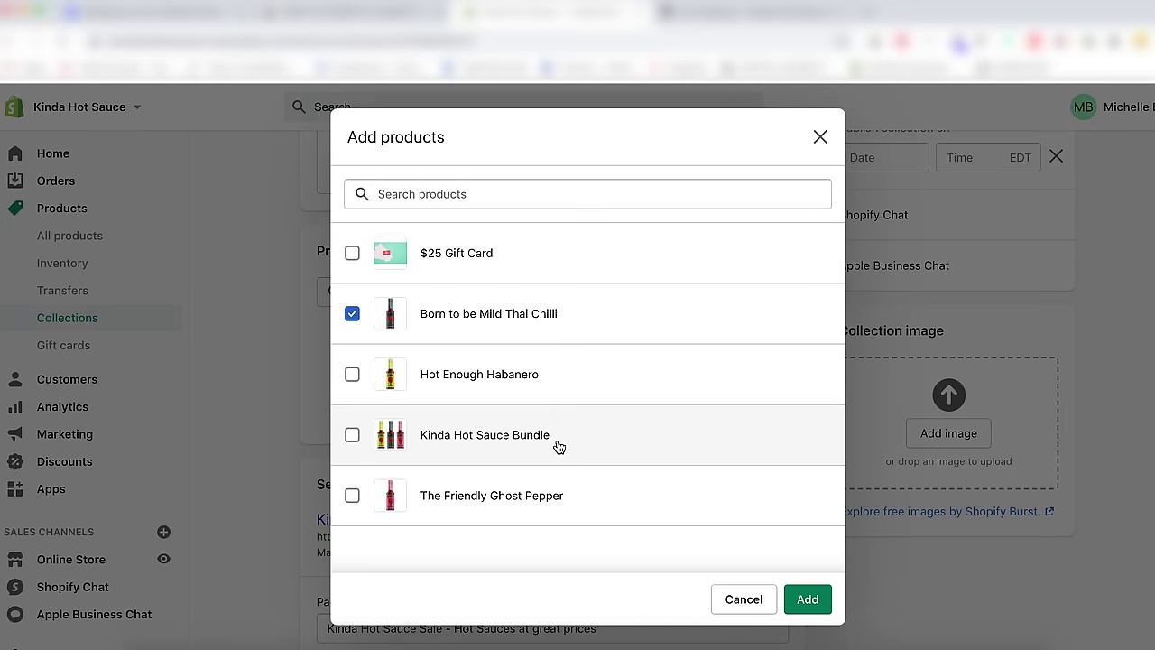
{"action": "scroll", "coordinate": [559, 447], "scroll_direction": "down", "scroll_amount": 1}
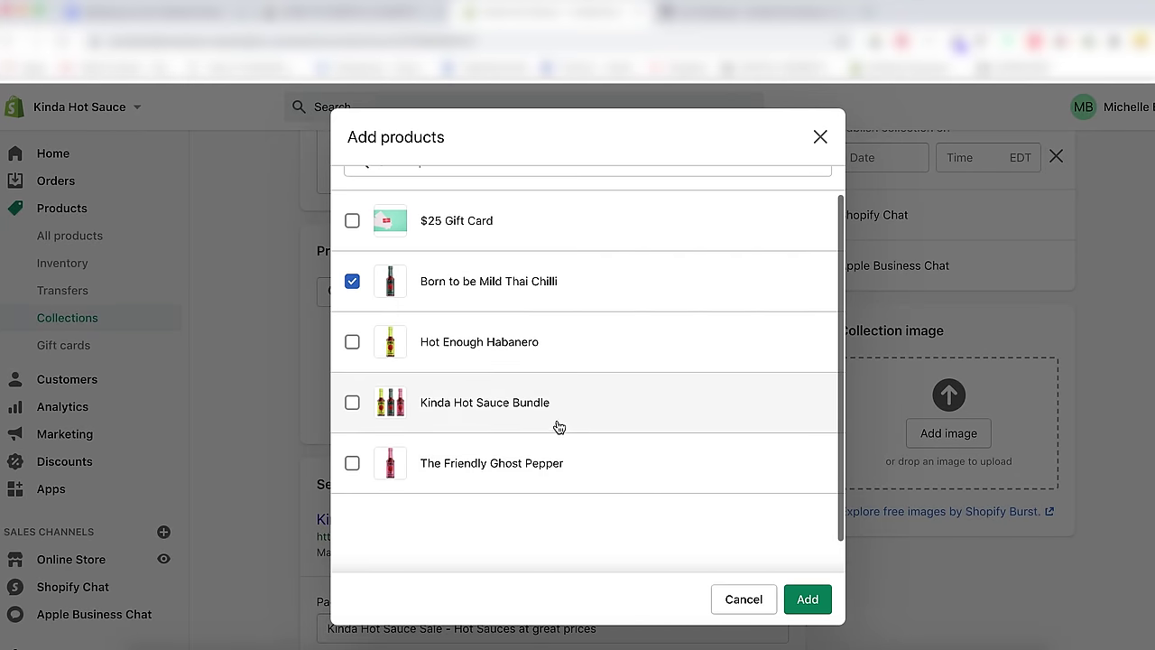
{"action": "left_click", "coordinate": [558, 420]}
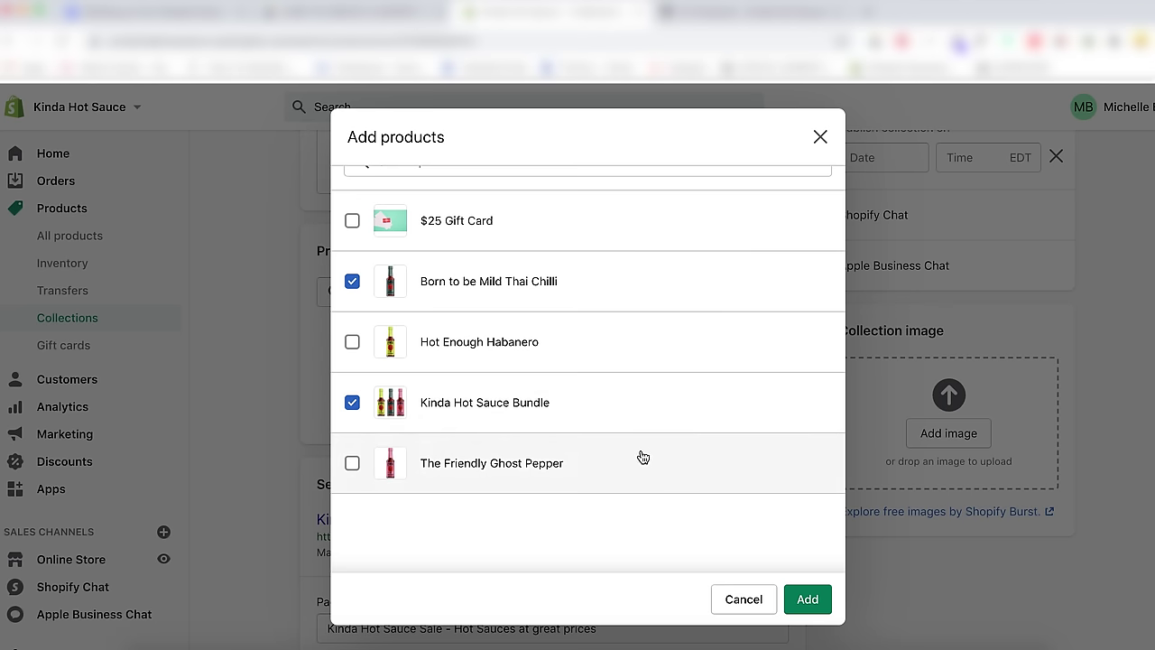
{"action": "left_click", "coordinate": [808, 601]}
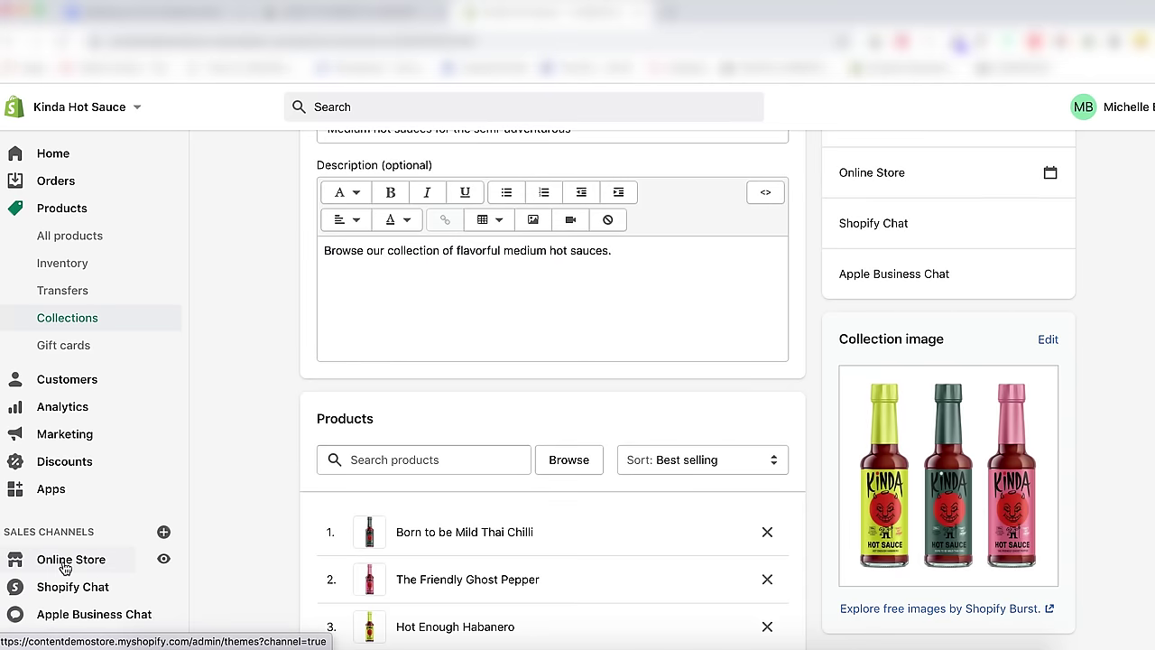
Add a Medium Hot Sauces item to the main menu, linked to the "Medium hot sauces for the semi-adventurous" collection.
{"action": "left_click", "coordinate": [63, 561]}
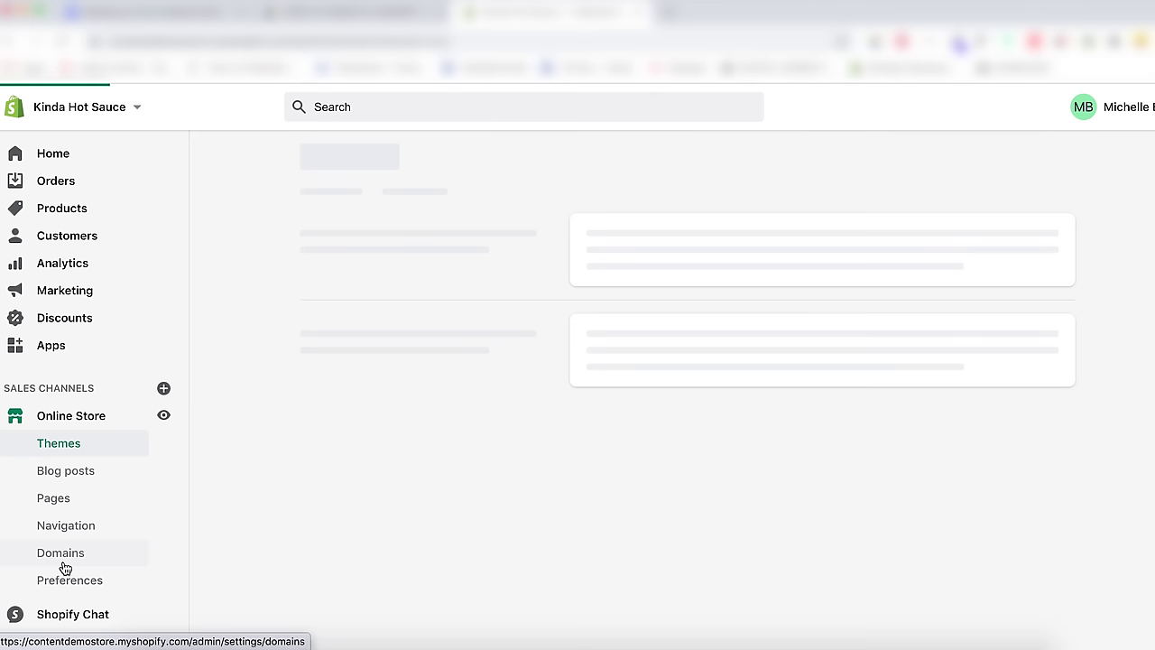
{"action": "left_click", "coordinate": [88, 526]}
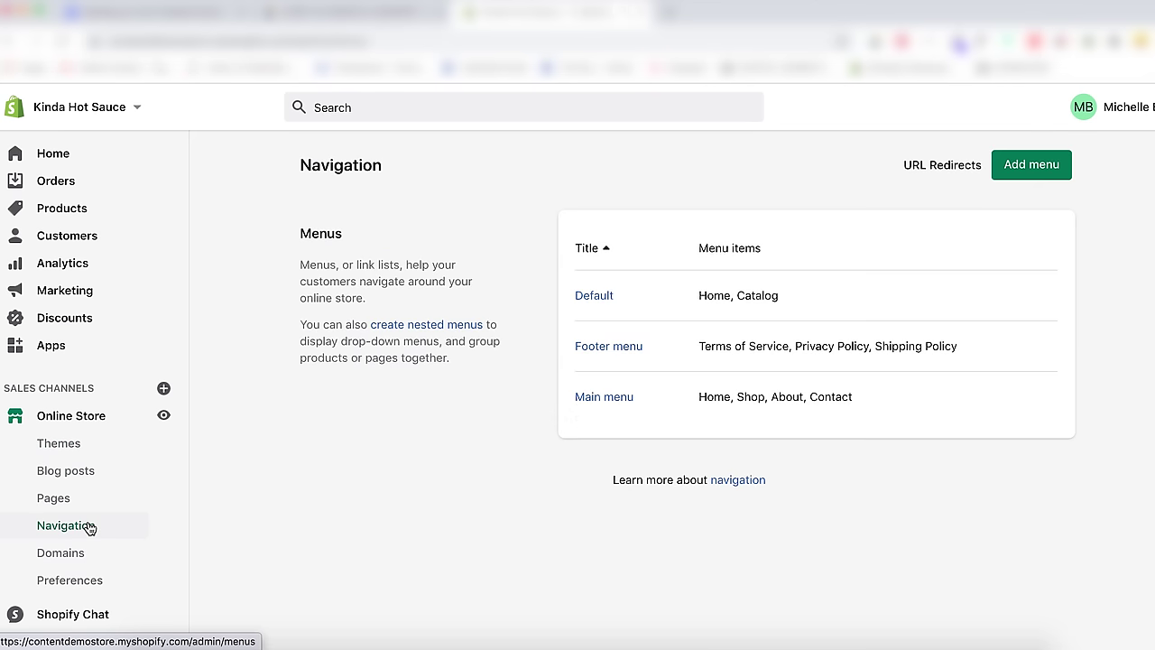
{"action": "left_click", "coordinate": [613, 398]}
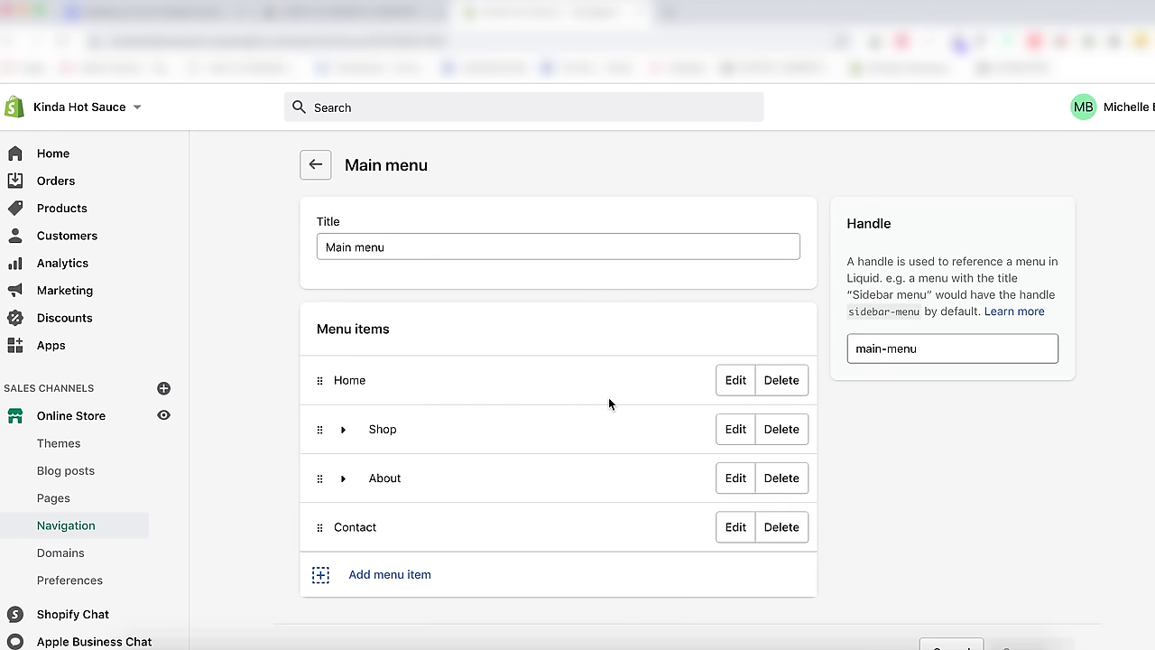
{"action": "left_click", "coordinate": [420, 578]}
{"action": "left_click", "coordinate": [474, 433]}
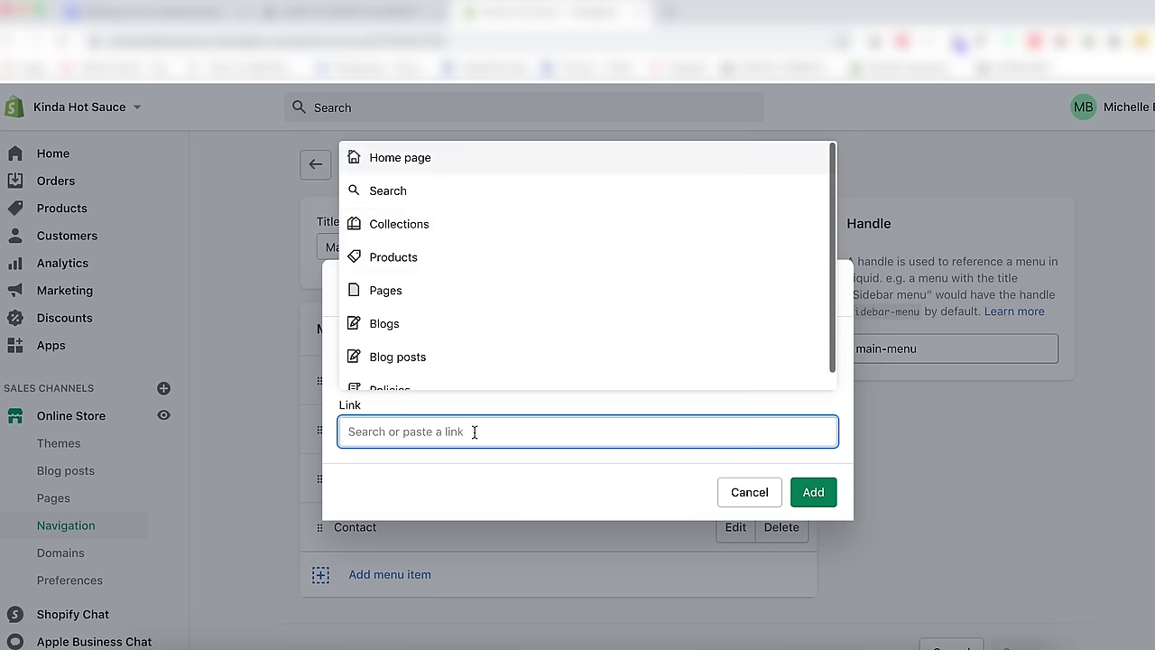
{"action": "left_click", "coordinate": [431, 239]}
{"action": "left_click", "coordinate": [459, 369]}
{"action": "type", "text": "Me"}
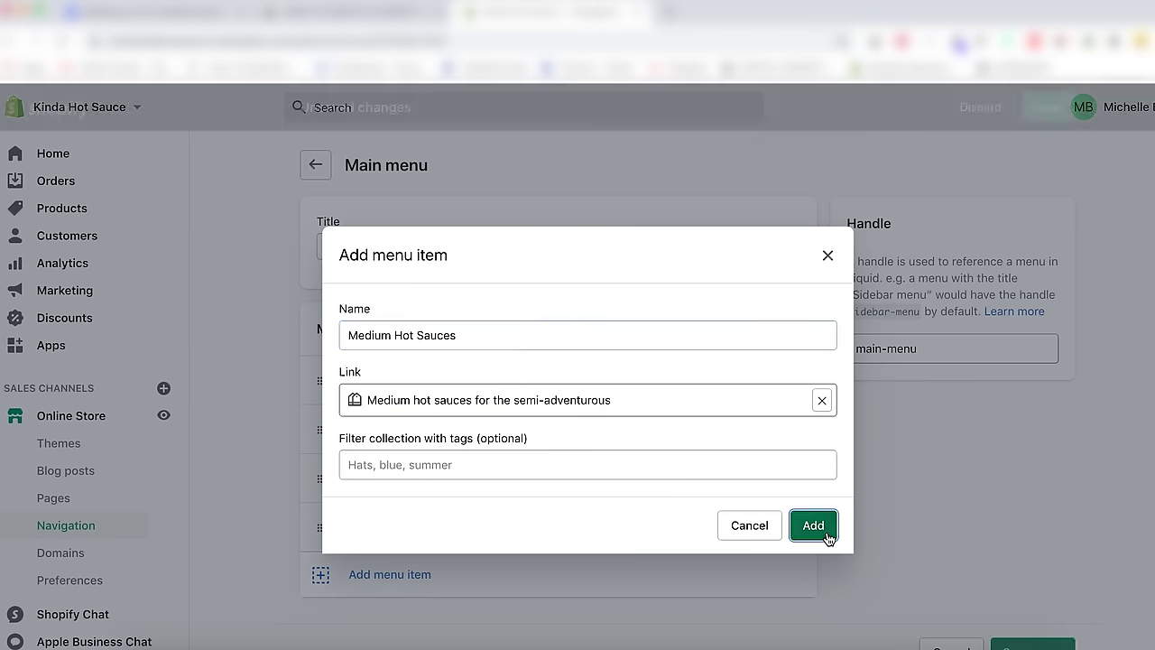
{"action": "left_click", "coordinate": [815, 526]}
View the live online store and open Medium Hot Sauces from its Shop navigation.
{"action": "left_click", "coordinate": [163, 416]}
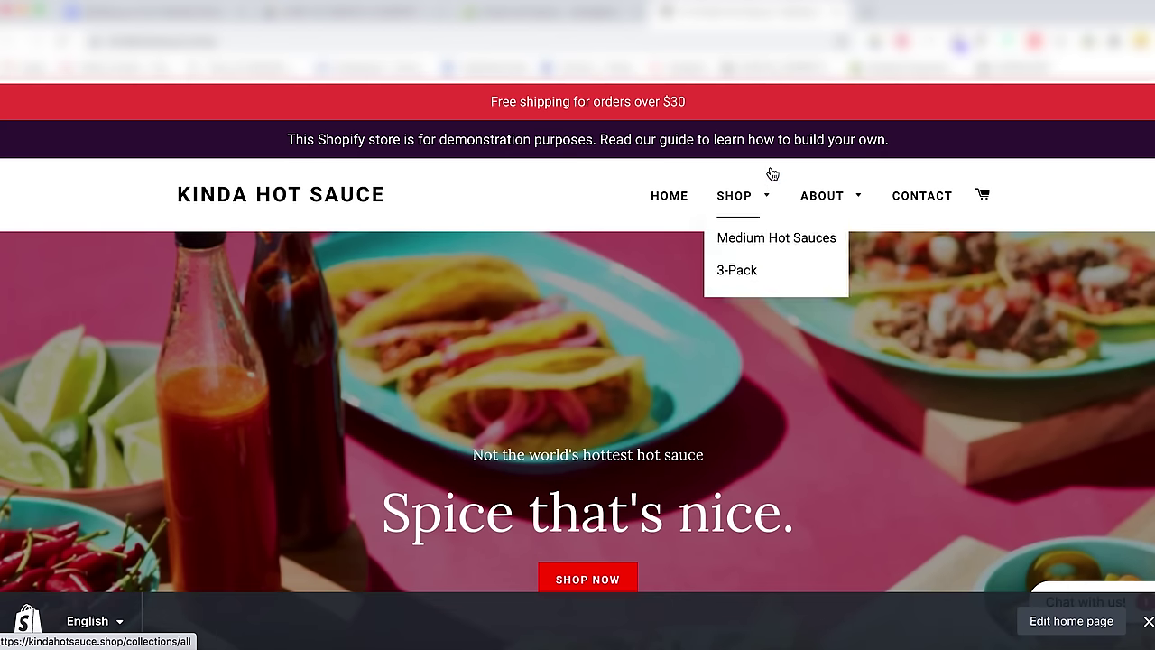
{"action": "left_click", "coordinate": [768, 195]}
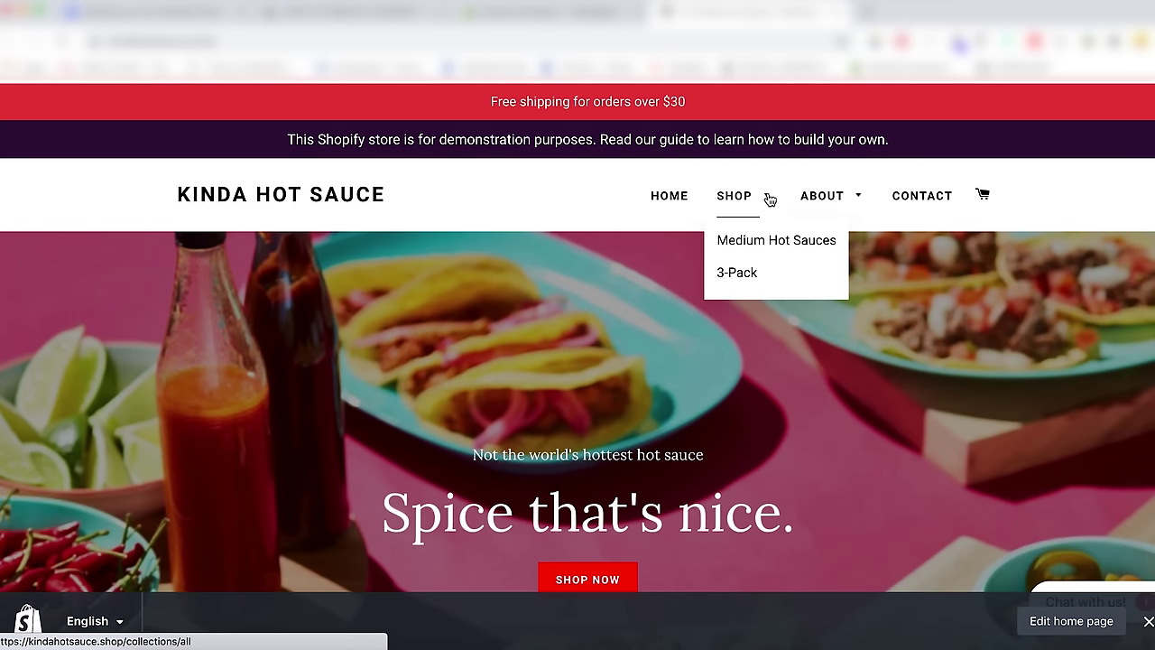
{"action": "left_click", "coordinate": [785, 245]}
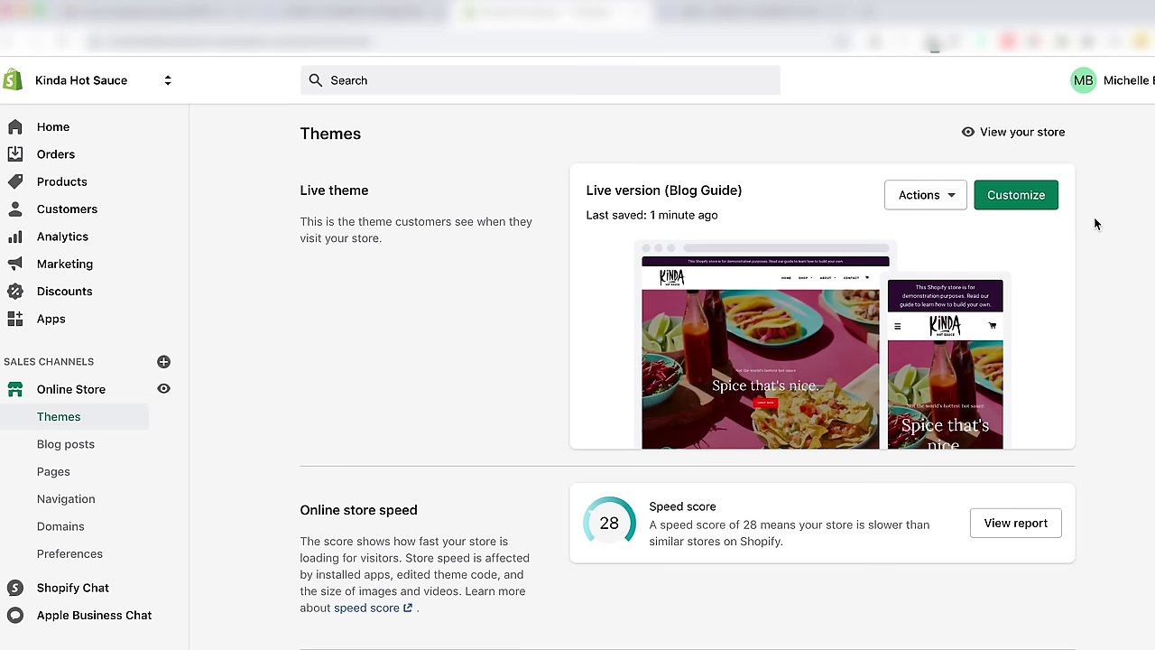
Open the live theme for customization and look over the home page's section list down to the footer.
{"action": "left_click", "coordinate": [1038, 204]}
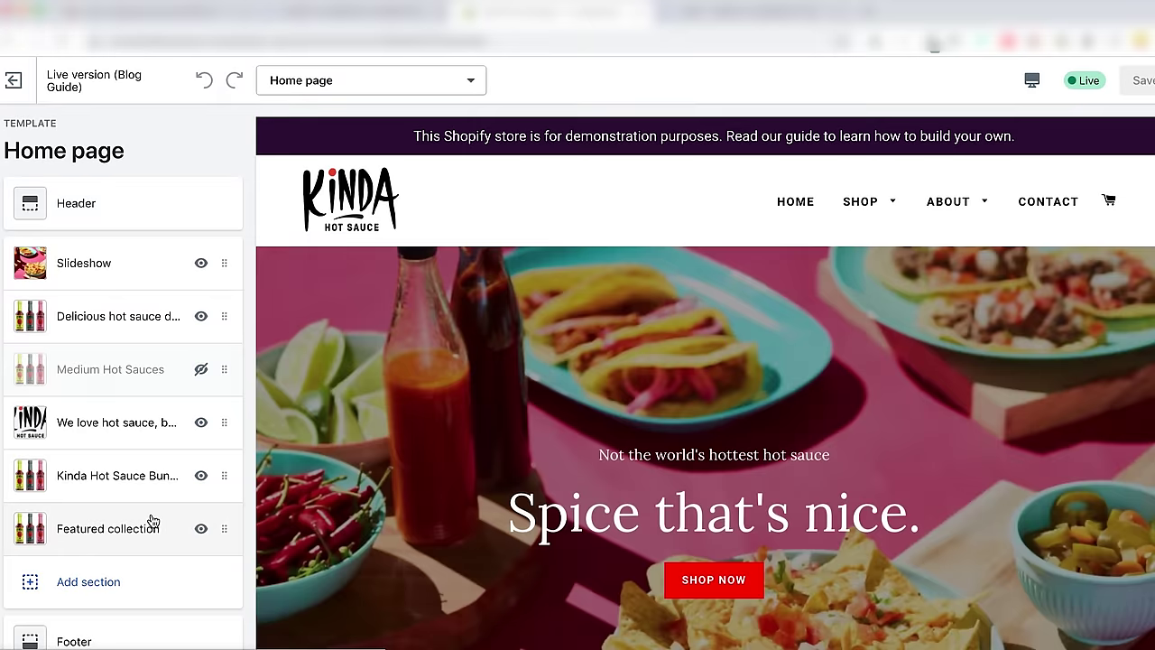
{"action": "scroll", "coordinate": [153, 521], "scroll_direction": "down", "scroll_amount": 1}
{"action": "scroll", "coordinate": [154, 521], "scroll_direction": "down", "scroll_amount": 1}
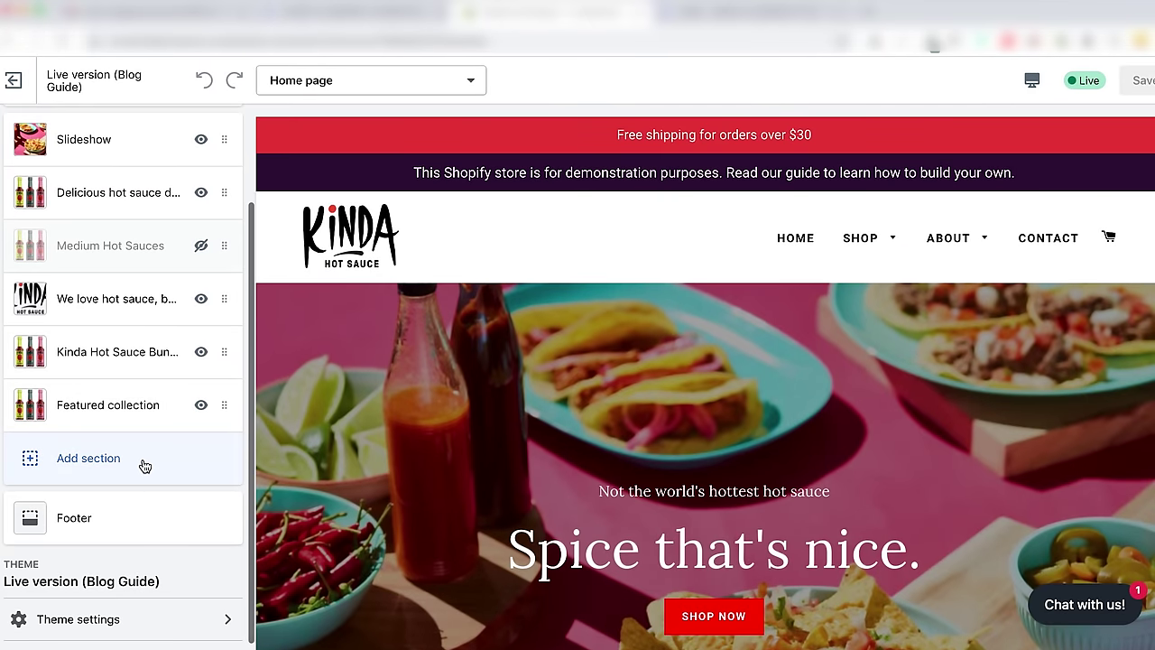
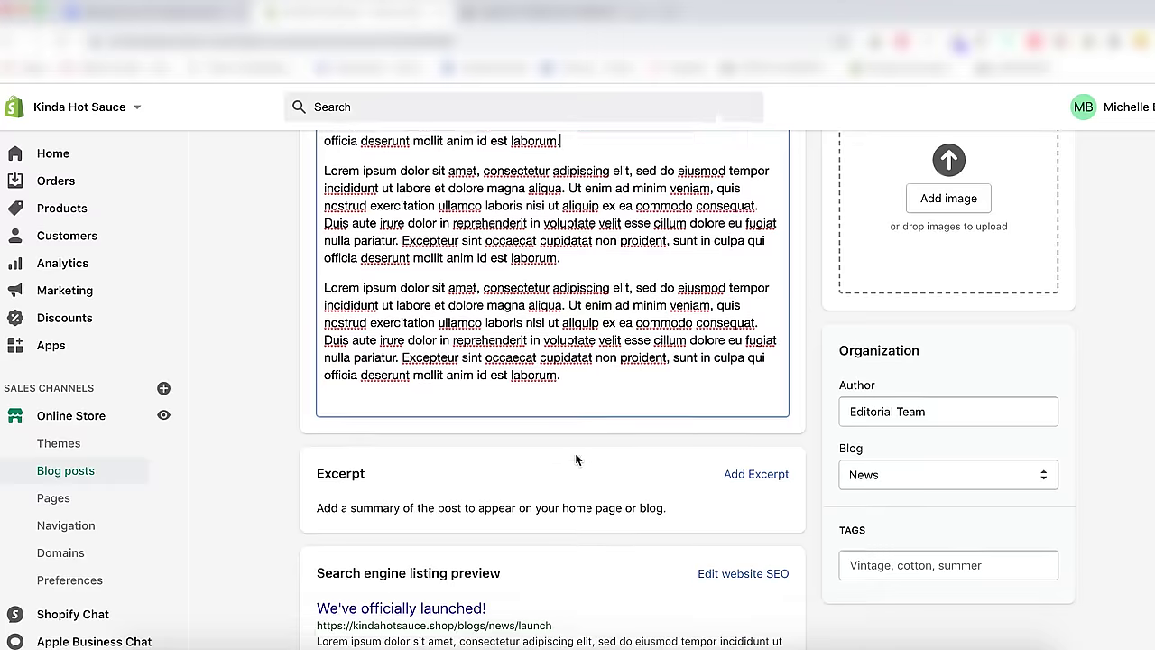
Add the excerpt "We're so excited to launch after..." to the launch blog post.
{"action": "left_click", "coordinate": [755, 419]}
{"action": "left_click", "coordinate": [492, 598]}
{"action": "type", "text": "We're so excited to launch after..."}
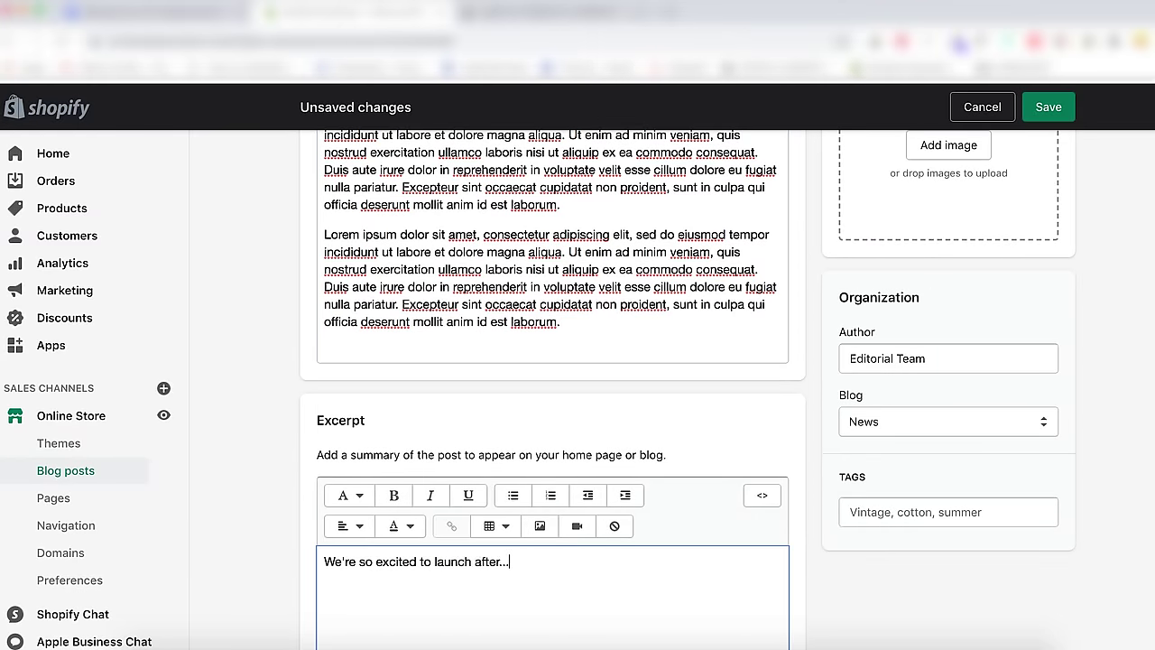
Set the post's SEO description to "Welcome fellow Hot Sauce Lovers! Here is our exclusive..." and make the post visible.
{"action": "scroll", "coordinate": [553, 388], "scroll_direction": "down", "scroll_amount": 5}
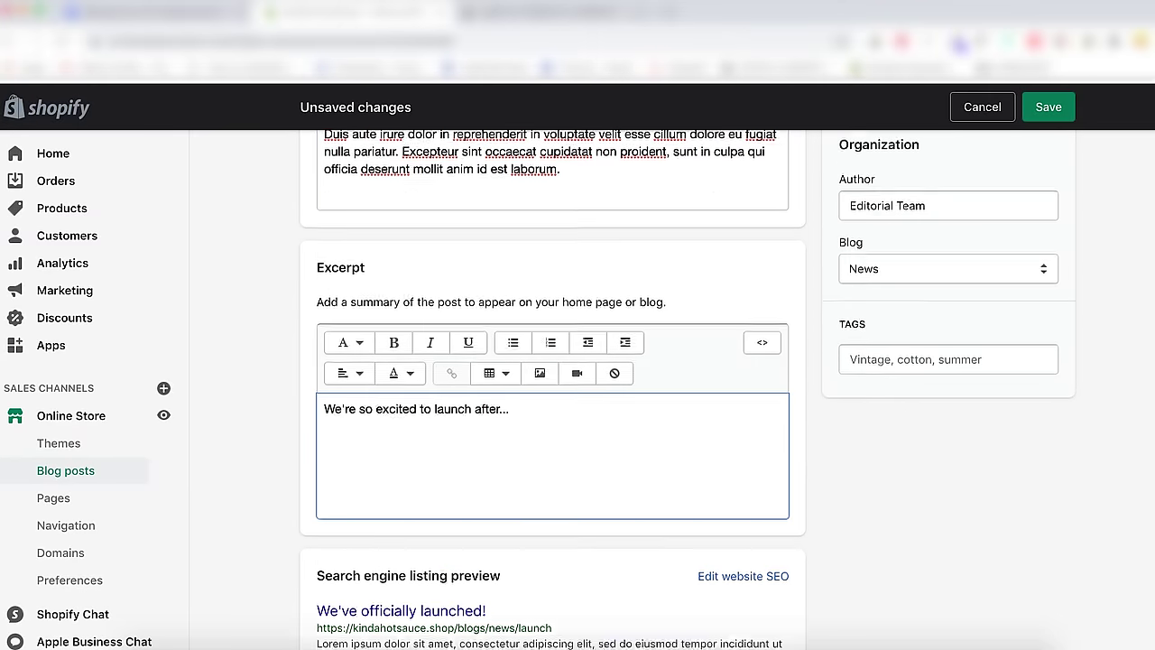
{"action": "left_click", "coordinate": [740, 392]}
{"action": "left_click", "coordinate": [456, 564]}
{"action": "type", "text": "We"}
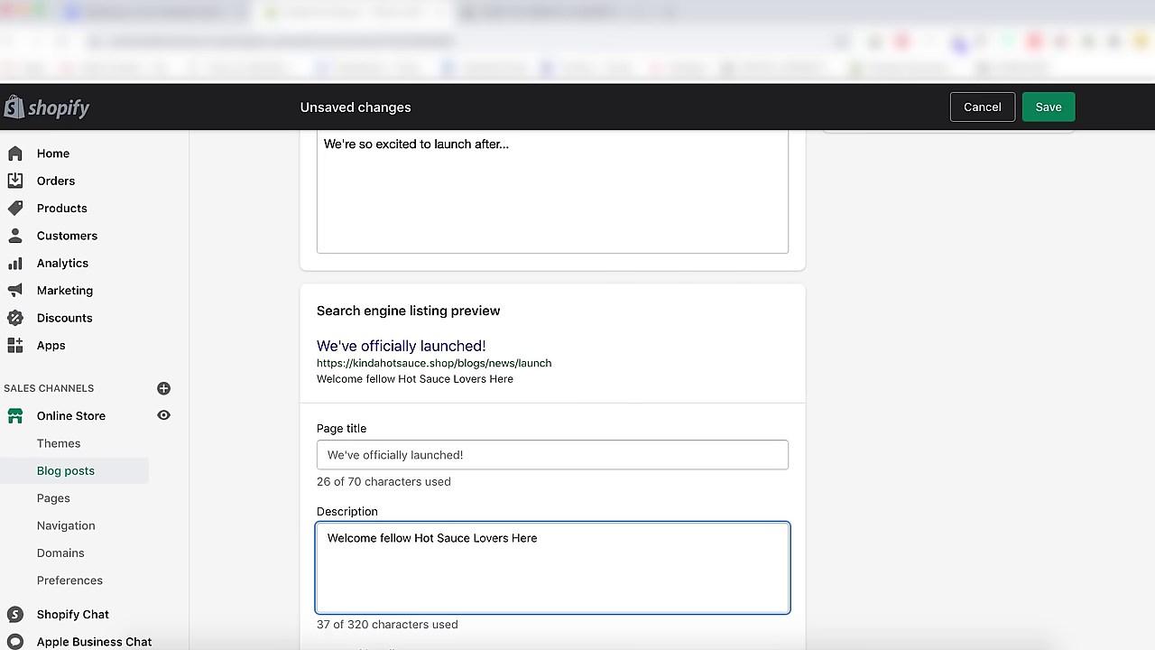
{"action": "type", "text": "..."}
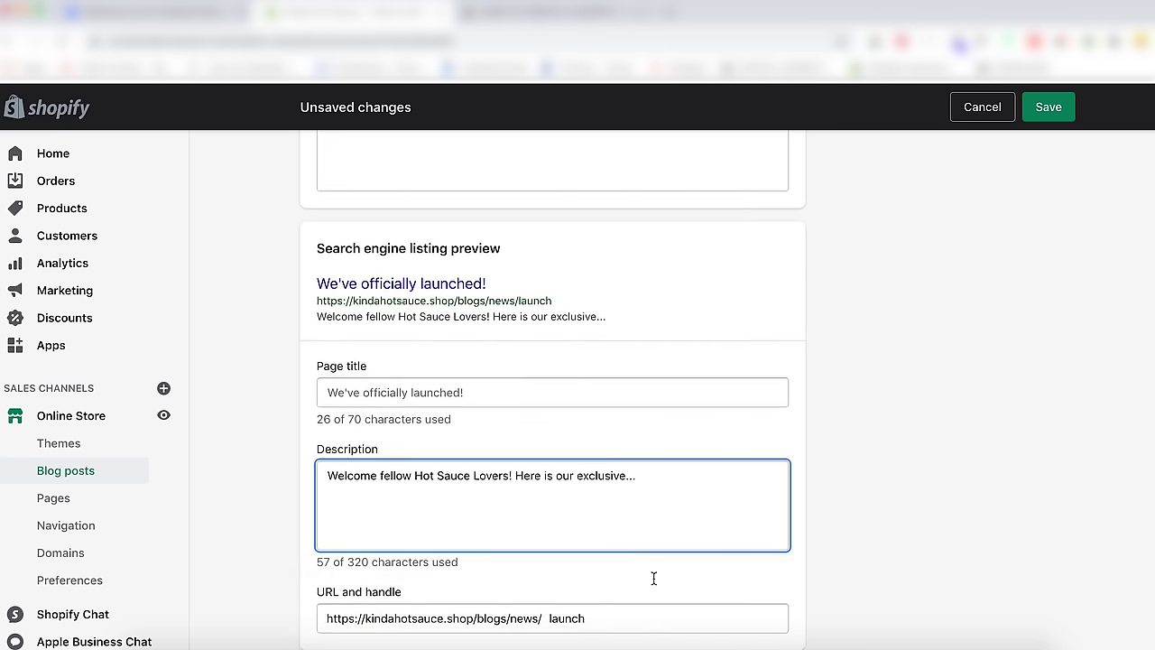
{"action": "scroll", "coordinate": [652, 578], "scroll_direction": "up", "scroll_amount": 10}
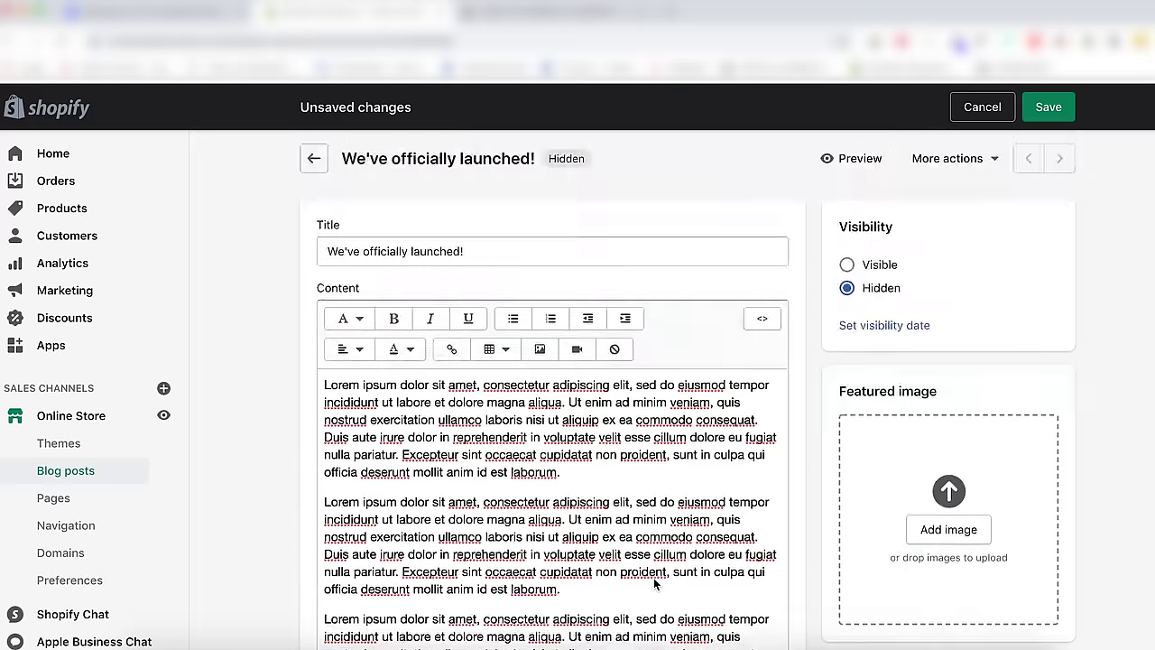
{"action": "left_click", "coordinate": [849, 266]}
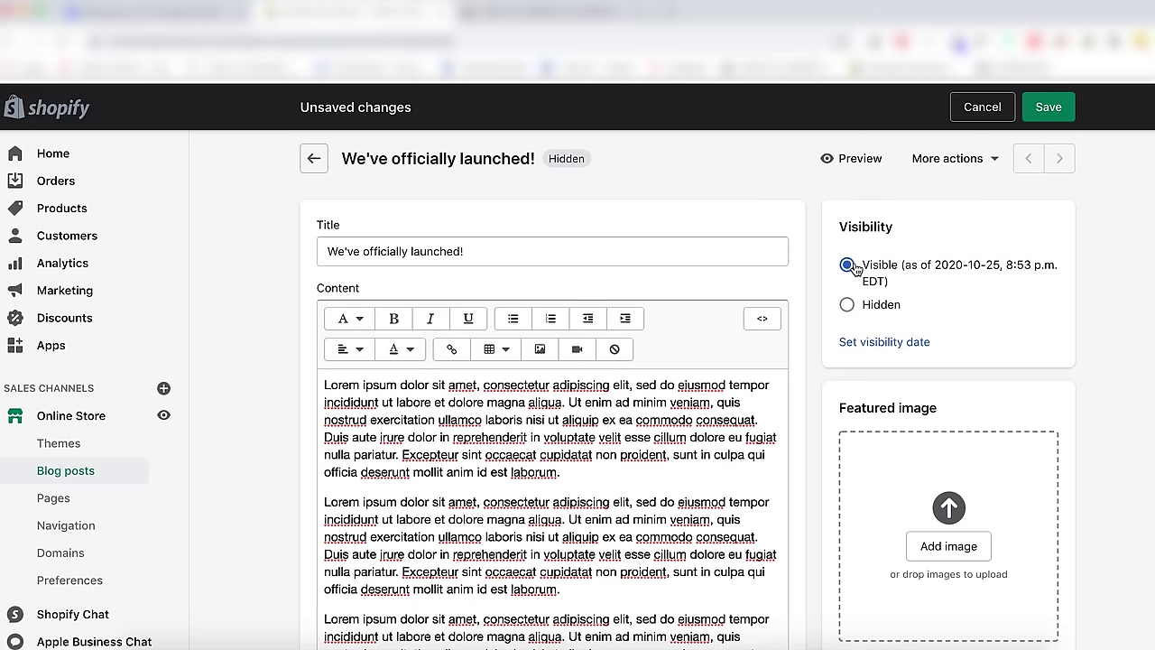
Check the post's author and blog options, keeping Editorial Team and News, and save the blog post.
{"action": "scroll", "coordinate": [1026, 424], "scroll_direction": "down", "scroll_amount": 2}
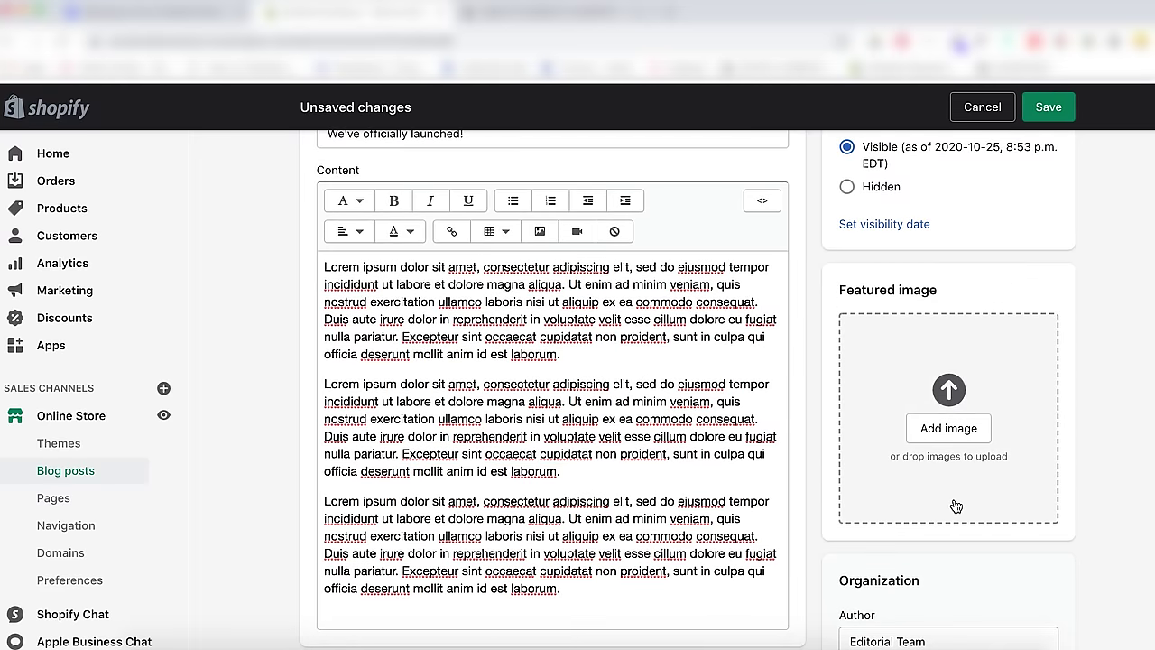
{"action": "scroll", "coordinate": [956, 506], "scroll_direction": "down", "scroll_amount": 3}
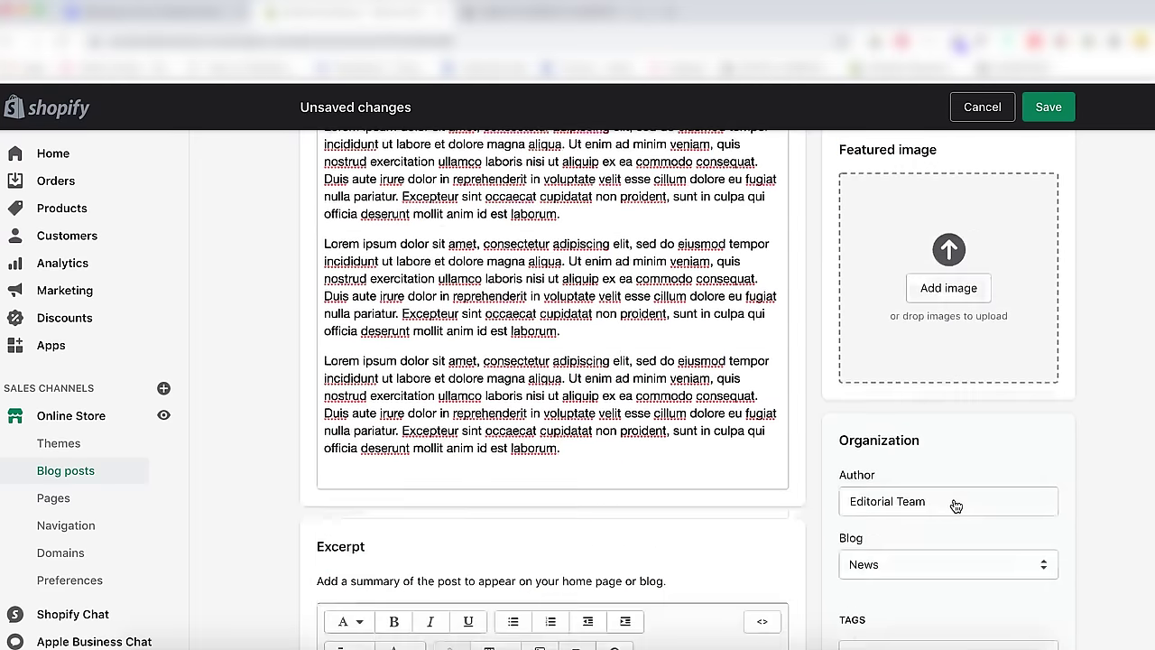
{"action": "left_click", "coordinate": [941, 407]}
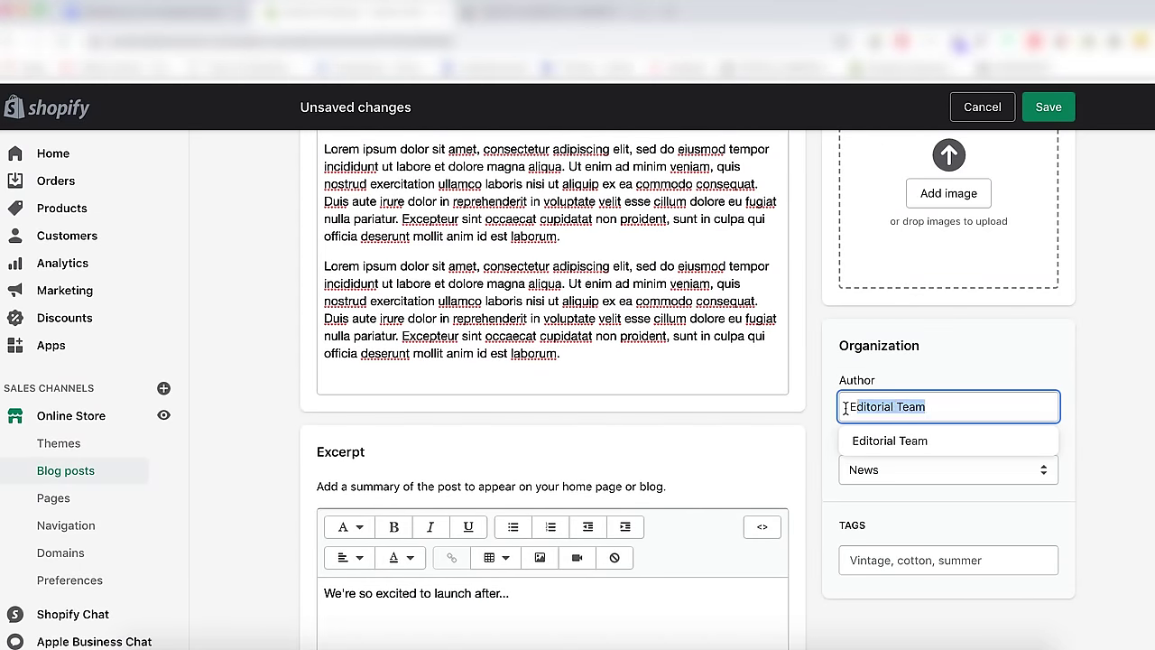
{"action": "left_click", "coordinate": [1091, 506]}
{"action": "scroll", "coordinate": [1091, 506], "scroll_direction": "down", "scroll_amount": 1}
{"action": "scroll", "coordinate": [1091, 506], "scroll_direction": "down", "scroll_amount": 2}
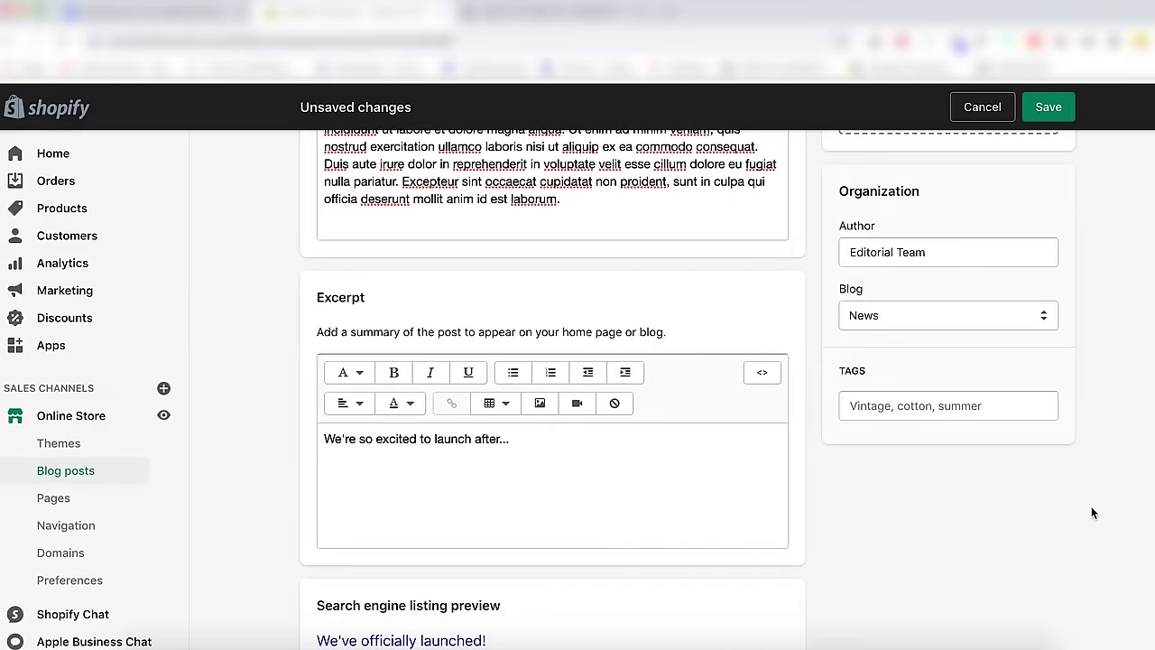
{"action": "left_click", "coordinate": [1044, 324]}
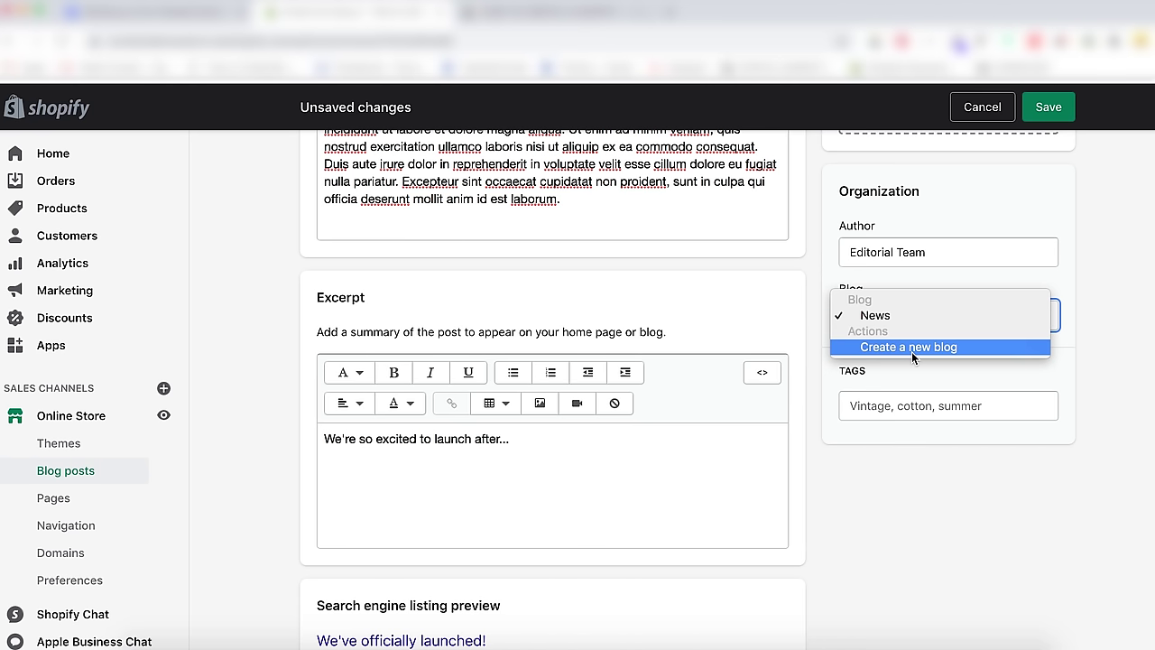
{"action": "left_click", "coordinate": [903, 497]}
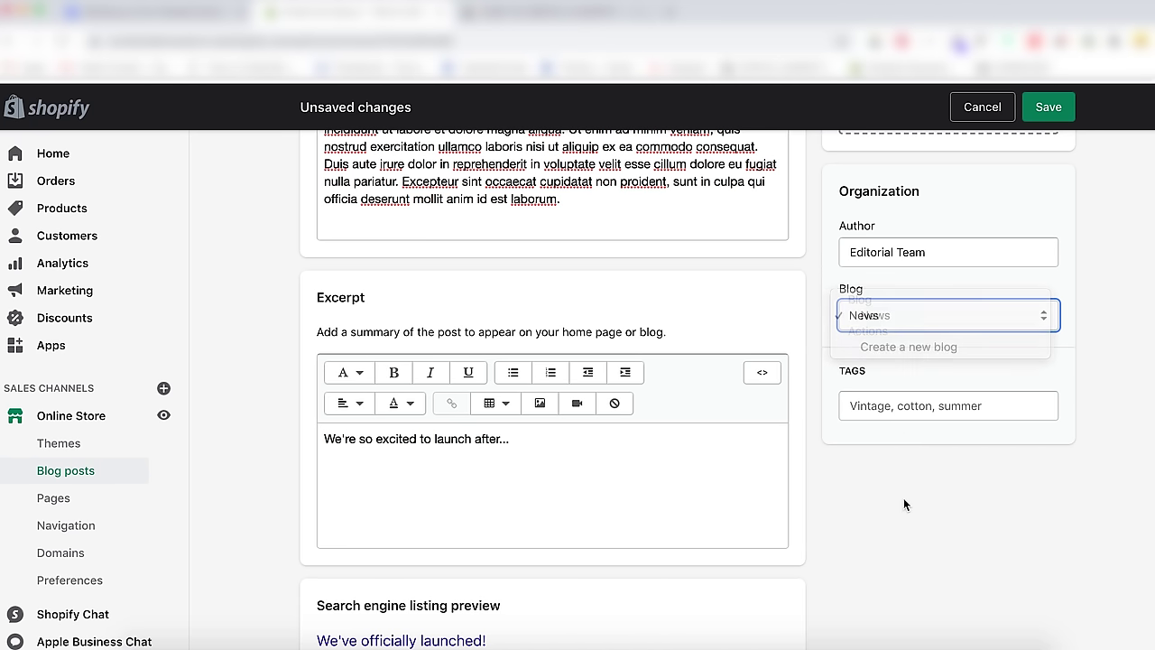
{"action": "left_click", "coordinate": [1054, 118]}
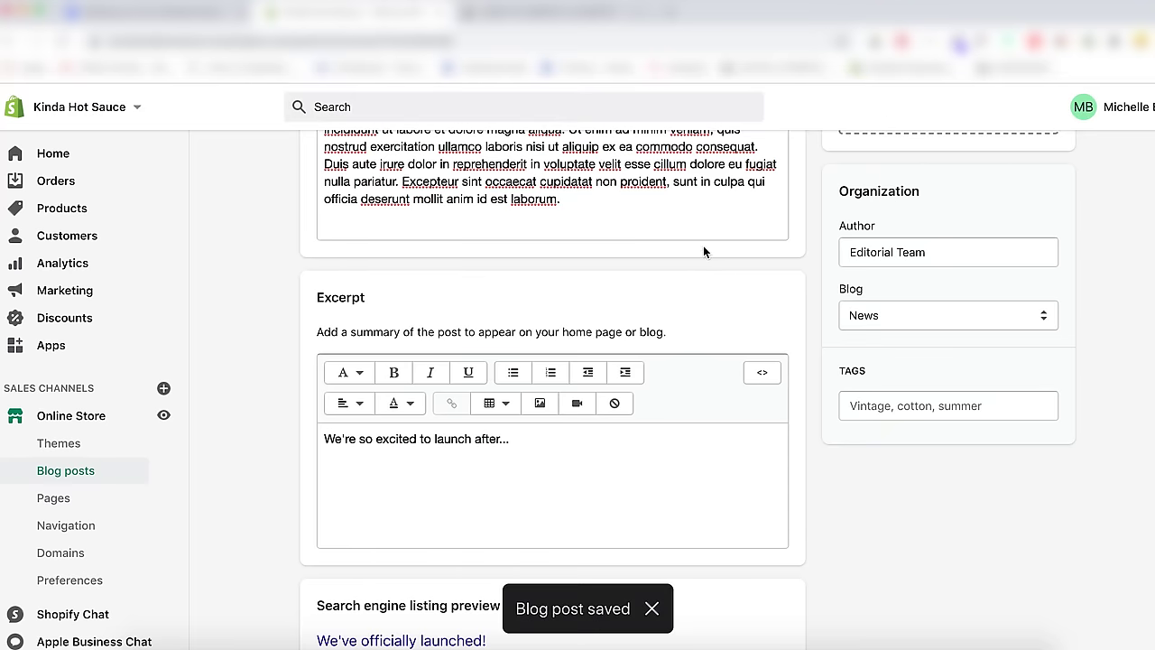
Search the admin for "blog", open the News blog for editing and allow comments pending moderation.
{"action": "scroll", "coordinate": [703, 245], "scroll_direction": "up", "scroll_amount": 10}
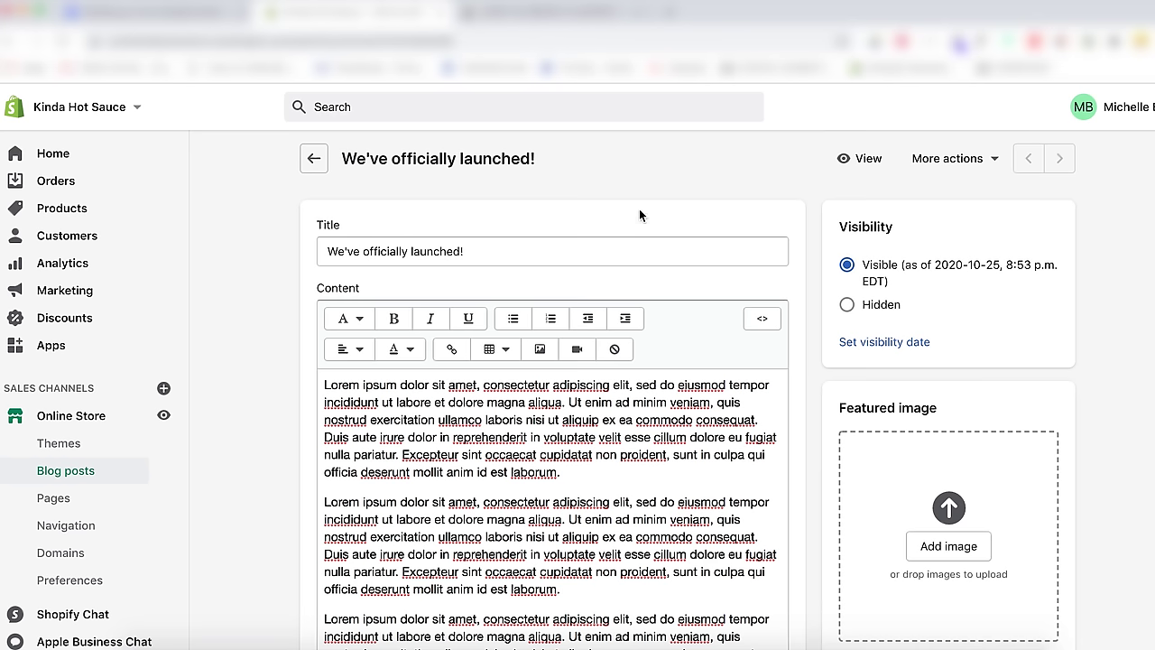
{"action": "left_click", "coordinate": [543, 115]}
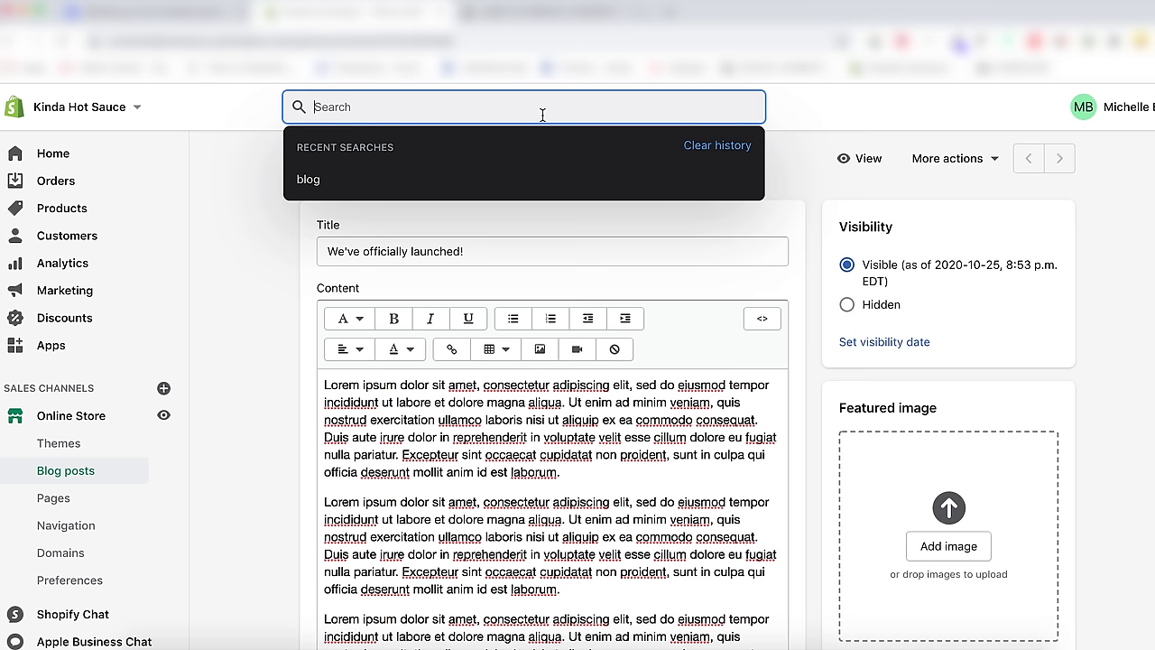
{"action": "type", "text": "blog"}
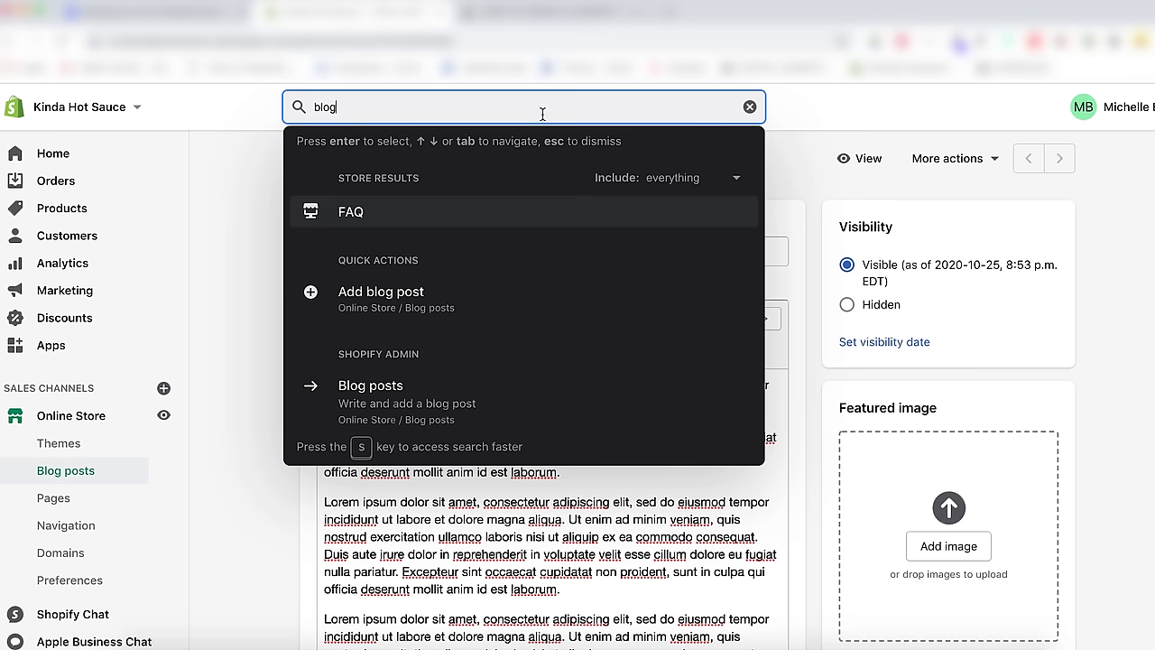
{"action": "scroll", "coordinate": [541, 368], "scroll_direction": "down", "scroll_amount": 3}
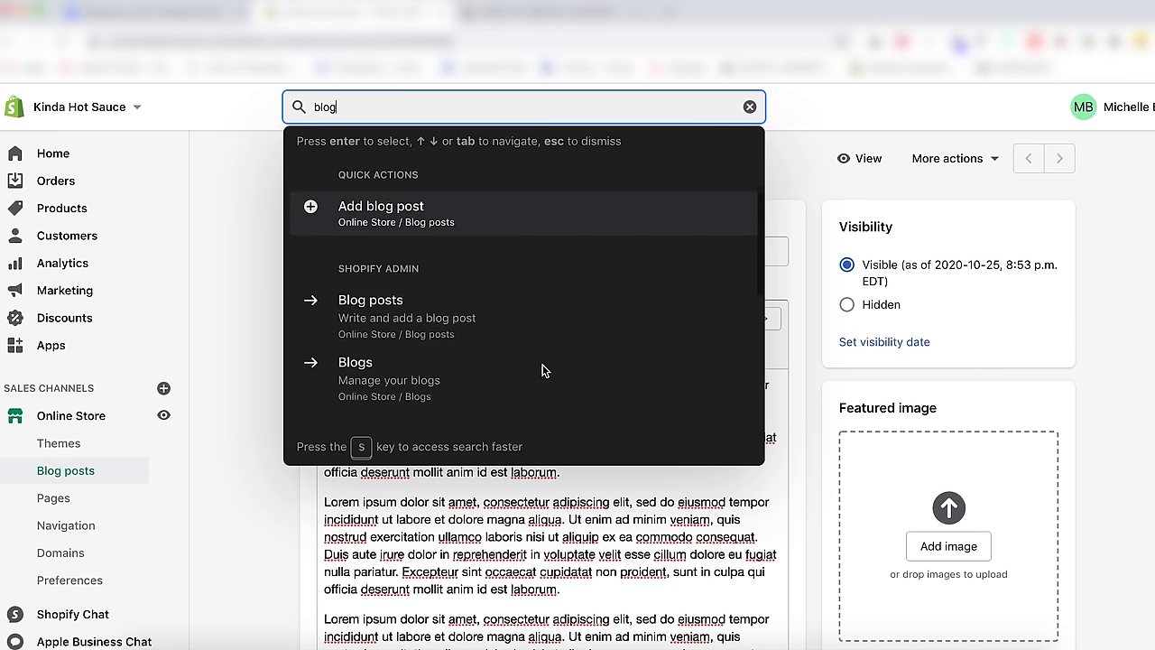
{"action": "left_click", "coordinate": [421, 333]}
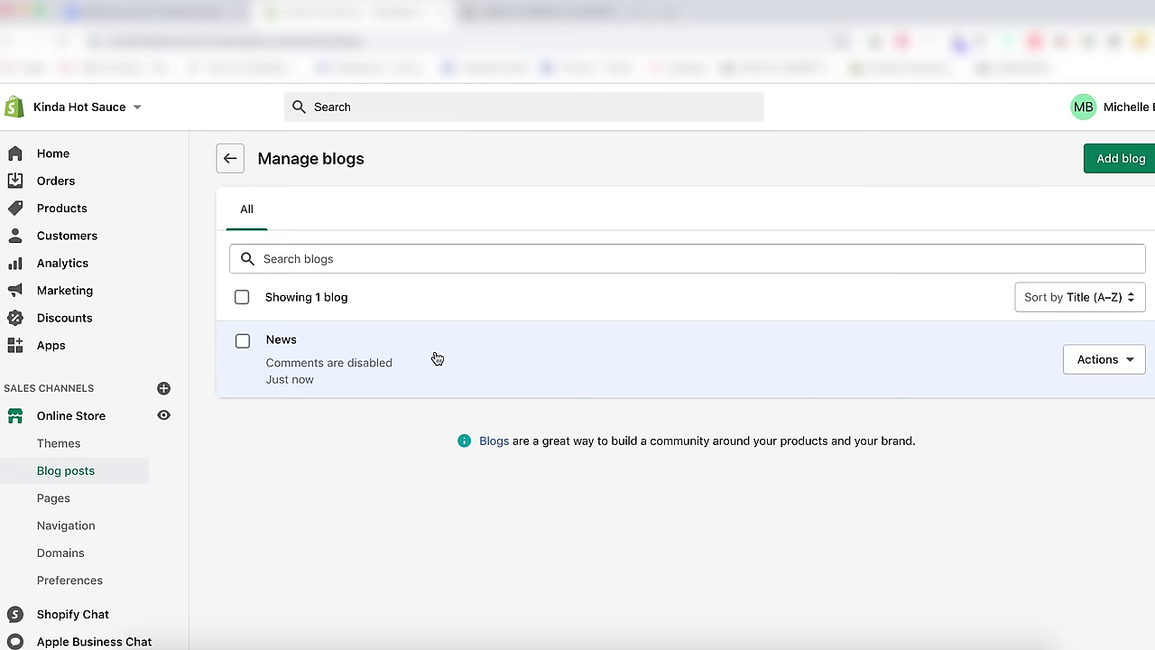
{"action": "left_click", "coordinate": [439, 361]}
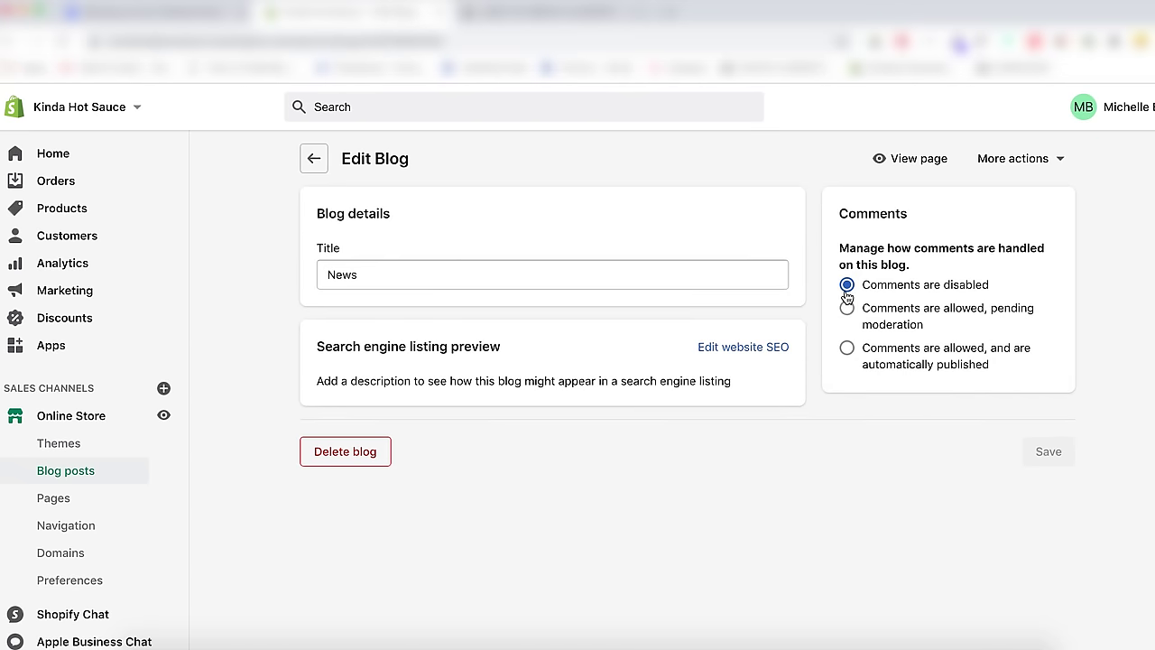
{"action": "left_click", "coordinate": [847, 308]}
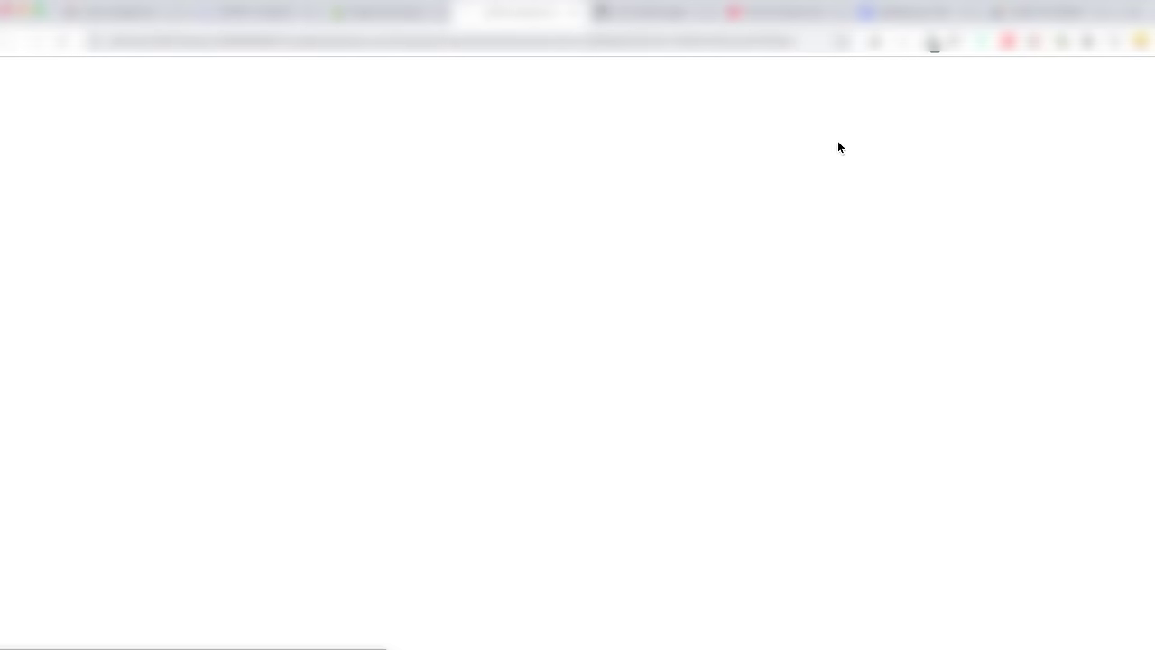
Look through the example hot sauce blog post in the store preview.
{"action": "scroll", "coordinate": [679, 453], "scroll_direction": "down", "scroll_amount": 5}
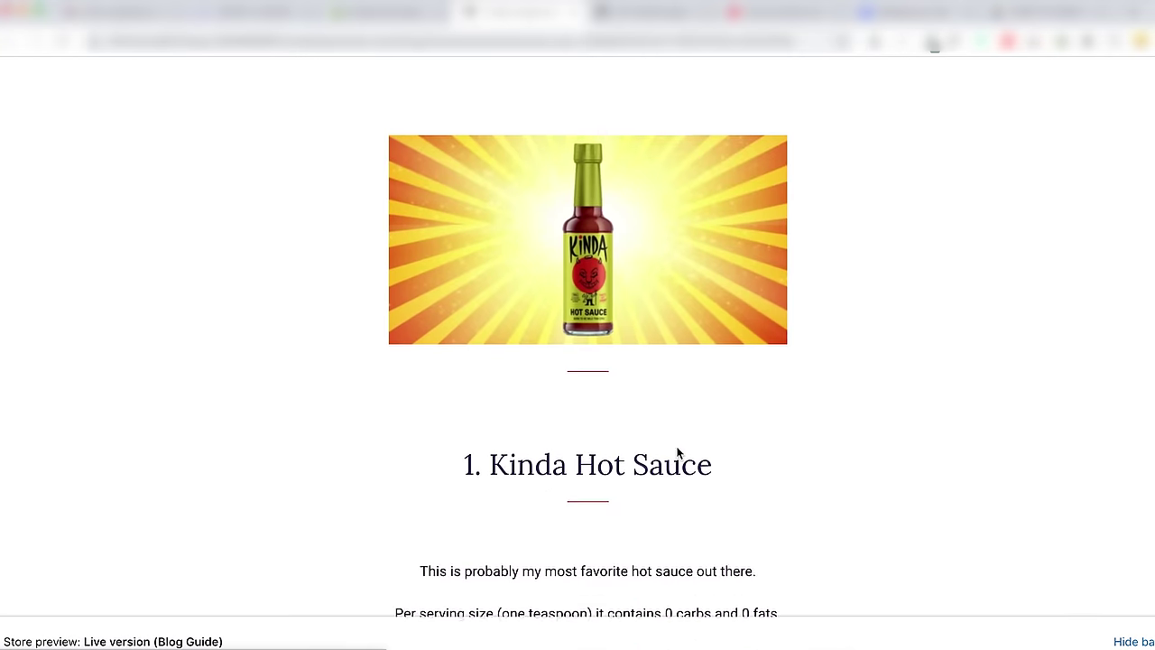
{"action": "scroll", "coordinate": [678, 453], "scroll_direction": "down", "scroll_amount": 6}
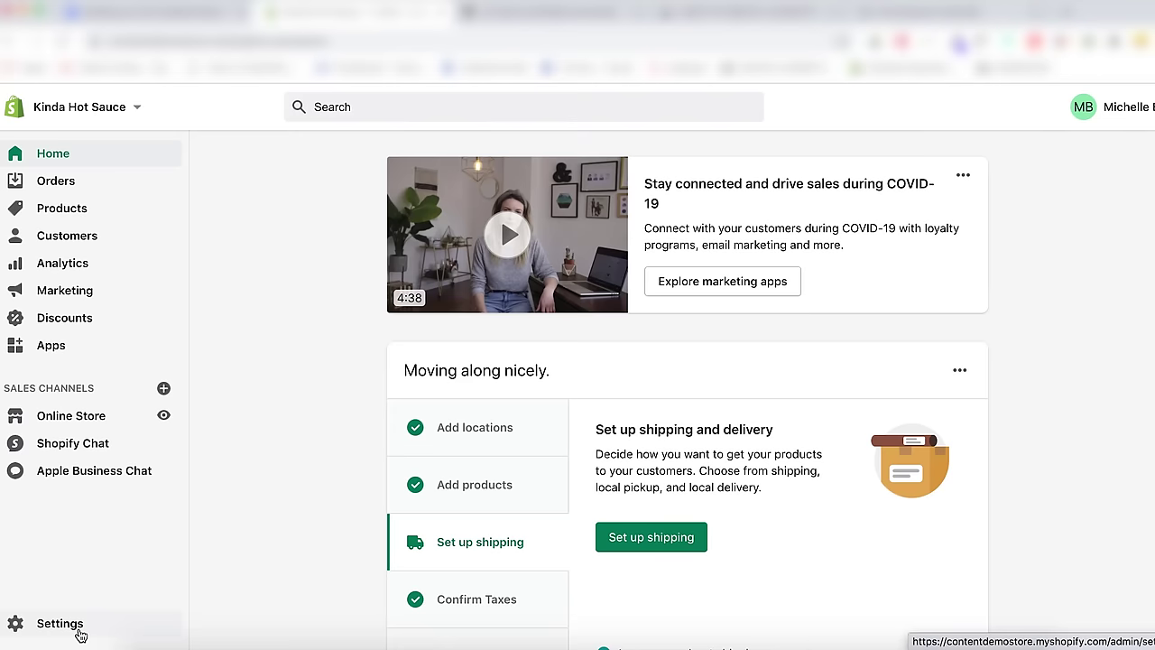
Open the store's legal settings and read through the refund policy.
{"action": "left_click", "coordinate": [78, 631]}
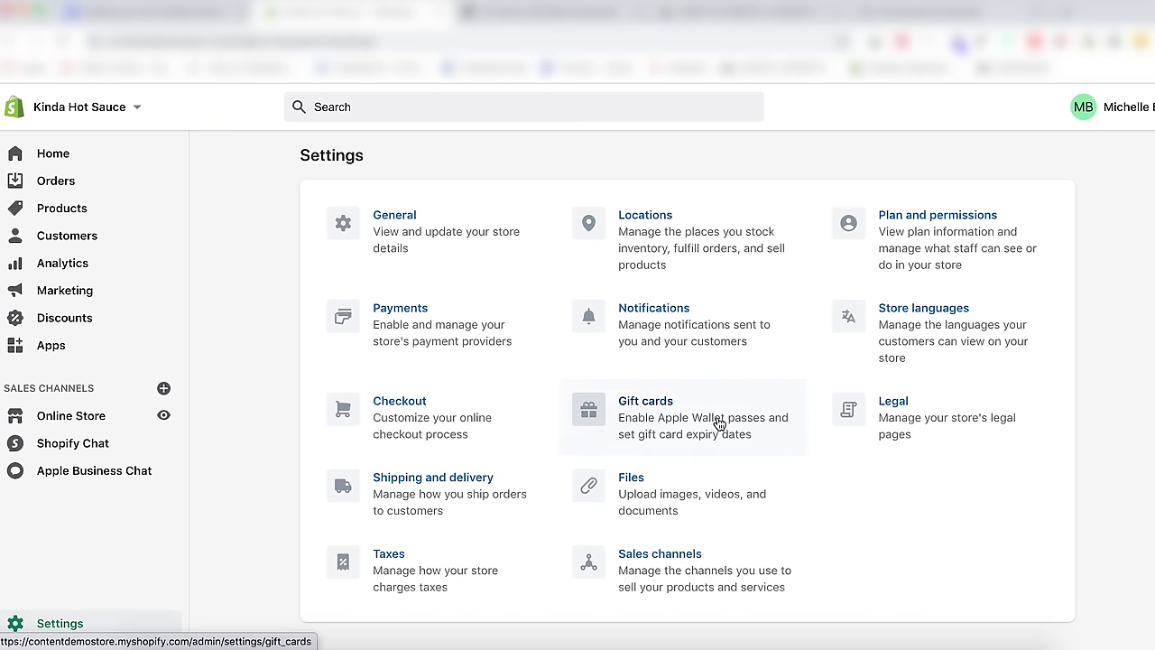
{"action": "left_click", "coordinate": [869, 420]}
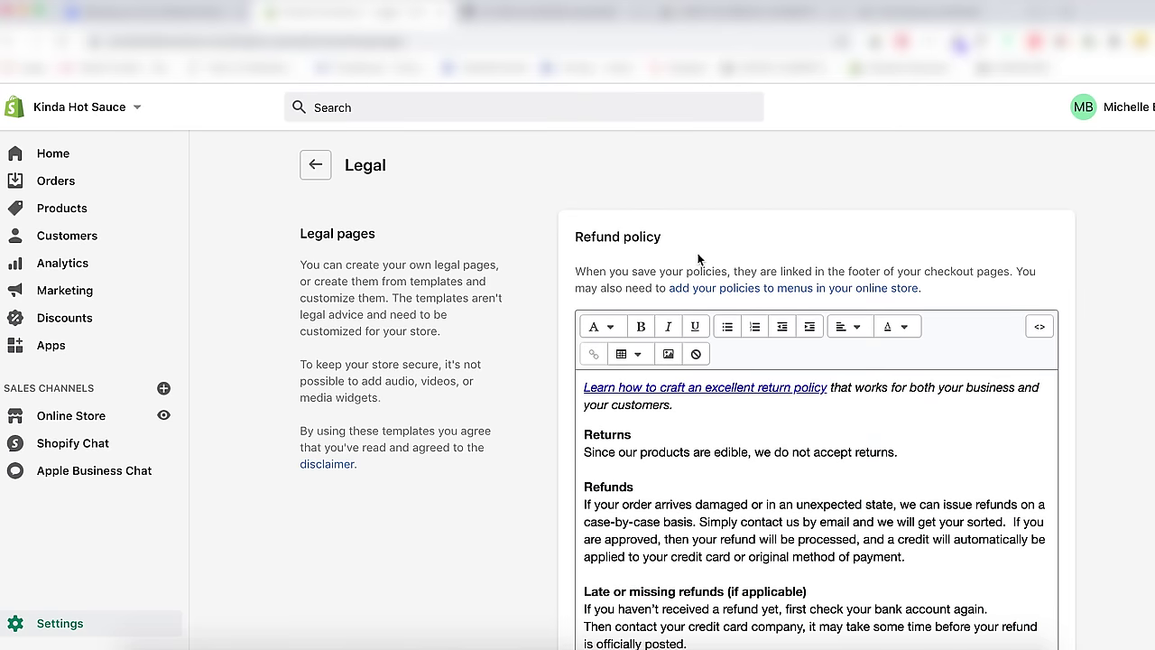
{"action": "scroll", "coordinate": [697, 259], "scroll_direction": "down", "scroll_amount": 2}
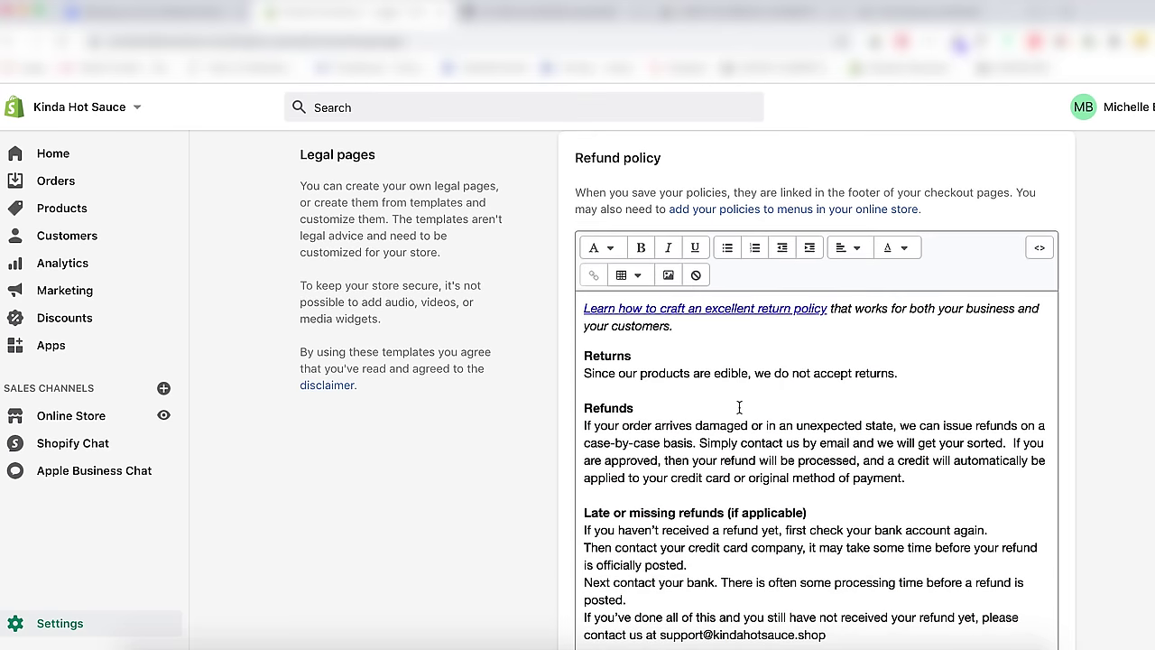
{"action": "scroll", "coordinate": [752, 446], "scroll_direction": "down", "scroll_amount": 2}
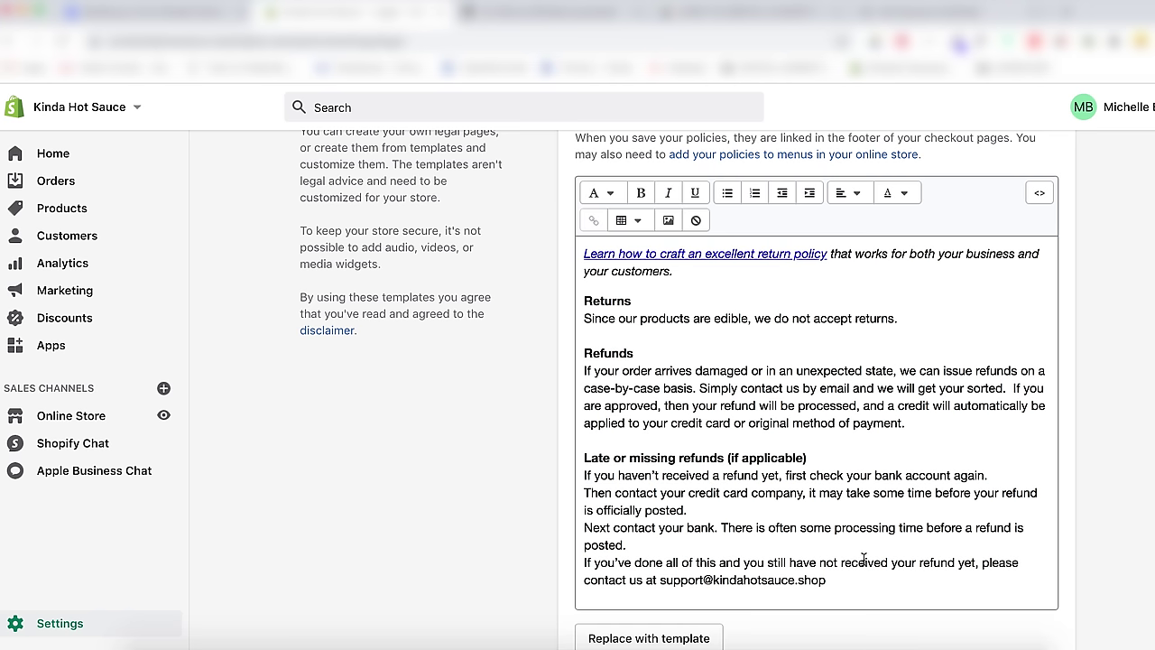
Clear the refund policy text, replace it with the template, and review the template content.
{"action": "left_click_drag", "start_coordinate": [863, 583], "coordinate": [585, 256]}
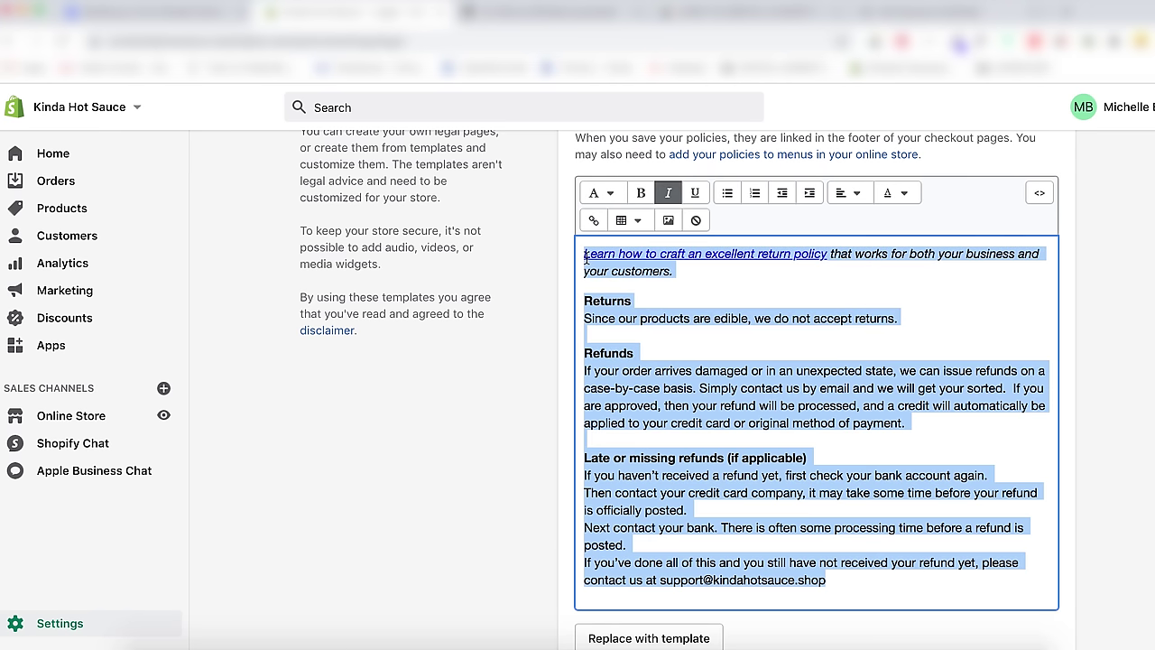
{"action": "left_click", "coordinate": [704, 408]}
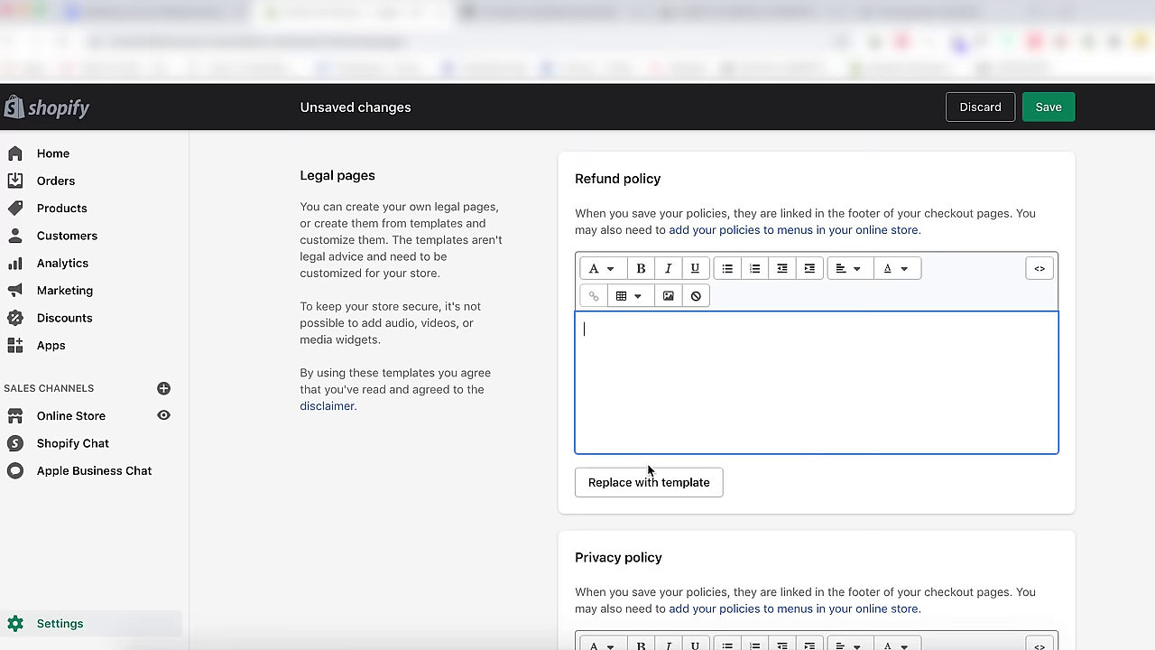
{"action": "left_click", "coordinate": [665, 483]}
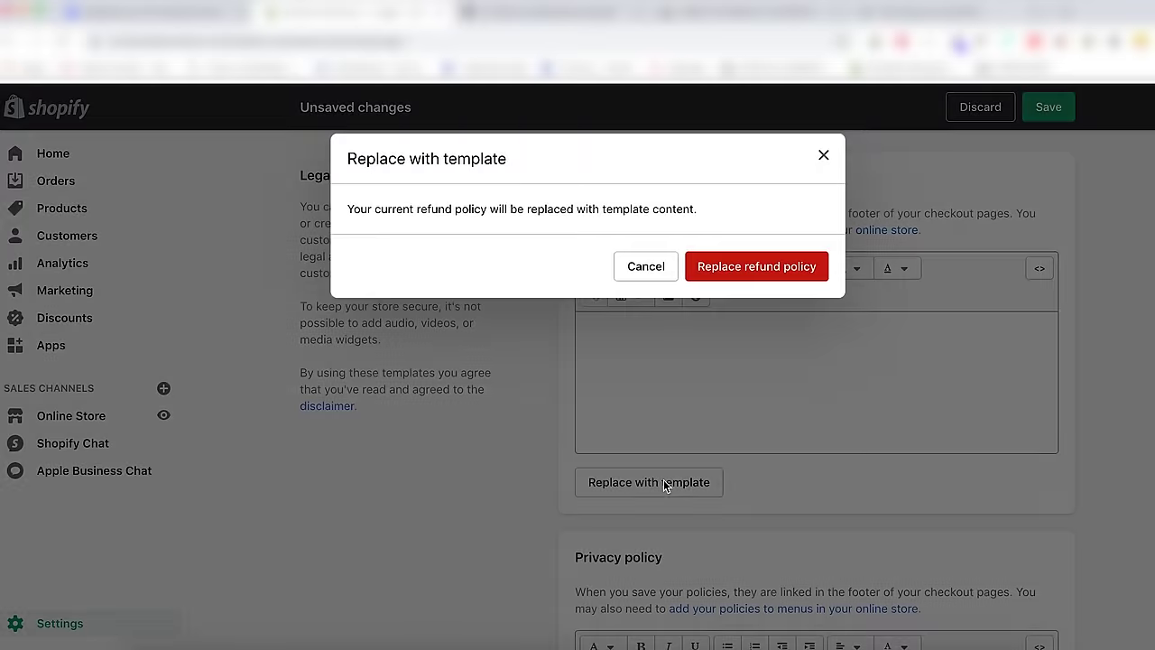
{"action": "left_click", "coordinate": [751, 269]}
{"action": "scroll", "coordinate": [750, 271], "scroll_direction": "up", "scroll_amount": 3}
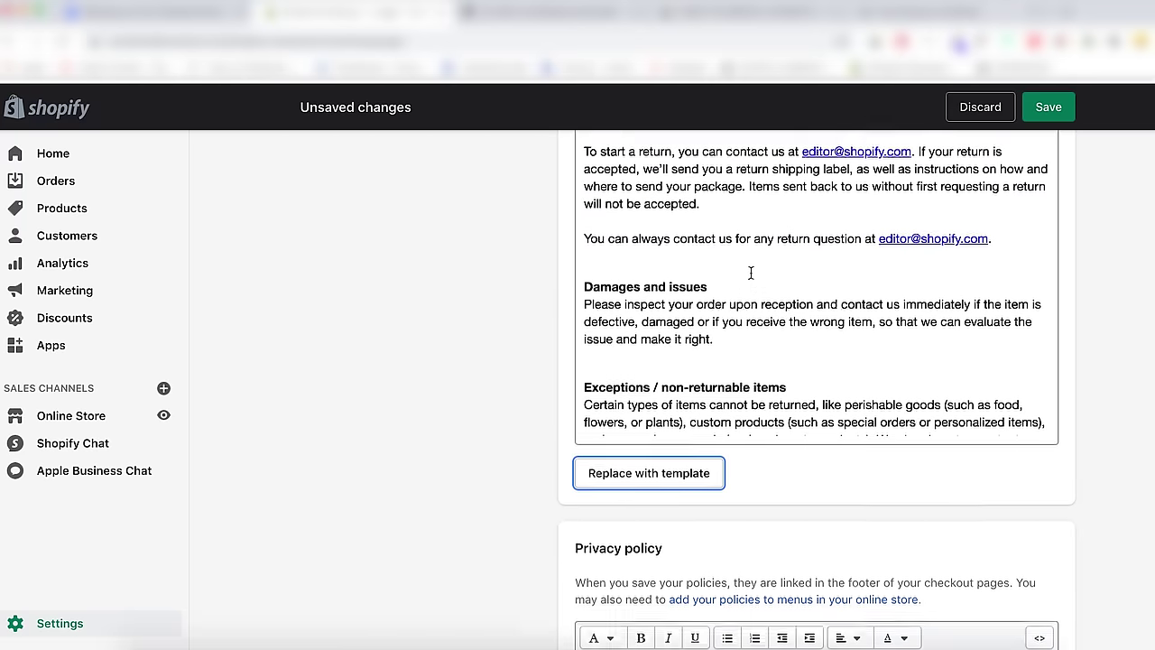
{"action": "scroll", "coordinate": [751, 272], "scroll_direction": "up", "scroll_amount": 3}
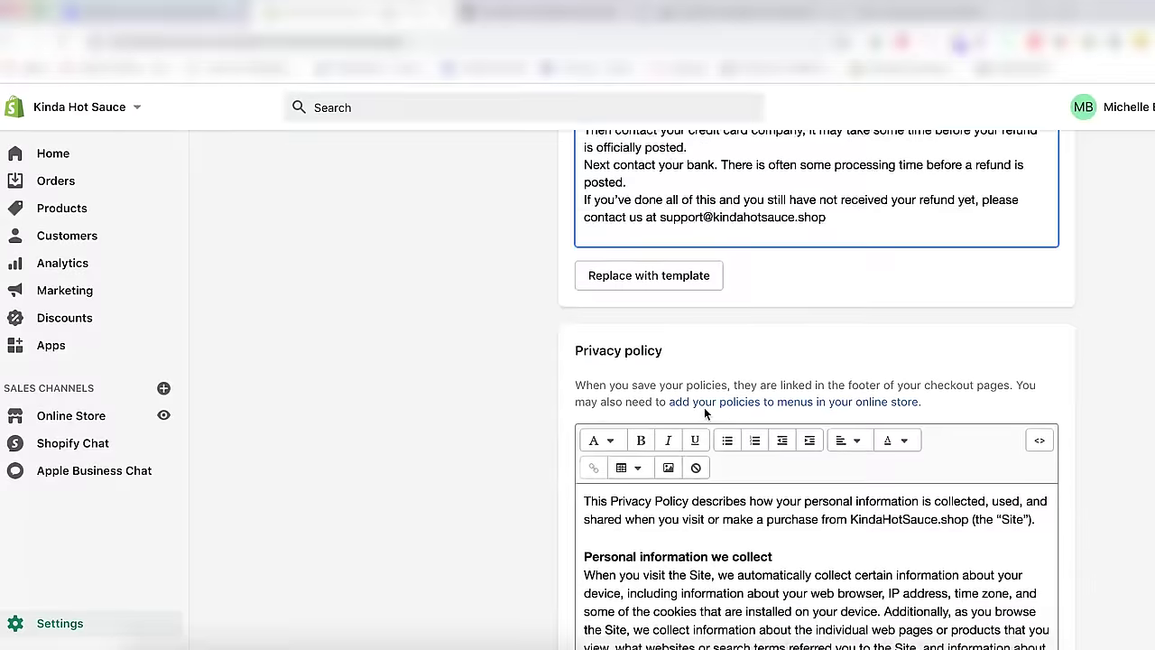
Read through the privacy policy, checking the personal information section for placeholders to fill in.
{"action": "scroll", "coordinate": [704, 407], "scroll_direction": "down", "scroll_amount": 5}
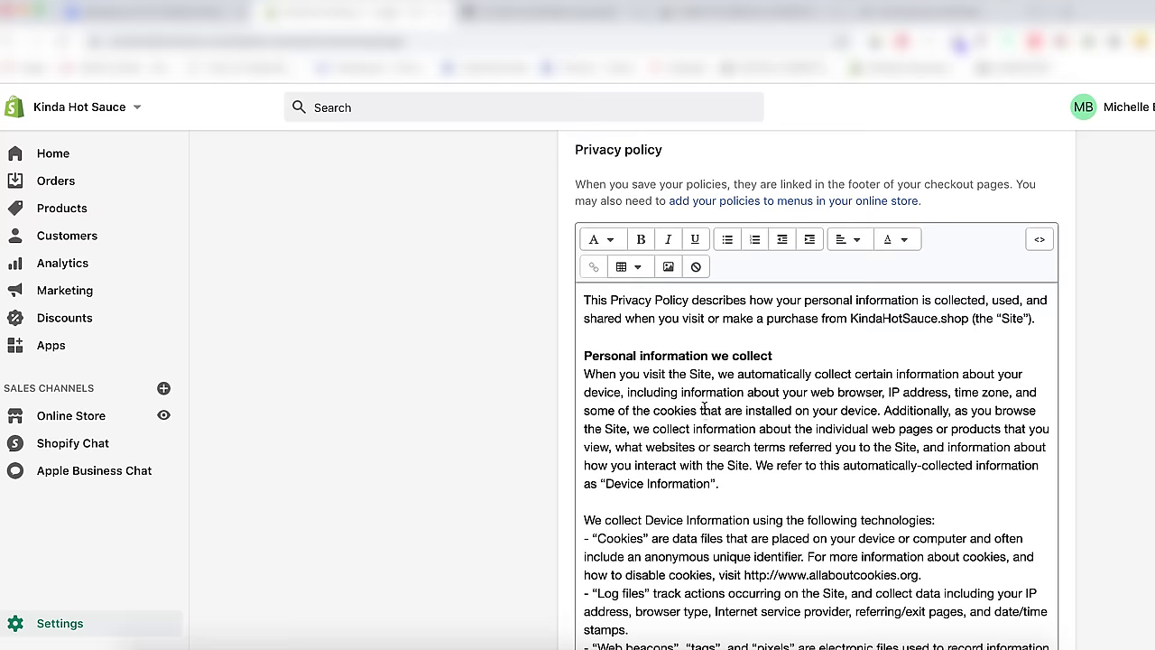
{"action": "scroll", "coordinate": [704, 407], "scroll_direction": "down", "scroll_amount": 1}
{"action": "scroll", "coordinate": [704, 407], "scroll_direction": "down", "scroll_amount": 5}
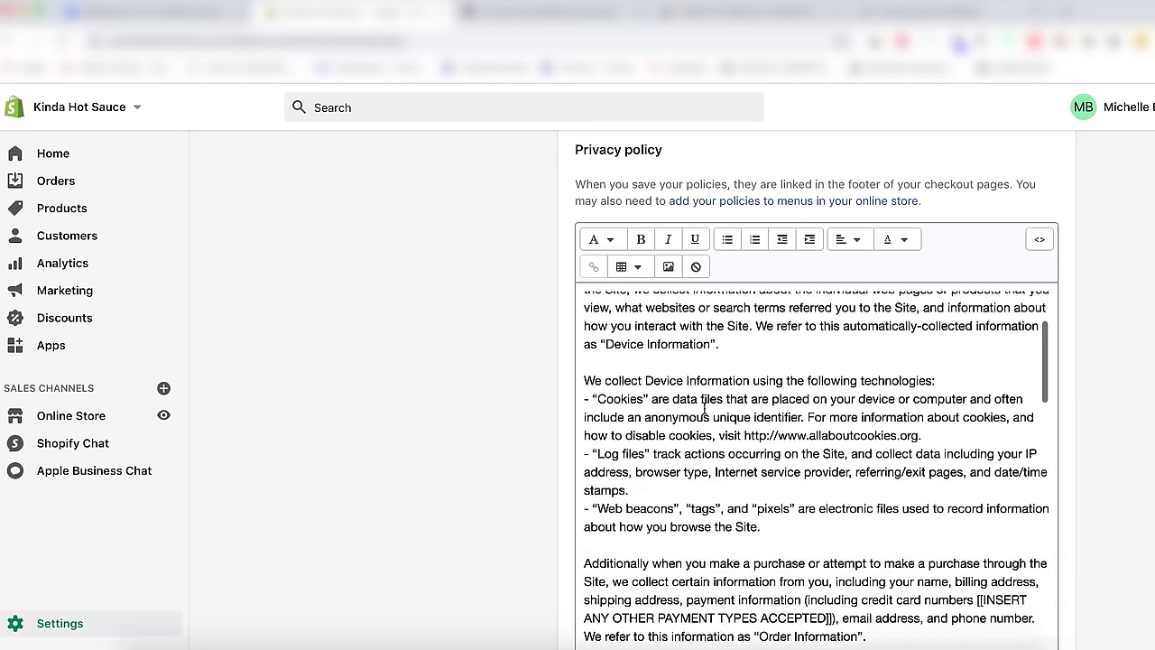
{"action": "scroll", "coordinate": [560, 480], "scroll_direction": "down", "scroll_amount": 5}
{"action": "scroll", "coordinate": [560, 478], "scroll_direction": "down", "scroll_amount": 3}
Read through the terms of service from the overview into its numbered sections.
{"action": "scroll", "coordinate": [560, 480], "scroll_direction": "down", "scroll_amount": 2}
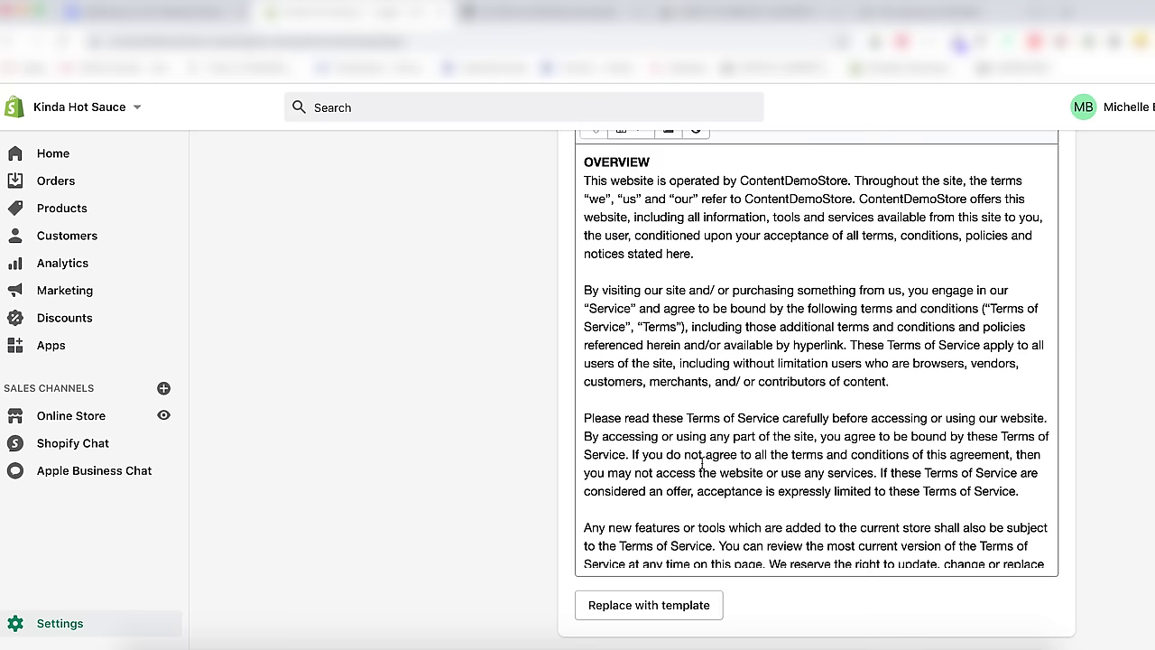
{"action": "scroll", "coordinate": [702, 463], "scroll_direction": "up", "scroll_amount": 3}
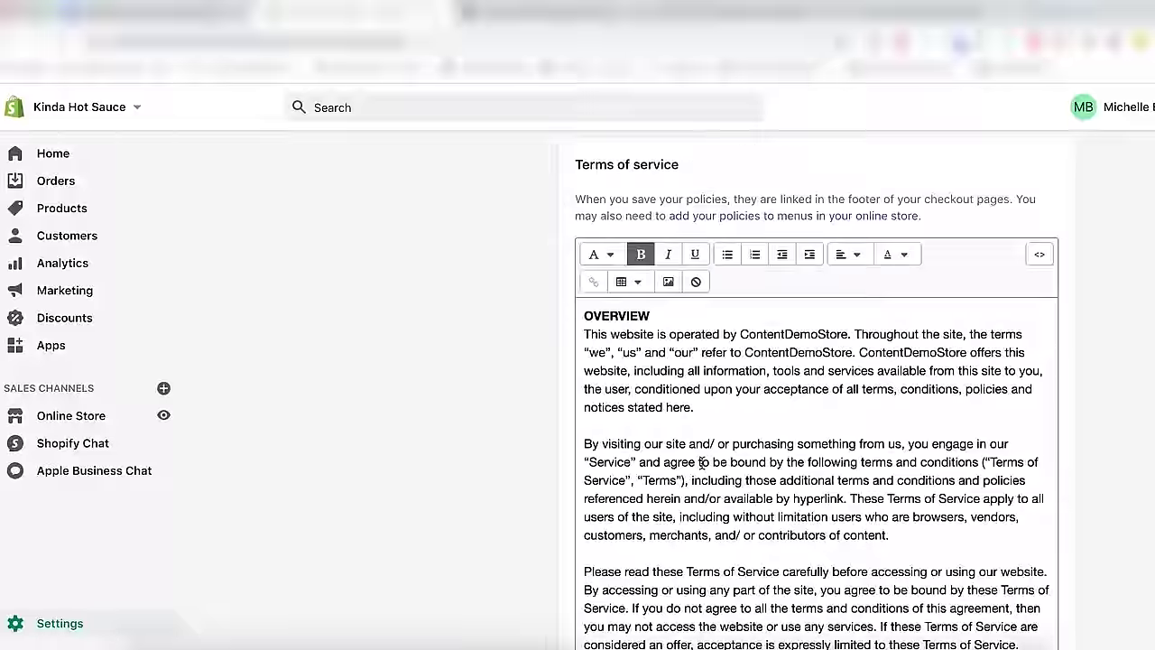
{"action": "scroll", "coordinate": [702, 463], "scroll_direction": "down", "scroll_amount": 5}
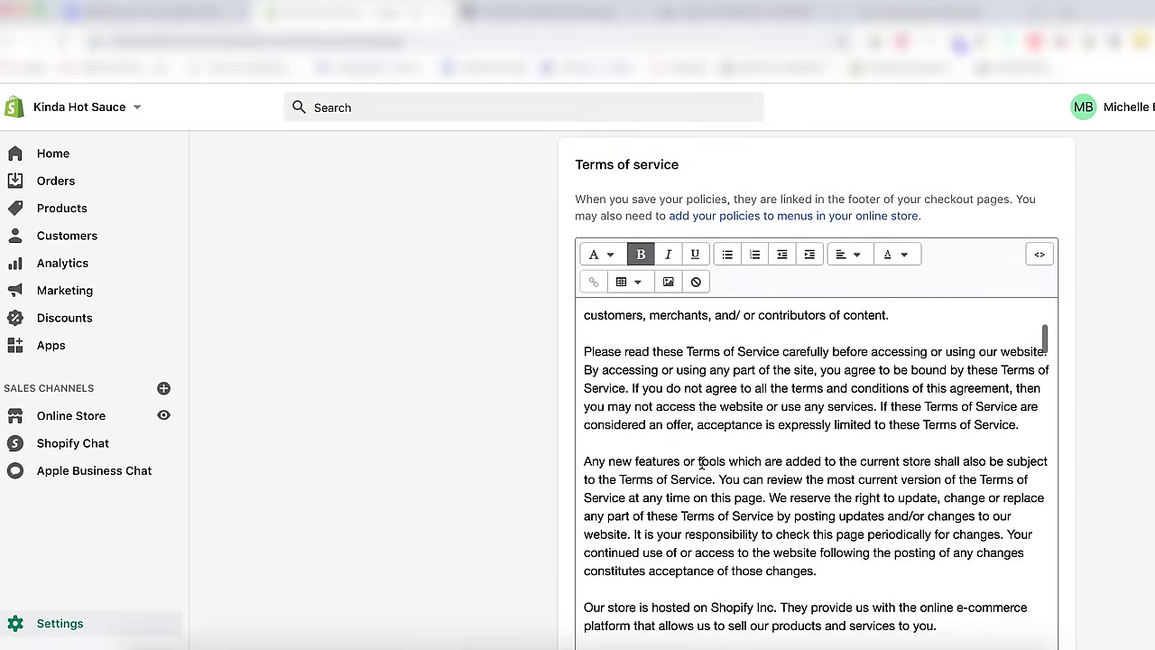
{"action": "scroll", "coordinate": [702, 463], "scroll_direction": "down", "scroll_amount": 4}
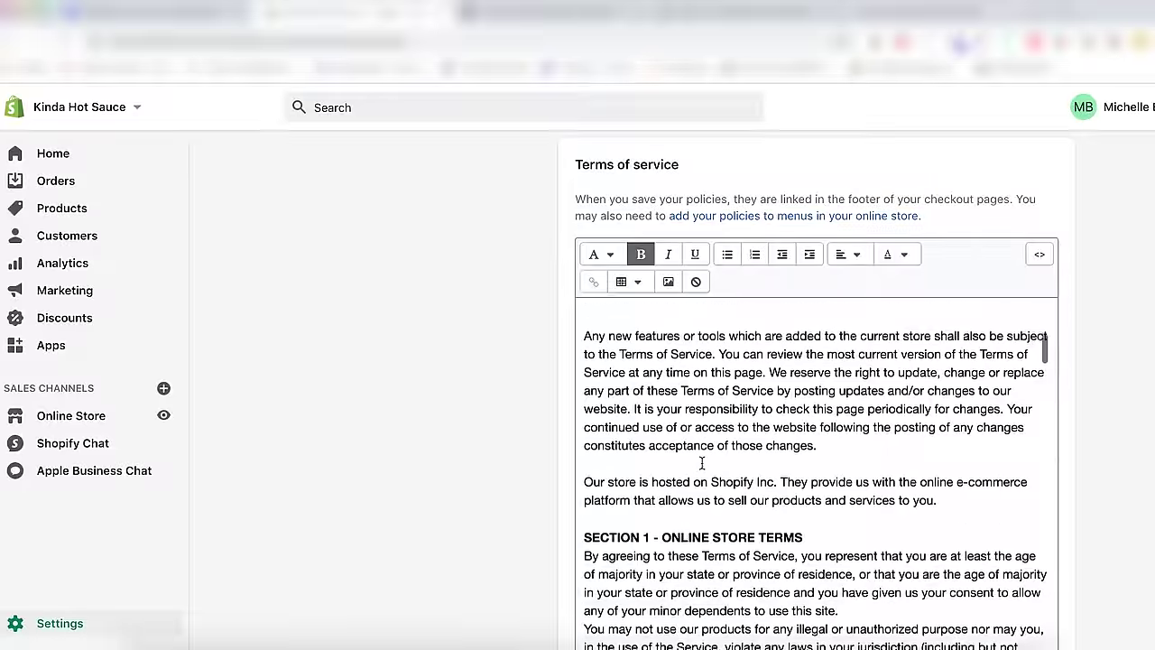
{"action": "scroll", "coordinate": [702, 463], "scroll_direction": "down", "scroll_amount": 2}
Read through the shipping policy, covering domestic rates, customs, damages, international shipping and returns.
{"action": "scroll", "coordinate": [702, 463], "scroll_direction": "down", "scroll_amount": 4}
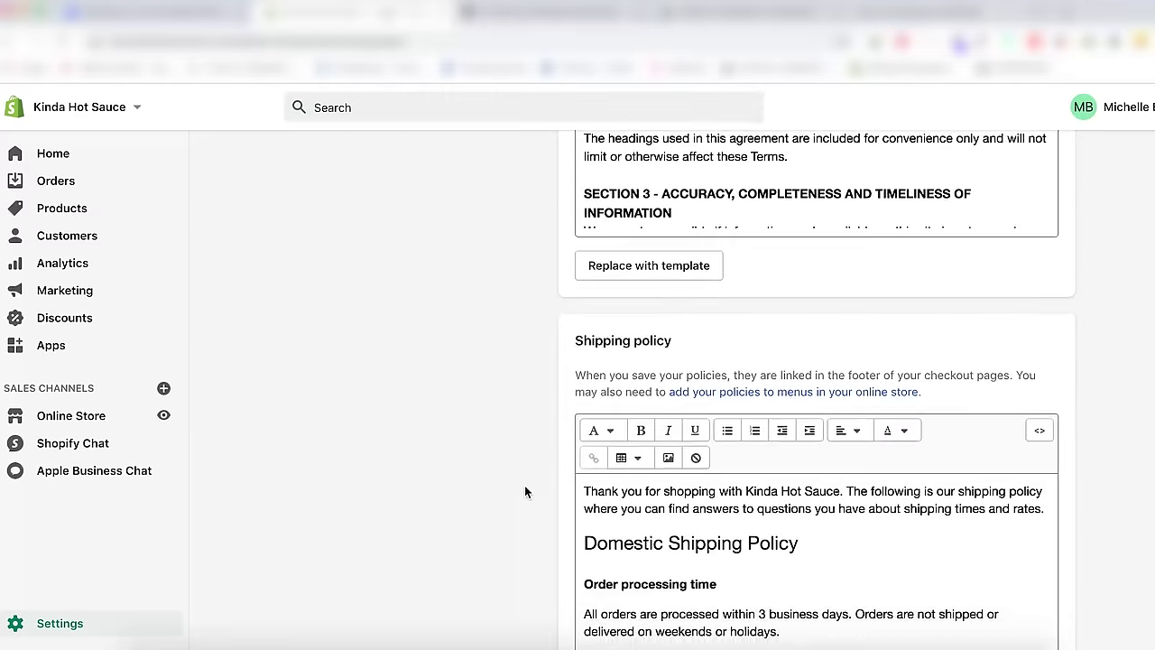
{"action": "scroll", "coordinate": [525, 485], "scroll_direction": "down", "scroll_amount": 3}
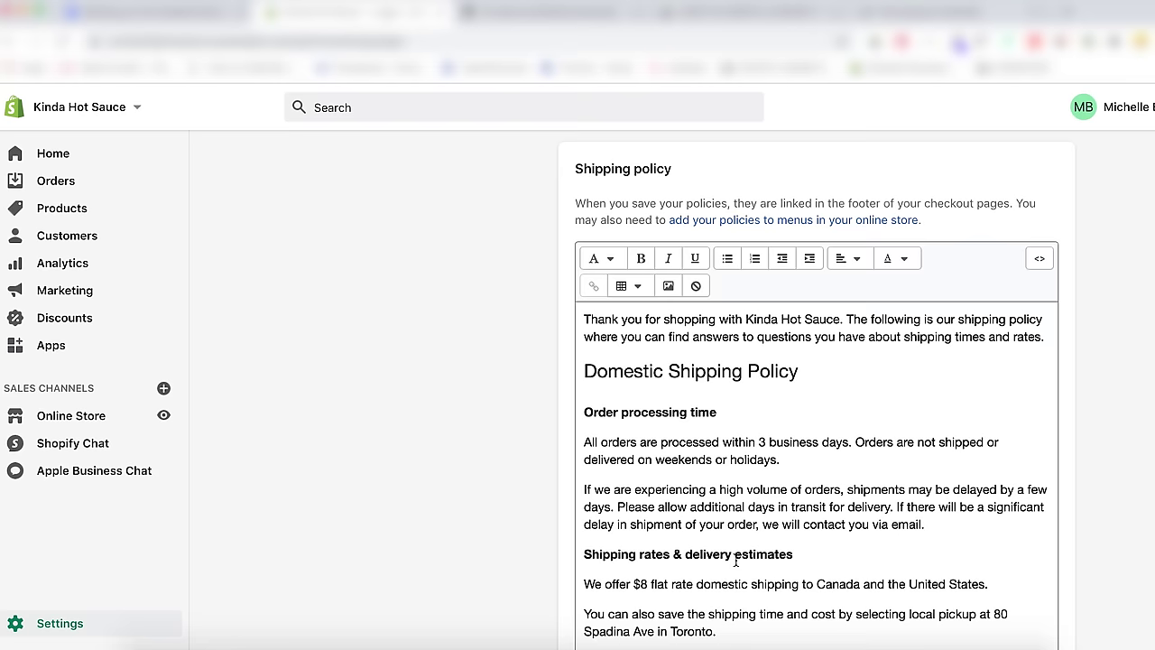
{"action": "scroll", "coordinate": [736, 562], "scroll_direction": "down", "scroll_amount": 4}
{"action": "scroll", "coordinate": [736, 561], "scroll_direction": "down", "scroll_amount": 5}
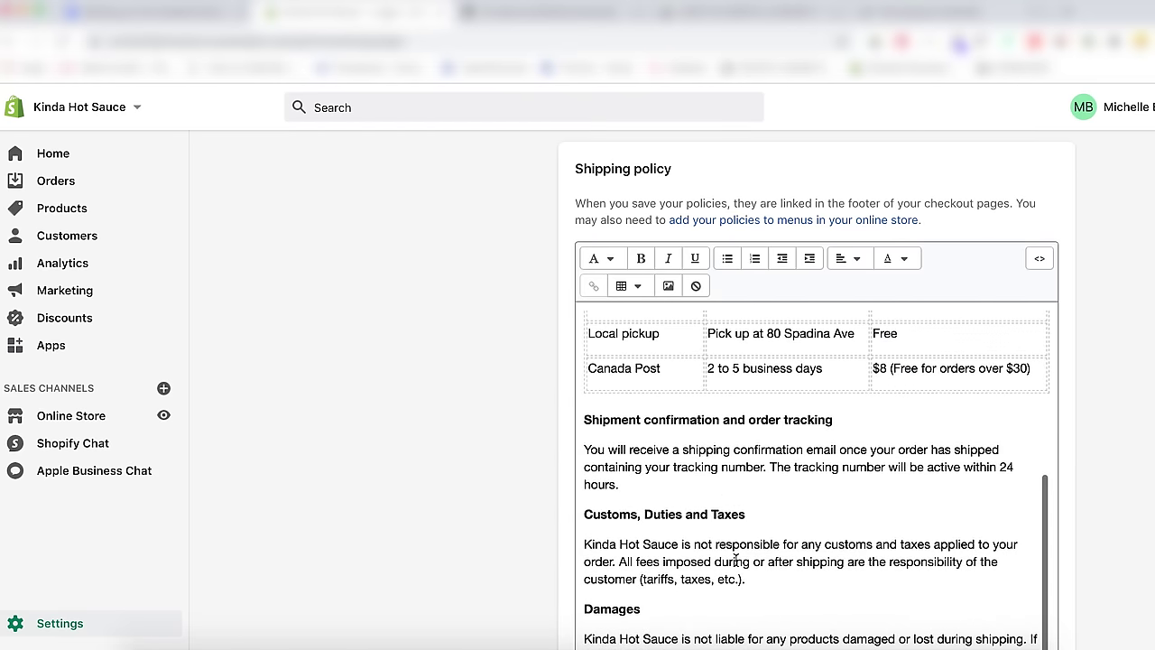
{"action": "scroll", "coordinate": [735, 561], "scroll_direction": "down", "scroll_amount": 3}
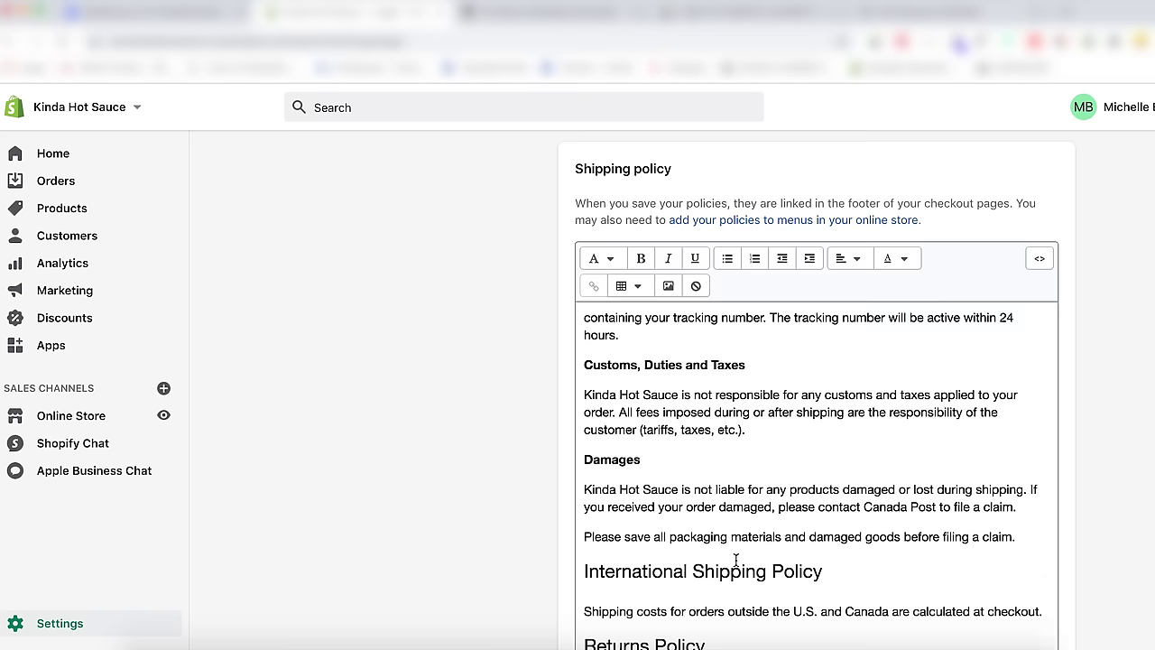
{"action": "scroll", "coordinate": [477, 586], "scroll_direction": "down", "scroll_amount": 4}
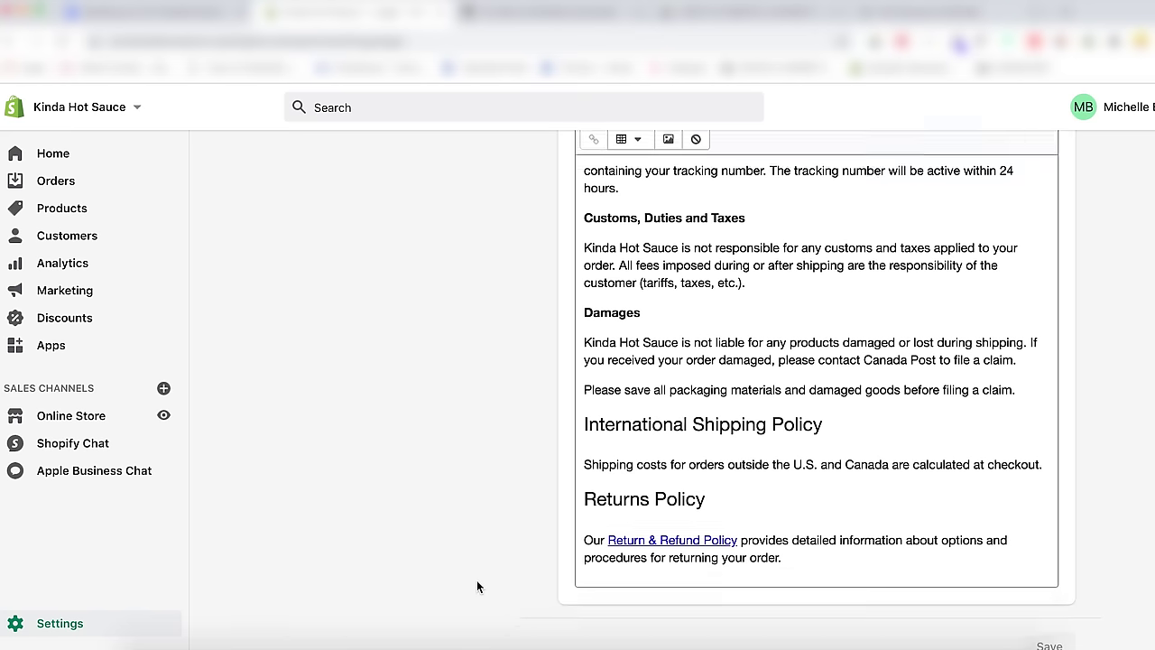
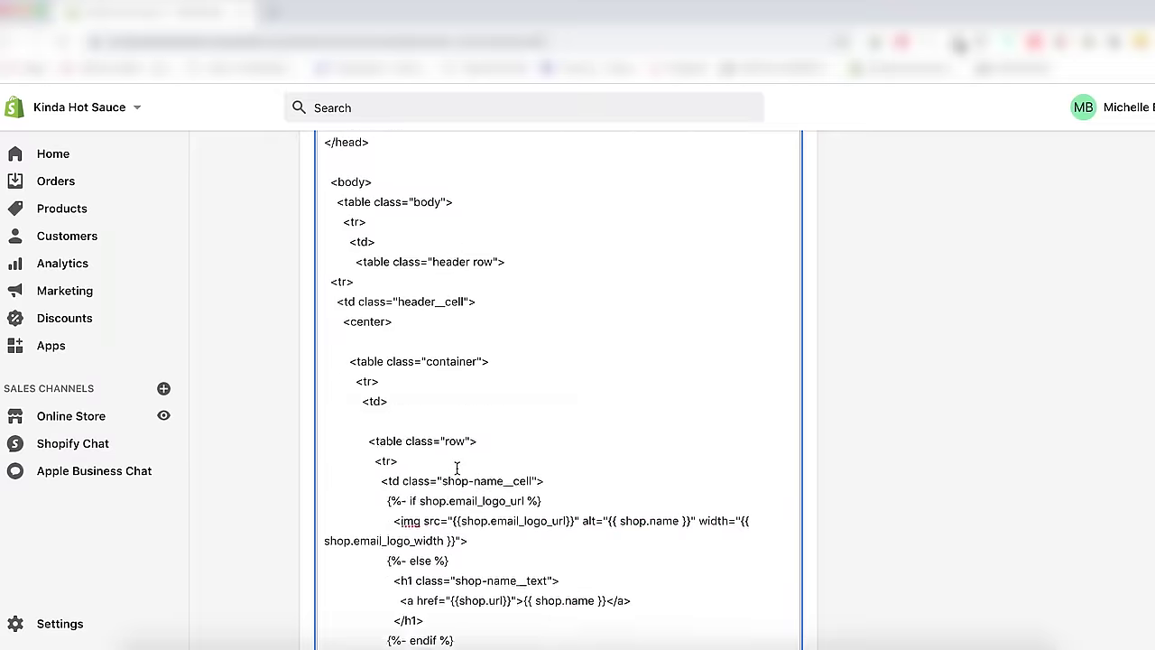
Look through the HTML email body of the order notification template.
{"action": "scroll", "coordinate": [457, 468], "scroll_direction": "down", "scroll_amount": 7}
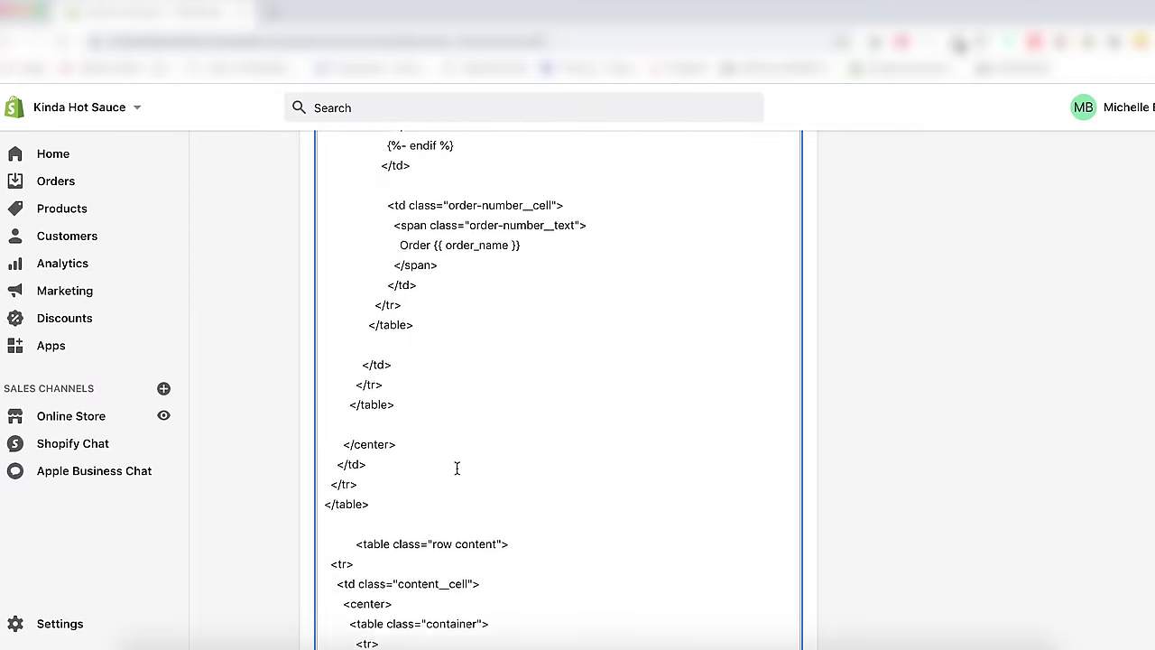
{"action": "scroll", "coordinate": [457, 467], "scroll_direction": "down", "scroll_amount": 5}
{"action": "scroll", "coordinate": [457, 467], "scroll_direction": "up", "scroll_amount": 20}
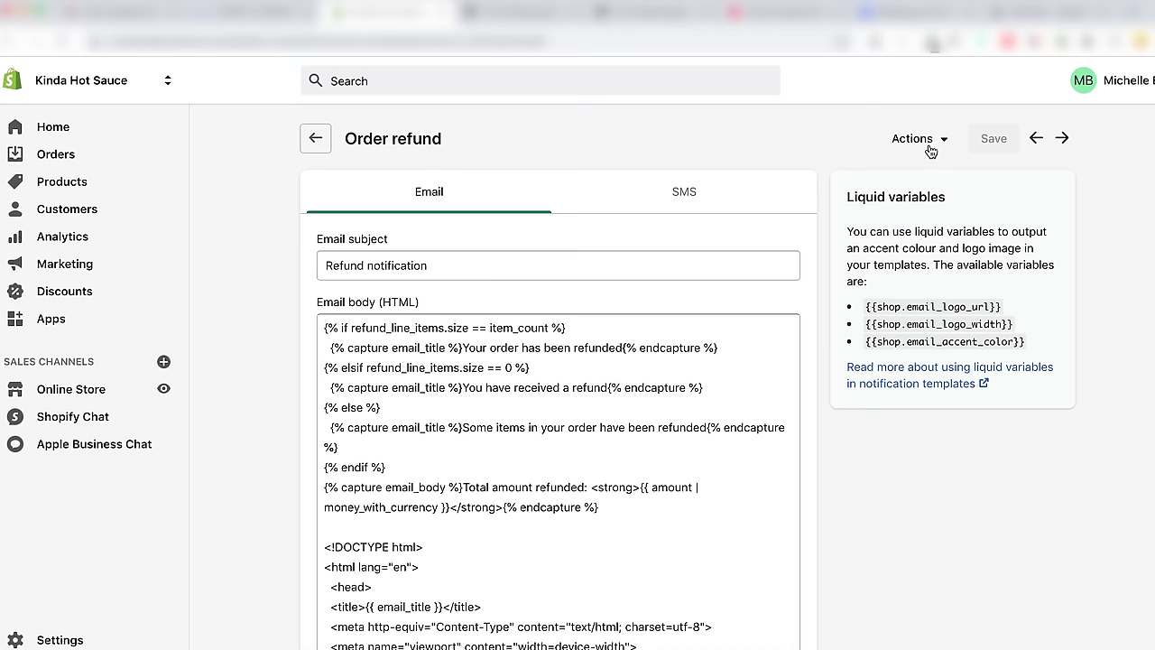
Preview the Order refund notification email down to its contact line and close the preview.
{"action": "left_click", "coordinate": [931, 151]}
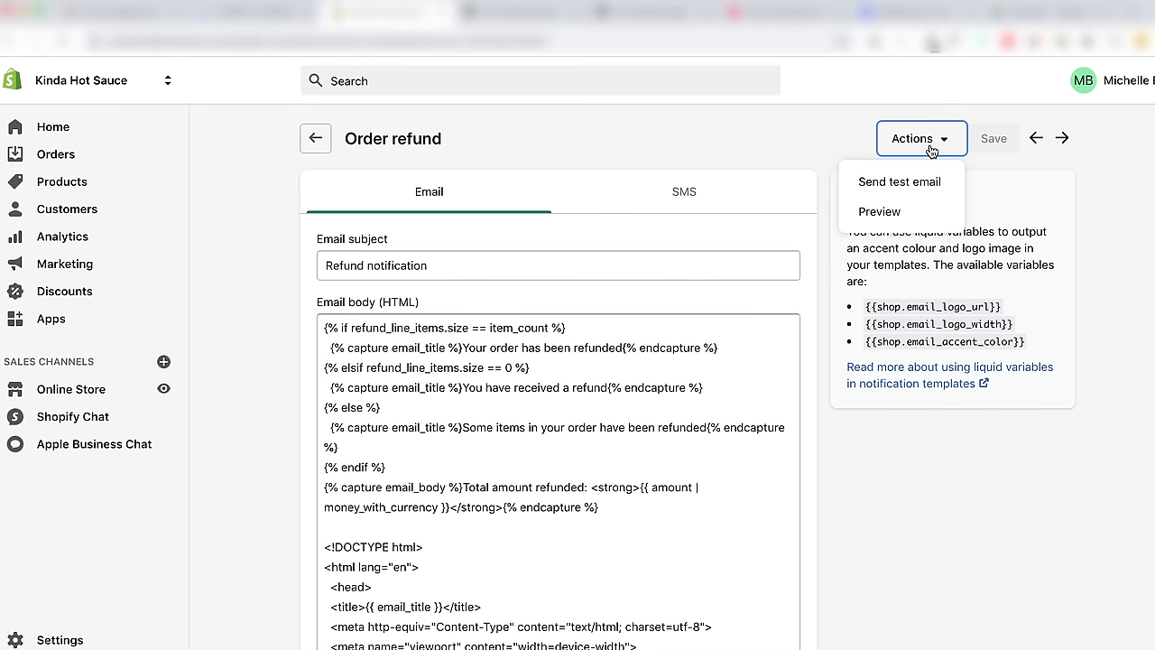
{"action": "left_click", "coordinate": [889, 213]}
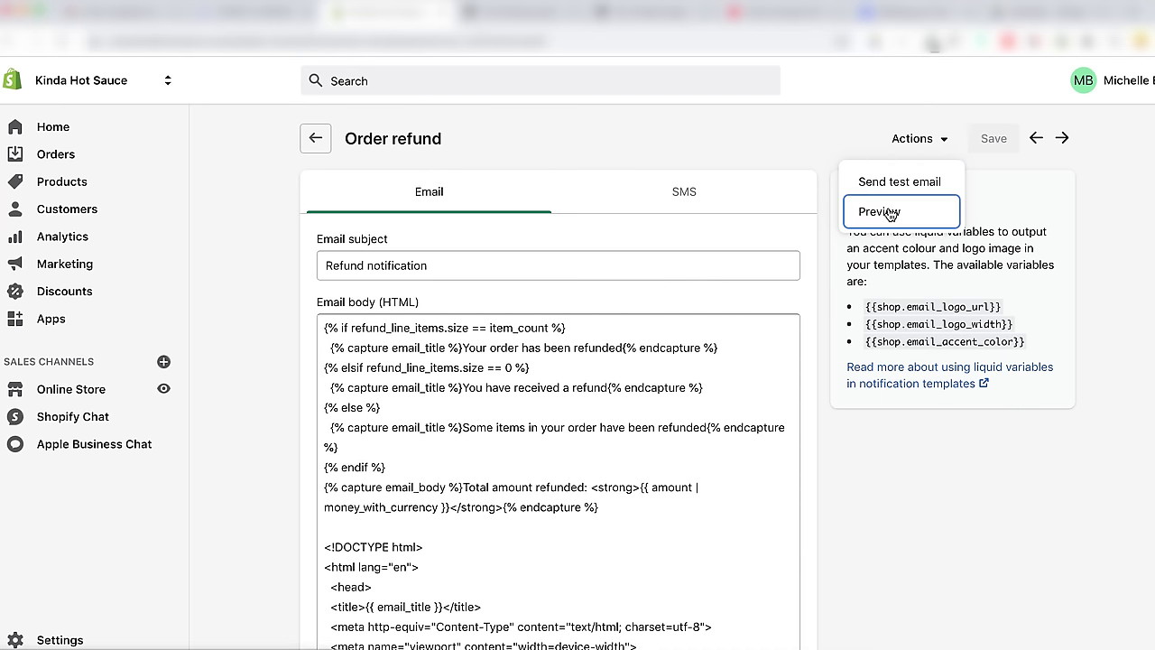
{"action": "scroll", "coordinate": [618, 439], "scroll_direction": "down", "scroll_amount": 4}
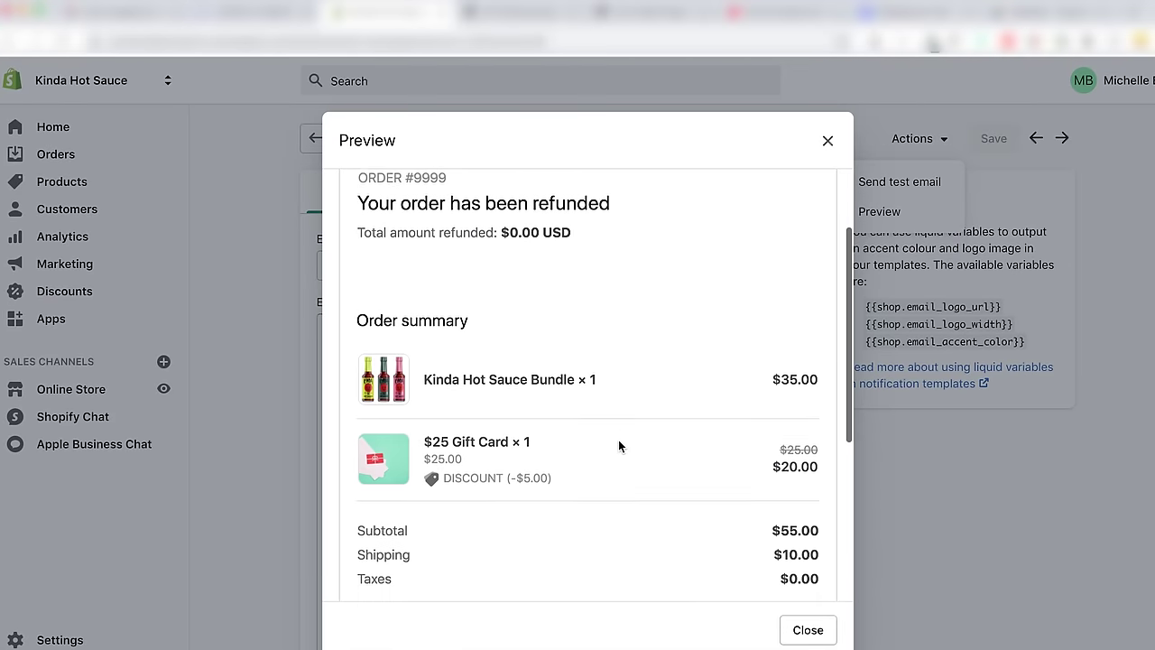
{"action": "scroll", "coordinate": [618, 446], "scroll_direction": "down", "scroll_amount": 5}
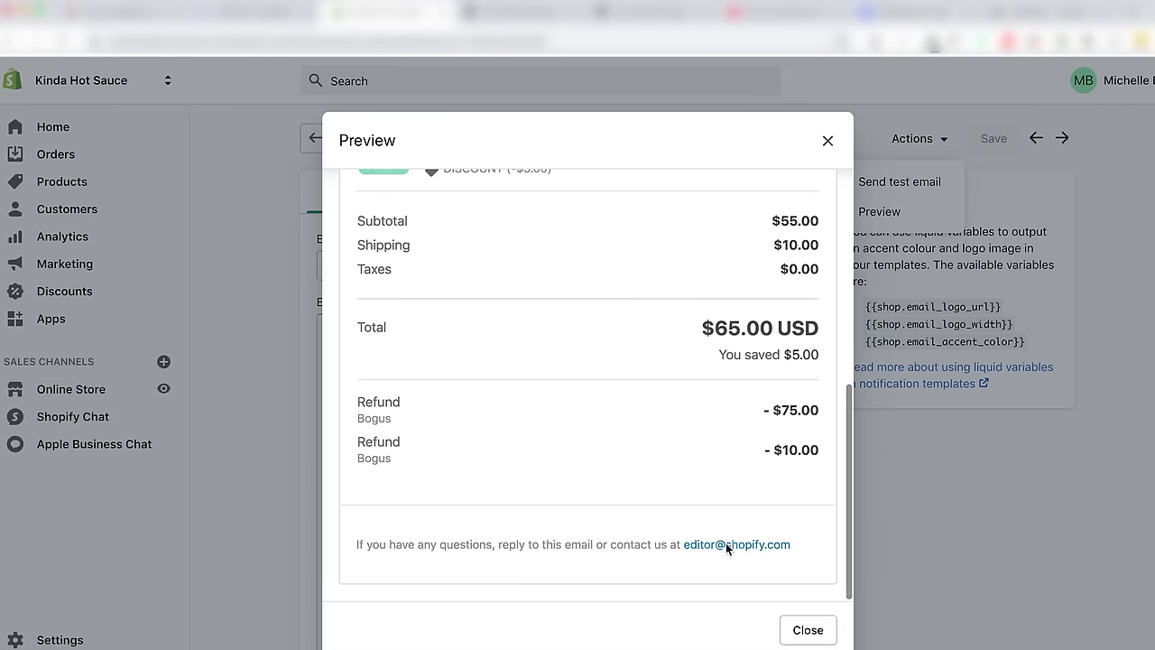
{"action": "left_click", "coordinate": [807, 629]}
Return to the notification settings and look through the order, shipping, customer and return templates down to the email marketing options.
{"action": "left_click", "coordinate": [944, 142]}
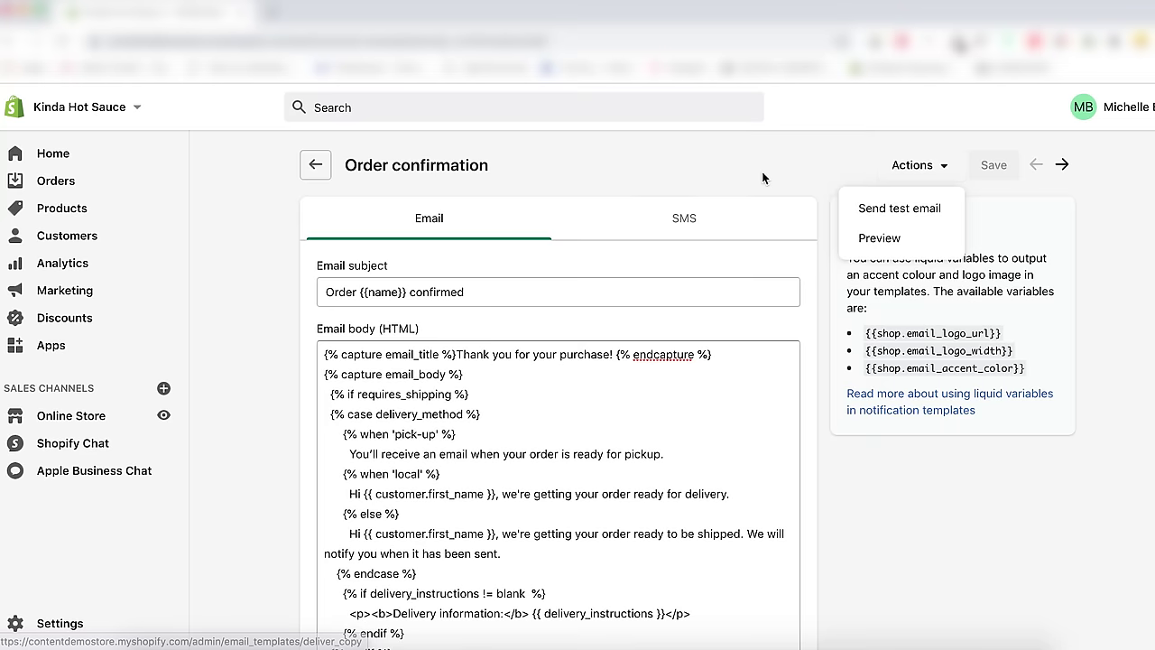
{"action": "left_click", "coordinate": [765, 180]}
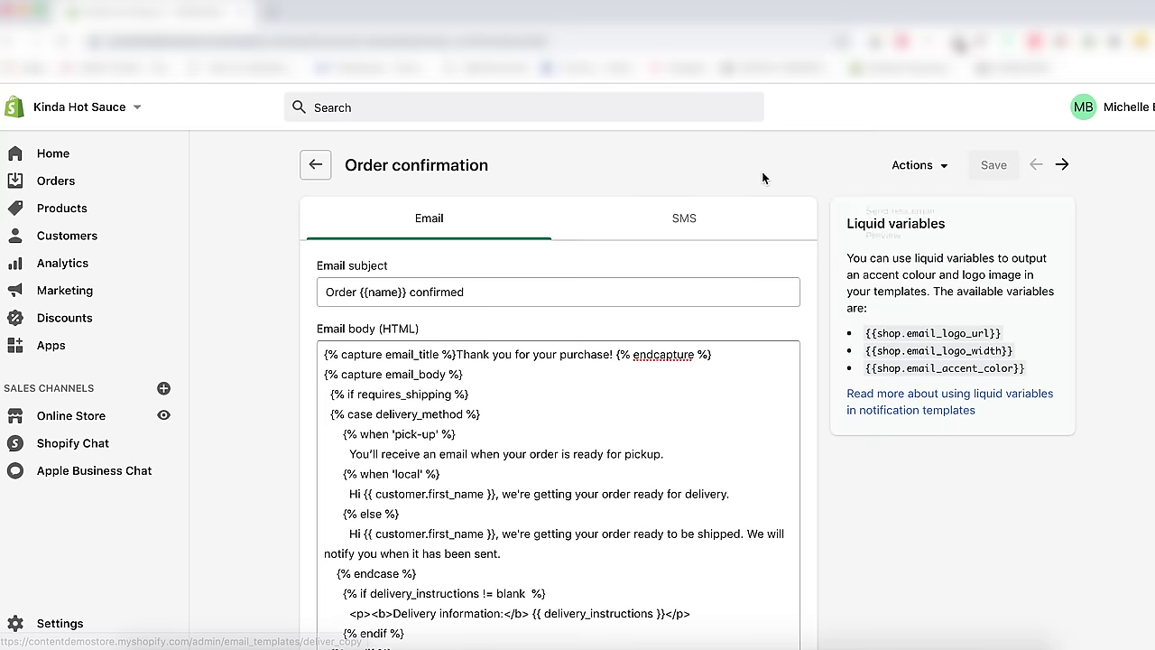
{"action": "left_click", "coordinate": [313, 170]}
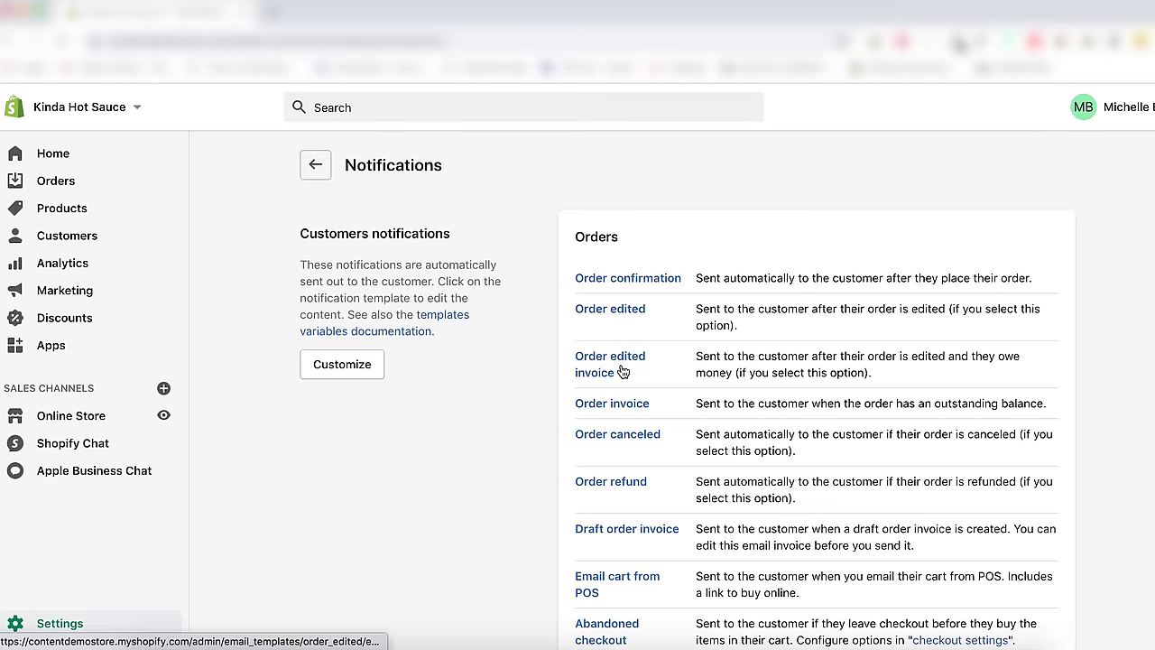
{"action": "scroll", "coordinate": [631, 410], "scroll_direction": "down", "scroll_amount": 3}
{"action": "scroll", "coordinate": [631, 413], "scroll_direction": "down", "scroll_amount": 5}
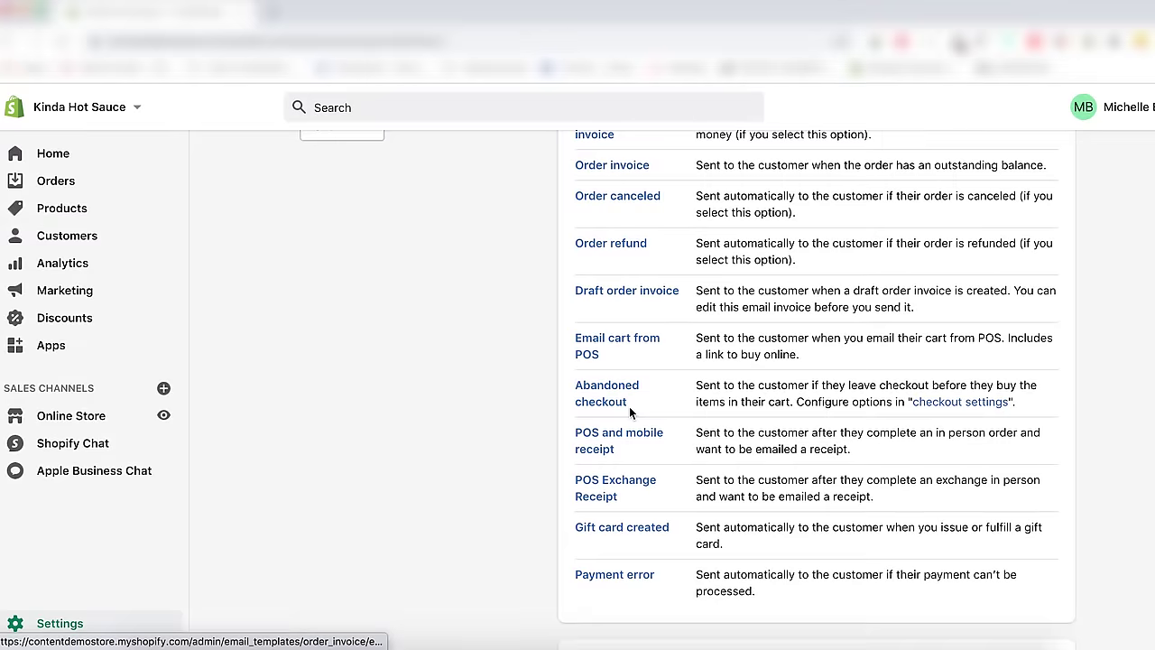
{"action": "scroll", "coordinate": [632, 411], "scroll_direction": "down", "scroll_amount": 4}
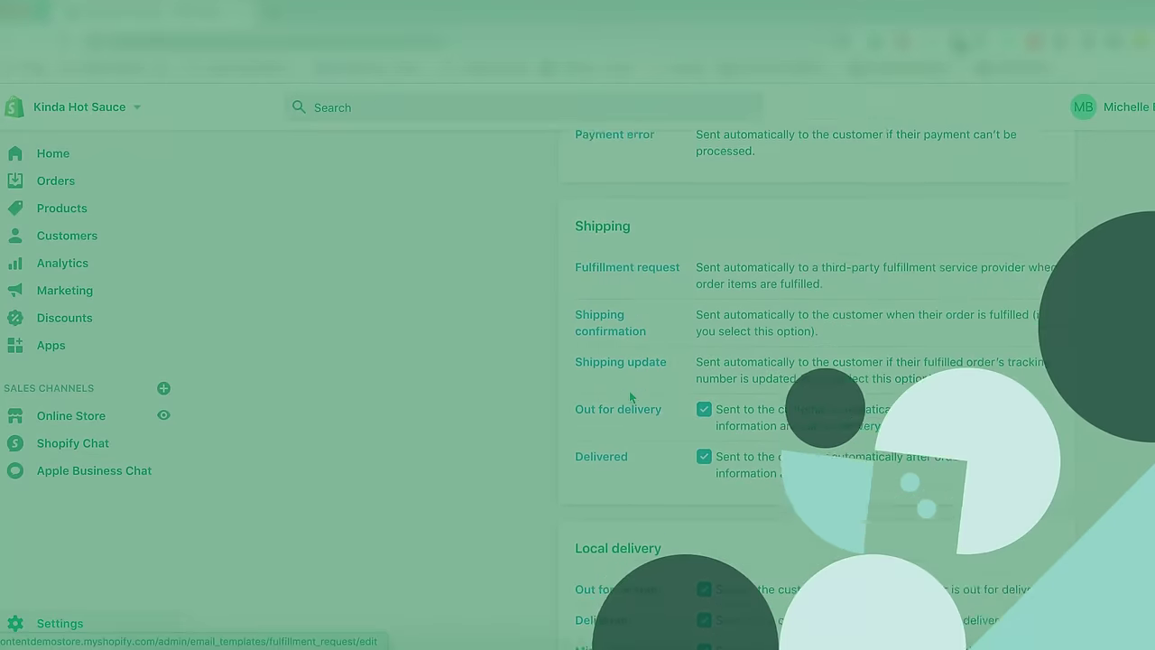
{"action": "scroll", "coordinate": [629, 390], "scroll_direction": "down", "scroll_amount": 1}
{"action": "scroll", "coordinate": [628, 390], "scroll_direction": "down", "scroll_amount": 5}
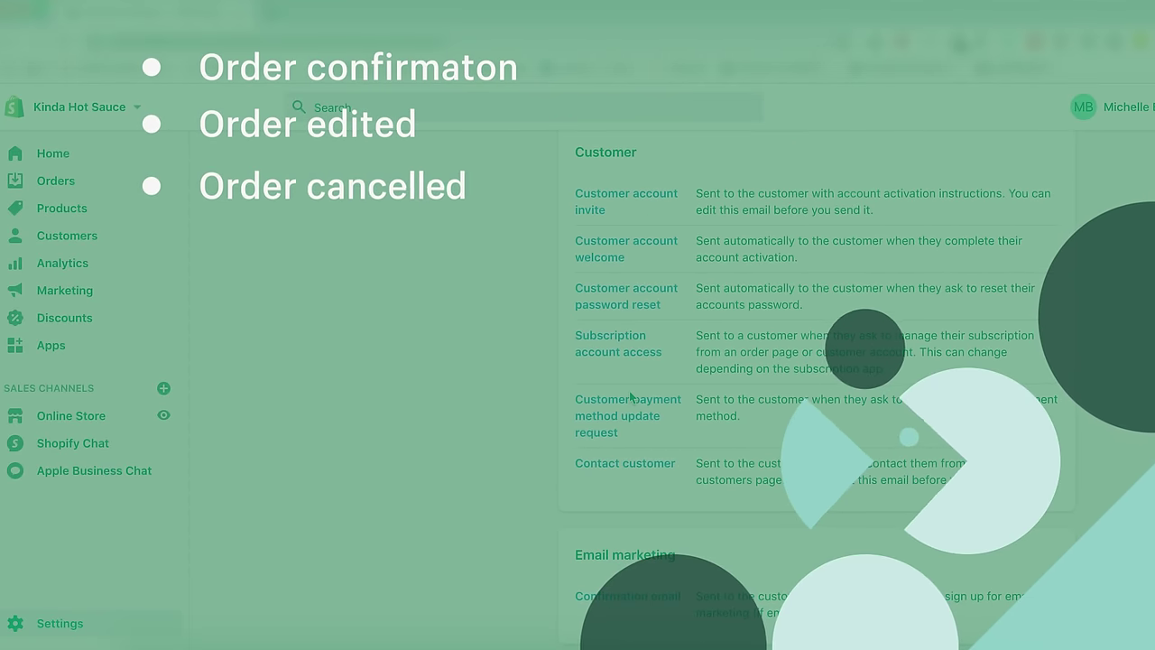
{"action": "scroll", "coordinate": [629, 398], "scroll_direction": "down", "scroll_amount": 4}
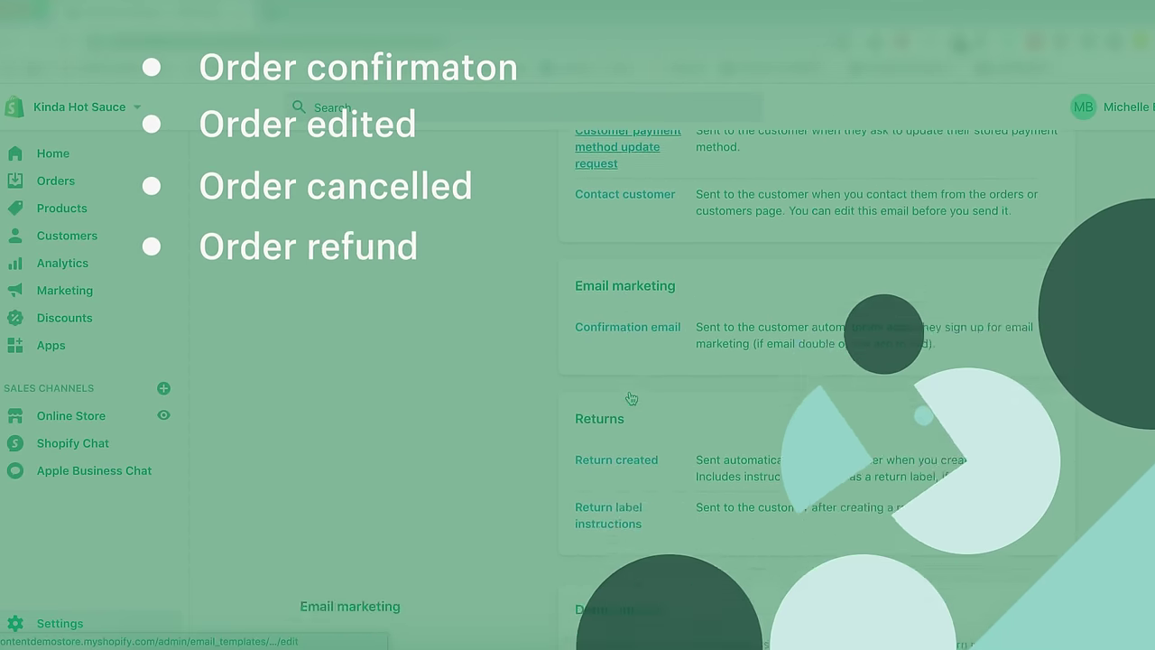
{"action": "scroll", "coordinate": [631, 397], "scroll_direction": "down", "scroll_amount": 3}
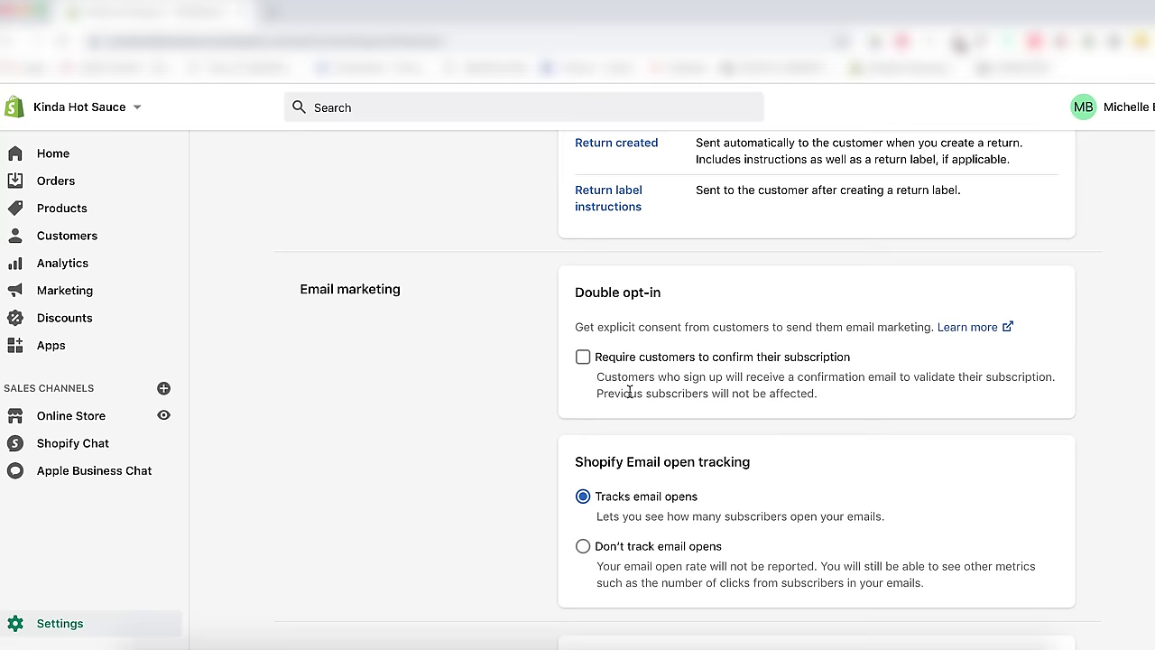
Enable desktop notifications for new orders and allow the browser to show them.
{"action": "scroll", "coordinate": [629, 391], "scroll_direction": "down", "scroll_amount": 1}
{"action": "scroll", "coordinate": [629, 392], "scroll_direction": "down", "scroll_amount": 8}
{"action": "scroll", "coordinate": [629, 392], "scroll_direction": "down", "scroll_amount": 1}
{"action": "left_click", "coordinate": [641, 422]}
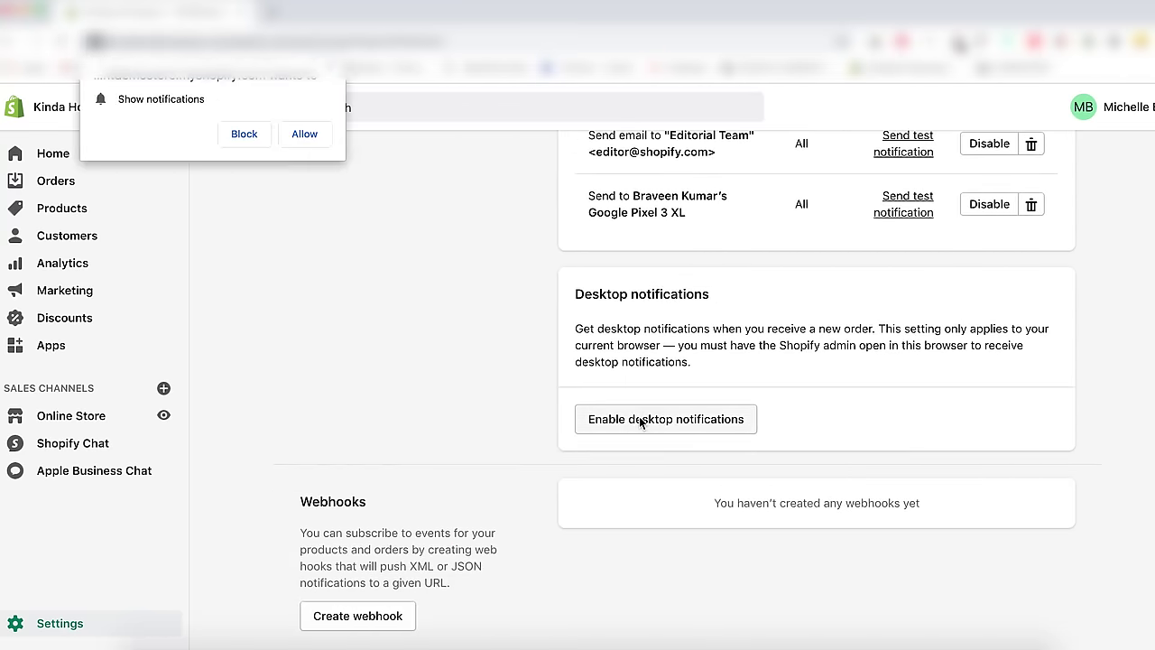
{"action": "left_click", "coordinate": [305, 135]}
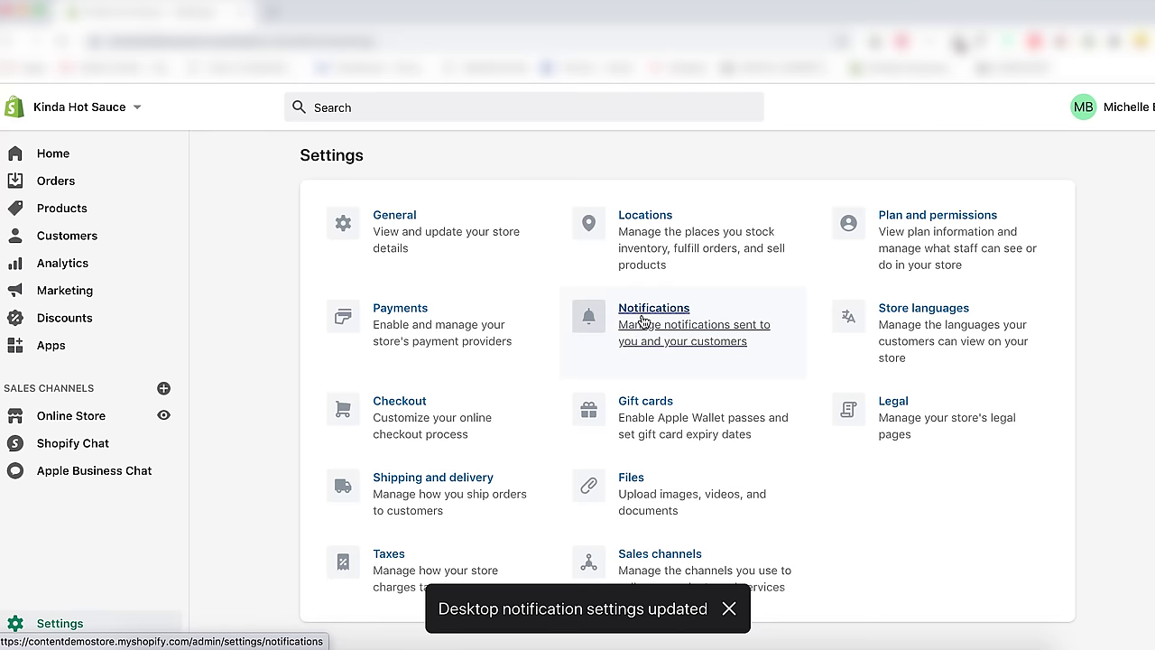
Find the staff order notifications in the notification settings and start adding a recipient, entering their email address.
{"action": "left_click", "coordinate": [643, 320]}
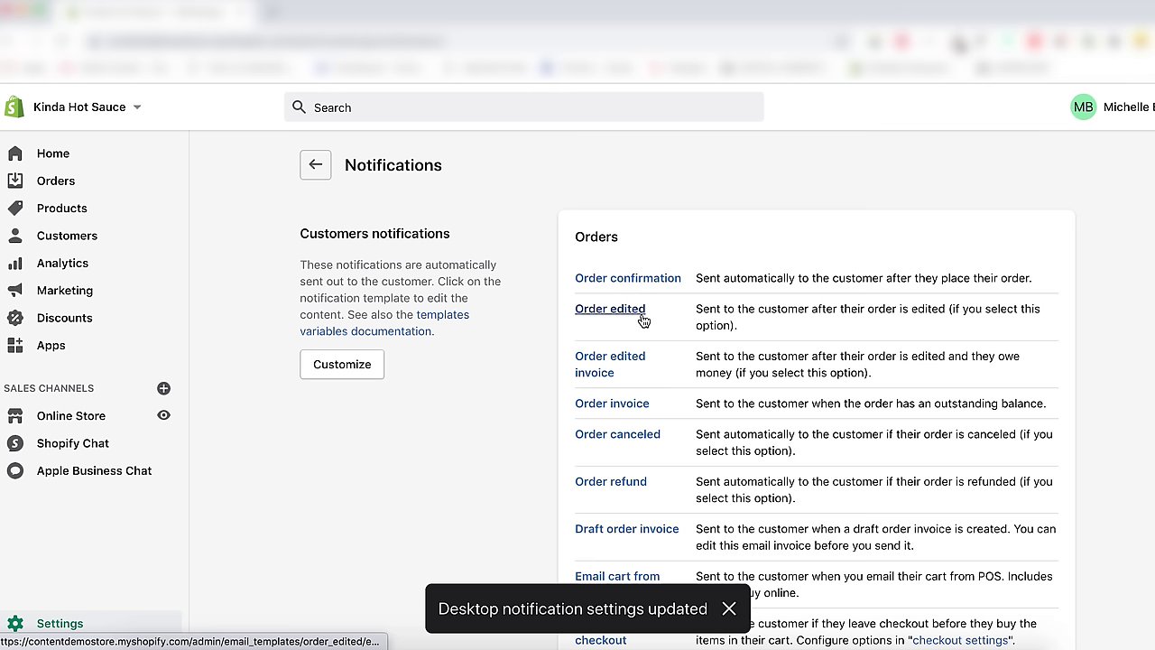
{"action": "key", "text": "ctrl+f"}
{"action": "type", "text": "order noti"}
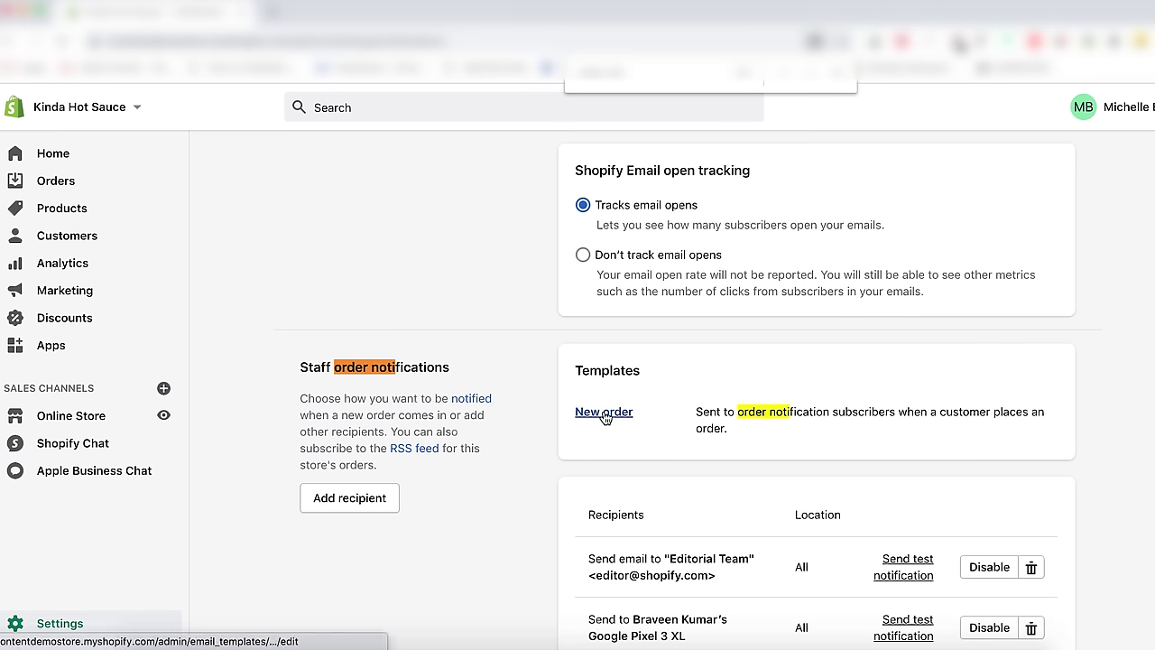
{"action": "left_click", "coordinate": [388, 507]}
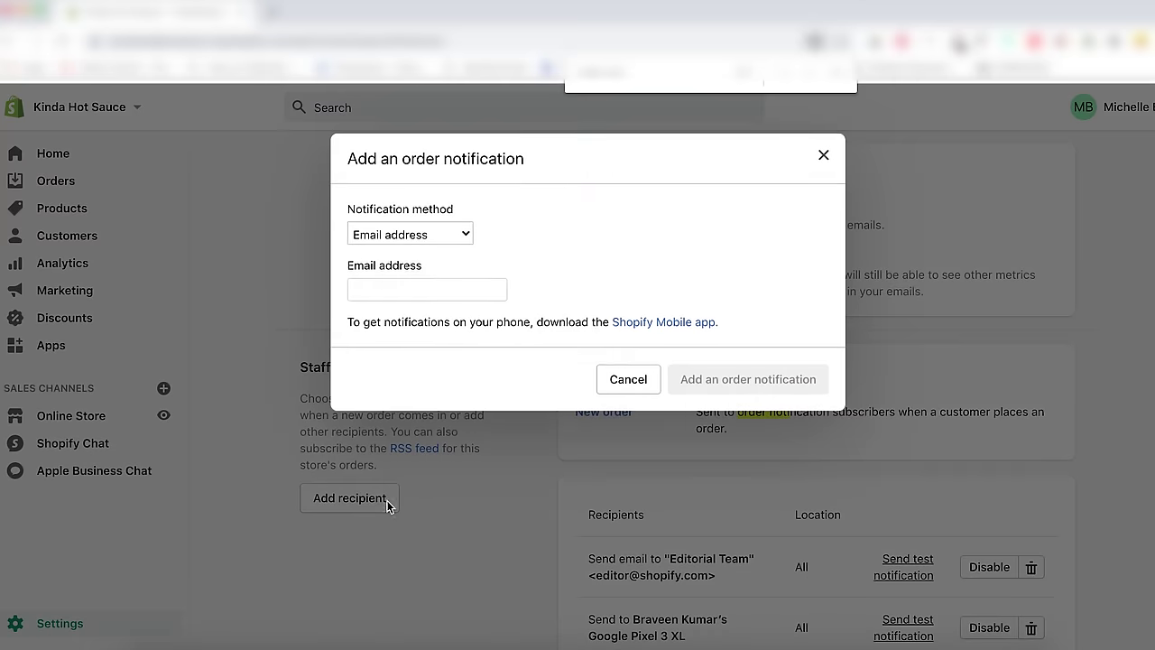
{"action": "left_click", "coordinate": [464, 291]}
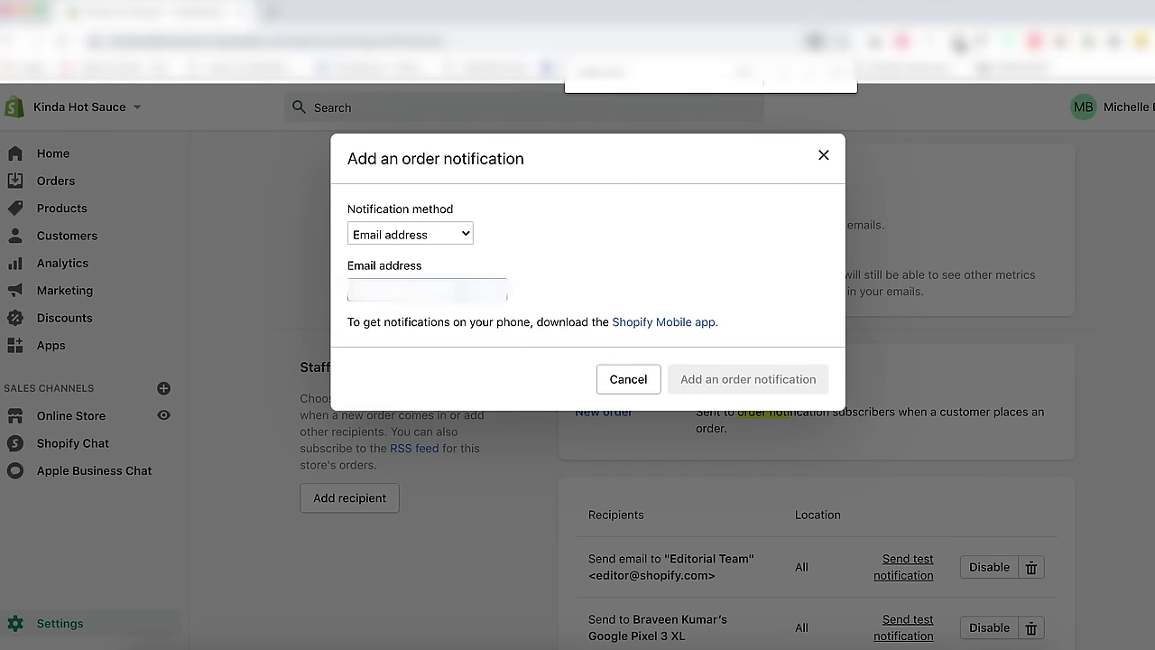
{"action": "type", "text": "ma"}
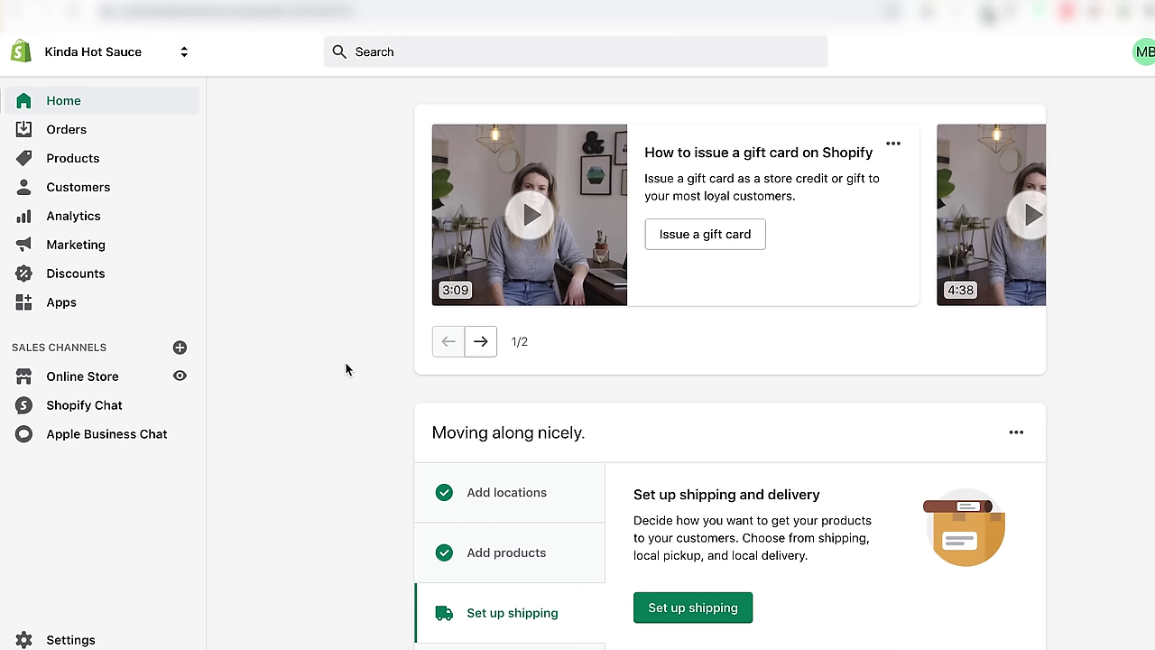
Open the payment settings and look over Shopify Payments, PayPal Express Checkout and the third-party provider options.
{"action": "left_click", "coordinate": [25, 638]}
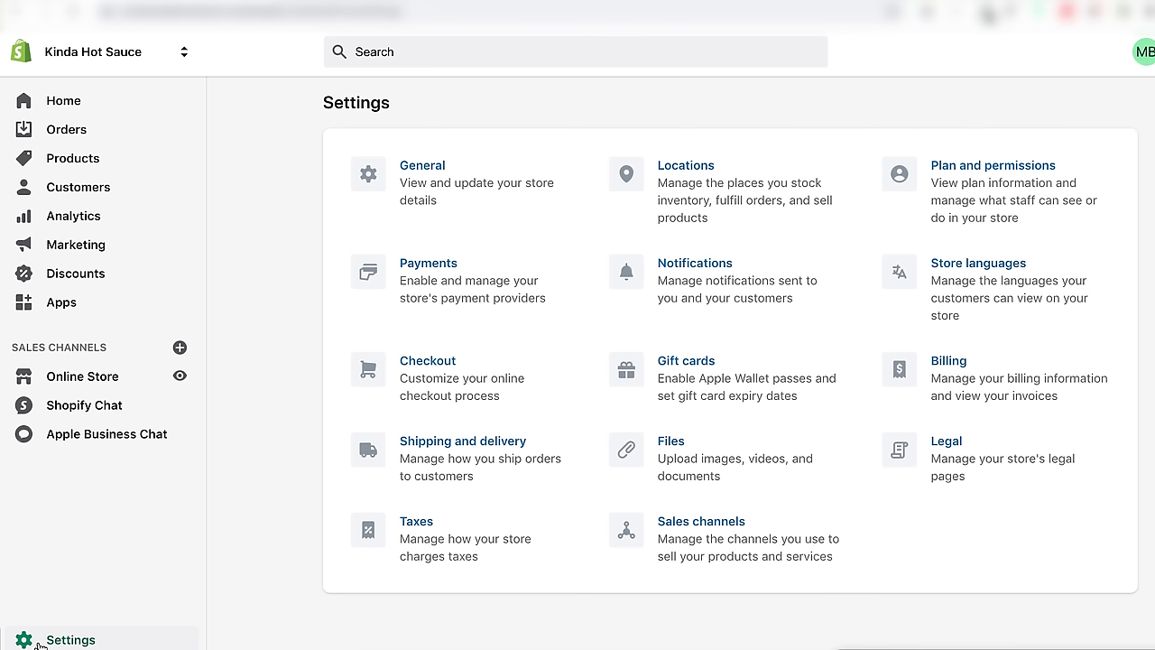
{"action": "left_click", "coordinate": [437, 306]}
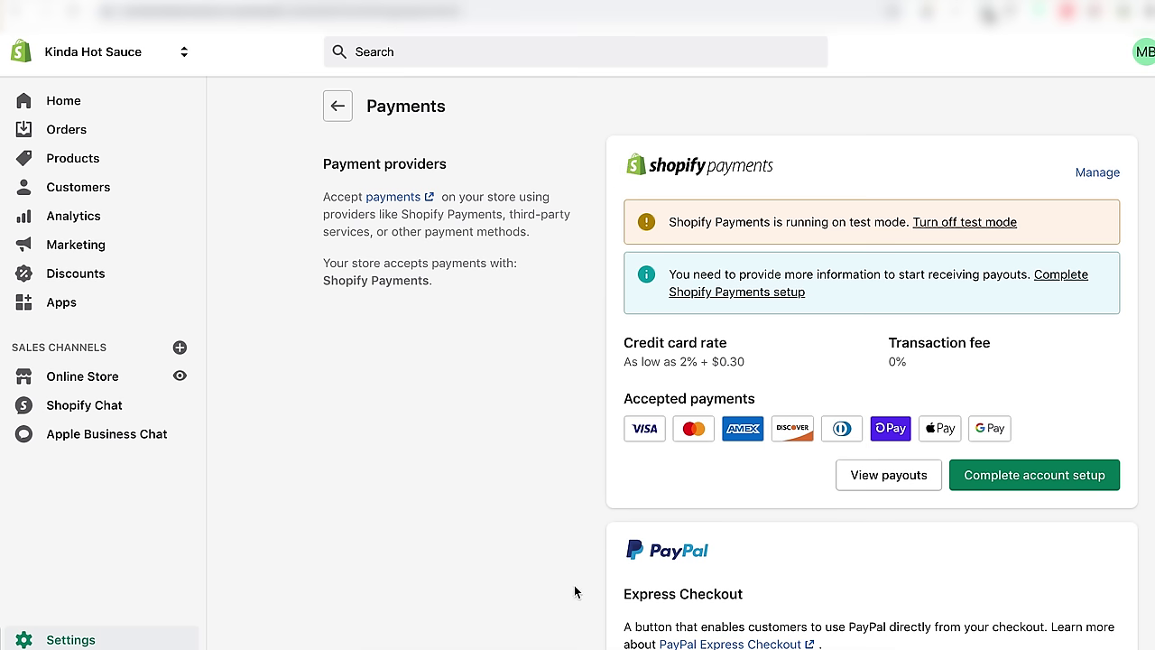
{"action": "scroll", "coordinate": [574, 586], "scroll_direction": "down", "scroll_amount": 3}
{"action": "scroll", "coordinate": [573, 592], "scroll_direction": "down", "scroll_amount": 2}
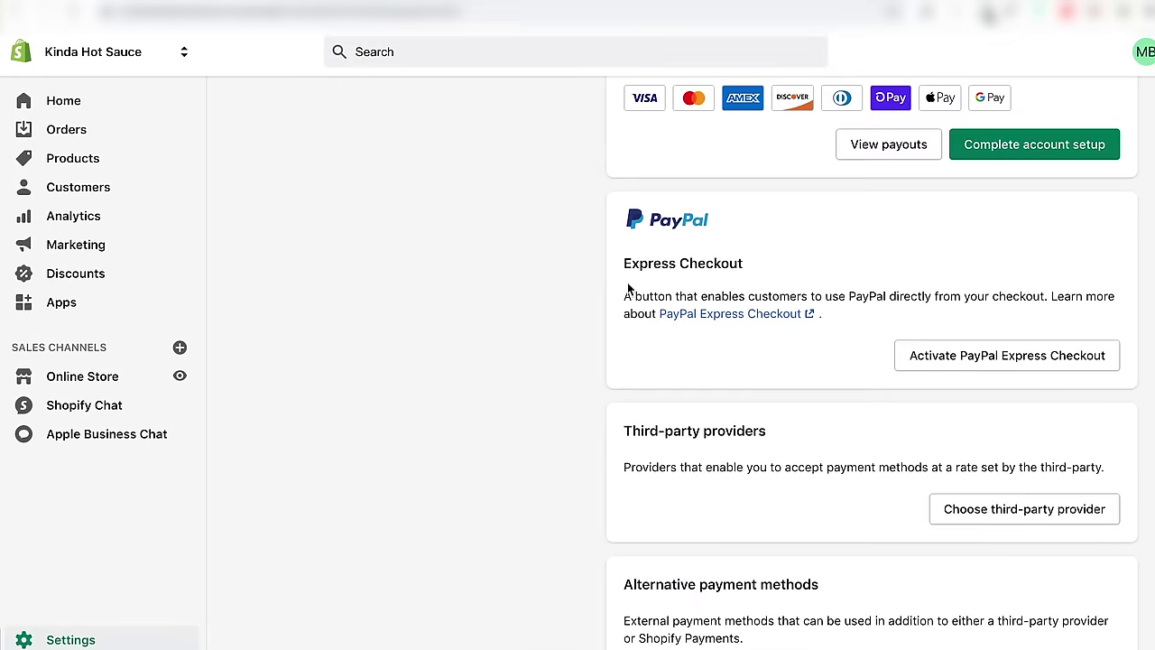
{"action": "scroll", "coordinate": [642, 437], "scroll_direction": "up", "scroll_amount": 5}
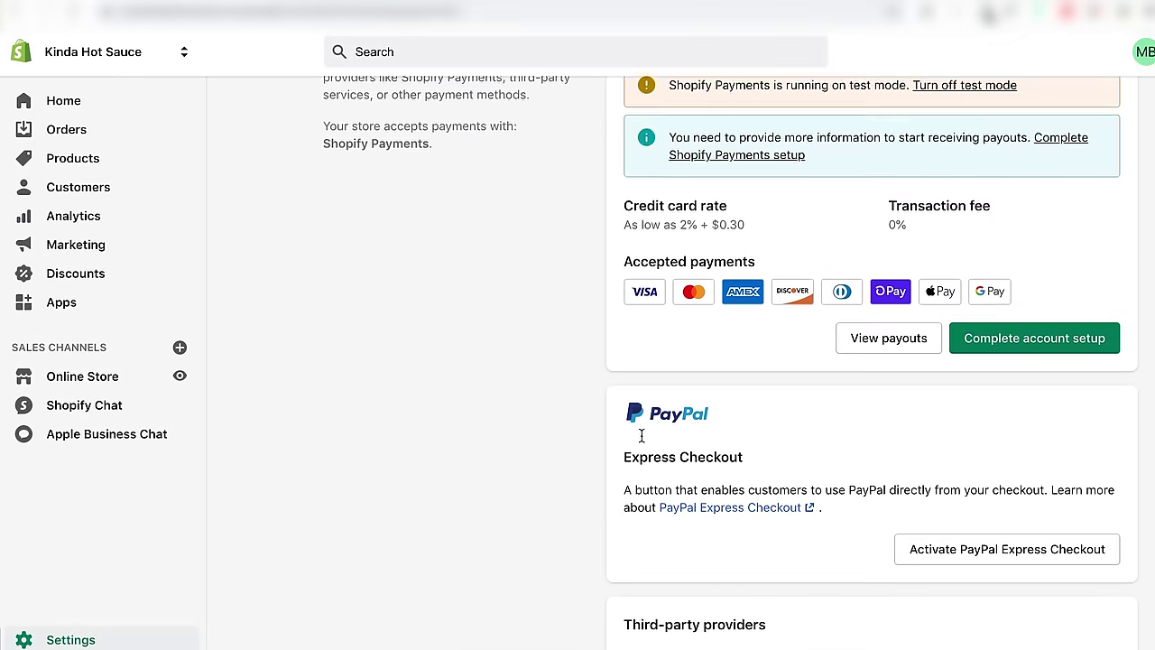
Look through the Shopify Payments account setup page and open the payouts view.
{"action": "left_click", "coordinate": [1034, 442]}
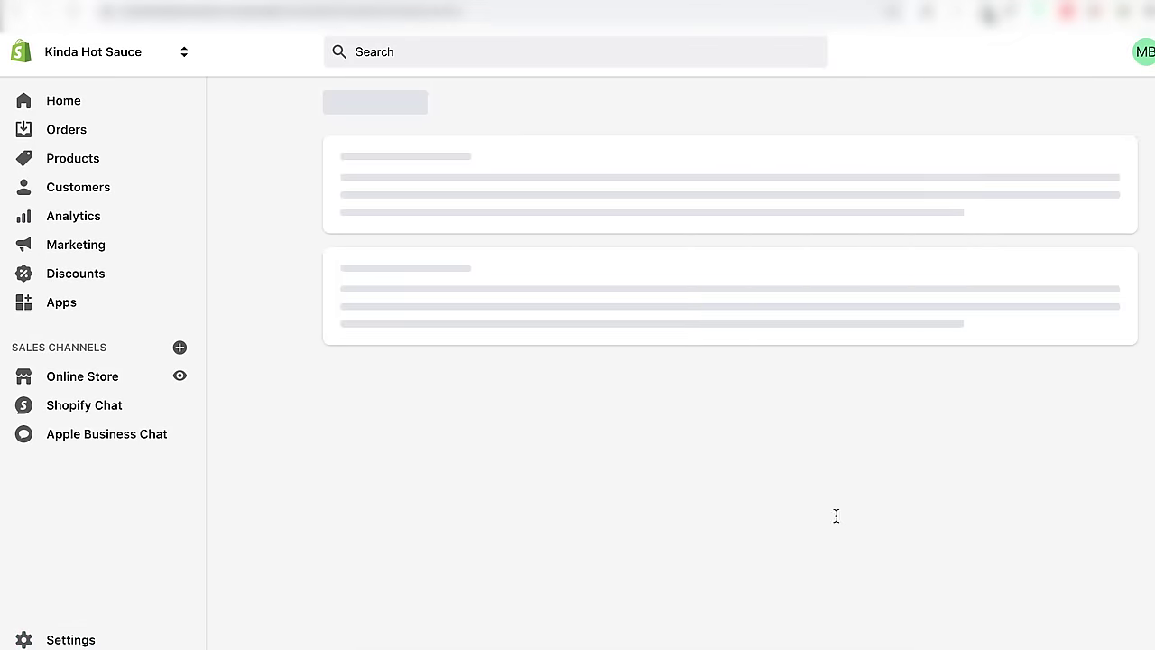
{"action": "scroll", "coordinate": [835, 515], "scroll_direction": "down", "scroll_amount": 10}
{"action": "scroll", "coordinate": [835, 521], "scroll_direction": "down", "scroll_amount": 12}
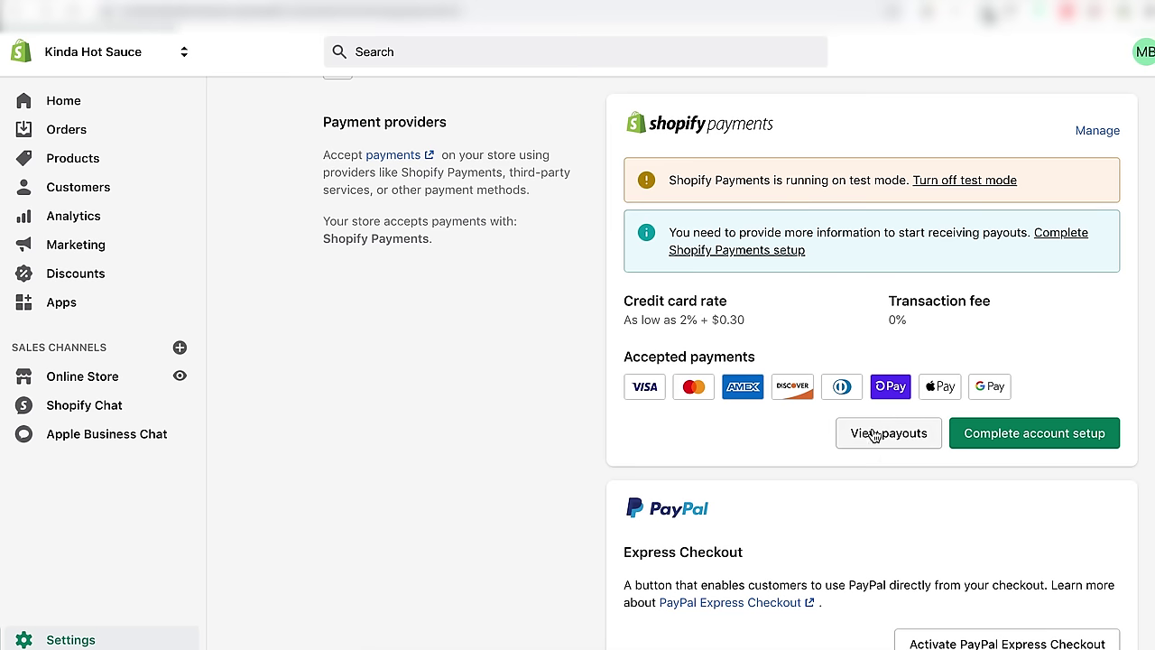
{"action": "left_click", "coordinate": [874, 436]}
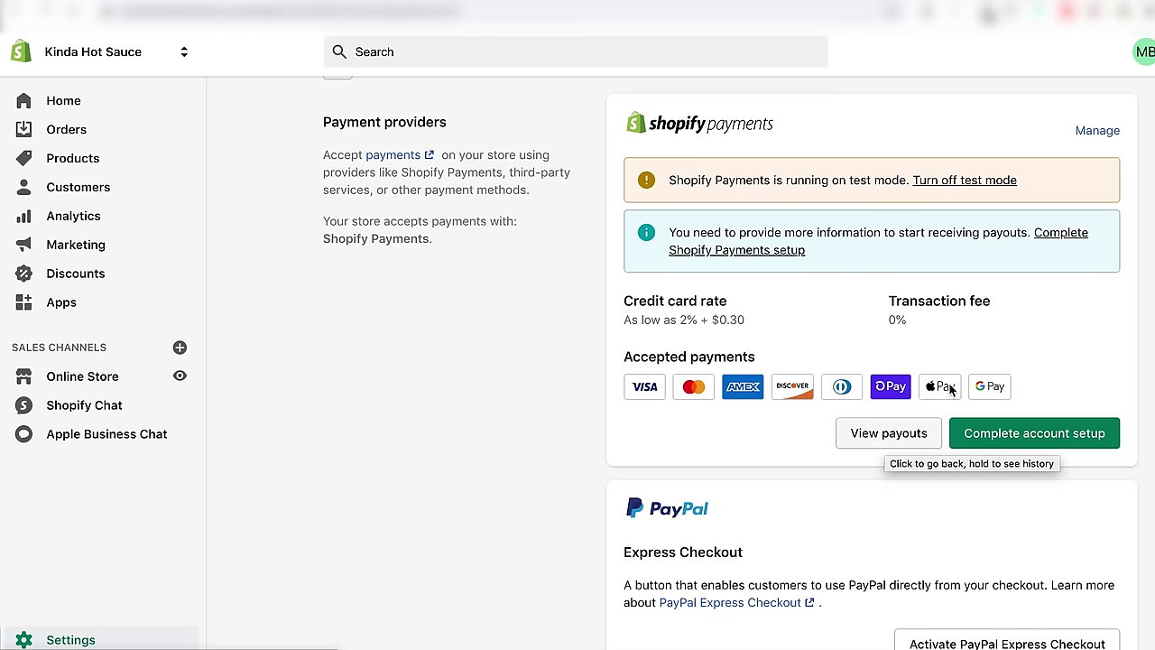
Open the Shopify Payments management page and review the accepted payment methods, enabled currencies and price rounding.
{"action": "left_click", "coordinate": [1086, 133]}
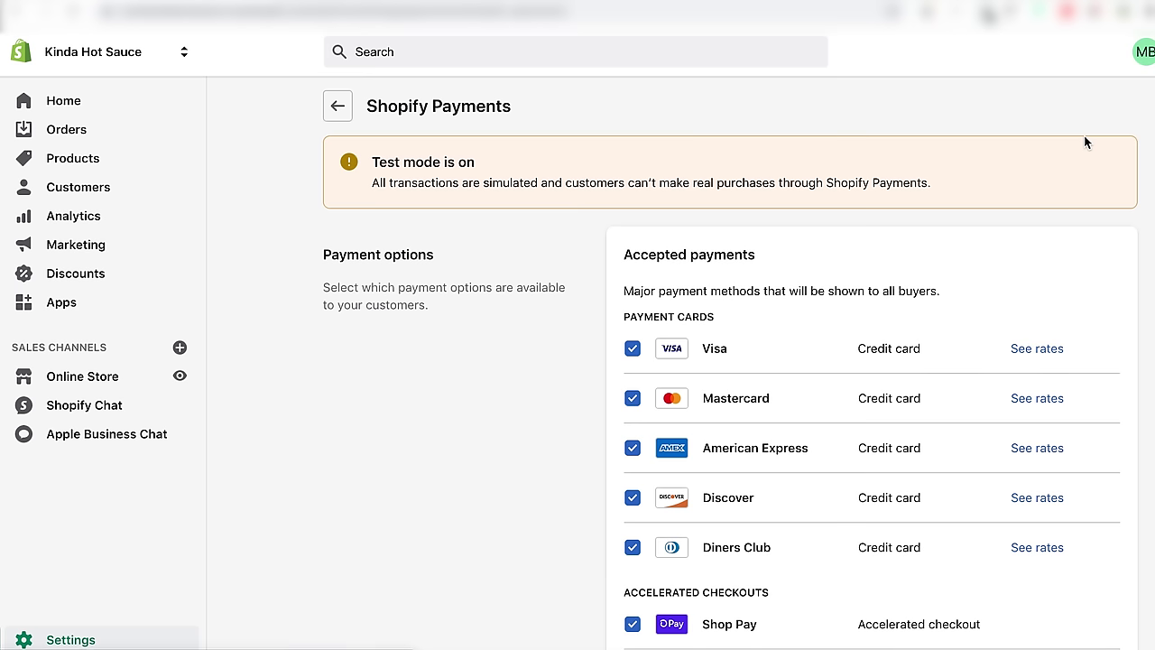
{"action": "scroll", "coordinate": [773, 526], "scroll_direction": "down", "scroll_amount": 3}
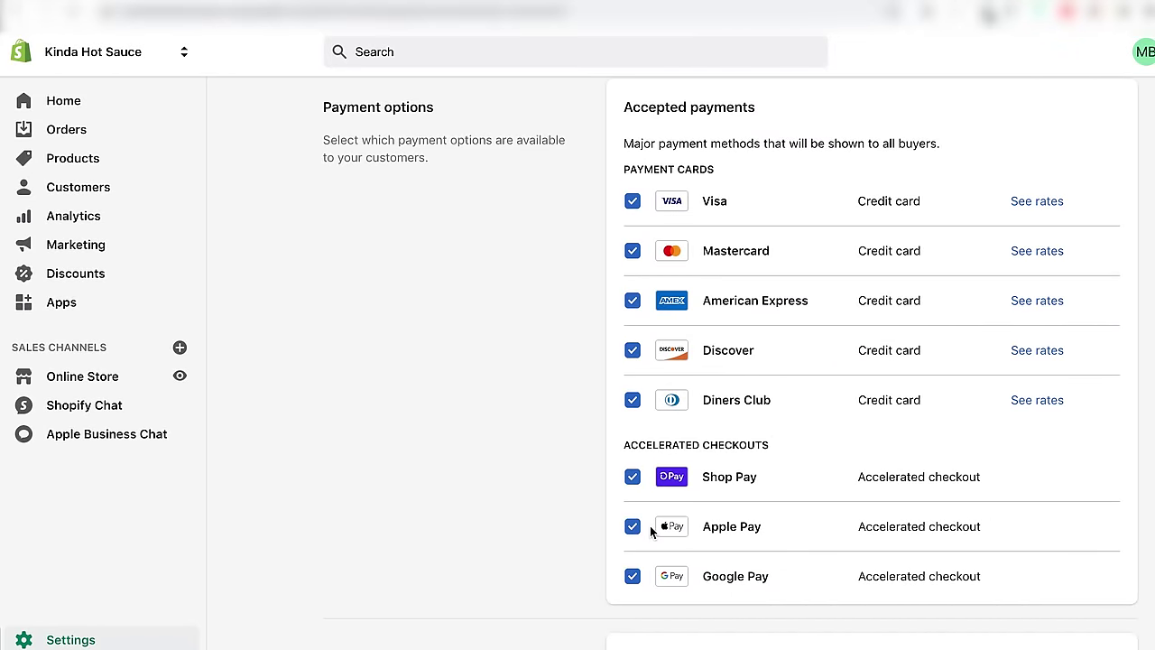
{"action": "scroll", "coordinate": [650, 530], "scroll_direction": "down", "scroll_amount": 5}
{"action": "scroll", "coordinate": [650, 530], "scroll_direction": "down", "scroll_amount": 2}
{"action": "scroll", "coordinate": [650, 532], "scroll_direction": "down", "scroll_amount": 1}
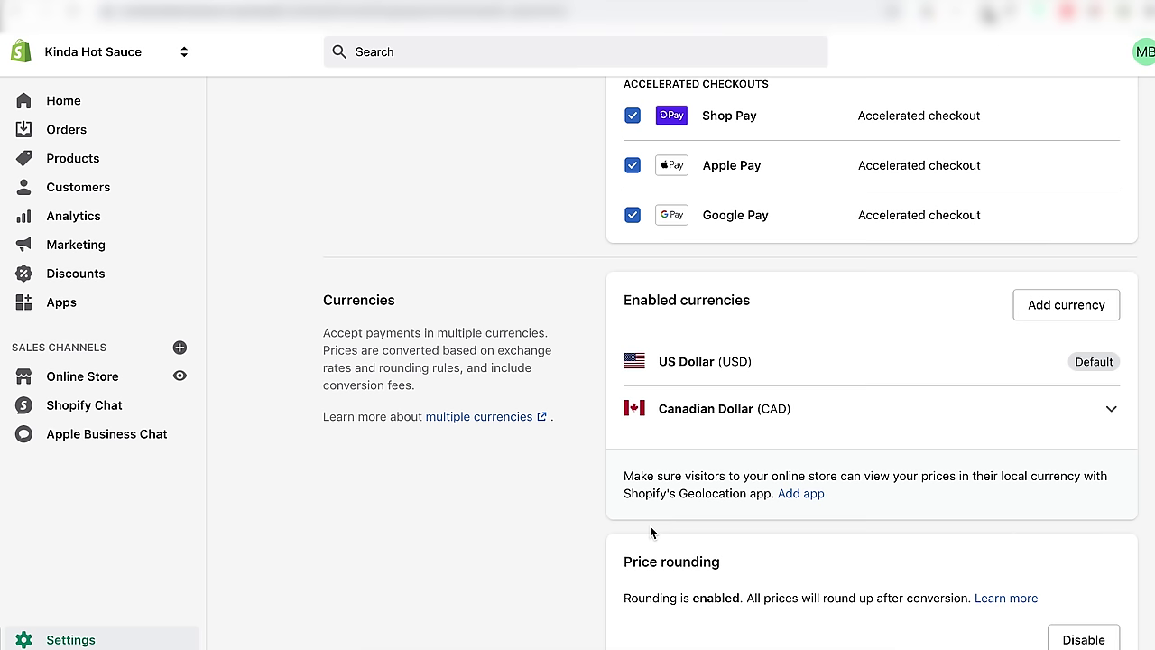
{"action": "scroll", "coordinate": [649, 530], "scroll_direction": "down", "scroll_amount": 3}
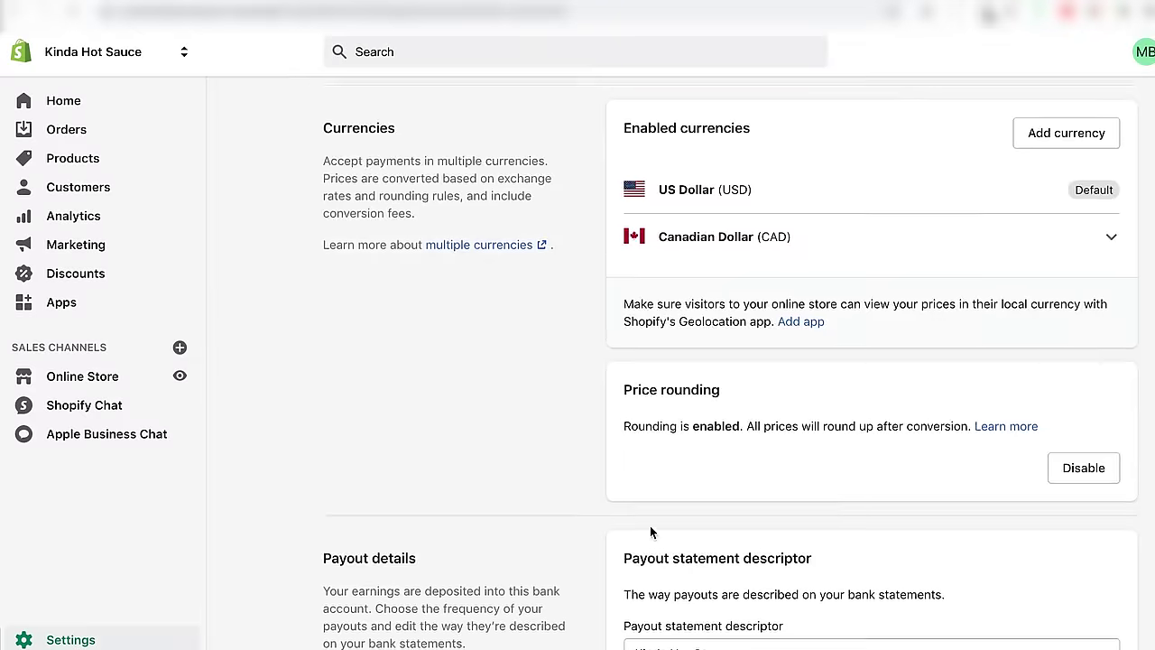
{"action": "left_click_drag", "start_coordinate": [628, 415], "coordinate": [747, 418]}
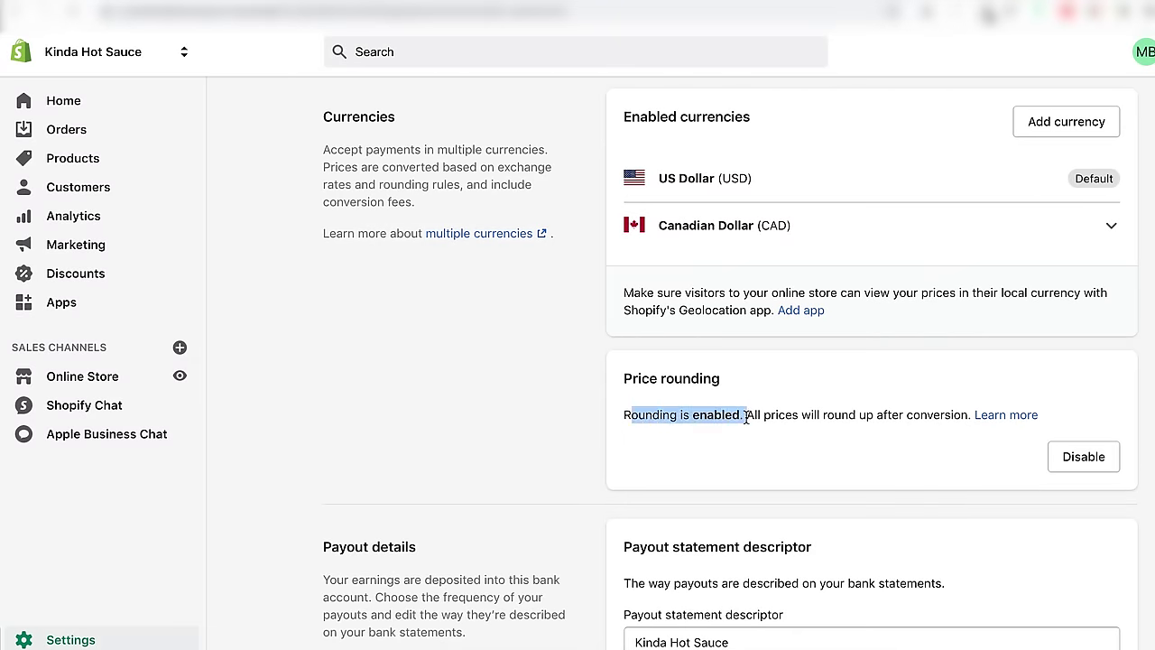
{"action": "left_click", "coordinate": [783, 489]}
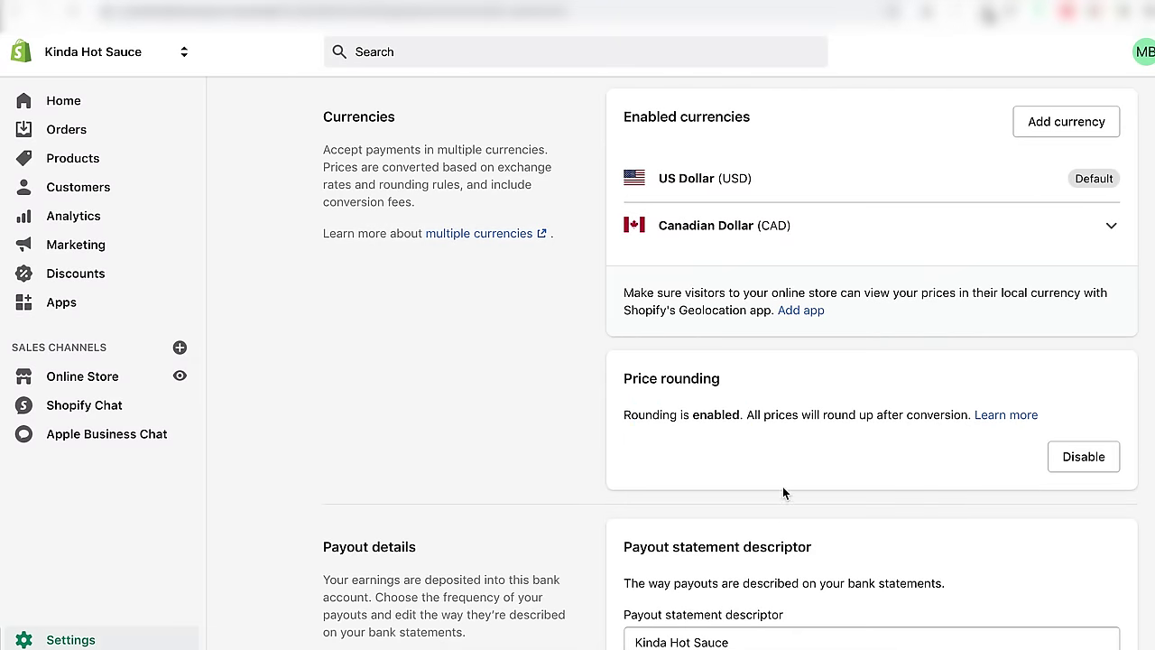
Review the payout statement descriptor, payout schedule and payout email notification option, leaving notifications enabled.
{"action": "scroll", "coordinate": [783, 490], "scroll_direction": "down", "scroll_amount": 3}
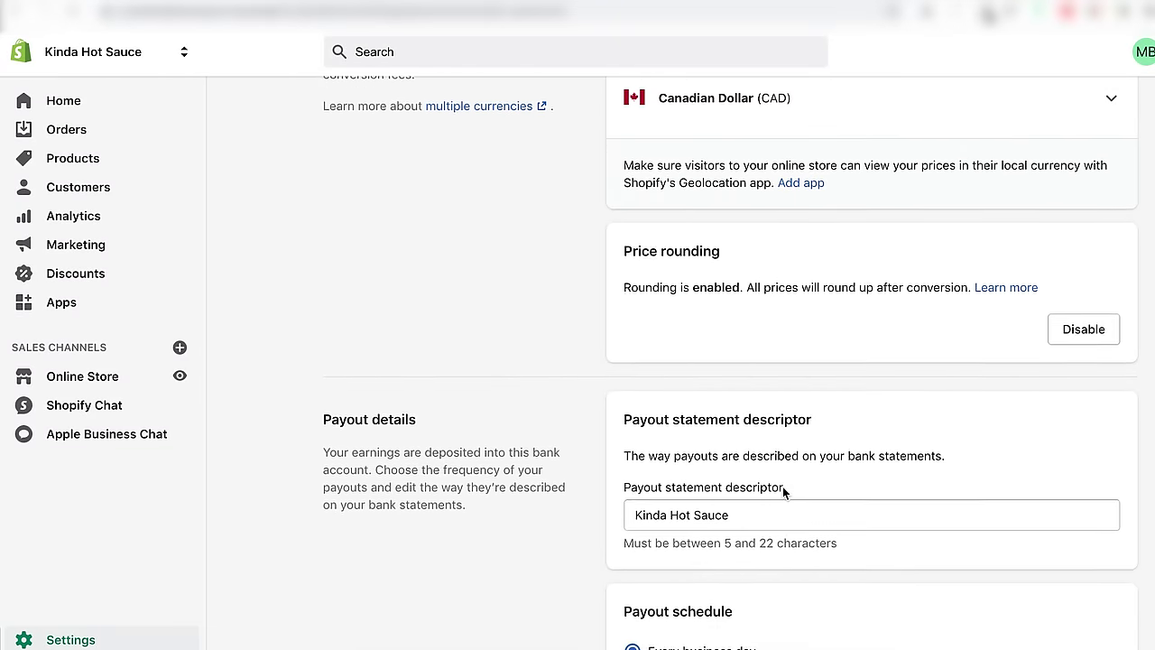
{"action": "left_click_drag", "start_coordinate": [748, 423], "coordinate": [621, 429]}
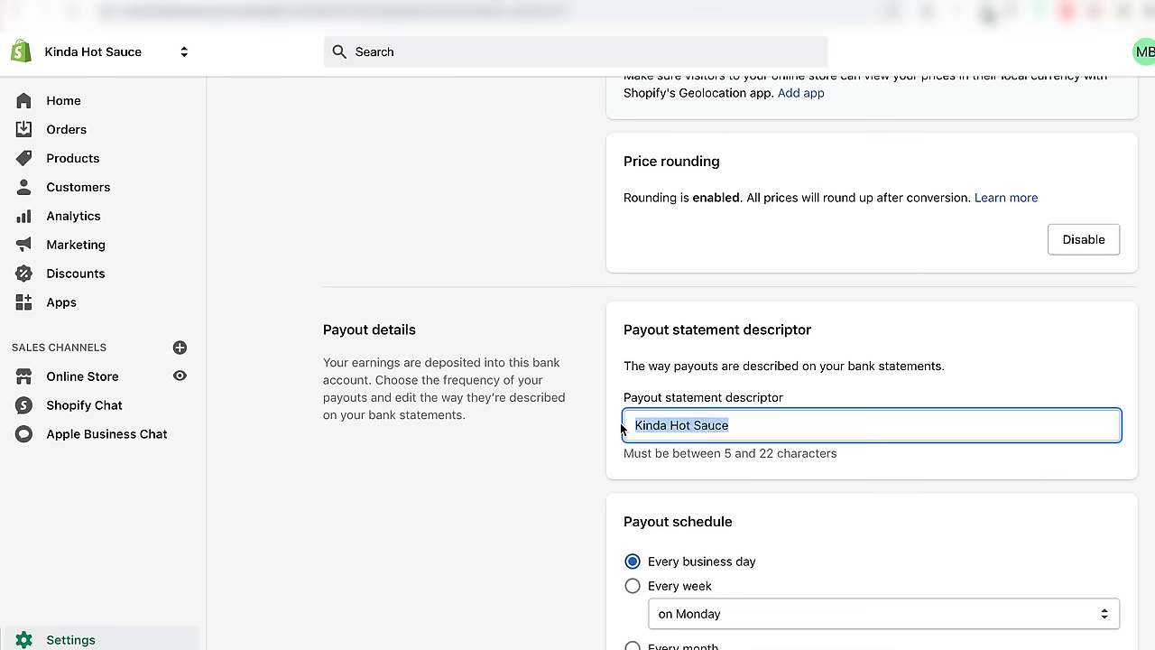
{"action": "left_click", "coordinate": [584, 437]}
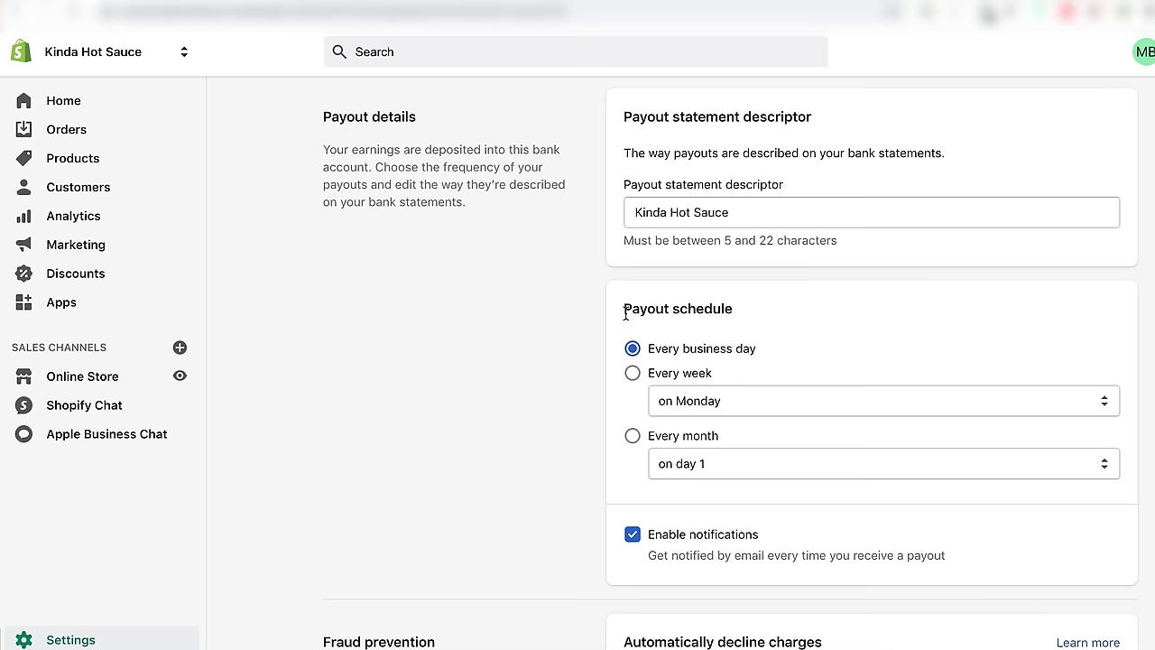
{"action": "left_click_drag", "start_coordinate": [624, 311], "coordinate": [738, 316]}
{"action": "left_click", "coordinate": [799, 332]}
{"action": "scroll", "coordinate": [798, 334], "scroll_direction": "down", "scroll_amount": 3}
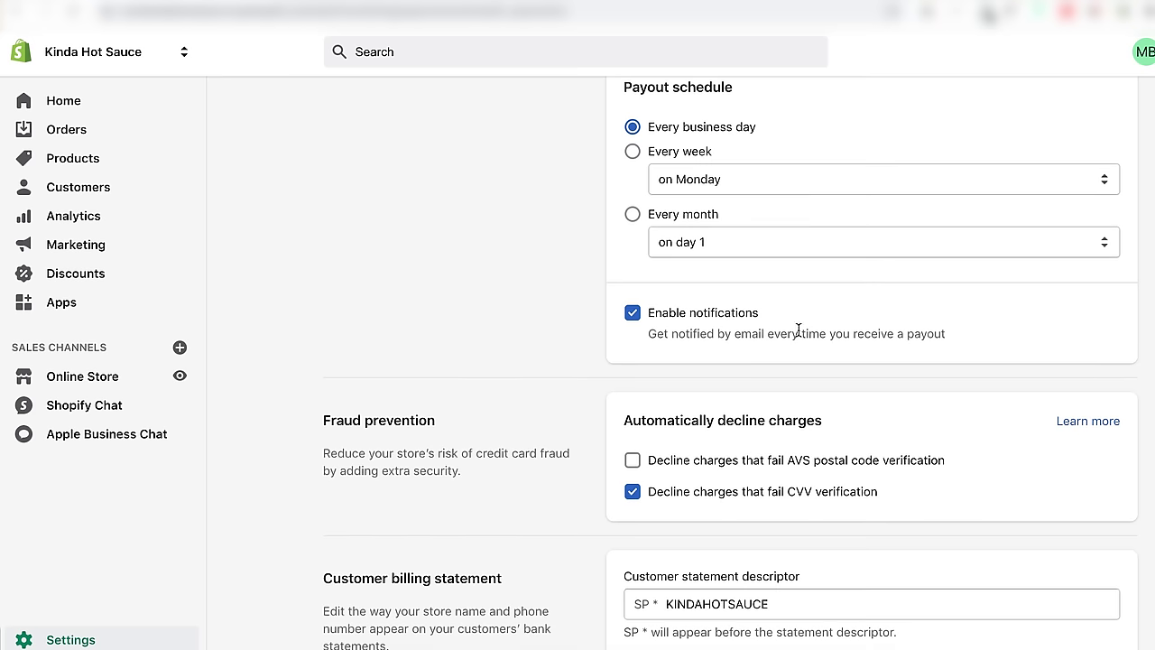
{"action": "left_click", "coordinate": [633, 314]}
{"action": "left_click", "coordinate": [632, 313]}
Review the fraud prevention options, the customer billing statement details and the test mode setting.
{"action": "scroll", "coordinate": [690, 352], "scroll_direction": "down", "scroll_amount": 2}
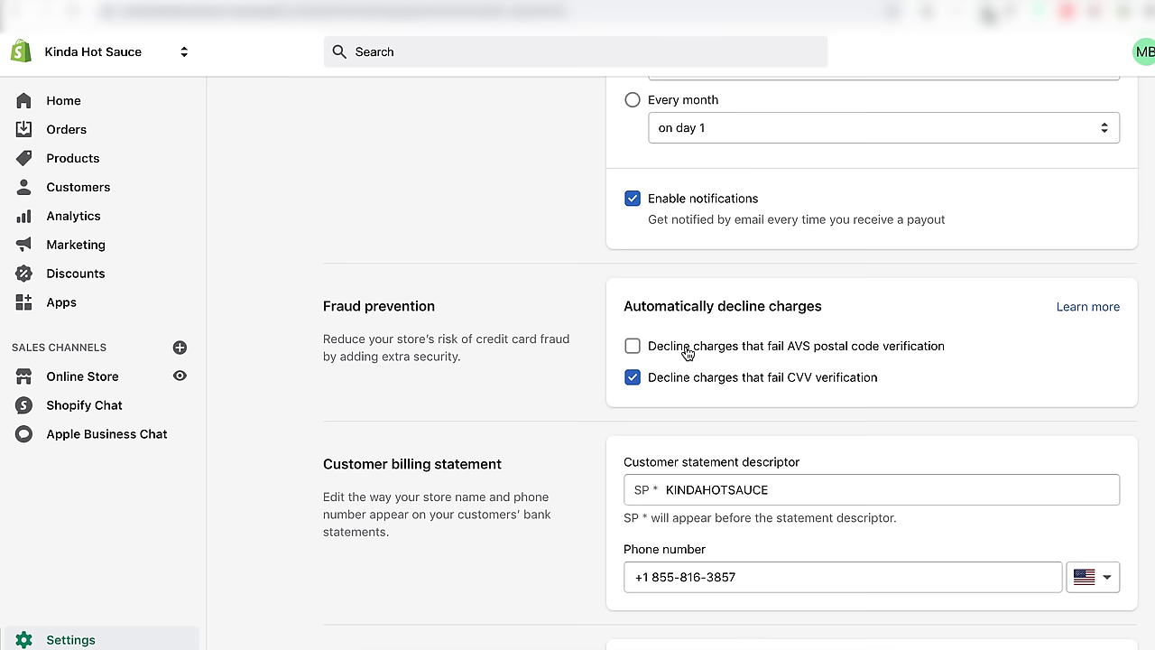
{"action": "scroll", "coordinate": [686, 351], "scroll_direction": "down", "scroll_amount": 3}
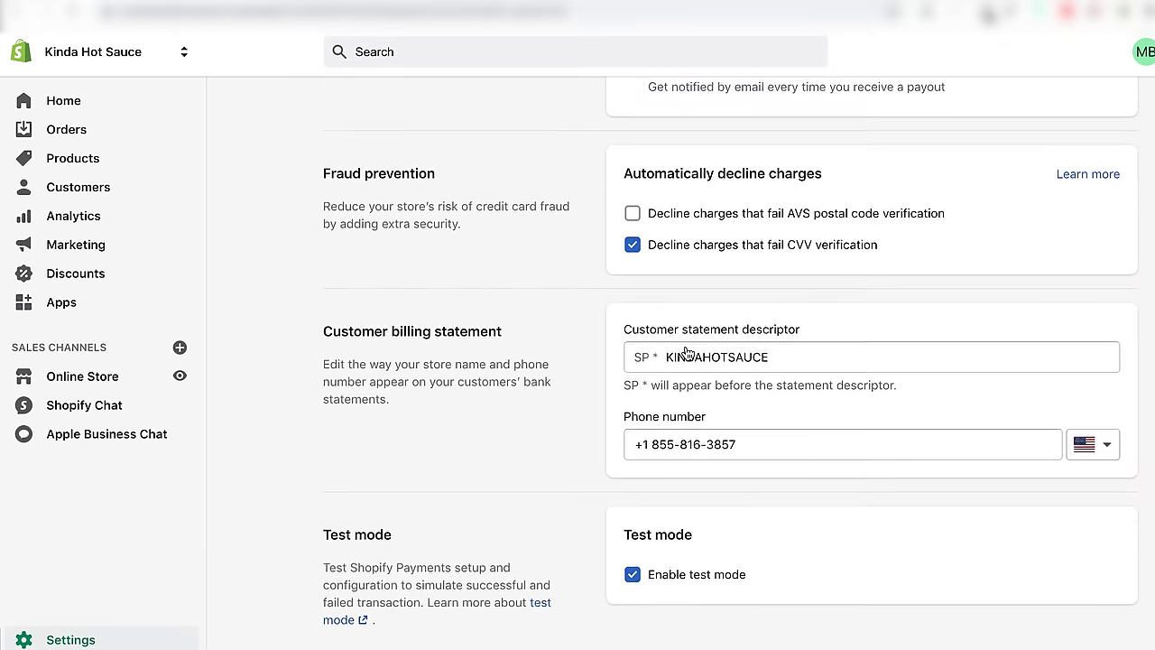
{"action": "left_click_drag", "start_coordinate": [680, 335], "coordinate": [784, 331]}
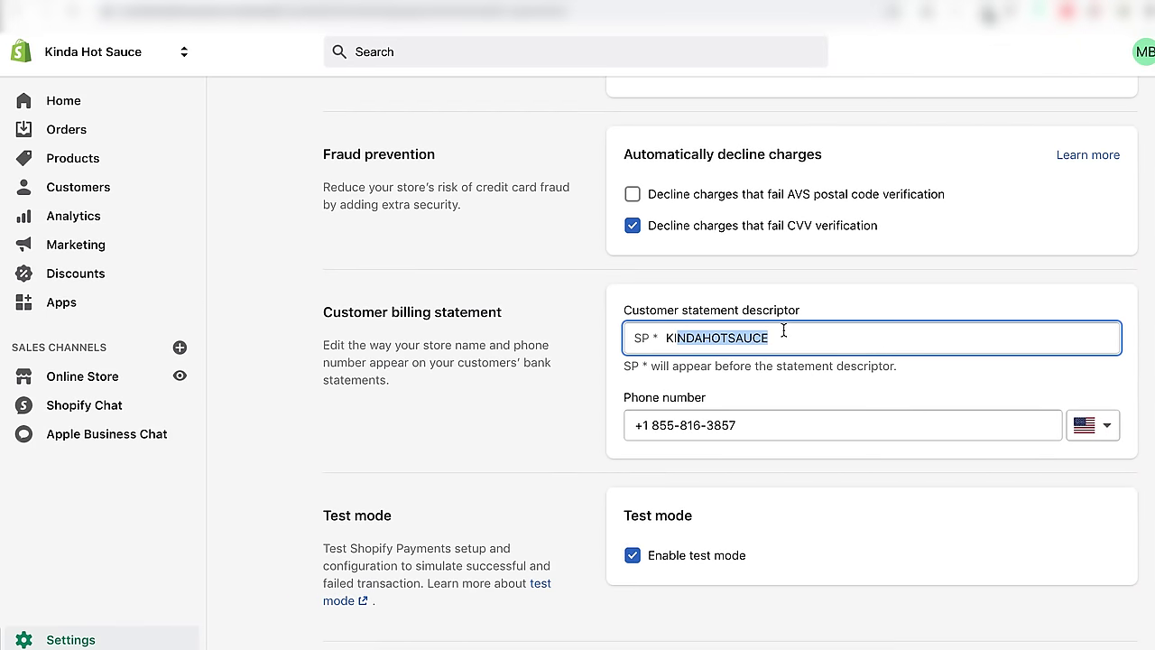
{"action": "left_click", "coordinate": [816, 522]}
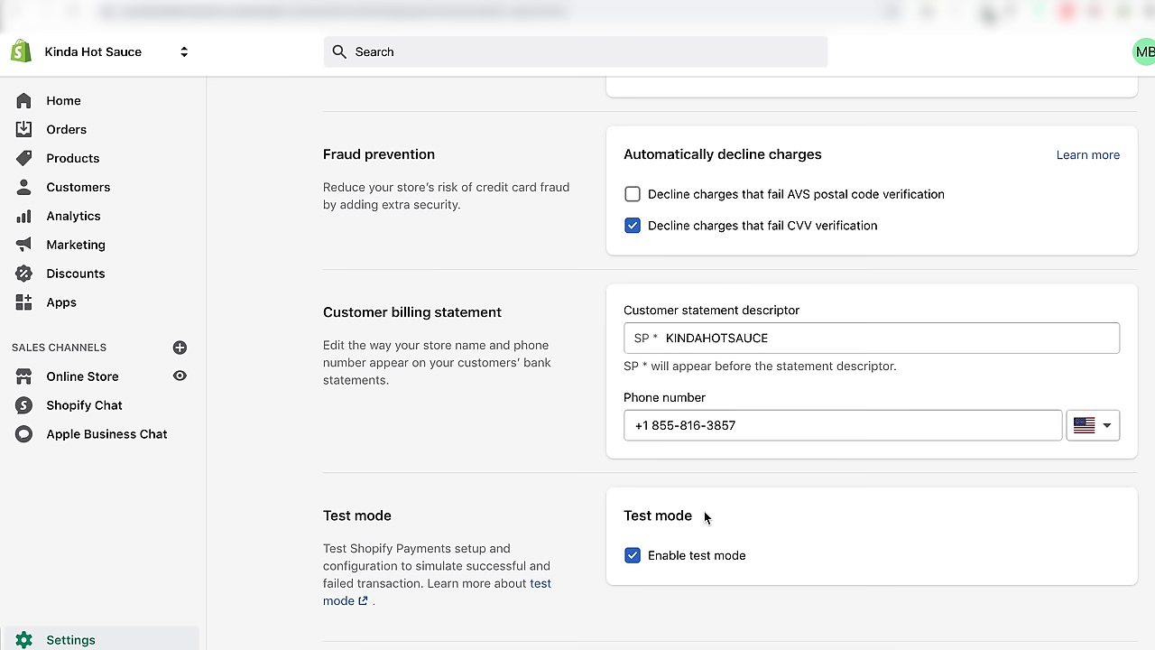
{"action": "double_click", "coordinate": [633, 555]}
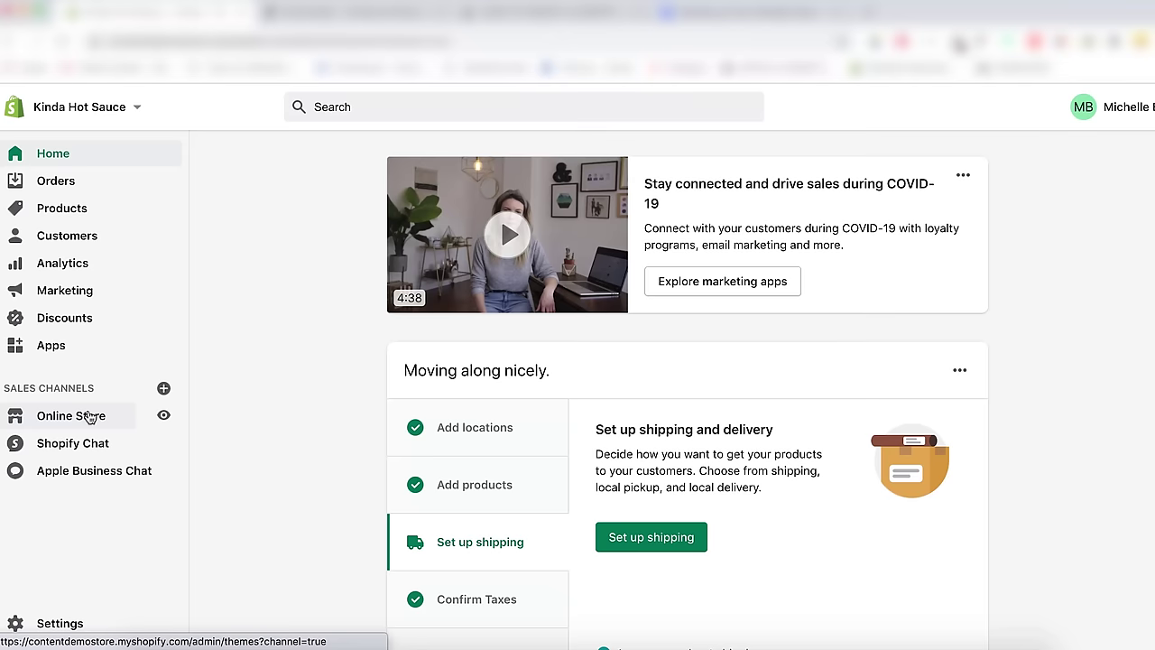
Open the live Brooklyn theme for customization and go to the Product pages settings.
{"action": "left_click", "coordinate": [88, 415]}
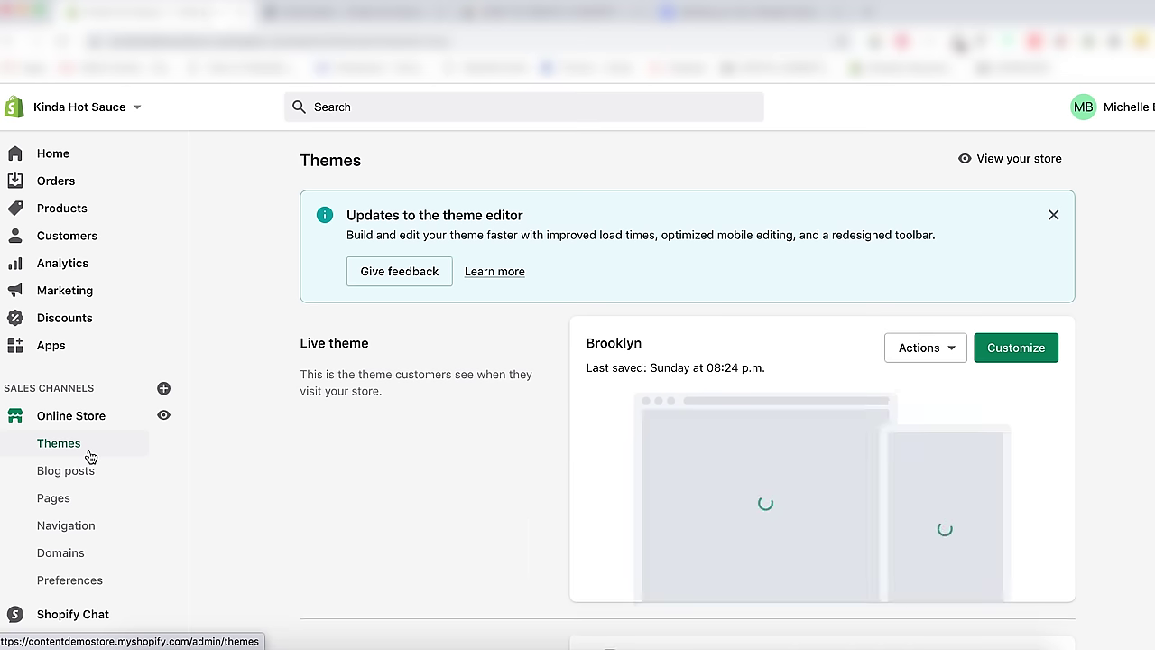
{"action": "left_click", "coordinate": [1028, 362]}
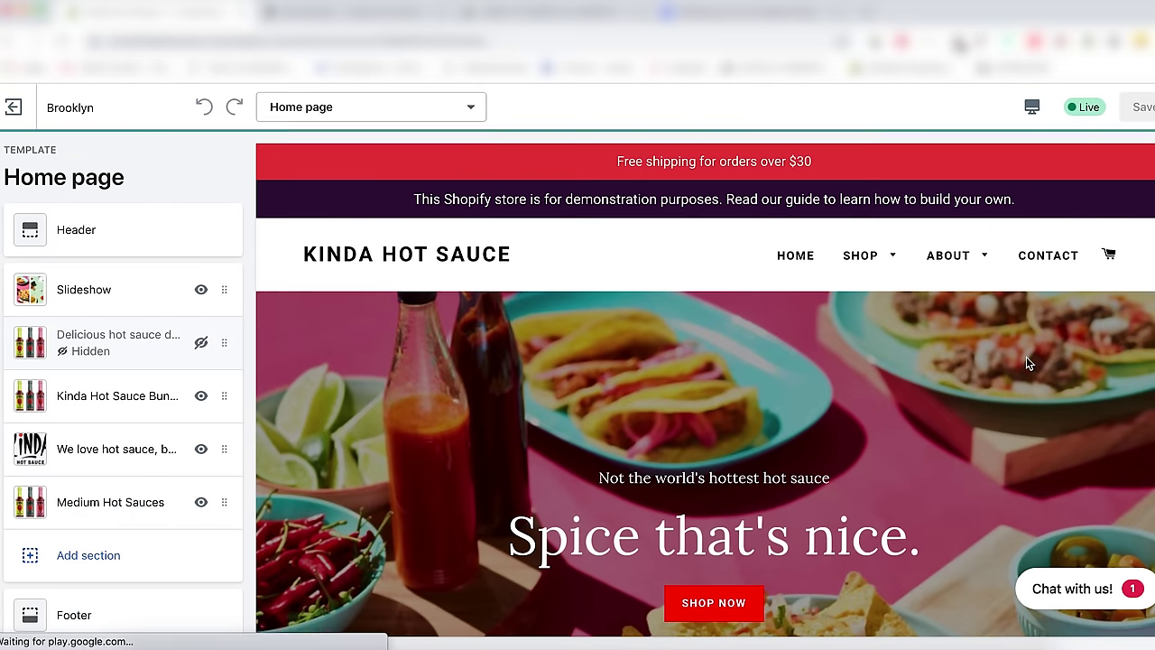
{"action": "left_click", "coordinate": [472, 108]}
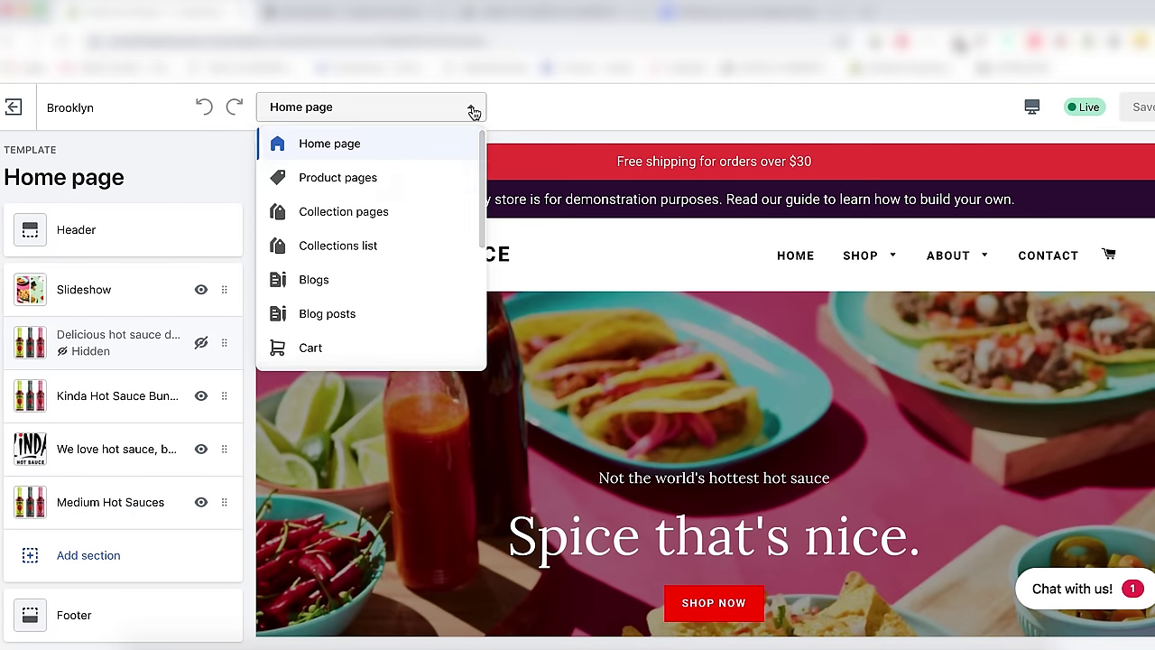
{"action": "left_click", "coordinate": [451, 178]}
{"action": "scroll", "coordinate": [426, 374], "scroll_direction": "down", "scroll_amount": 1}
{"action": "left_click", "coordinate": [218, 306]}
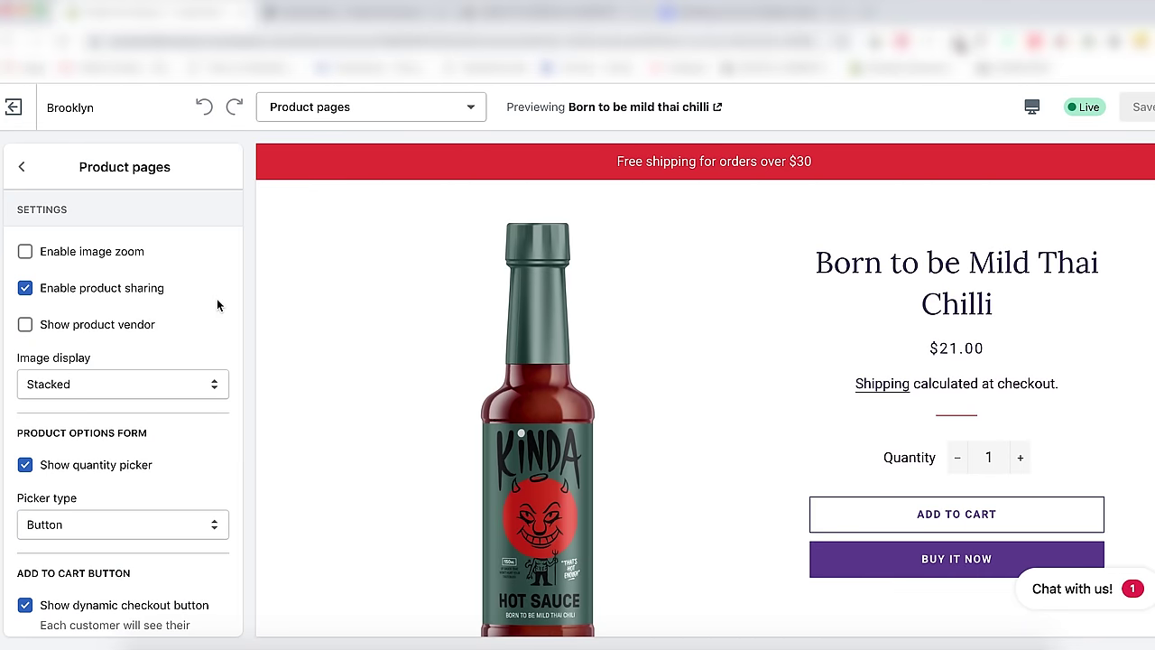
Switch the dynamic checkout button on the product pages off and back on.
{"action": "scroll", "coordinate": [216, 298], "scroll_direction": "down", "scroll_amount": 3}
{"action": "left_click", "coordinate": [25, 406]}
{"action": "left_click", "coordinate": [25, 406]}
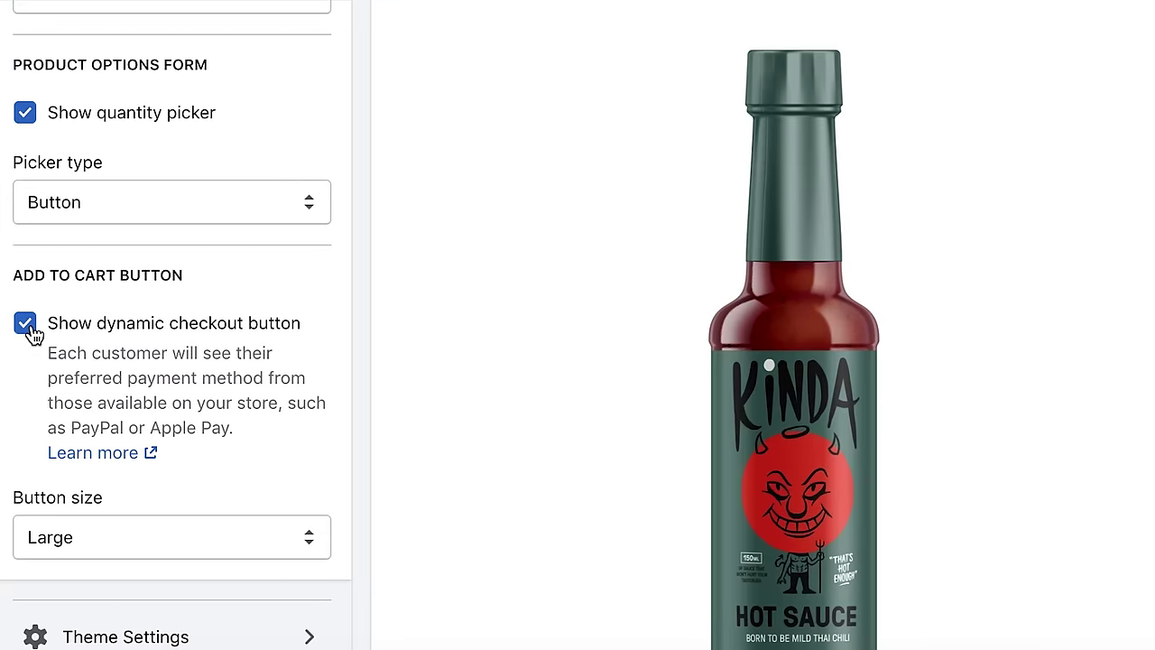